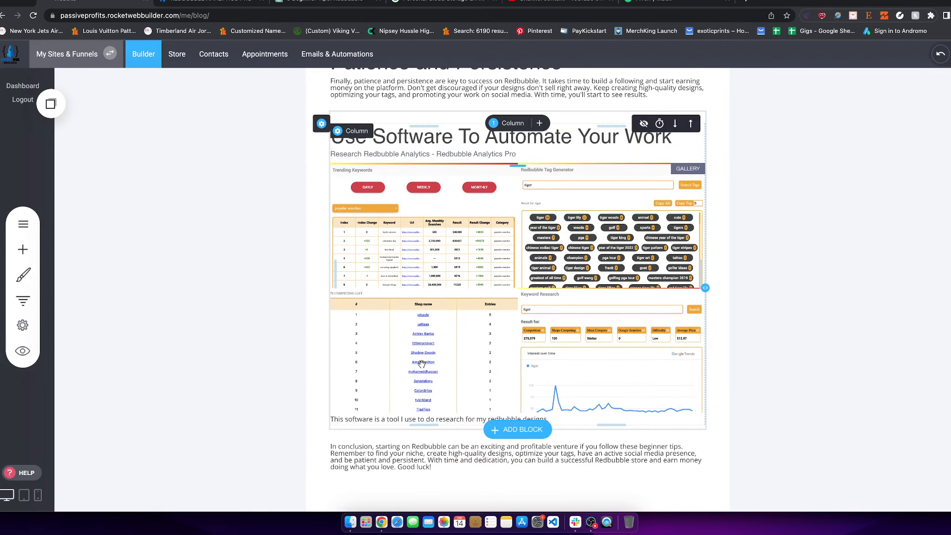
Step: Highlight the blog post's title, "6 Beginner Redbubble Tips in 2023"
scroll(423, 362, "up", 15)
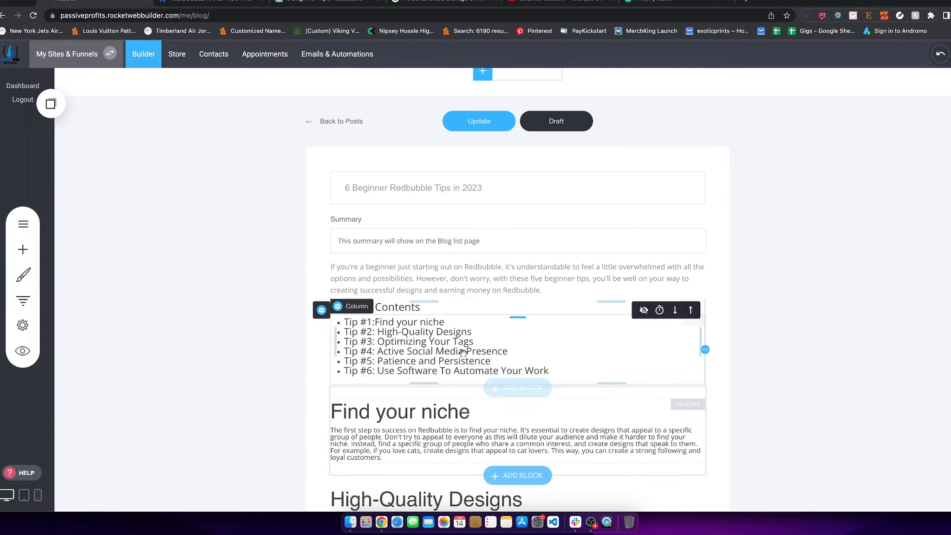
left_click(347, 188)
left_click_drag(385, 190, 483, 190)
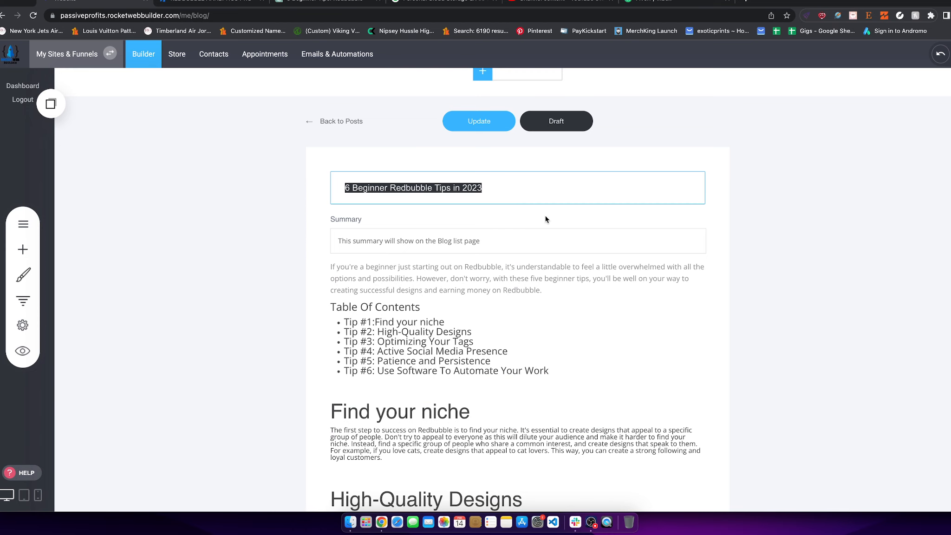
Step: Switch to the ChatGPT conversation and read through the generated blog post on beginner Redbubble tips
left_click(331, 3)
scroll(503, 291, "up", 5)
scroll(471, 217, "up", 5)
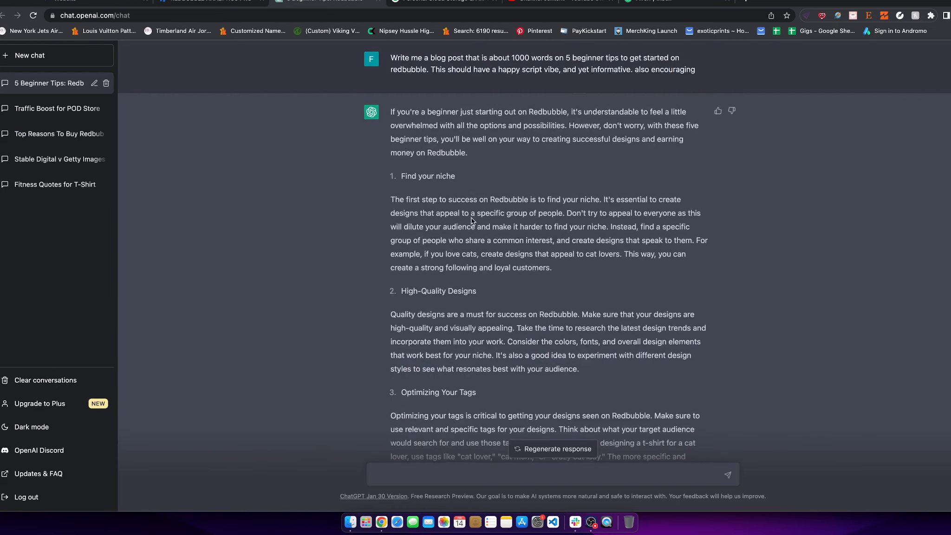
scroll(471, 218, "down", 10)
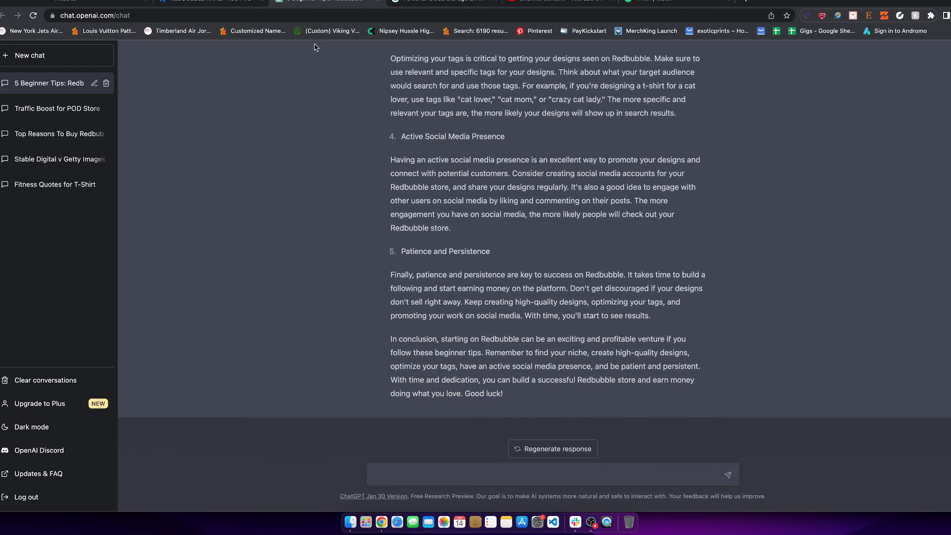
scroll(405, 138, "up", 3)
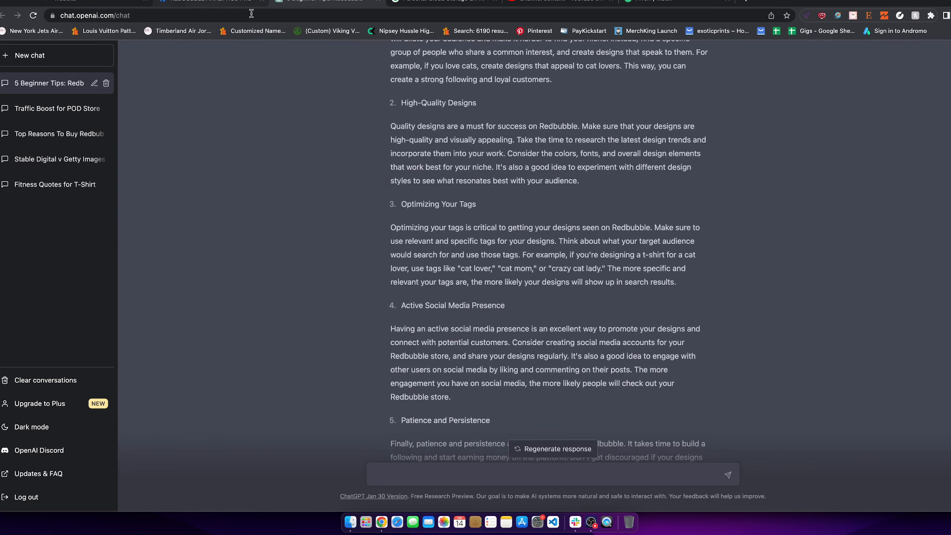
Step: Return to the blog post editor and look over the whole post from title to conclusion
left_click(118, 4)
scroll(457, 331, "down", 15)
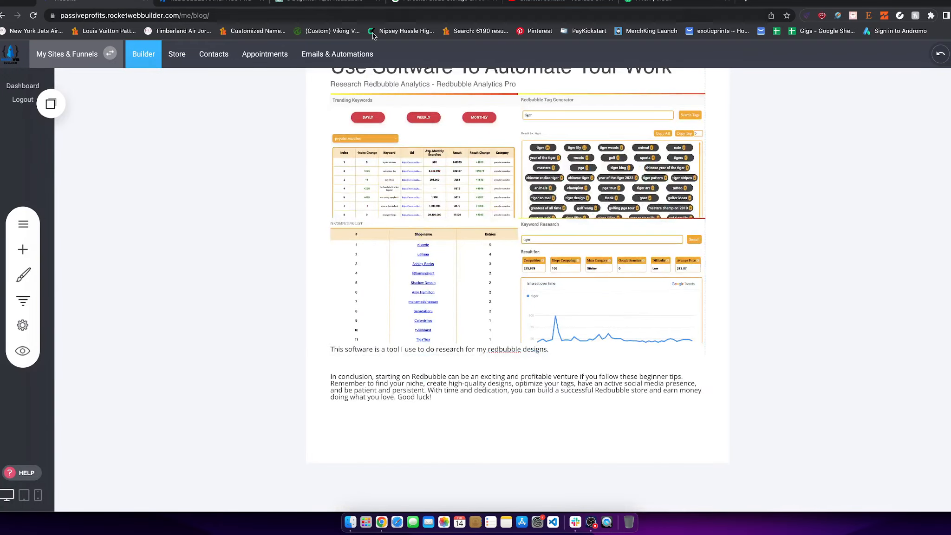
scroll(653, 296, "up", 15)
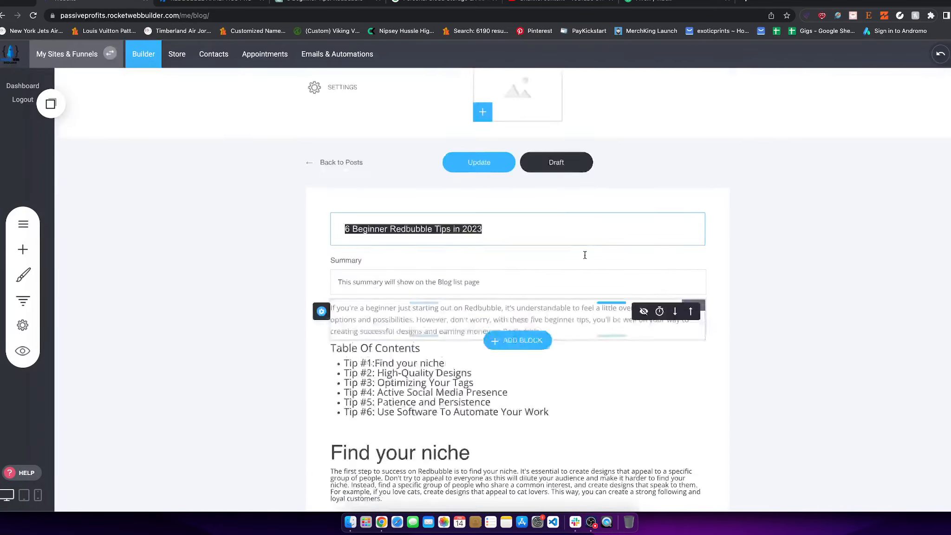
Step: Open rocketwebbuilder.com in a new browser tab
left_click(749, 1)
type("rocketwebbuilder.com")
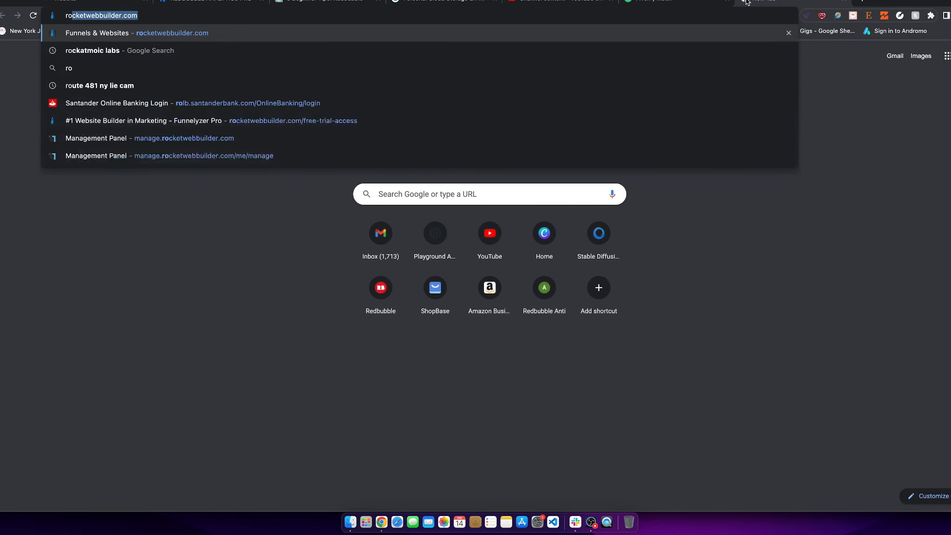
key("Return")
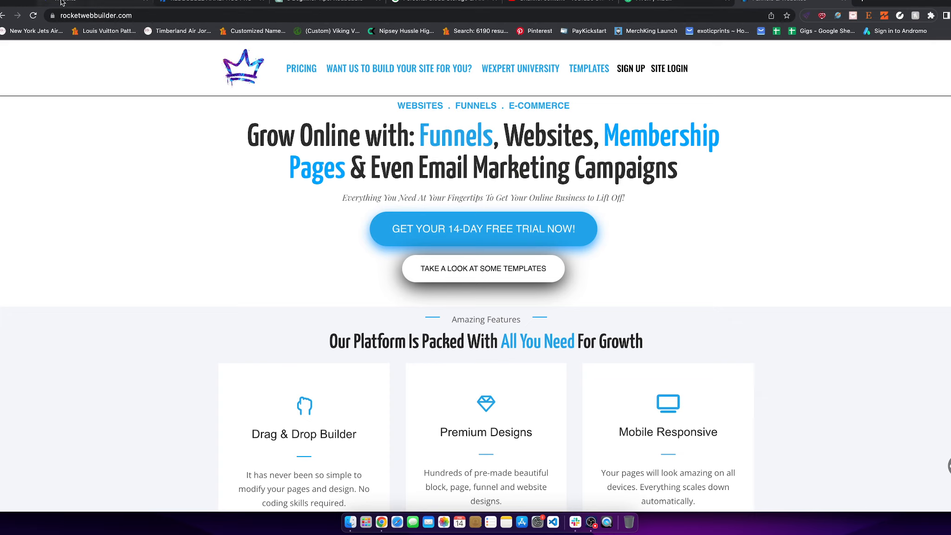
Step: View the website builder's template designs, and go back to its homepage
left_click(75, 6)
left_click(793, 2)
left_click(595, 74)
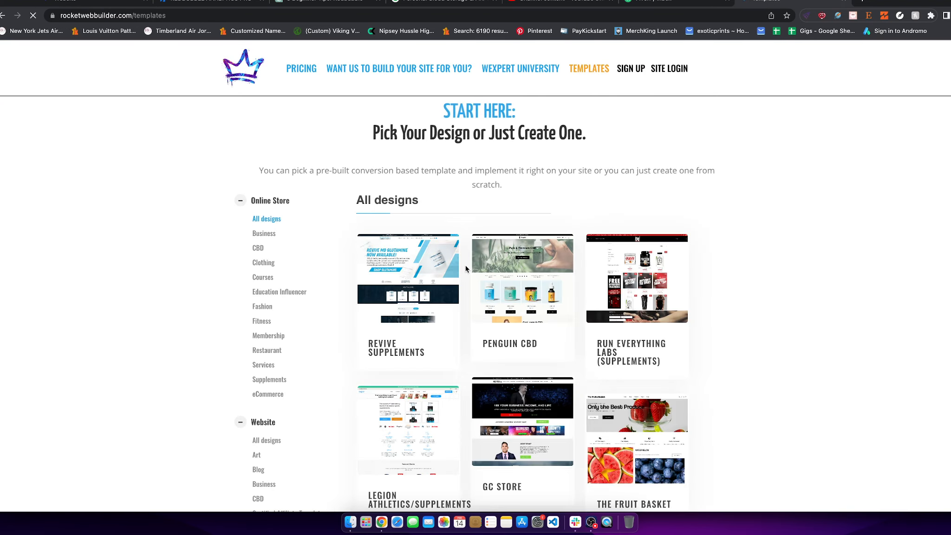
left_click(254, 64)
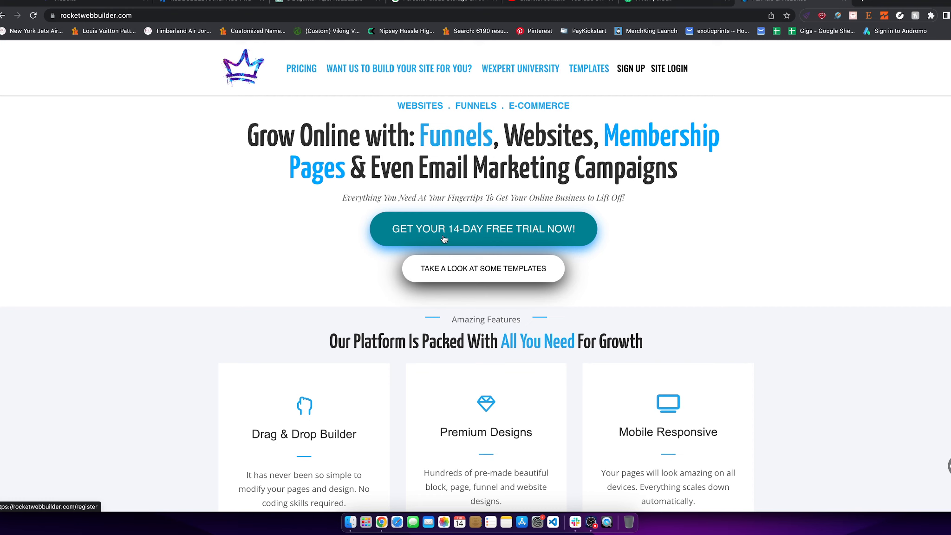
Step: Go back to the blog post editor and look at the site's list of pages, then close it
left_click(98, 3)
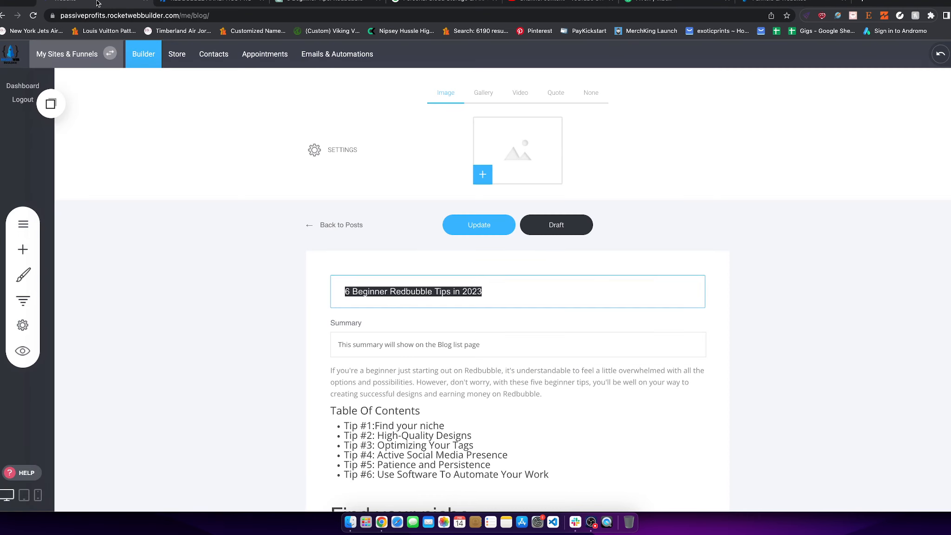
scroll(492, 286, "down", 7)
scroll(493, 287, "up", 4)
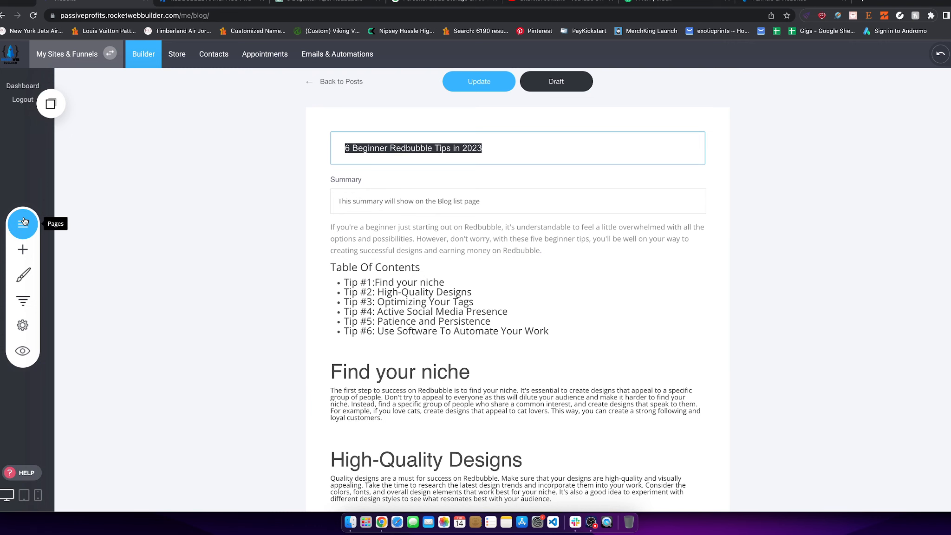
left_click(591, 522)
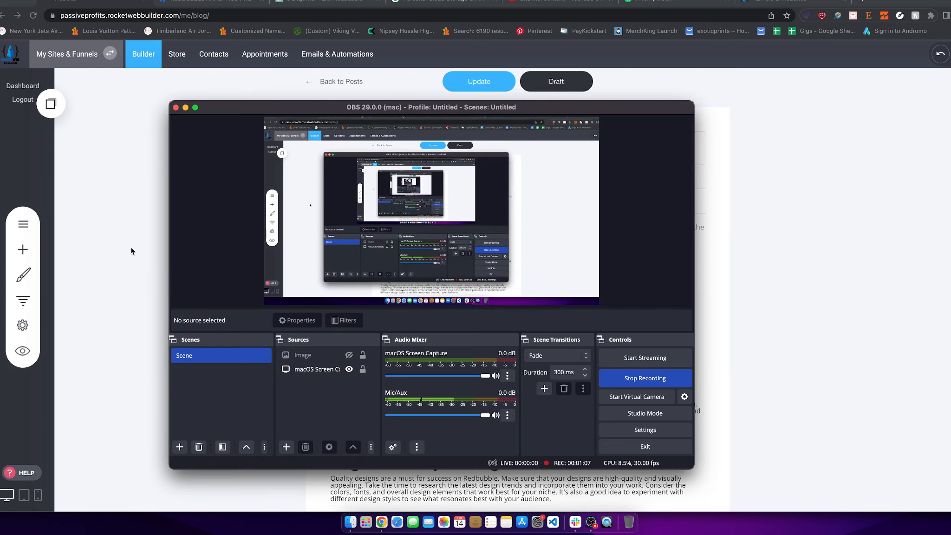
left_click(81, 230)
left_click(23, 224)
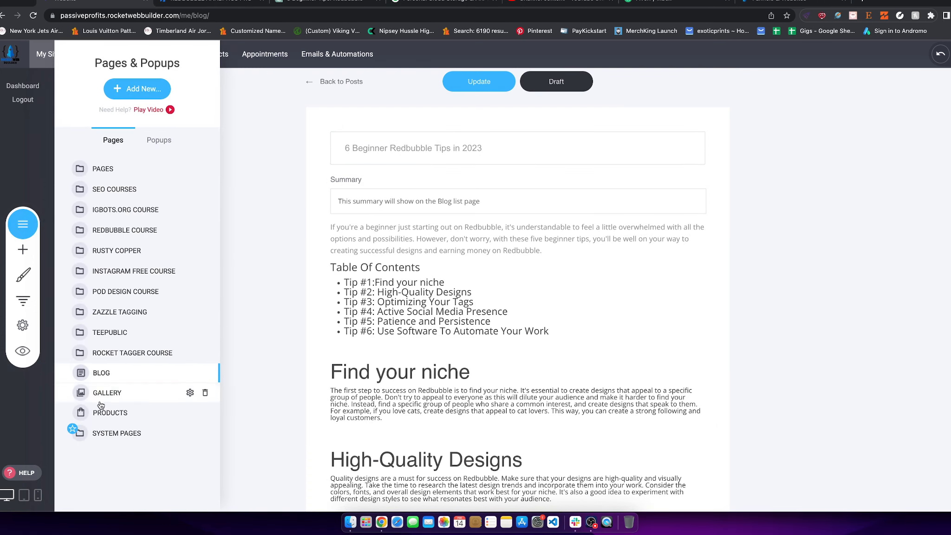
left_click(771, 270)
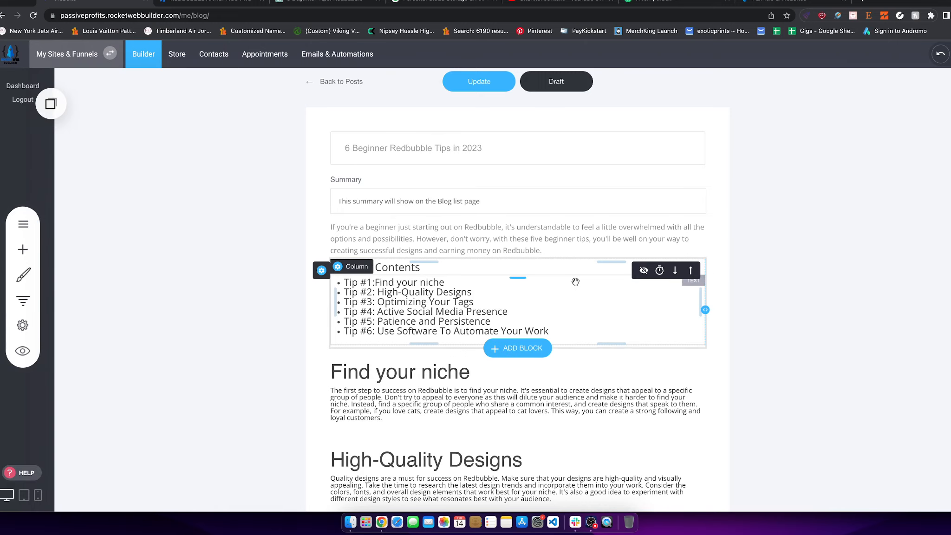
Step: Examine the blog post's sections one by one, from the table of contents through the software gallery to the conclusion
scroll(575, 282, "down", 20)
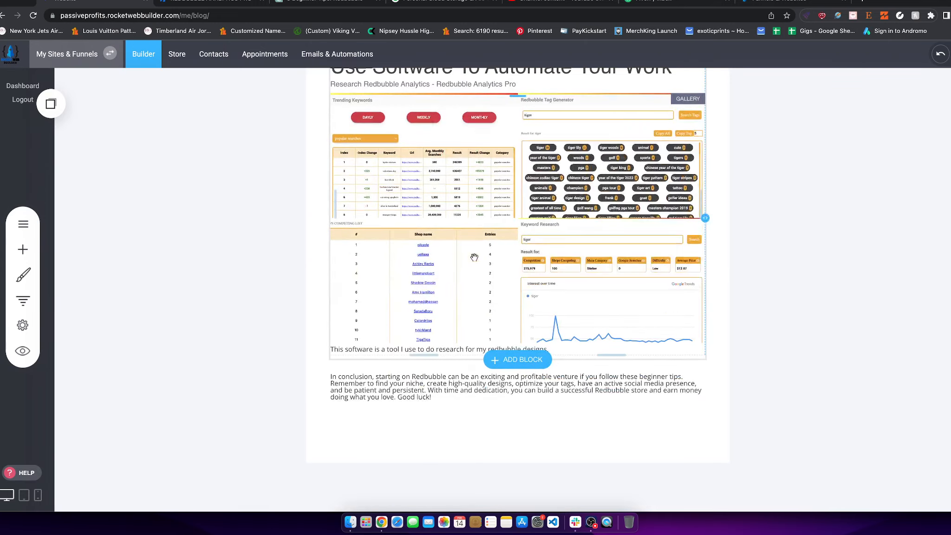
scroll(474, 257, "up", 20)
scroll(264, 289, "down", 4)
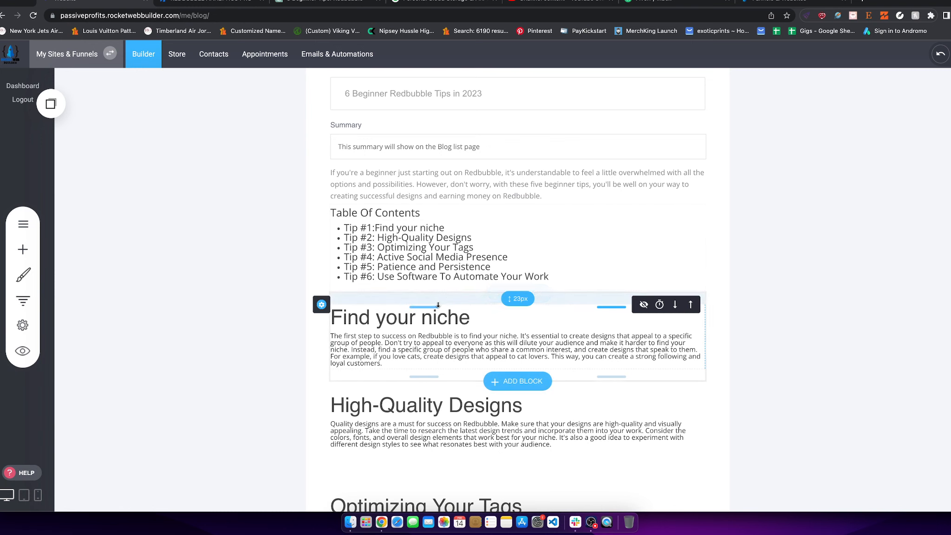
scroll(464, 302, "down", 4)
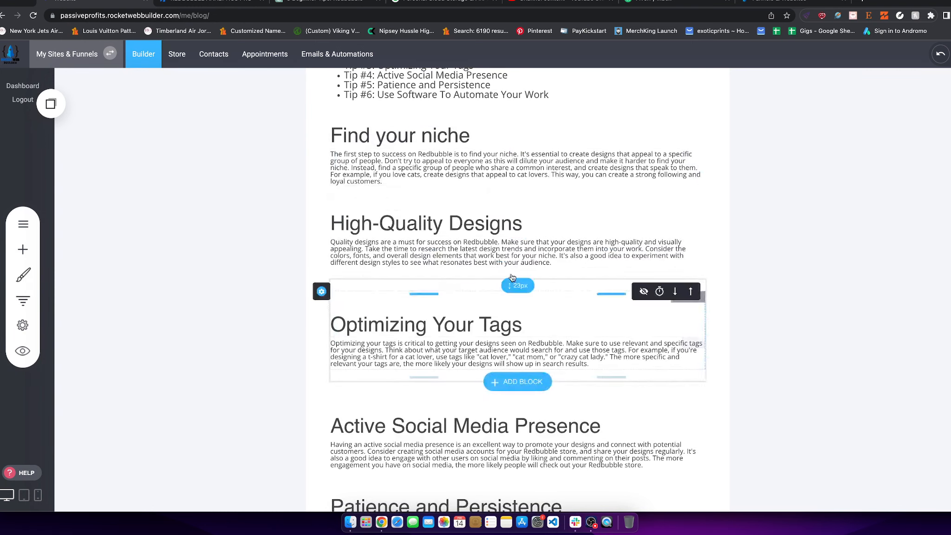
scroll(530, 239, "down", 4)
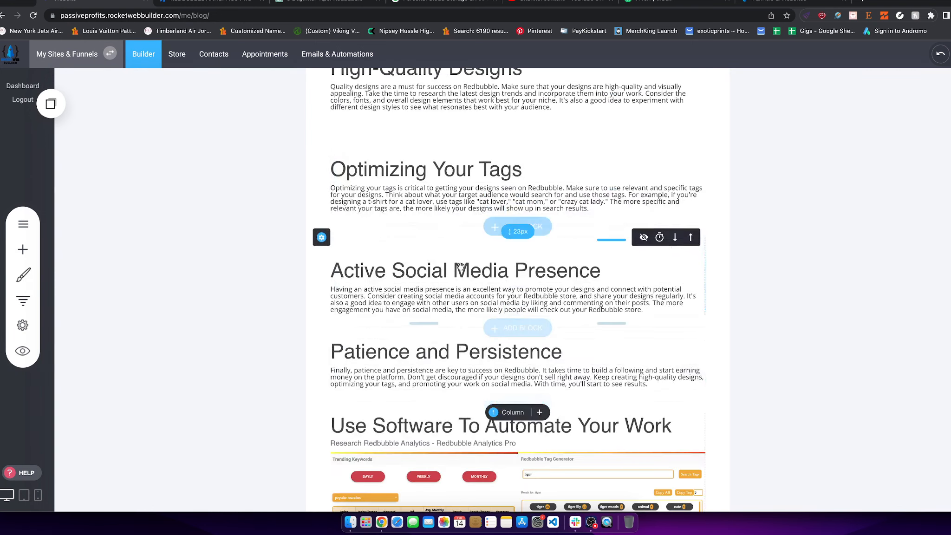
scroll(388, 223, "down", 2)
scroll(390, 223, "down", 2)
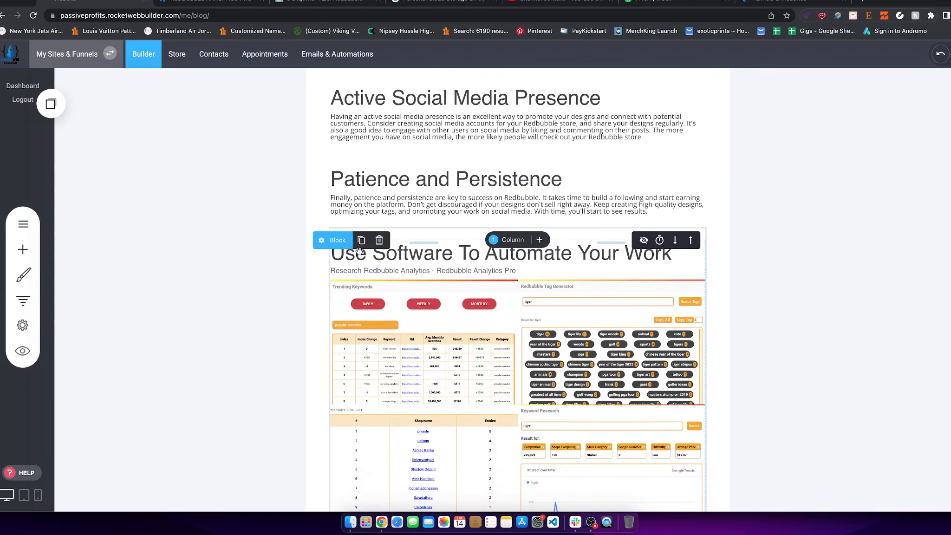
scroll(453, 216, "down", 4)
scroll(441, 209, "up", 7)
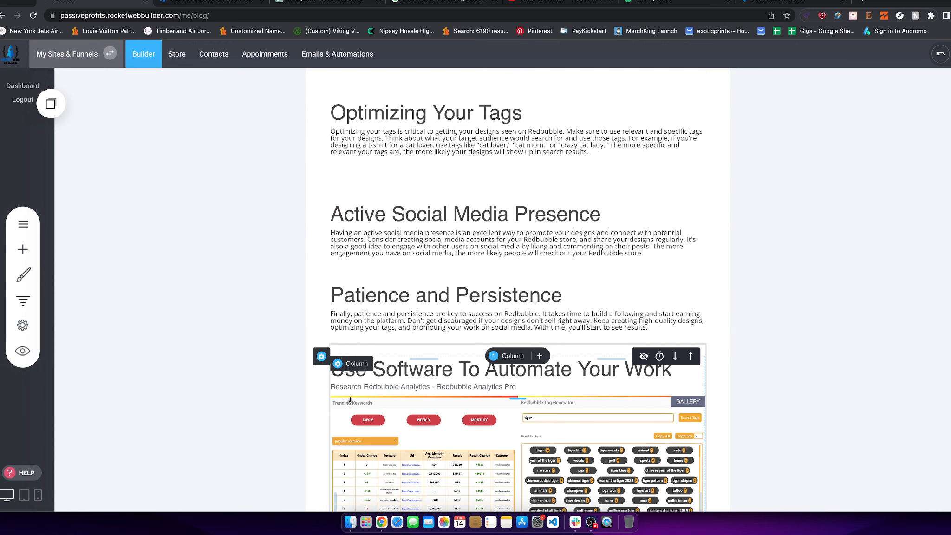
scroll(454, 377, "down", 4)
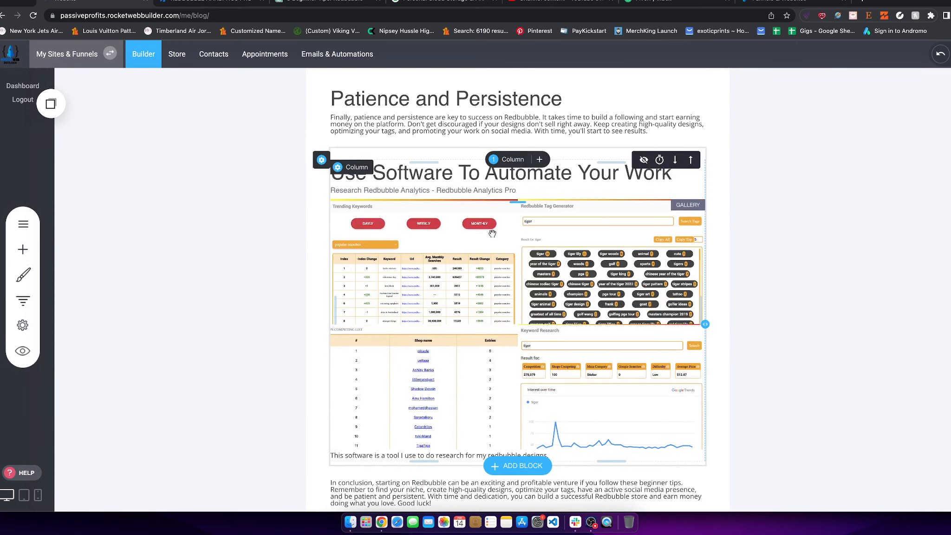
scroll(492, 233, "down", 3)
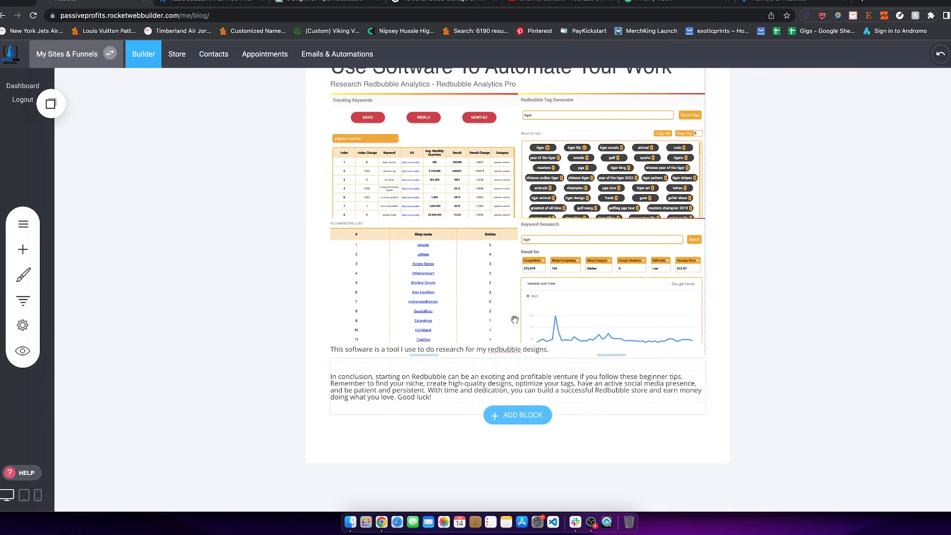
left_click(22, 251)
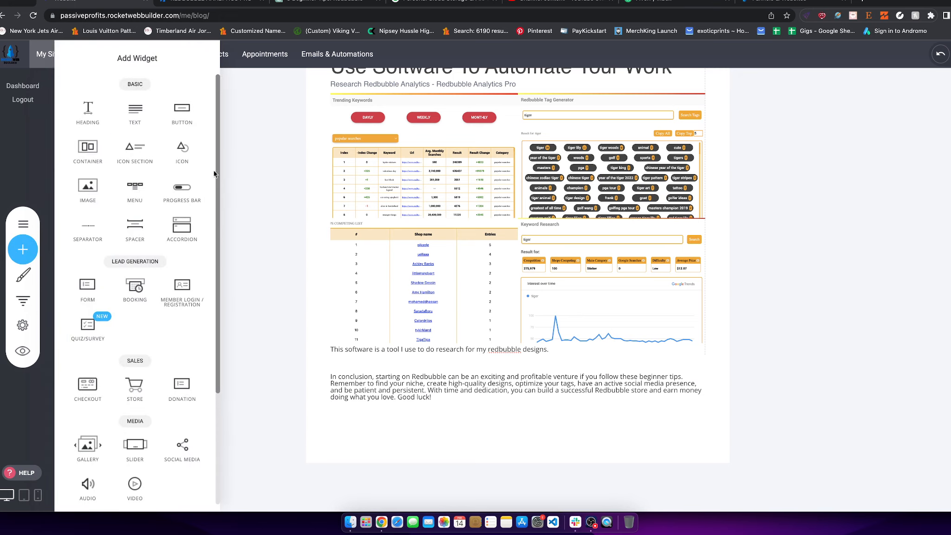
scroll(135, 455, "down", 2)
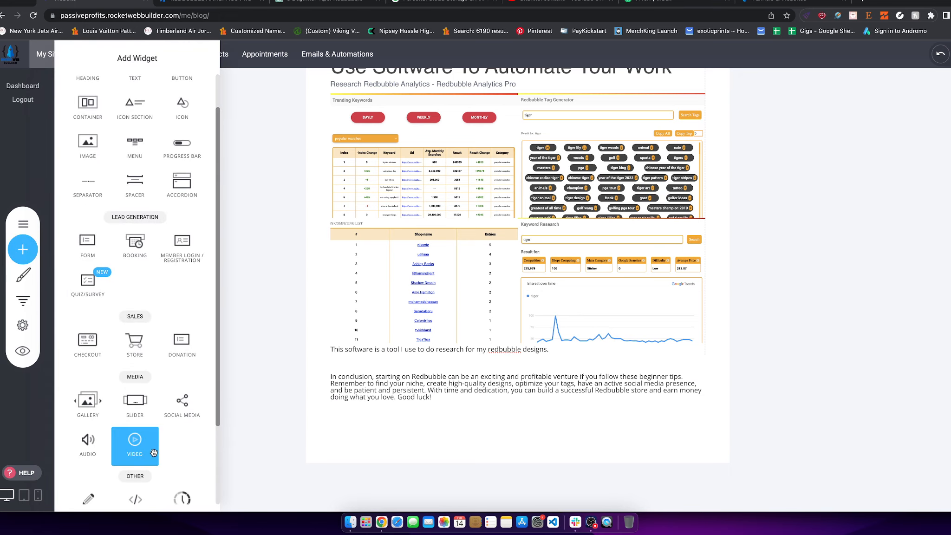
left_click_drag(134, 453, 549, 373)
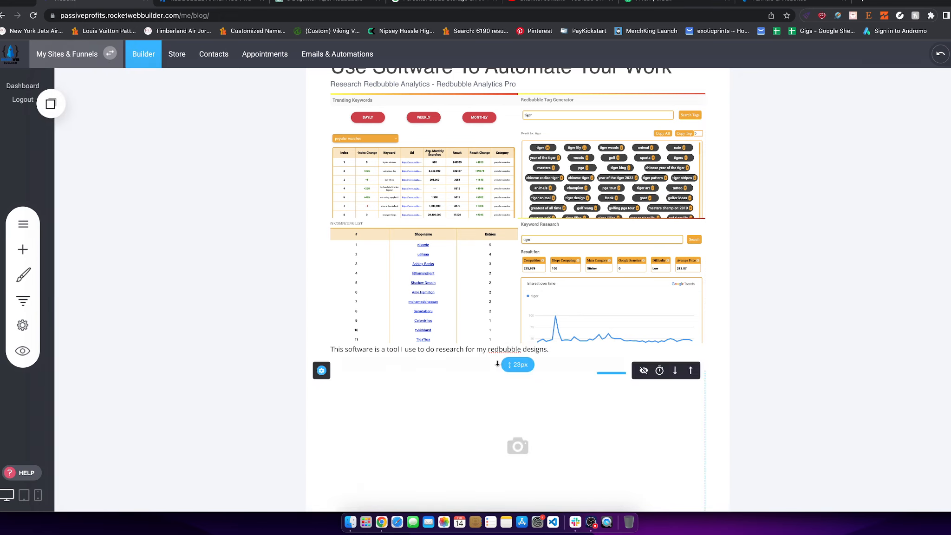
left_click(29, 251)
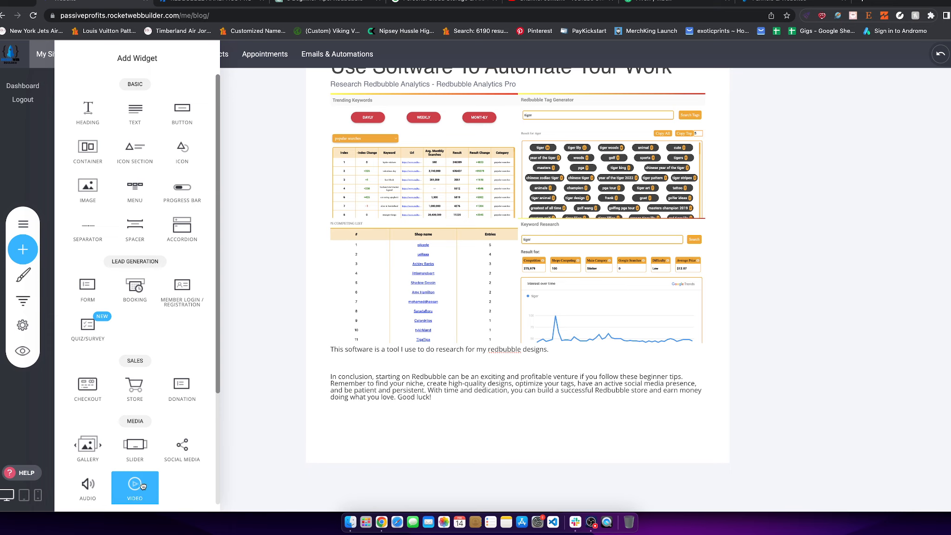
left_click_drag(143, 485, 525, 368)
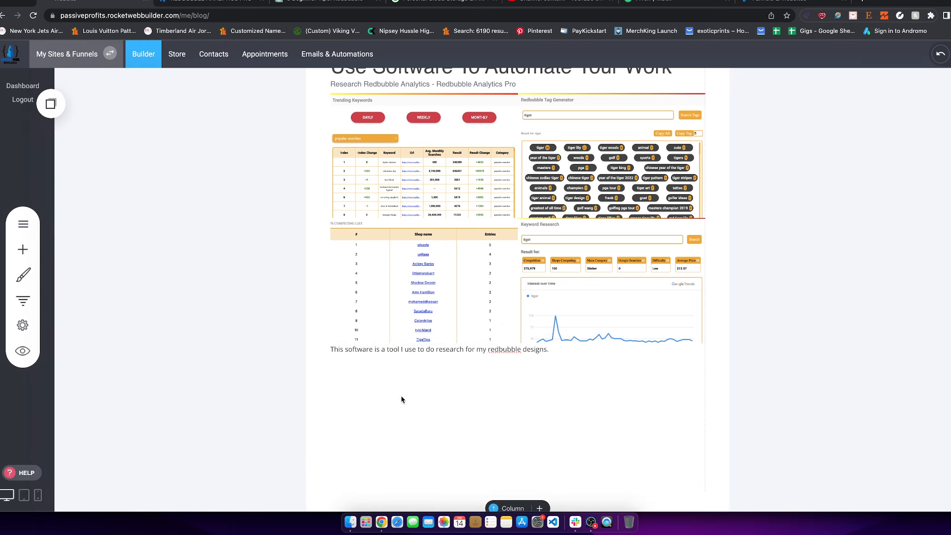
type("https://youtu.be/AvvyMr3h5-Q")
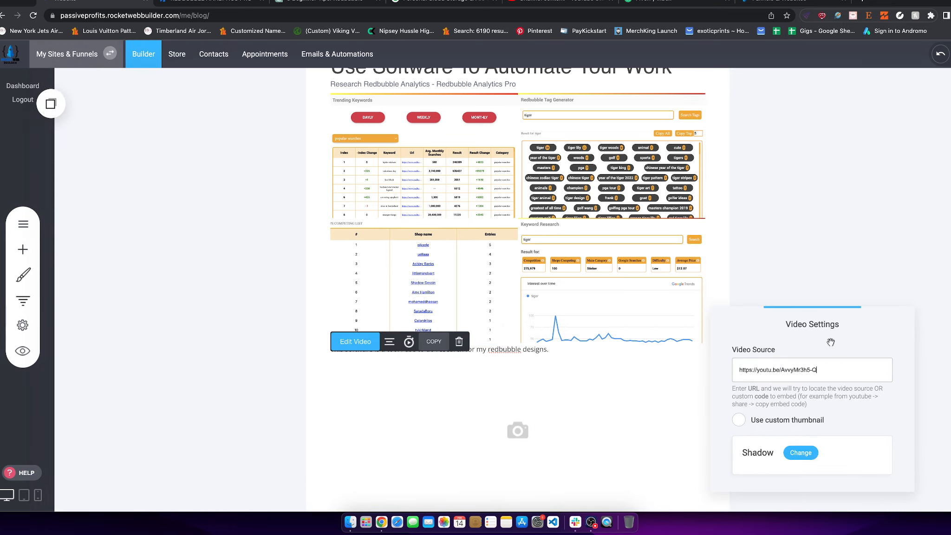
left_click(795, 216)
scroll(795, 217, "down", 5)
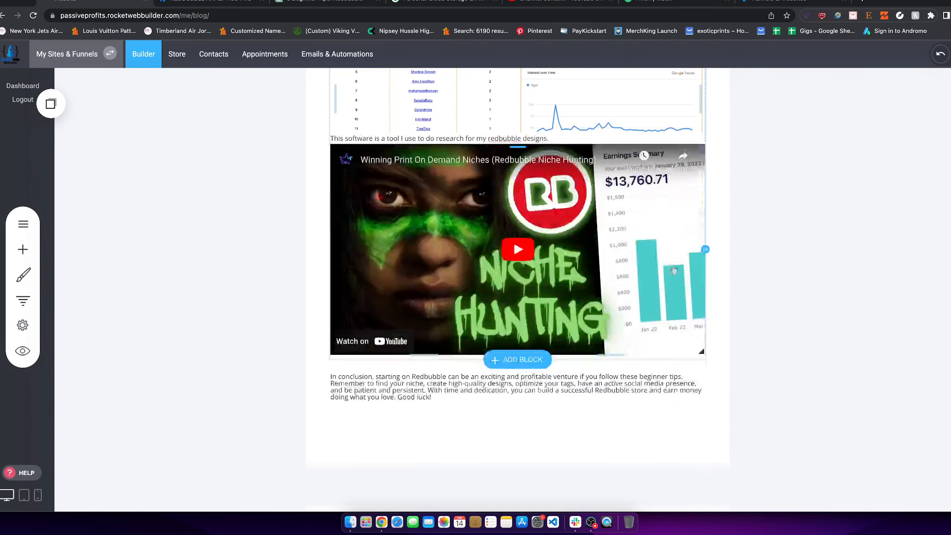
Step: Open the image settings of the gallery under "Use Software To Automate Your Work" to view its images, and close them
scroll(494, 202, "up", 4)
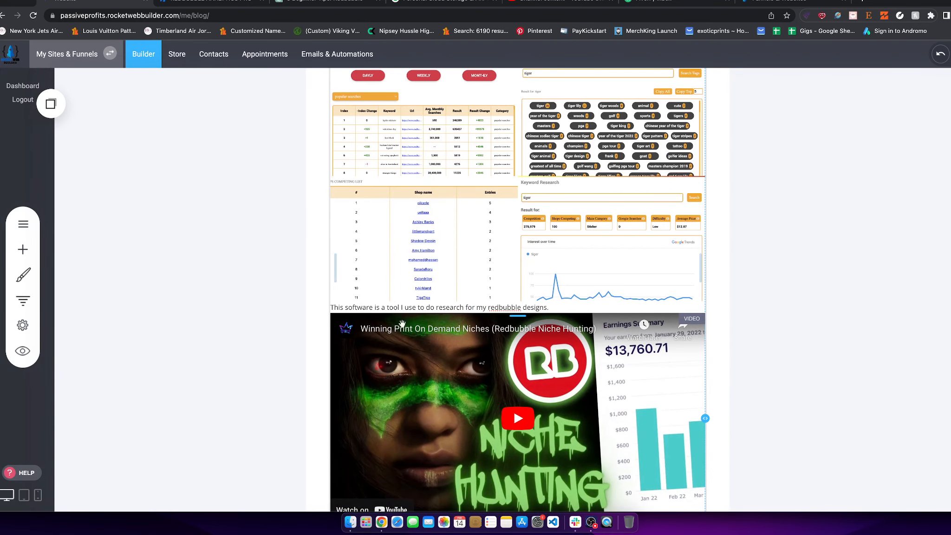
scroll(491, 289, "up", 4)
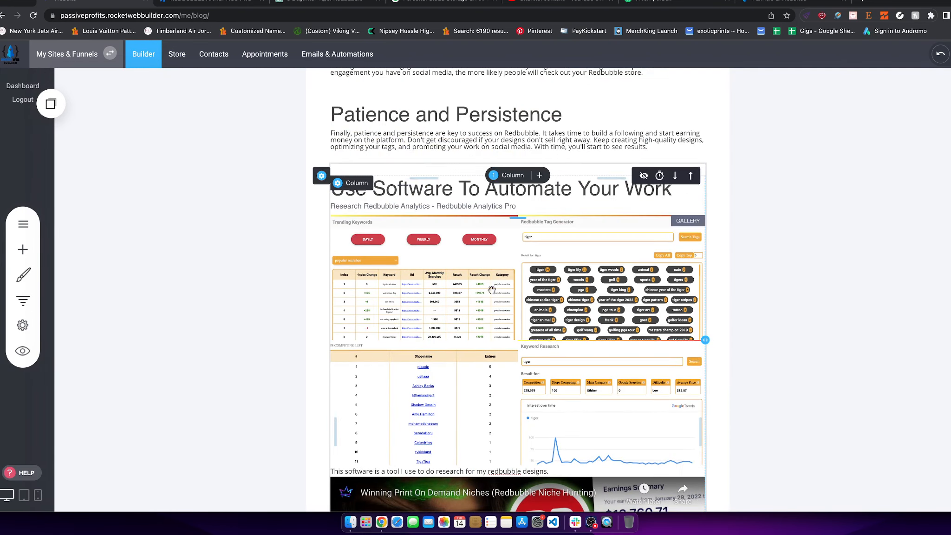
left_click(443, 279)
left_click(355, 203)
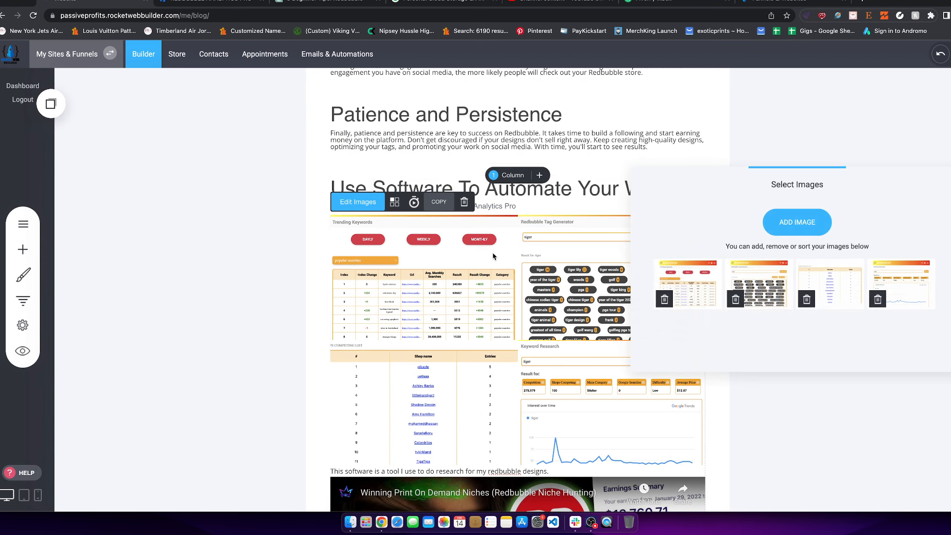
left_click(812, 381)
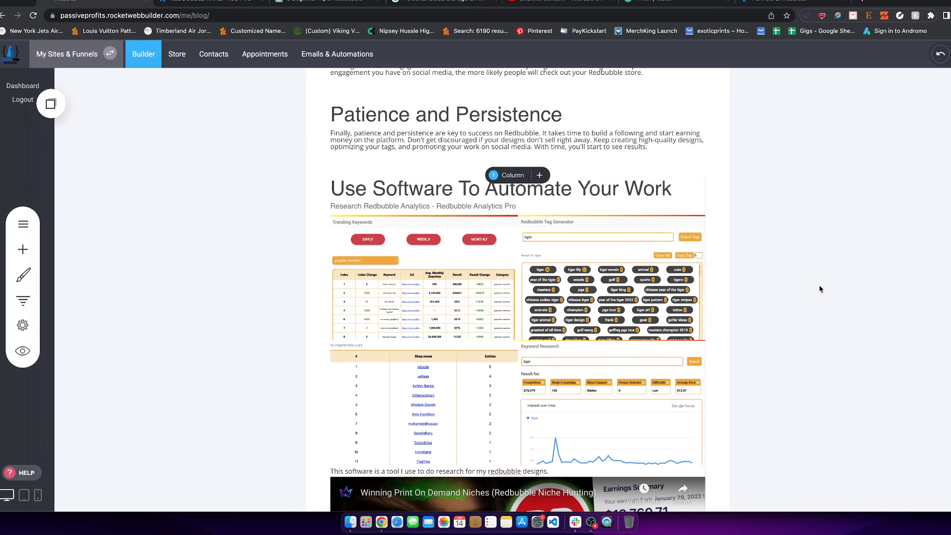
Step: Open the layout settings of the gallery under "Use Software To Automate Your Work" to view the Grid and Carousel options, and close them
scroll(372, 291, "down", 4)
scroll(470, 193, "up", 3)
left_click(467, 190)
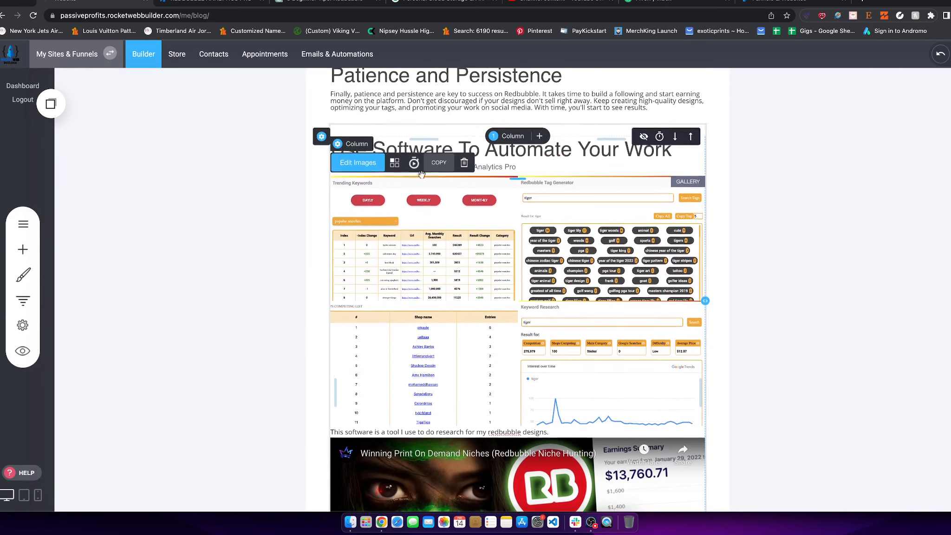
left_click(395, 164)
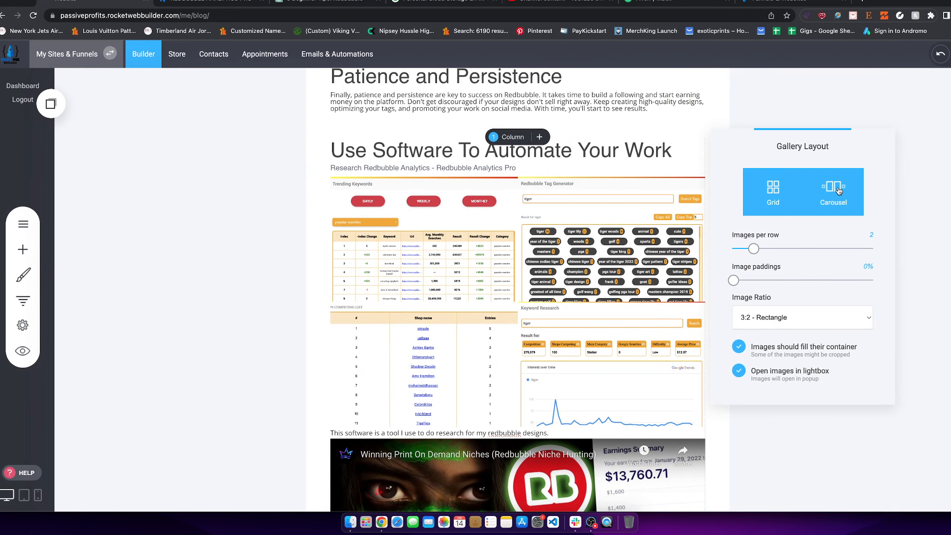
left_click(903, 279)
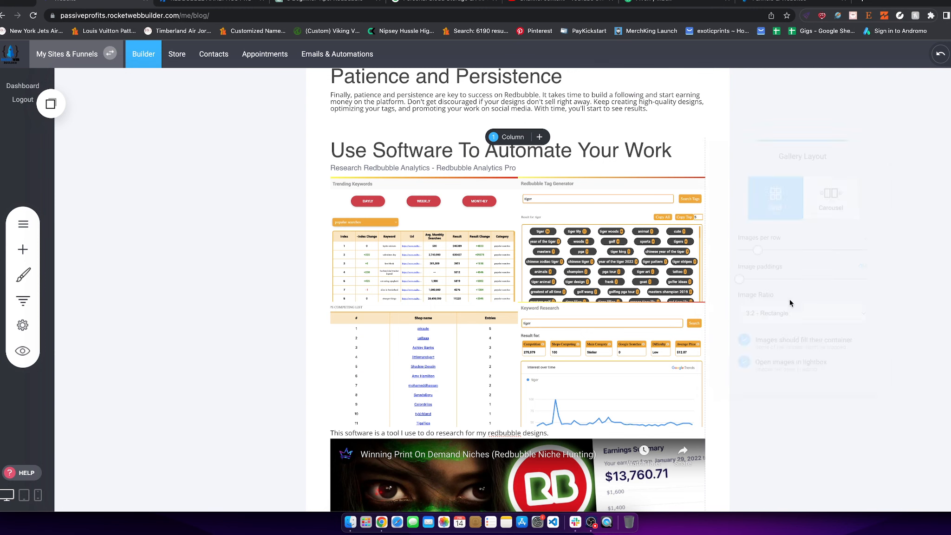
scroll(512, 225, "down", 4)
scroll(512, 225, "up", 3)
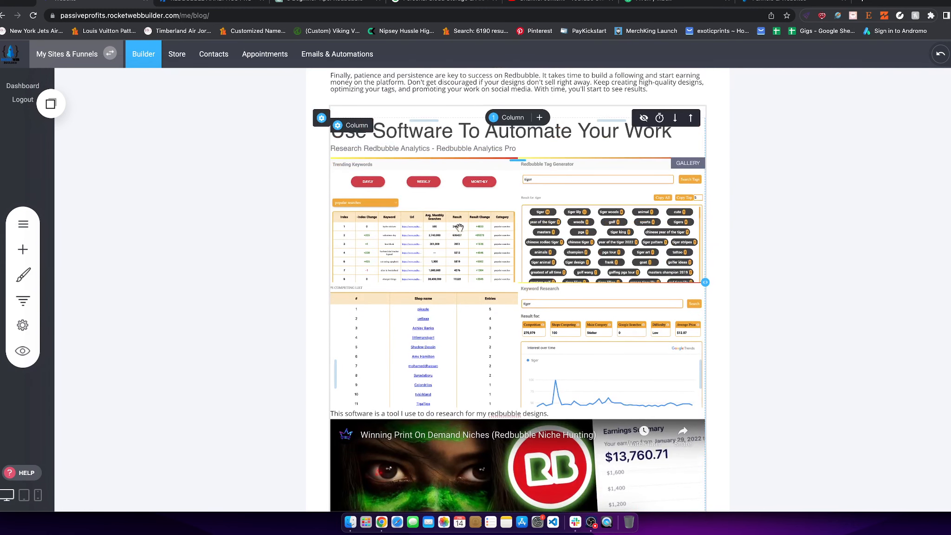
left_click(541, 204)
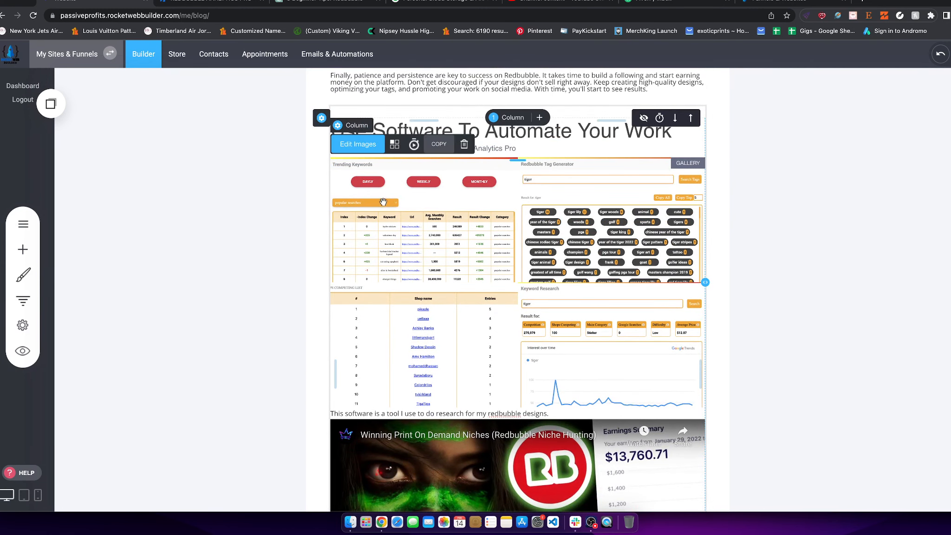
left_click(394, 145)
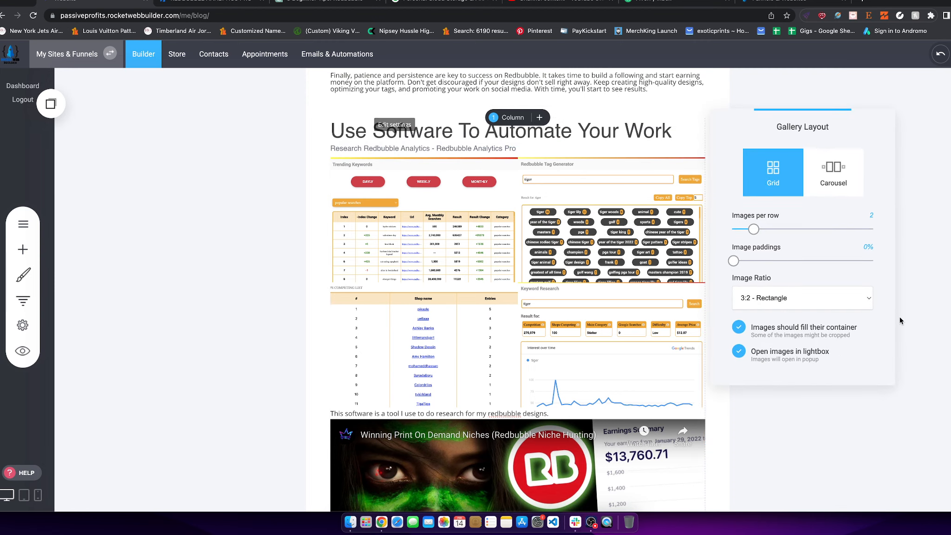
left_click(933, 303)
Step: Update the "6 Beginner Redbubble Tips in 2023" blog post to save its current content
scroll(529, 239, "up", 20)
scroll(520, 165, "up", 2)
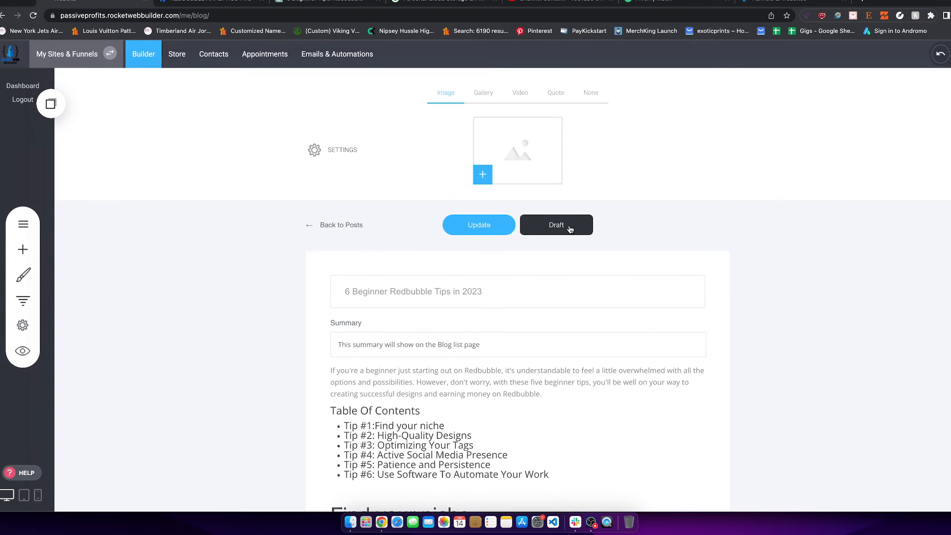
scroll(409, 325, "down", 7)
scroll(613, 186, "up", 7)
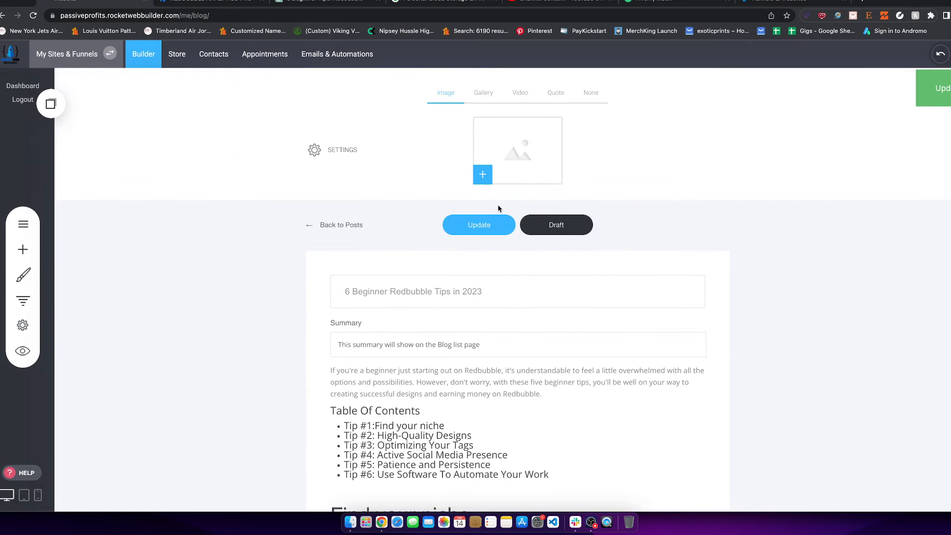
Step: Preview the blog post, view the software gallery images enlarged one after another, and close the enlarged view
left_click(26, 353)
scroll(372, 337, "down", 20)
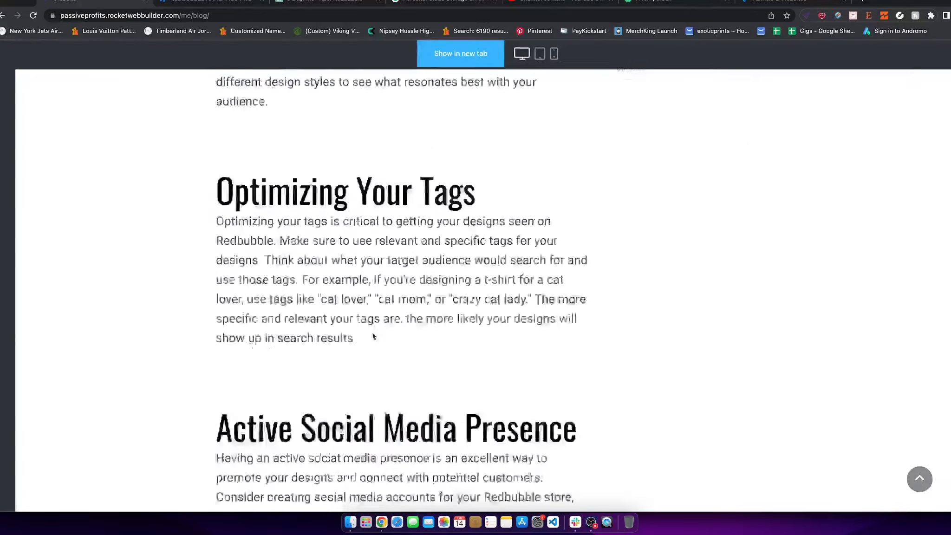
scroll(389, 349, "up", 10)
left_click(470, 239)
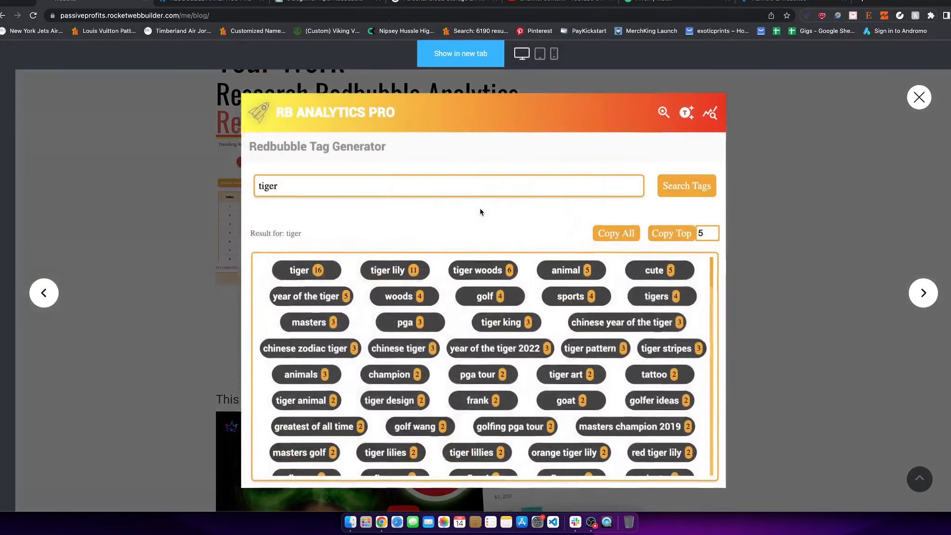
left_click(912, 294)
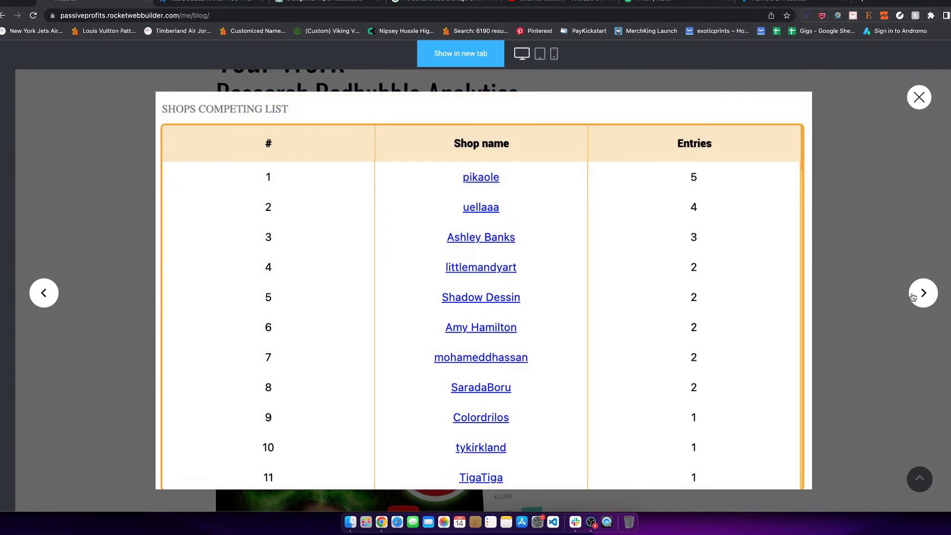
left_click(913, 294)
left_click(913, 294)
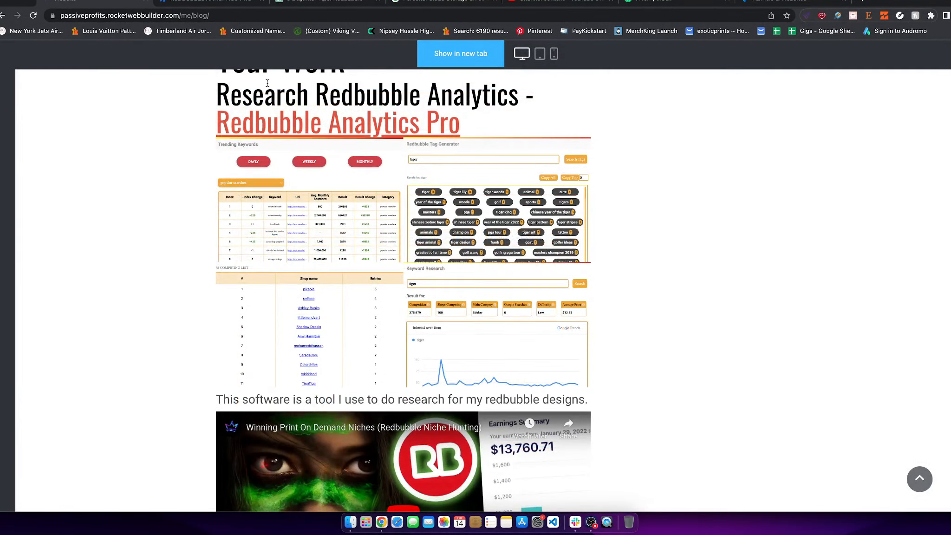
Step: Switch to ChatGPT and review the prompt asking for a 1000-word blog post with 5 beginner Redbubble tips and a happy, informative, encouraging tone
left_click(325, 3)
scroll(496, 226, "up", 4)
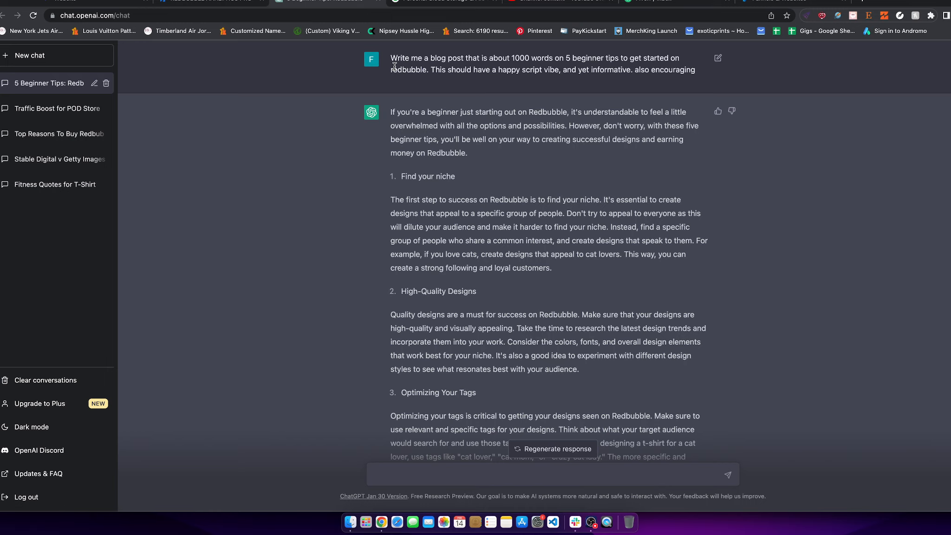
left_click_drag(401, 60, 535, 69)
left_click(436, 70)
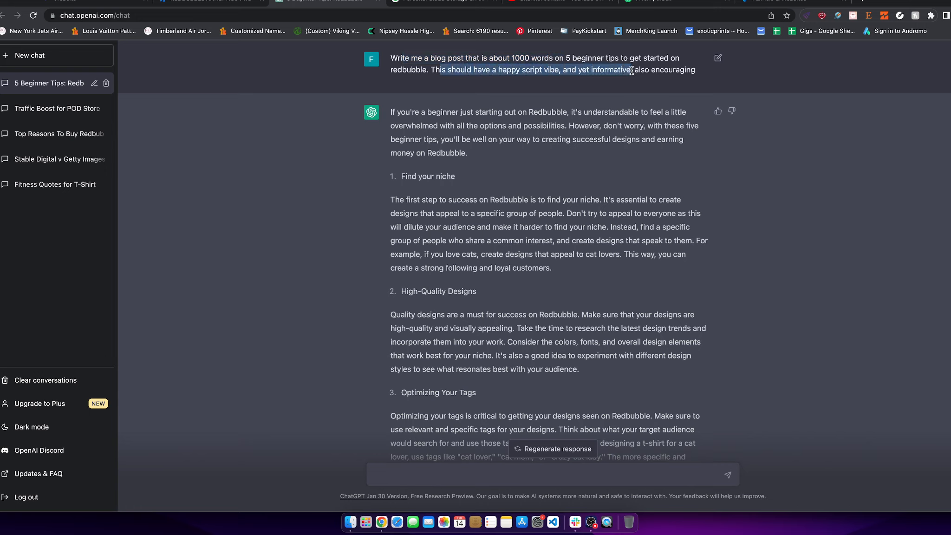
left_click_drag(631, 71, 684, 72)
scroll(572, 204, "down", 7)
scroll(440, 161, "up", 7)
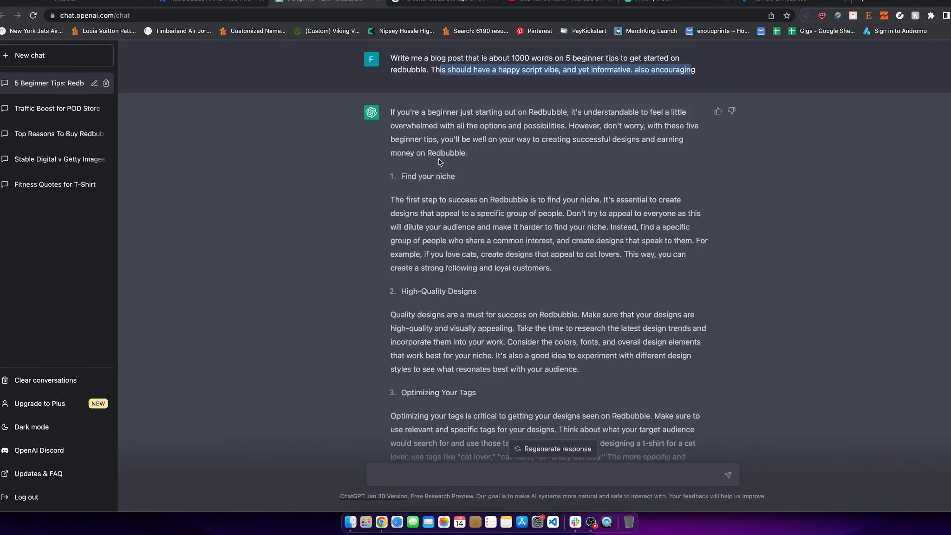
Step: Read through the generated Redbubble post, highlighting parts of the introduction and the closing paragraph
left_click_drag(398, 118, 477, 139)
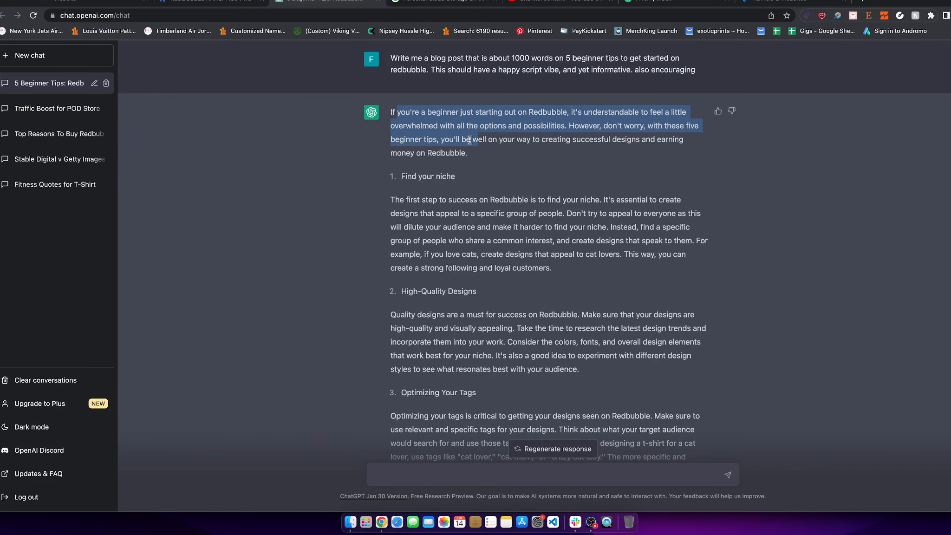
left_click(580, 140)
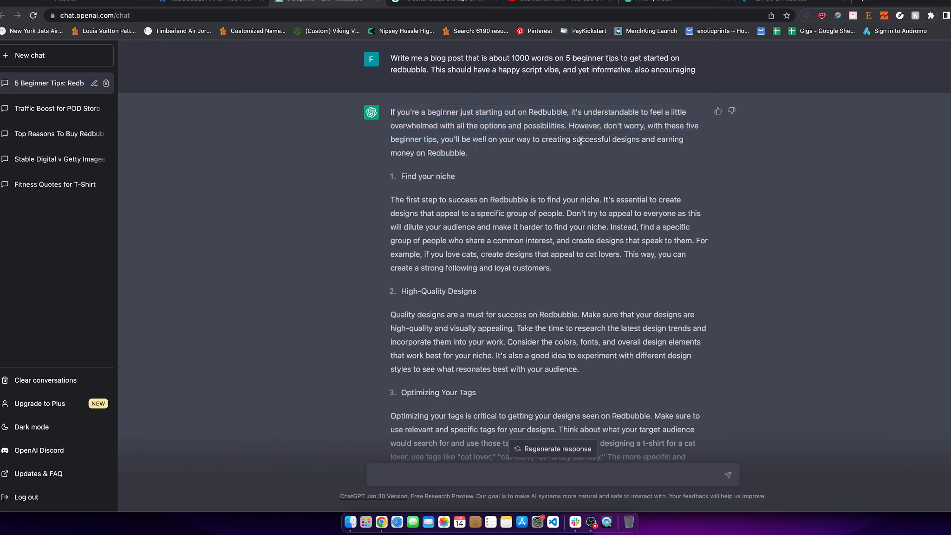
mouse_move(569, 131)
left_mouse_down()
mouse_move(634, 140)
mouse_move(456, 141)
mouse_move(577, 148)
left_mouse_up()
left_click(540, 153)
scroll(514, 289, "down", 7)
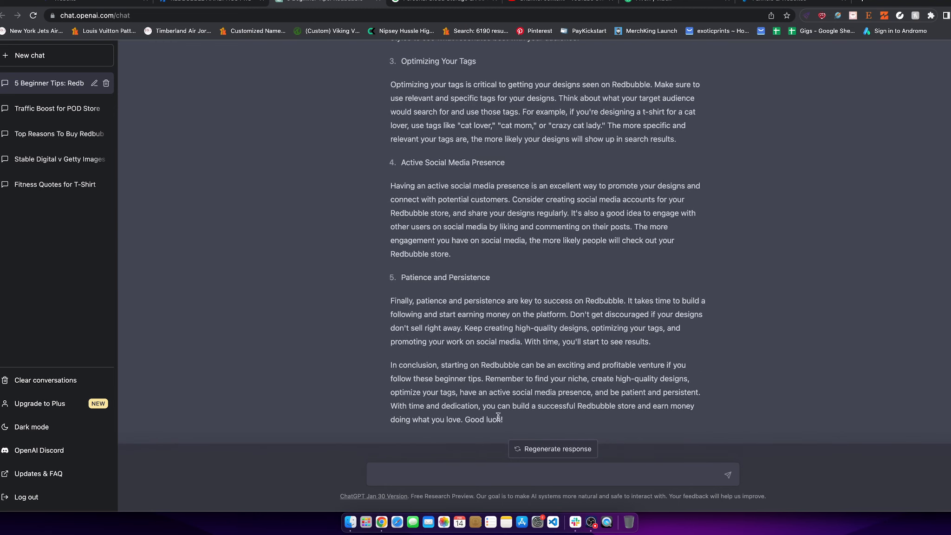
left_click_drag(504, 420, 439, 420)
left_click(605, 424)
left_click_drag(468, 391, 605, 388)
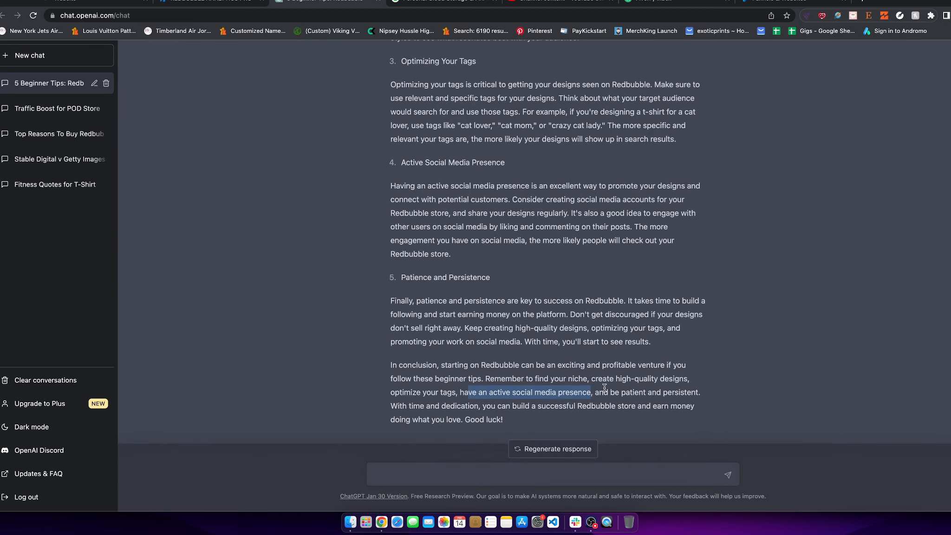
Step: Go back to the blog post preview, view it down to the comment form, and return to the editor's table of contents
left_click(97, 4)
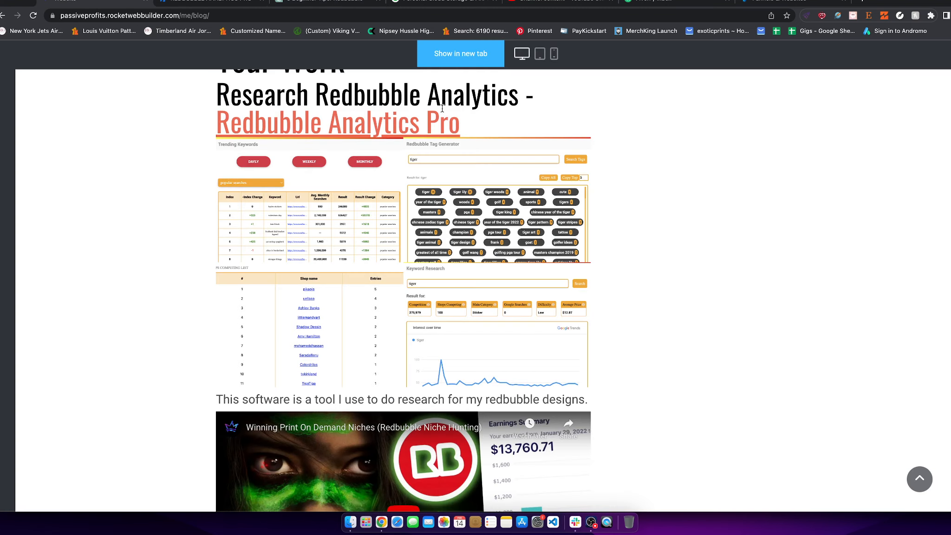
scroll(399, 222, "down", 12)
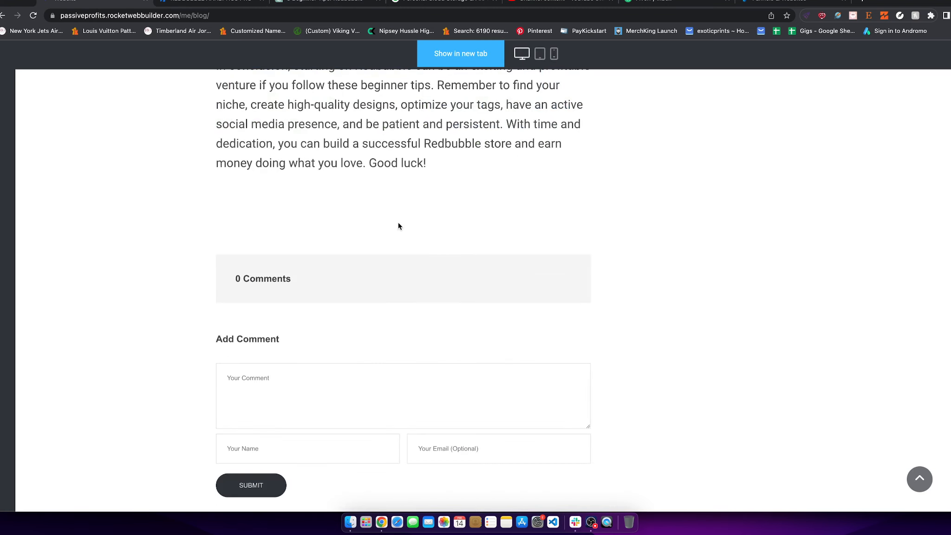
scroll(398, 222, "up", 11)
scroll(403, 288, "up", 2)
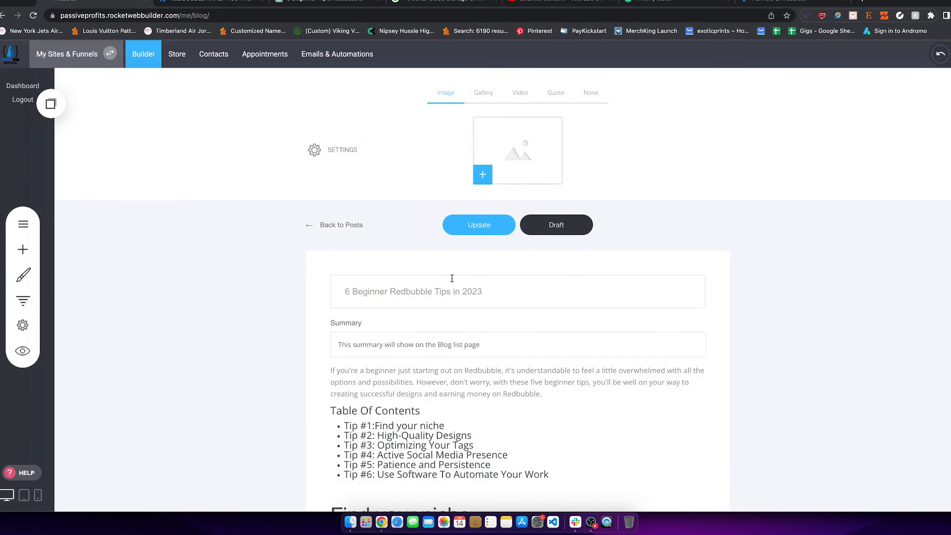
scroll(451, 278, "down", 6)
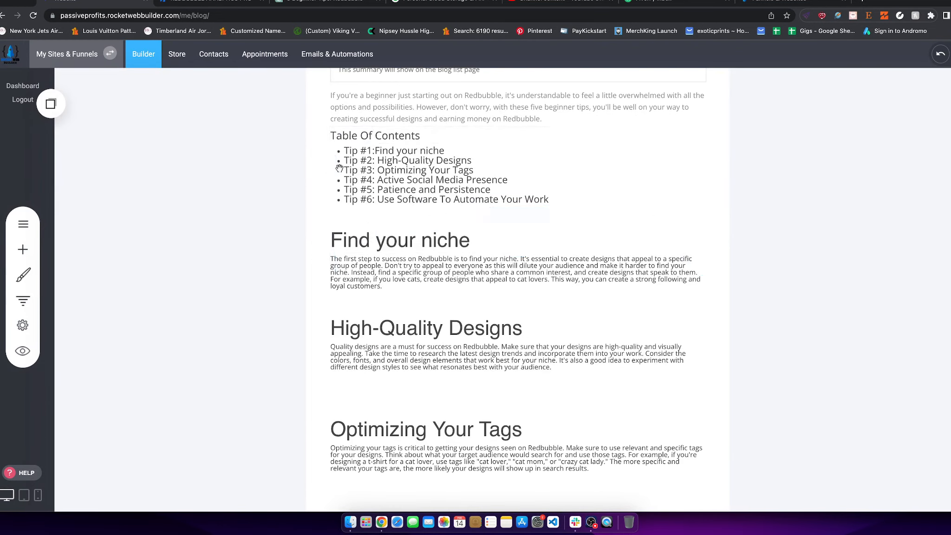
Step: Compare the blog post once more with the original ChatGPT answer, and return to the post editor
left_click(322, 4)
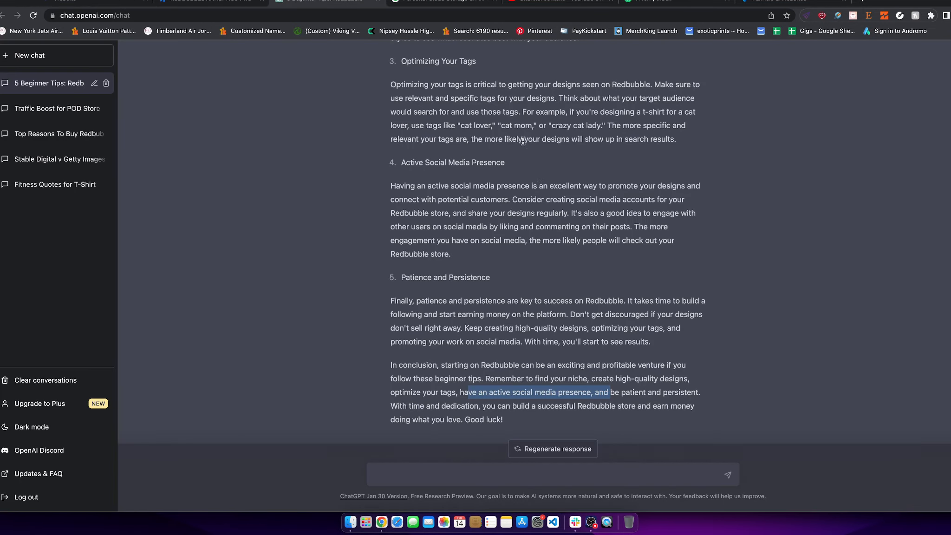
scroll(552, 161, "up", 7)
left_click(94, 3)
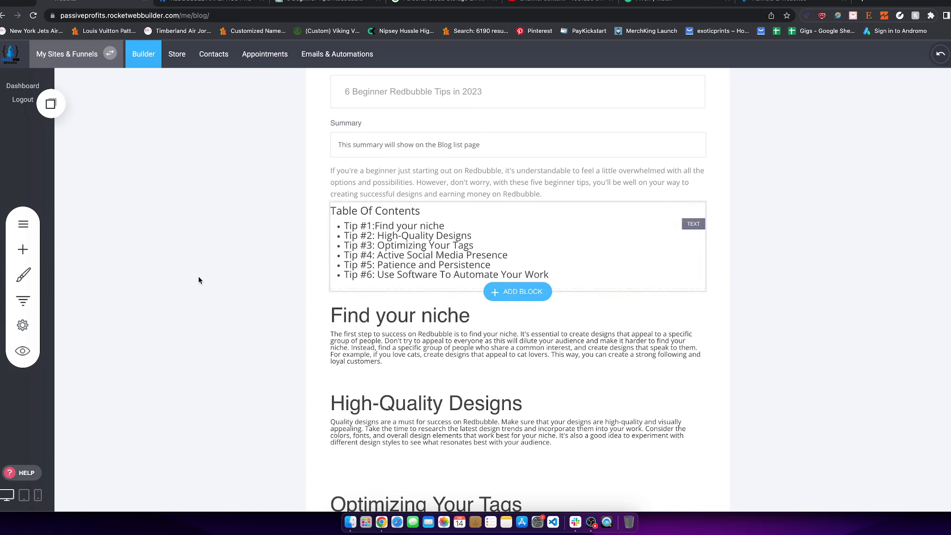
Step: Insert the saved Heading + Text Container below the conclusion paragraph of the blog post
left_click(51, 105)
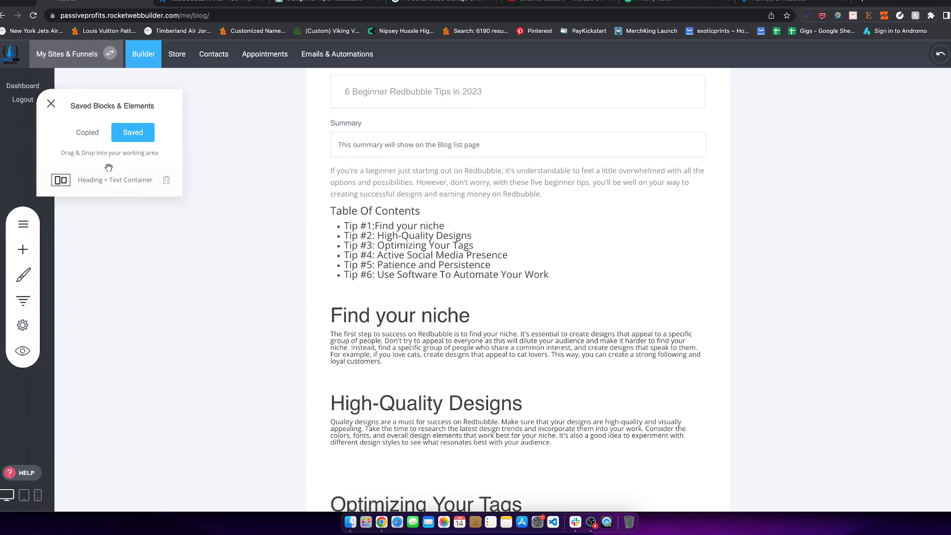
scroll(426, 338, "down", 15)
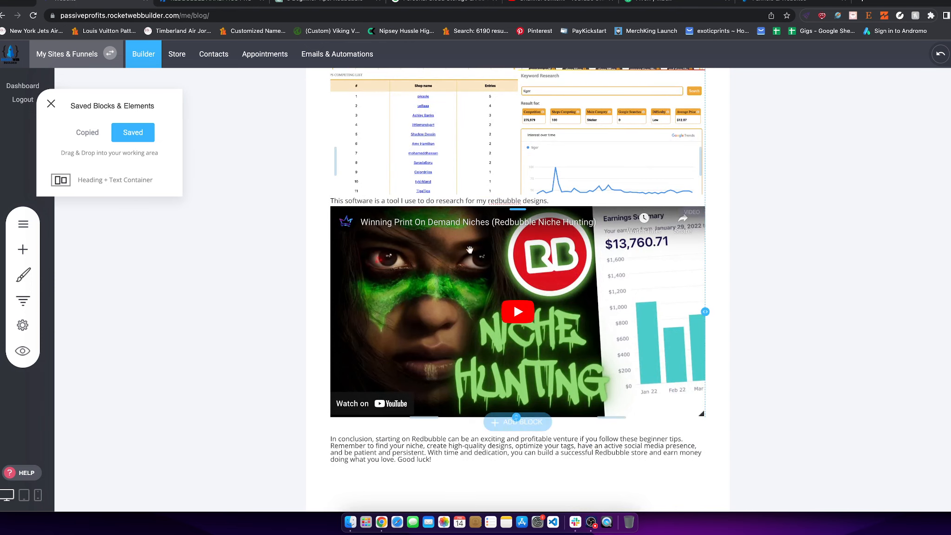
scroll(140, 139, "down", 3)
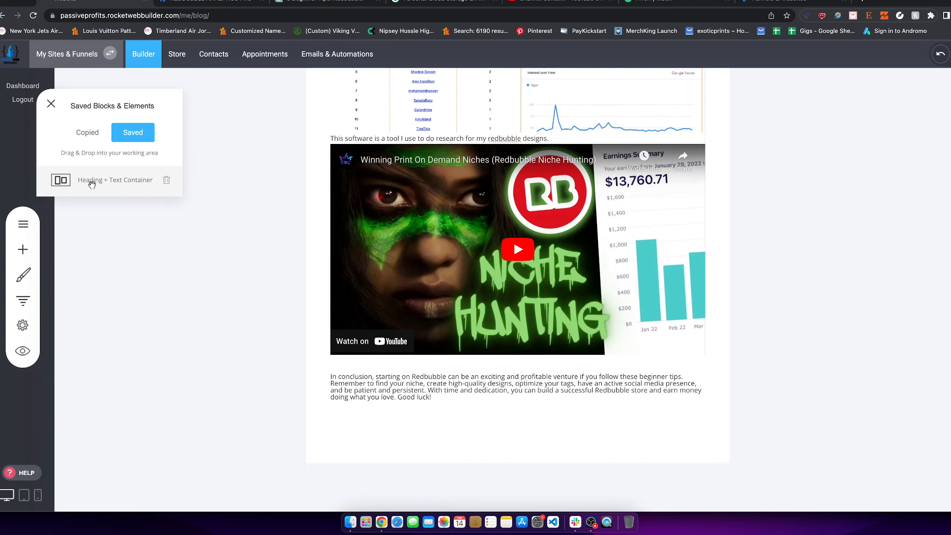
left_click_drag(89, 183, 535, 411)
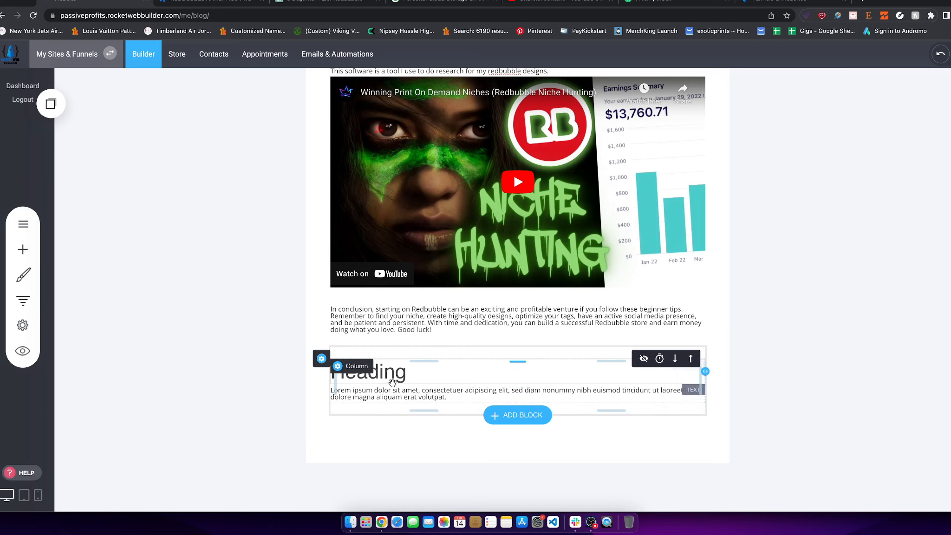
Step: Delete the heading and placeholder text block beneath the conclusion paragraph
mouse_move(323, 360)
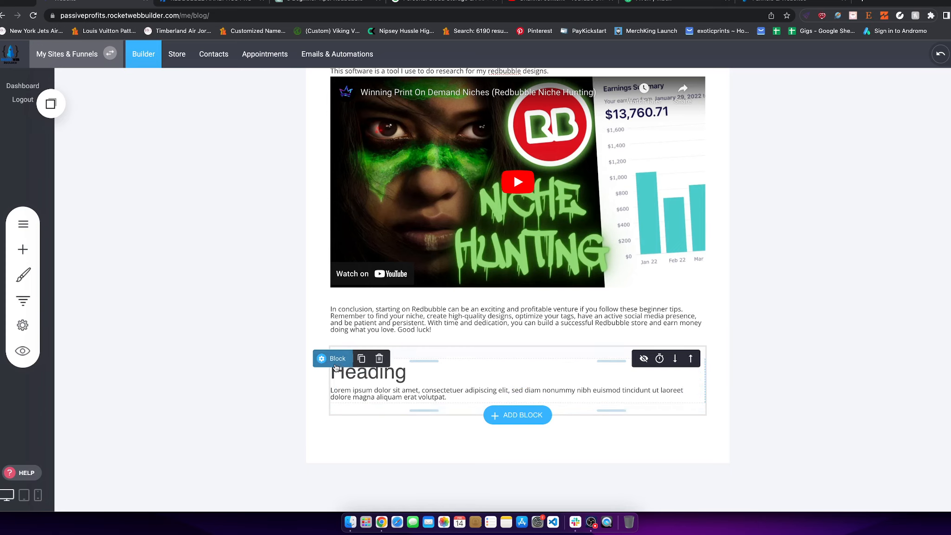
left_click(380, 359)
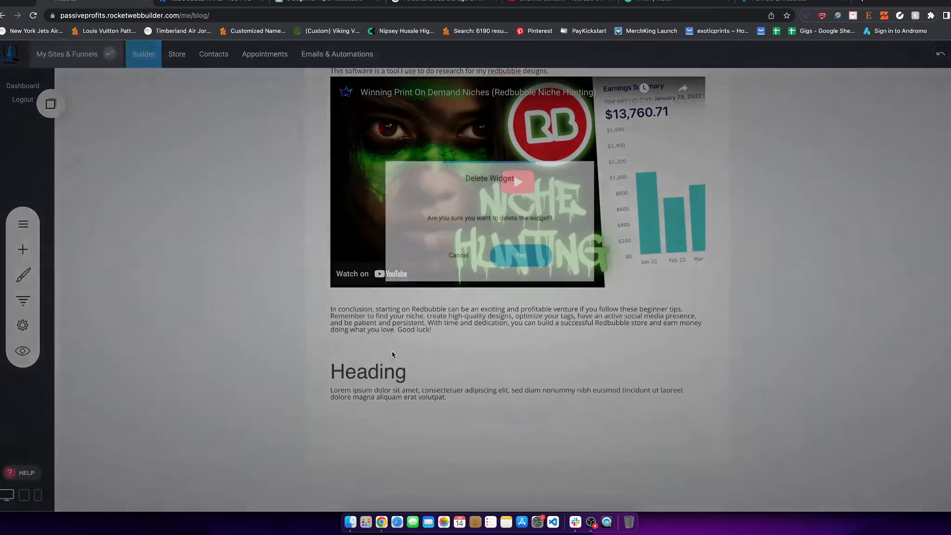
left_click(511, 256)
Step: Add a Heading widget to the empty area below the conclusion paragraph of the blog post
scroll(525, 253, "up", 5)
scroll(526, 253, "down", 5)
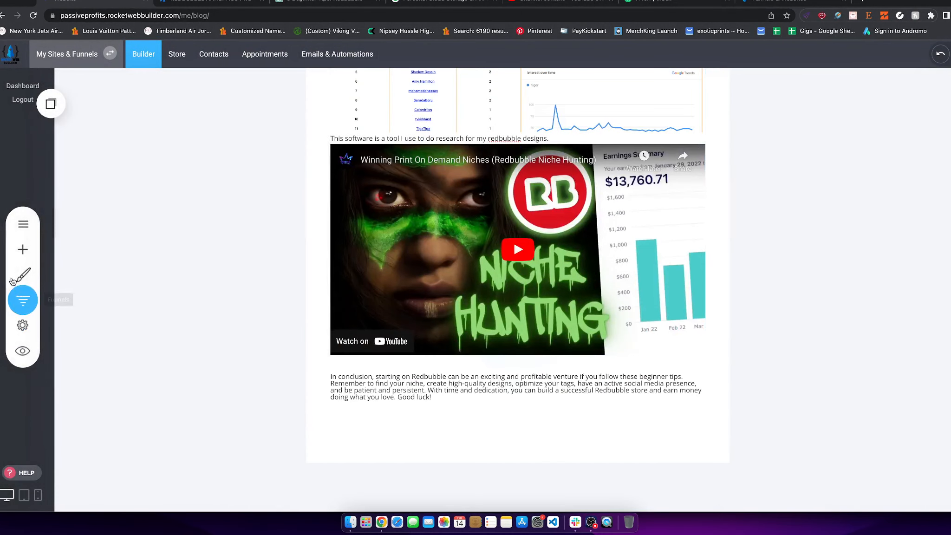
left_click(22, 249)
left_click_drag(248, 319, 437, 412)
left_click(22, 249)
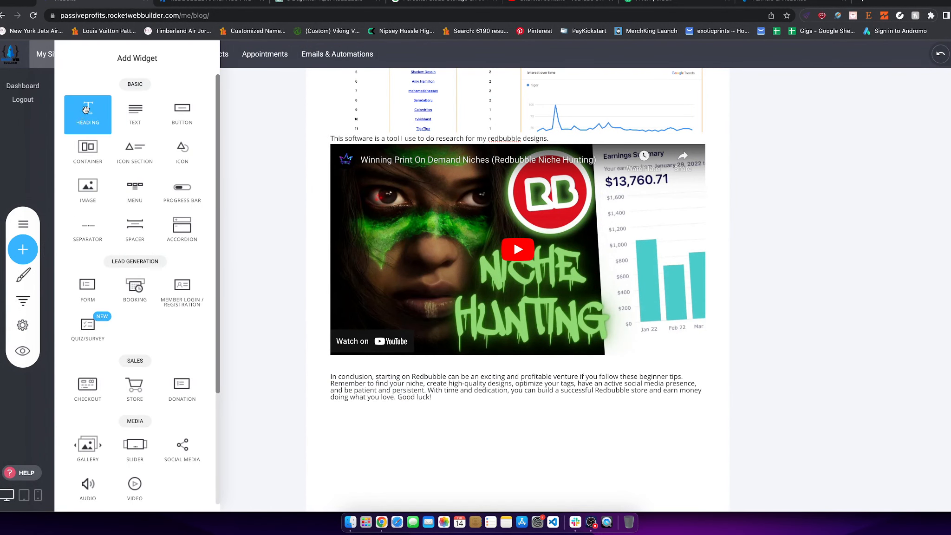
left_click_drag(88, 111, 459, 421)
Step: Add a Text widget directly beneath the new heading, in the same block below the conclusion paragraph
left_click(23, 249)
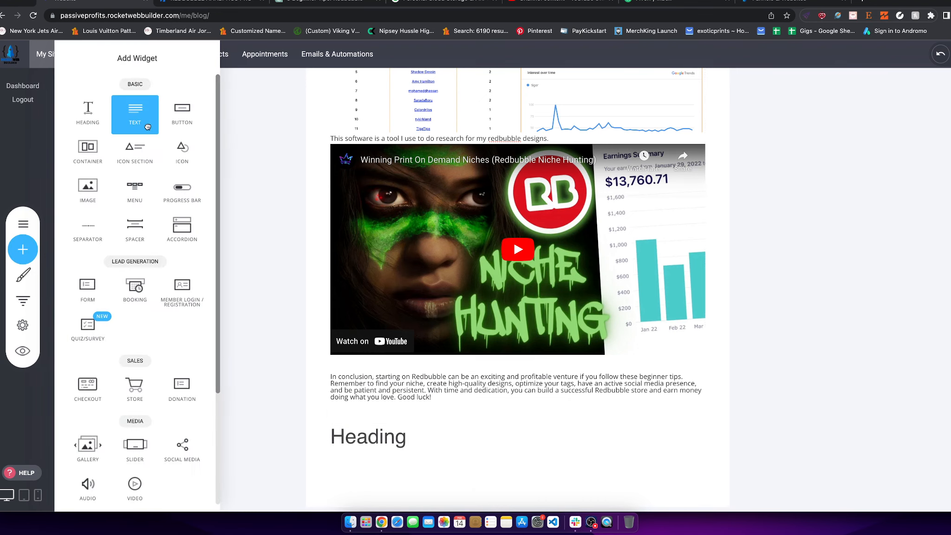
left_click_drag(120, 134, 447, 460)
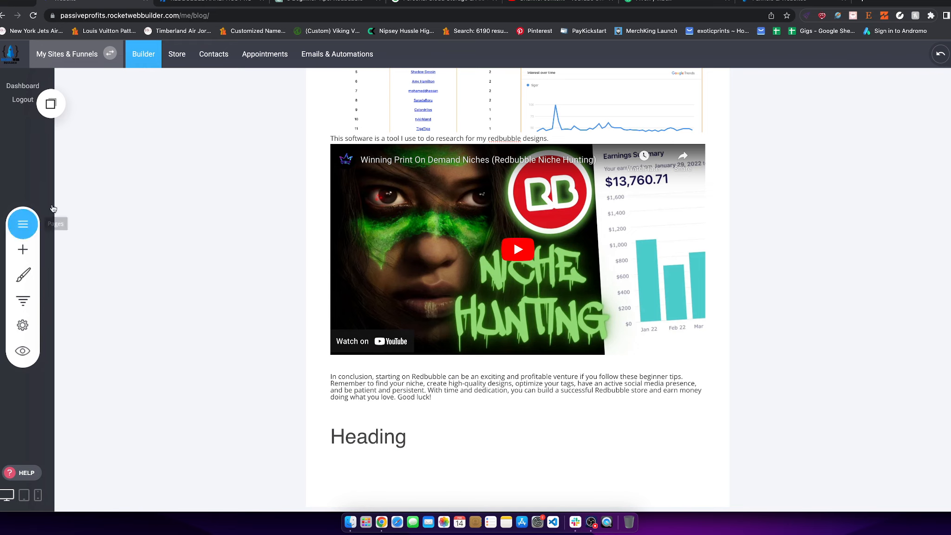
left_click(23, 249)
left_click_drag(88, 111, 403, 446)
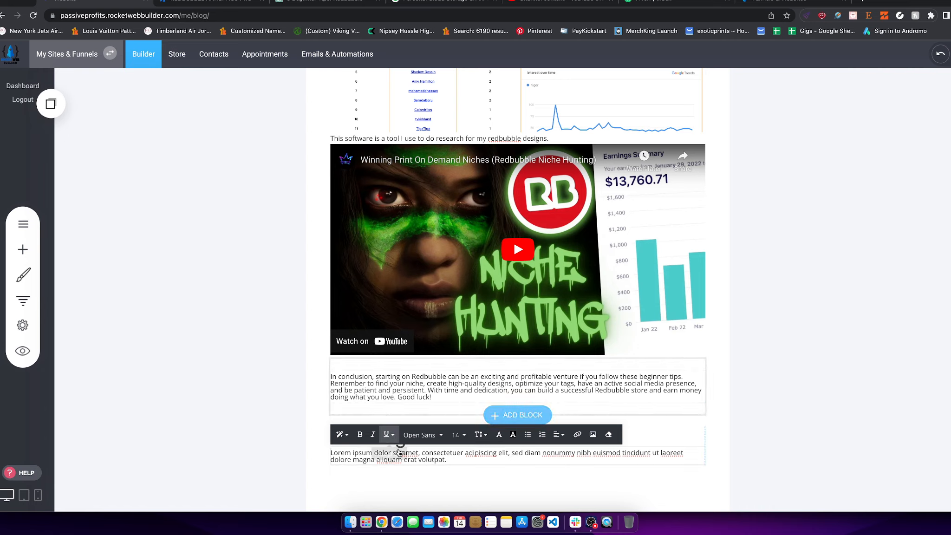
left_click(846, 445)
Step: Copy the new heading and text block, and try to save the copied container in the account
mouse_move(323, 427)
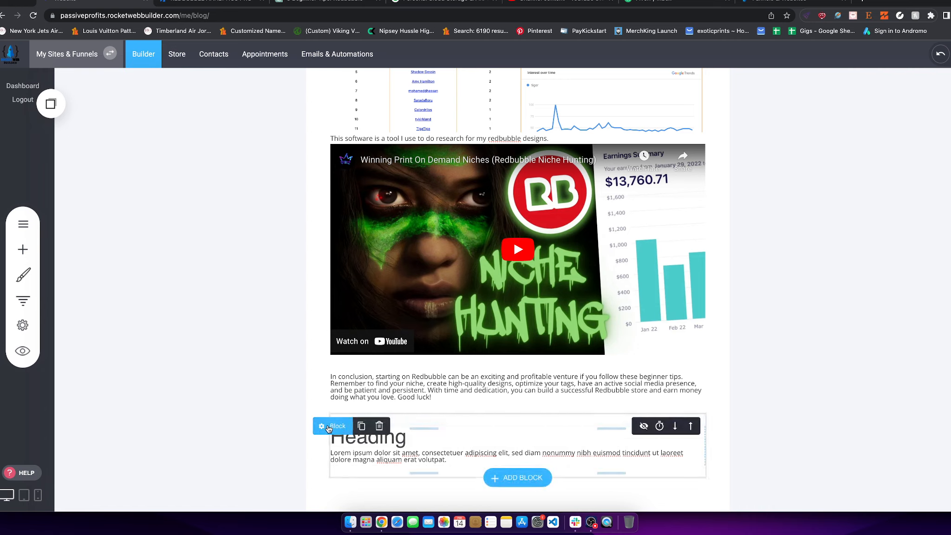
left_click(363, 428)
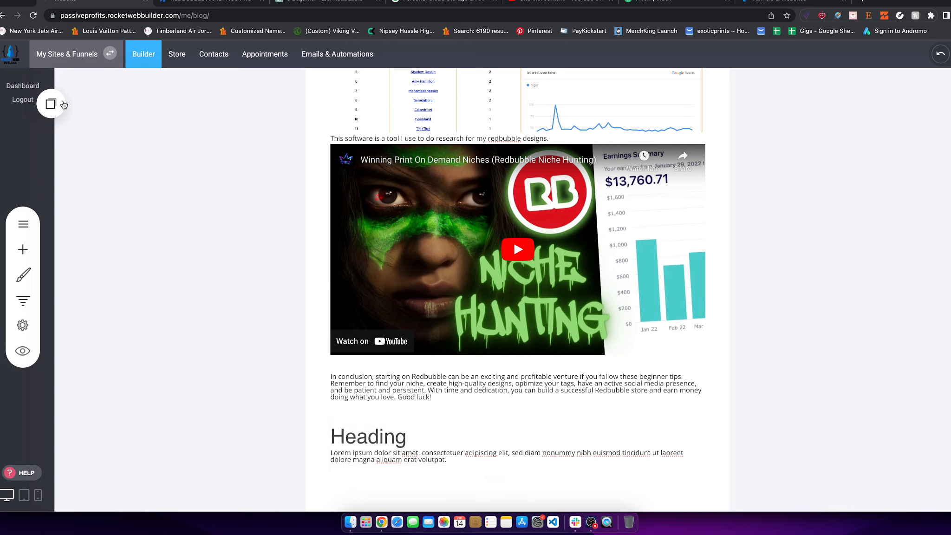
left_click(52, 104)
left_click(93, 135)
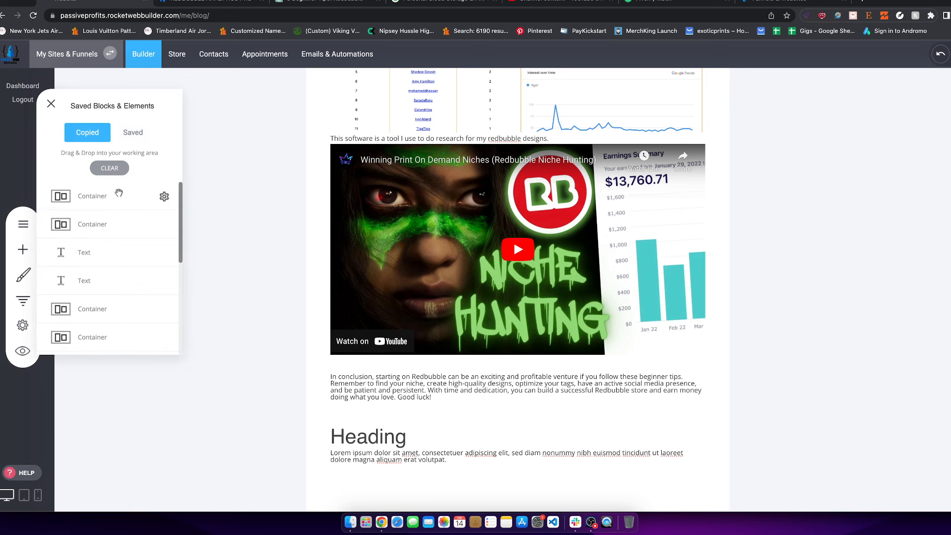
left_click(165, 197)
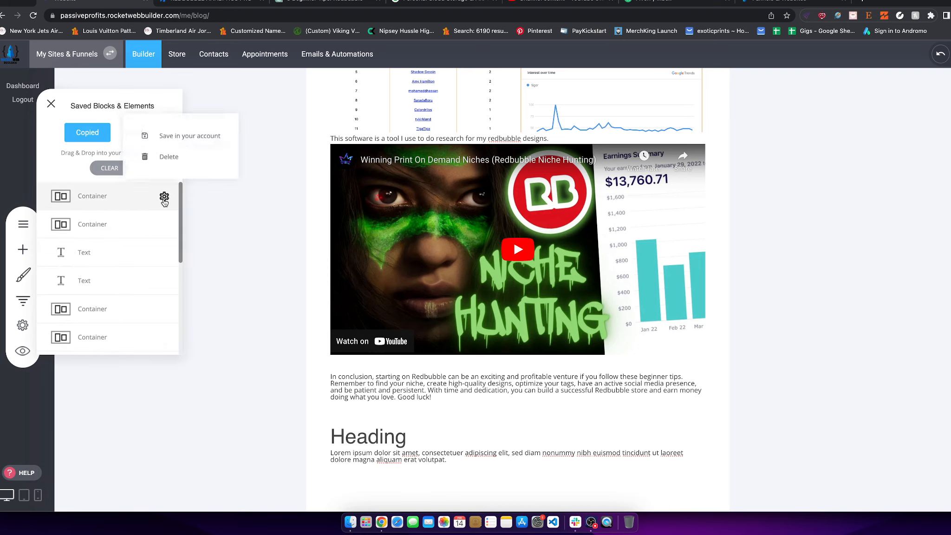
left_click(189, 143)
left_click(492, 220)
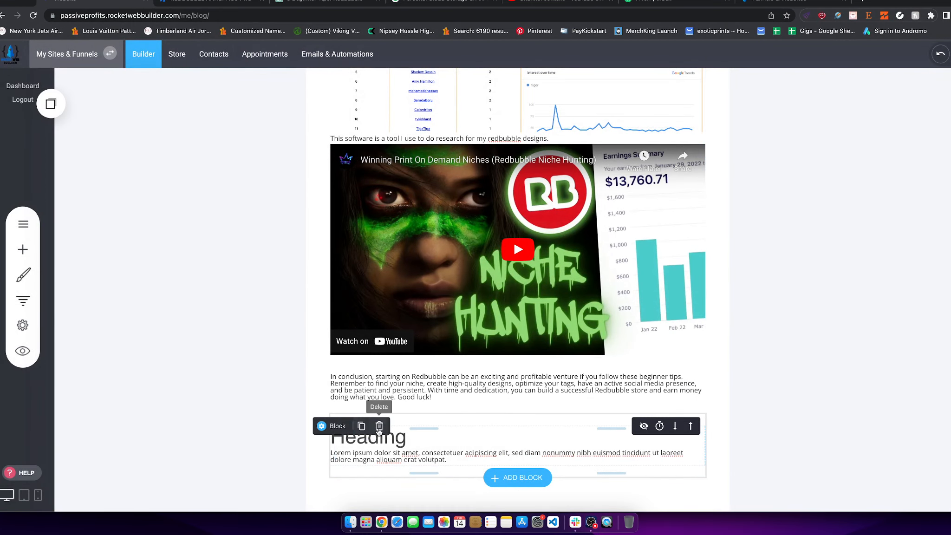
Step: Remove the new heading and text block below the conclusion, and check the list of saved blocks
left_click(378, 426)
left_click(545, 250)
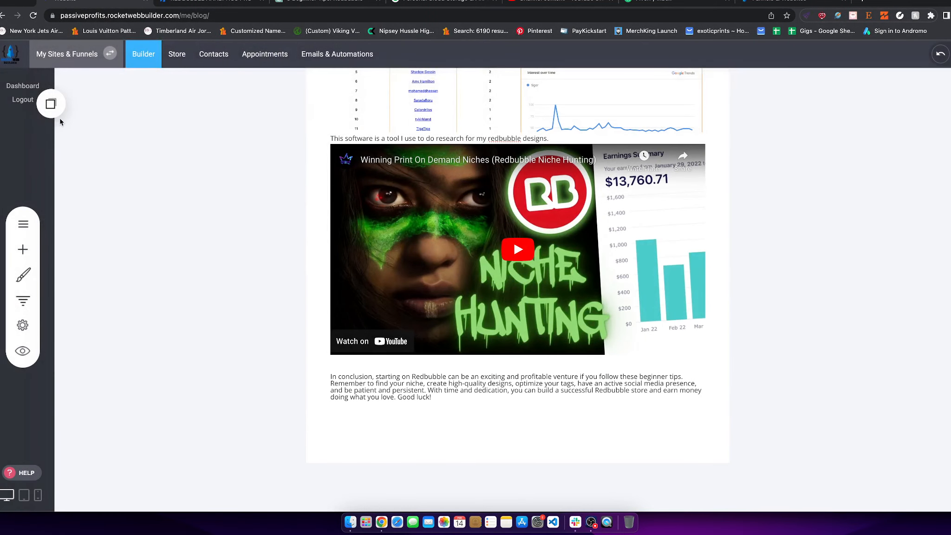
left_click(56, 110)
left_click(131, 134)
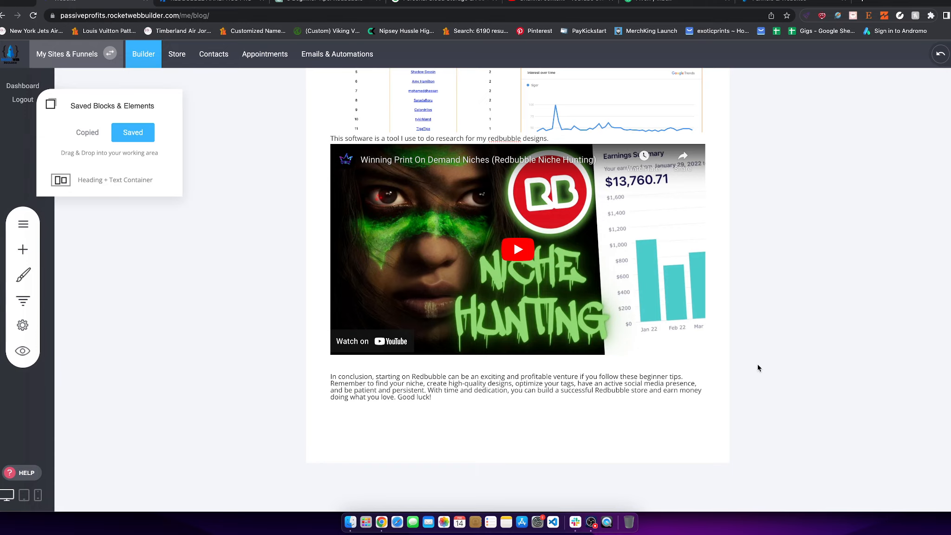
left_click(739, 329)
Step: Look through the Use Software To Automate Your Work section with its gallery and video, and the tips above it
scroll(737, 327, "up", 7)
scroll(441, 342, "up", 9)
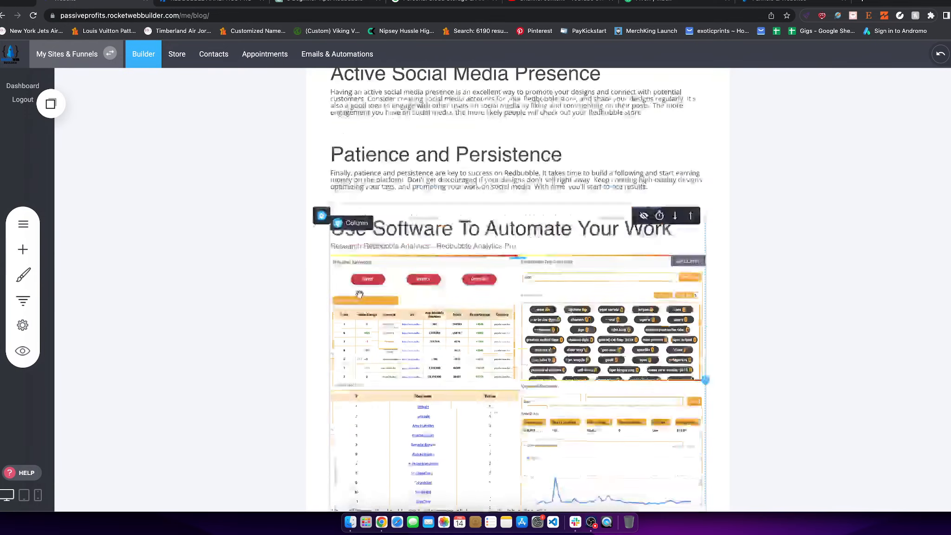
scroll(320, 283, "down", 7)
scroll(292, 264, "down", 4)
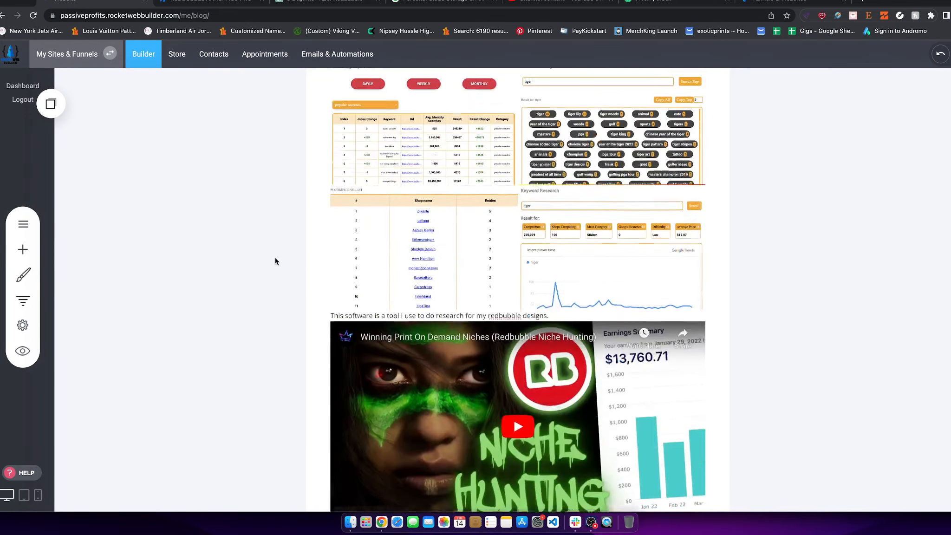
scroll(274, 261, "up", 6)
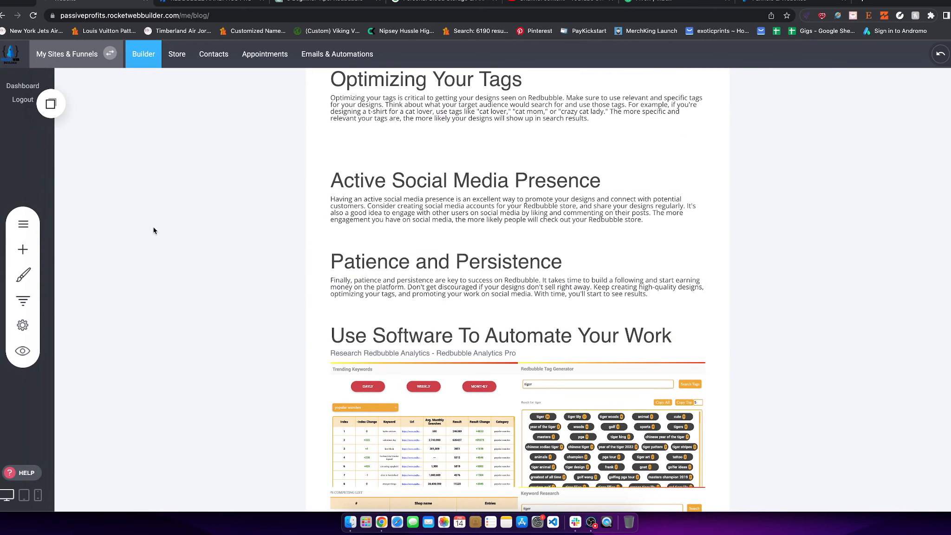
scroll(435, 268, "down", 6)
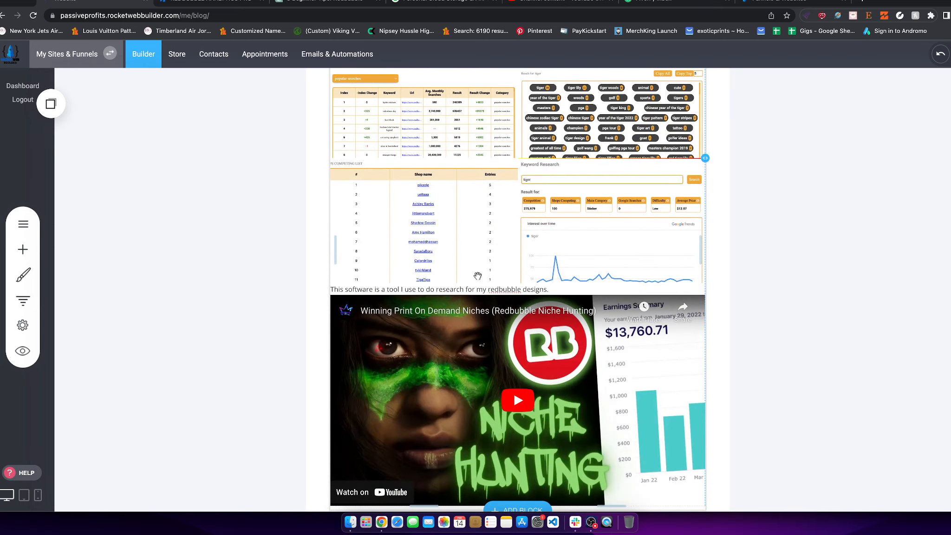
scroll(478, 276, "up", 8)
scroll(431, 237, "down", 4)
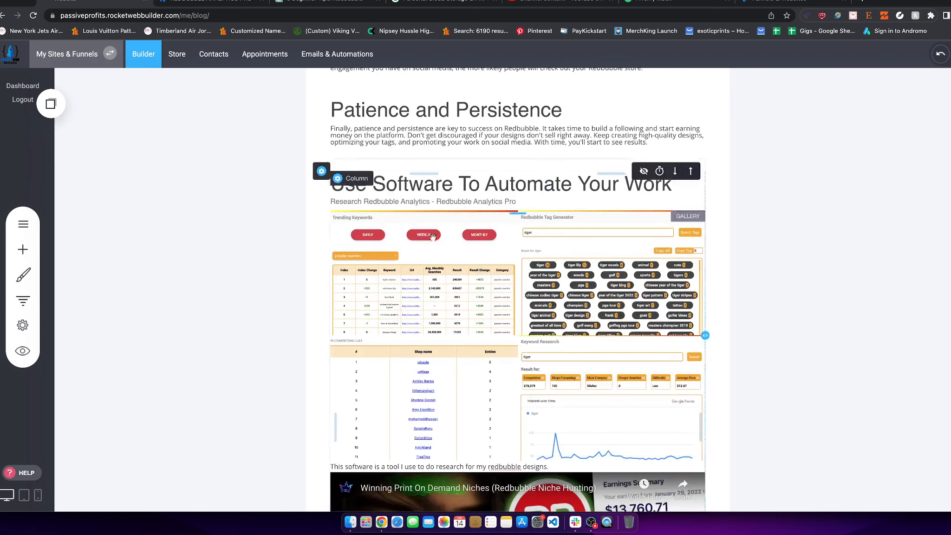
scroll(456, 341, "down", 4)
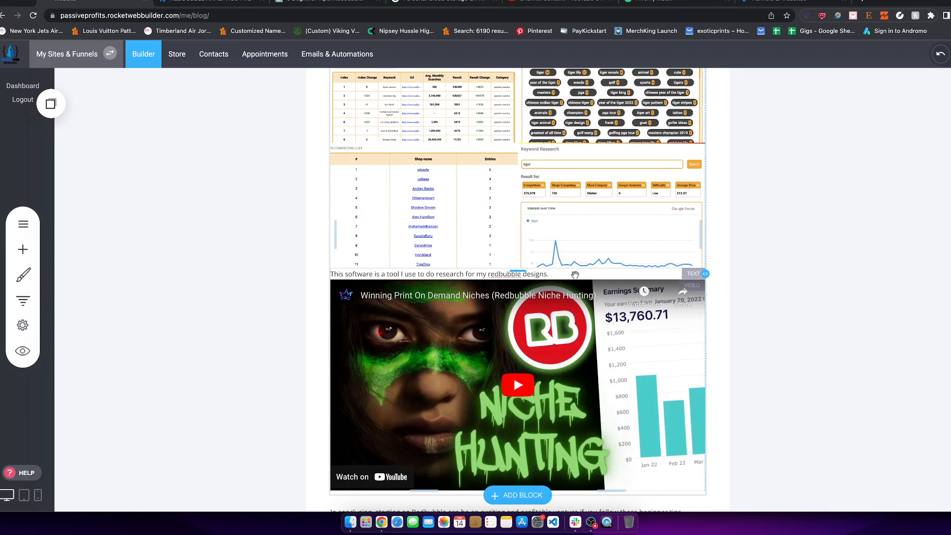
scroll(580, 280, "down", 3)
Step: Review the tip sections against the table of contents near the beginning of the blog post
scroll(486, 346, "up", 20)
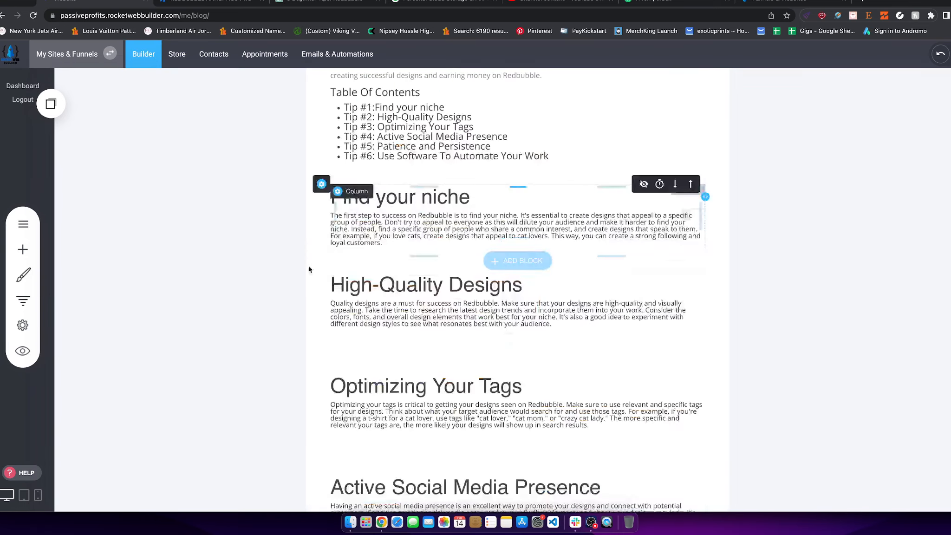
scroll(337, 332, "down", 6)
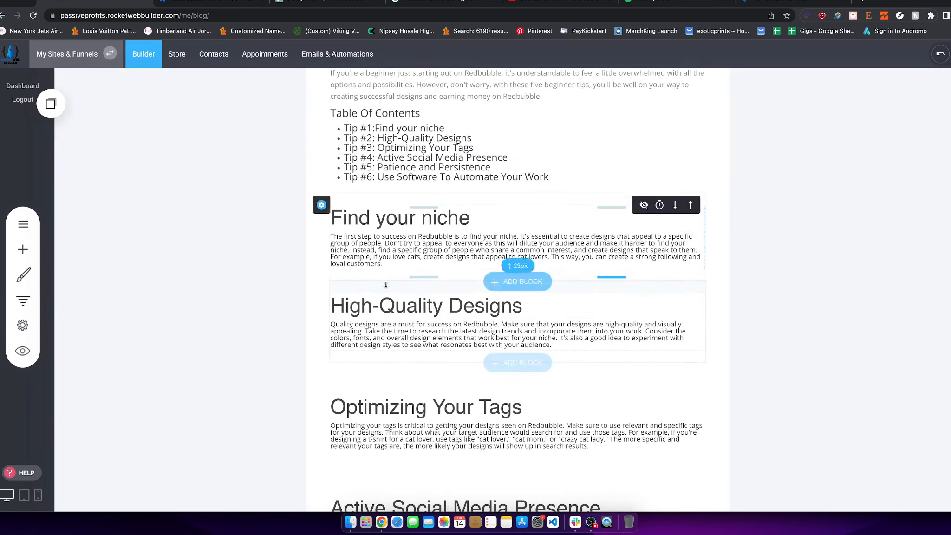
scroll(395, 320, "up", 1)
scroll(464, 330, "down", 9)
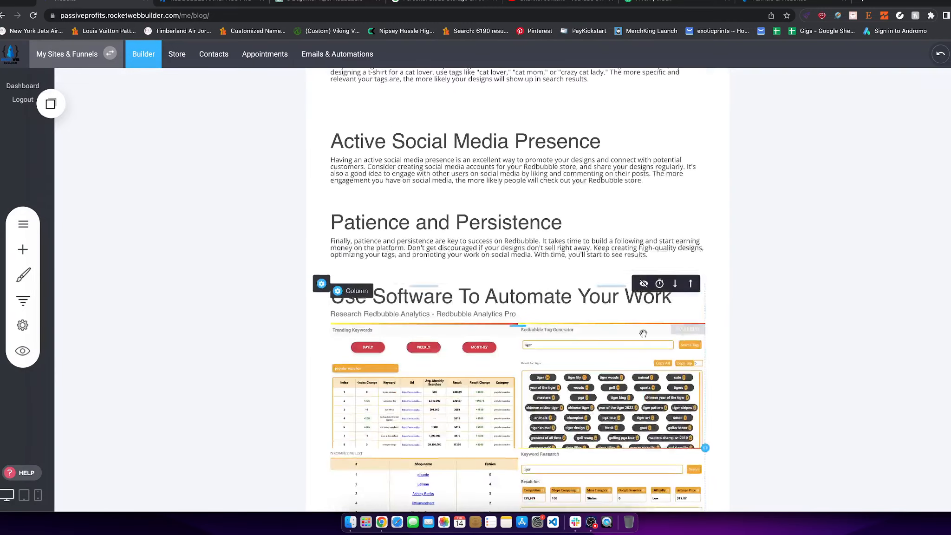
scroll(561, 341, "up", 13)
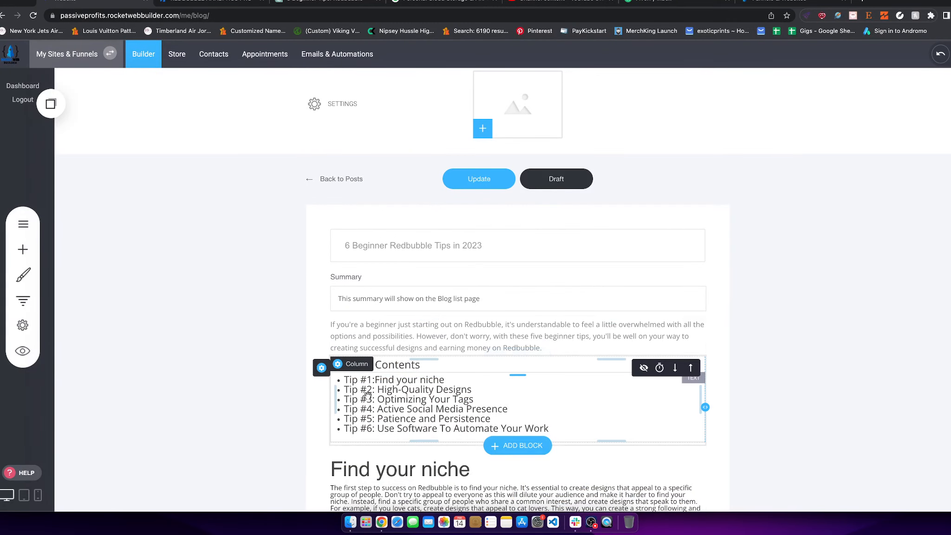
scroll(206, 249, "down", 2)
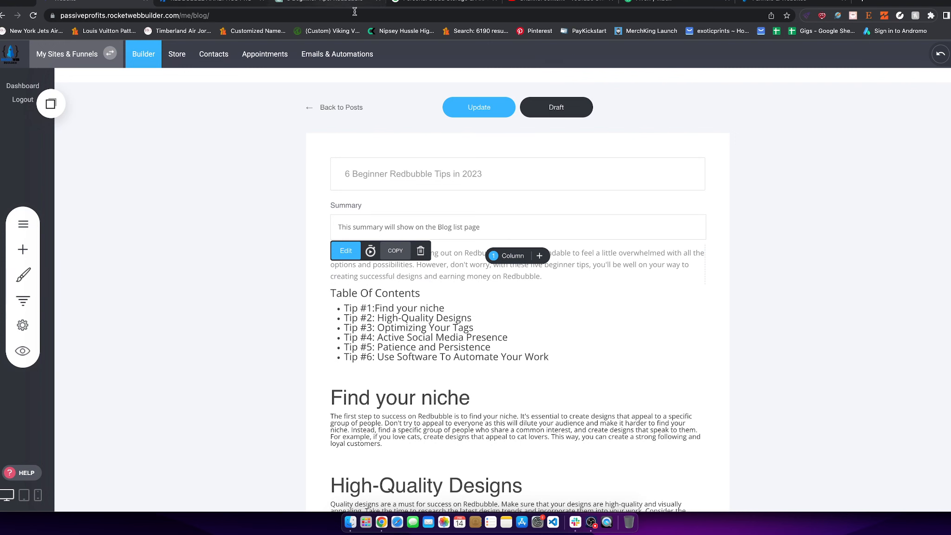
Step: Highlight the introduction paragraph in the ChatGPT answer to compare it with the post, and return to the post editor
left_click(344, 2)
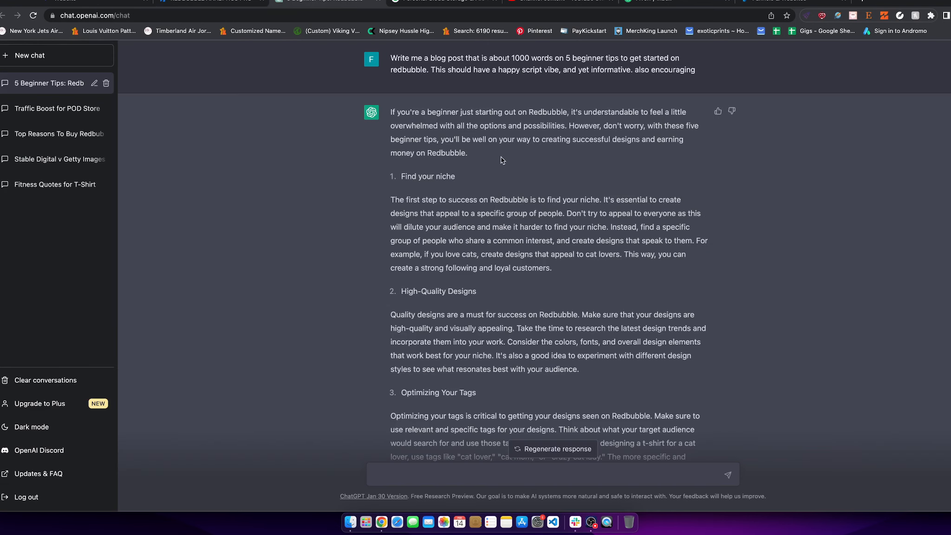
left_click_drag(500, 157, 391, 111)
left_click(93, 4)
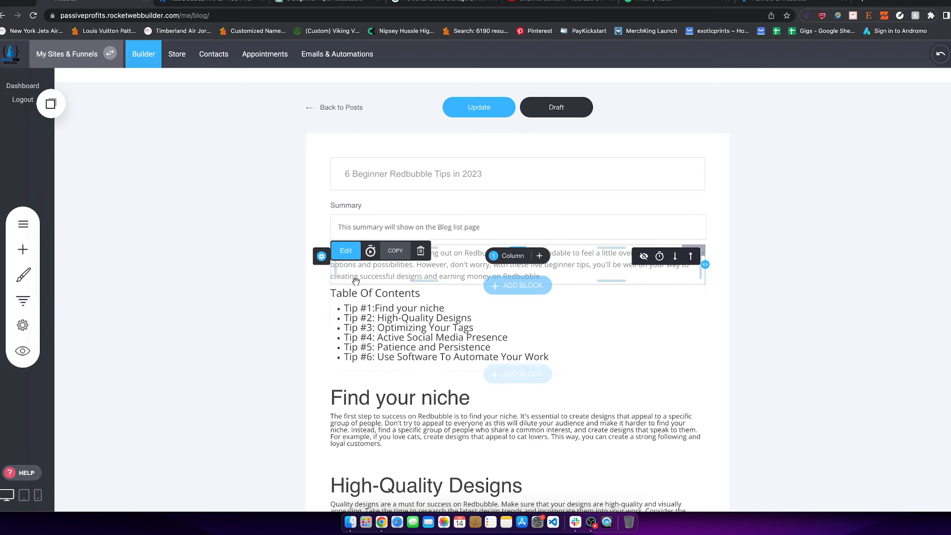
Step: Highlight the Tip #1 entry in the table of contents and match it with the Find your niche heading below
scroll(445, 297, "down", 1)
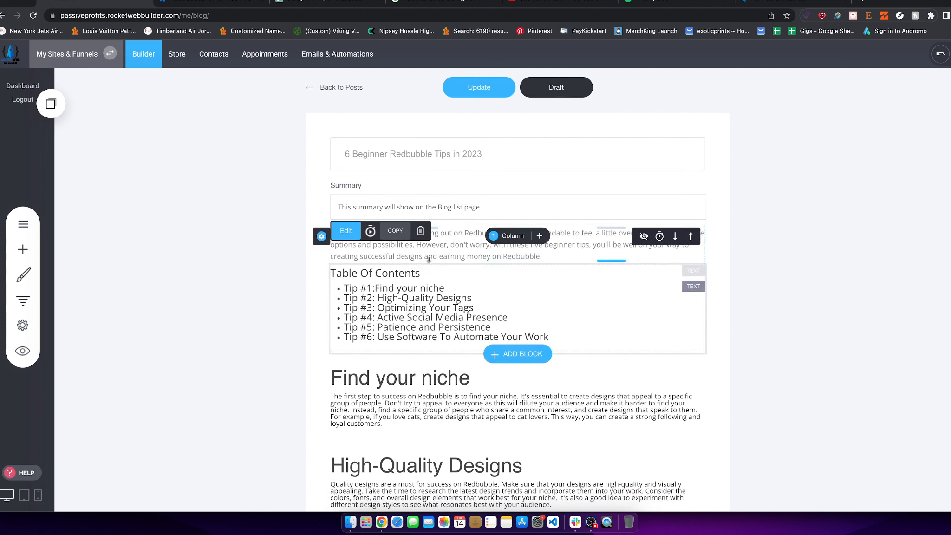
left_click(420, 294)
left_click_drag(444, 289, 361, 293)
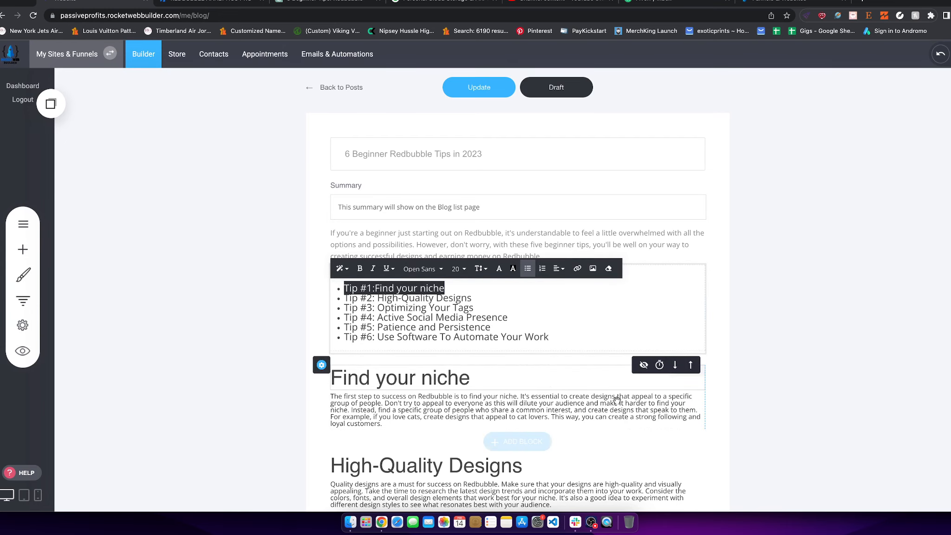
scroll(616, 399, "down", 5)
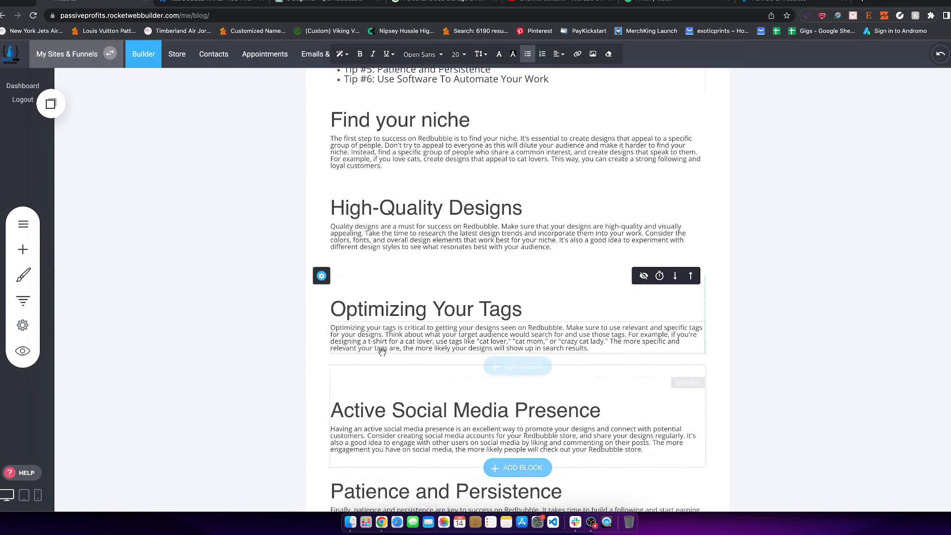
scroll(382, 352, "up", 8)
scroll(418, 279, "down", 4)
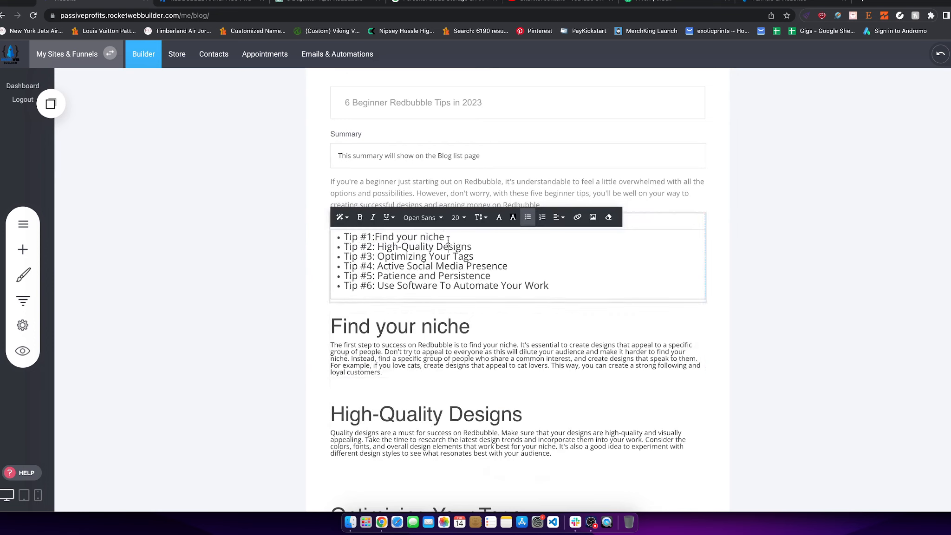
left_click(436, 338)
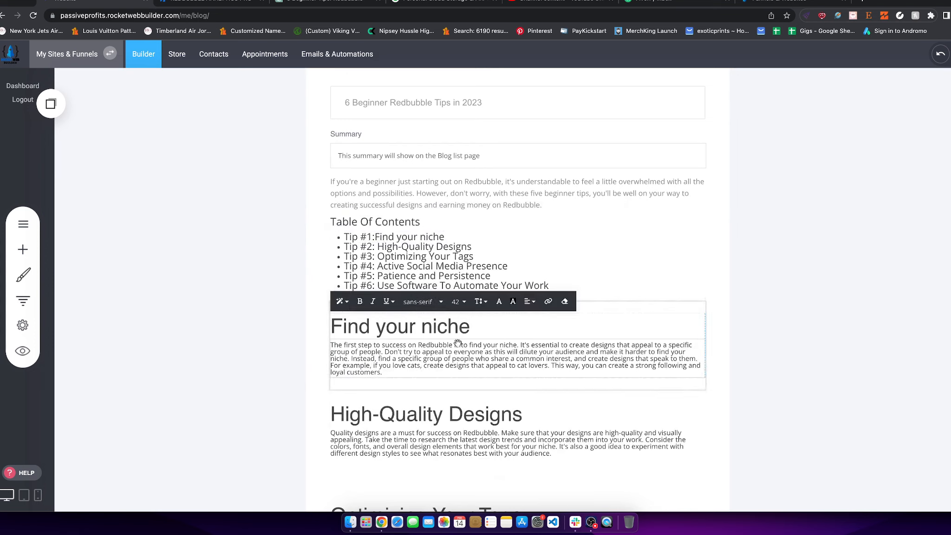
left_click(776, 317)
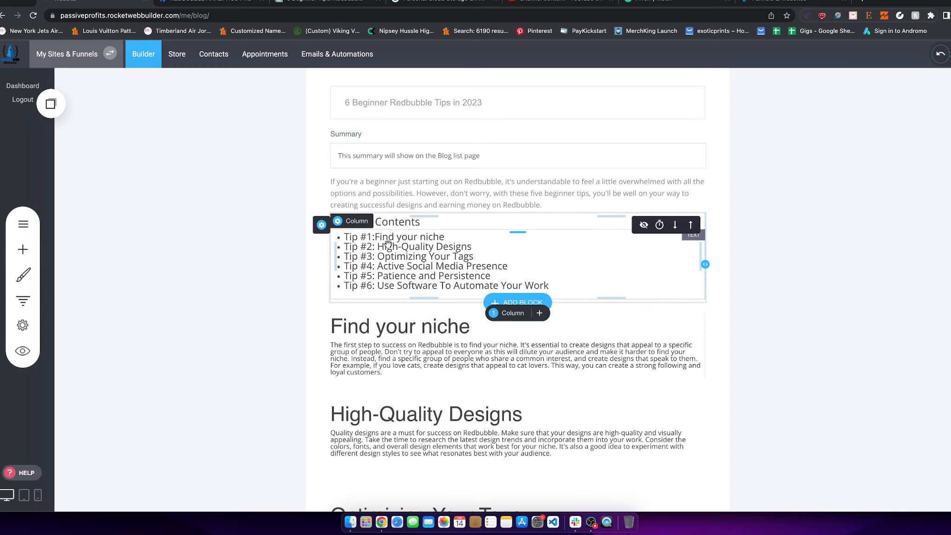
Step: Add an anchor point named 1 to the container of the Find your niche section
left_click(516, 286)
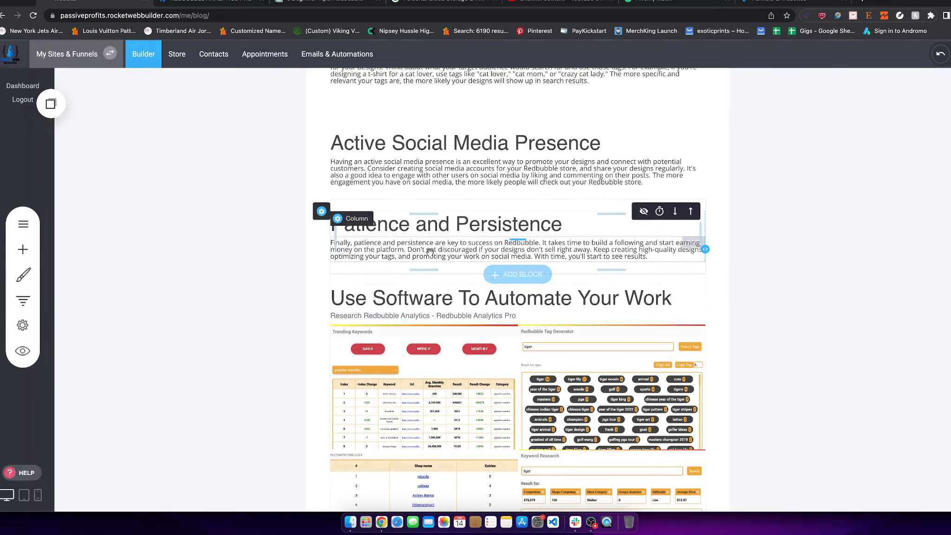
scroll(465, 286, "up", 15)
scroll(464, 286, "up", 4)
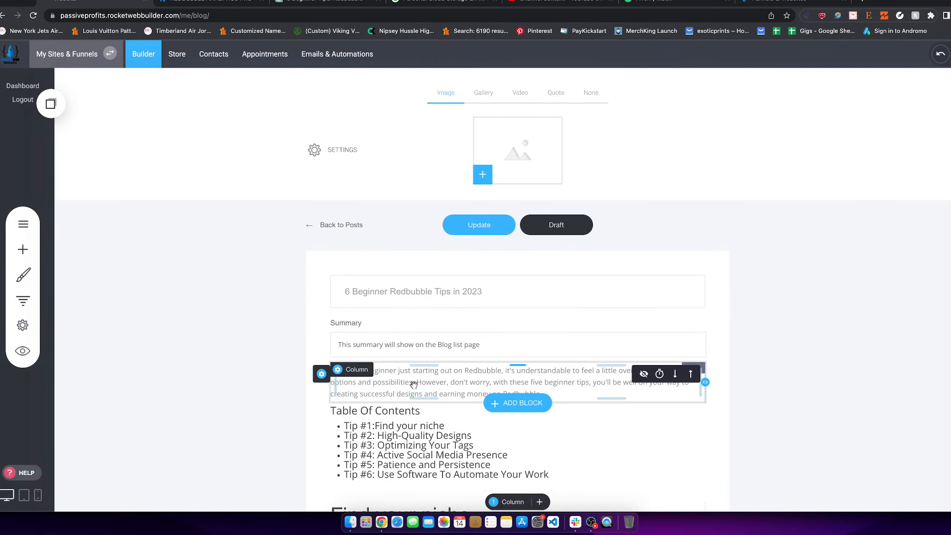
scroll(341, 363, "down", 4)
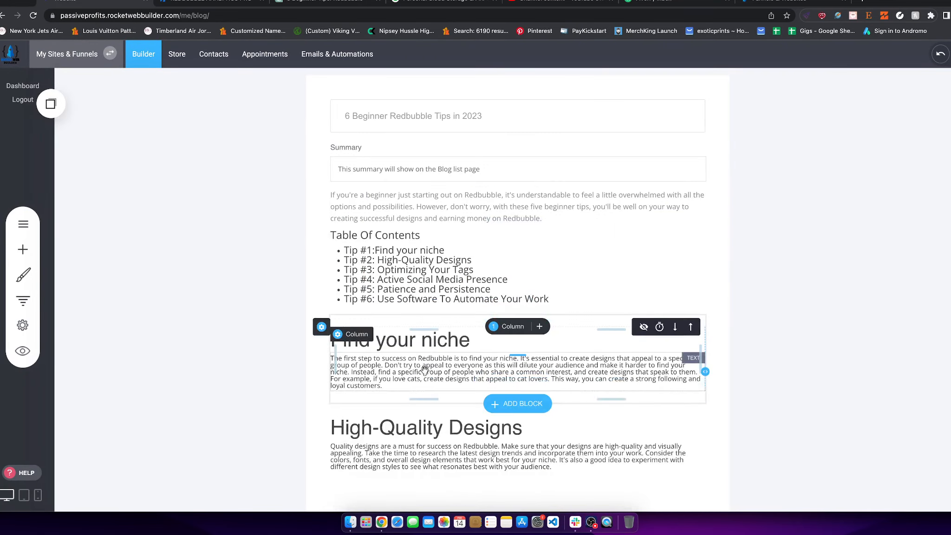
left_click(325, 332)
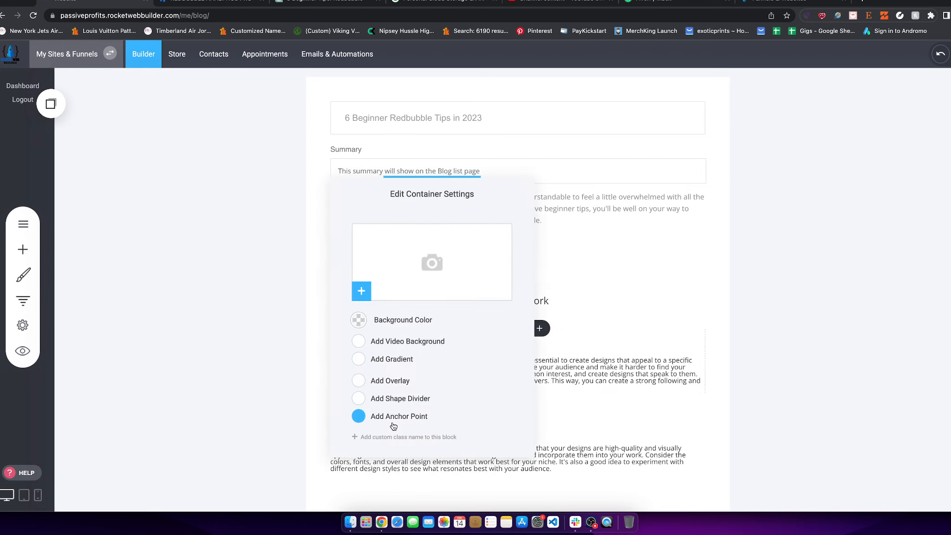
left_click(366, 418)
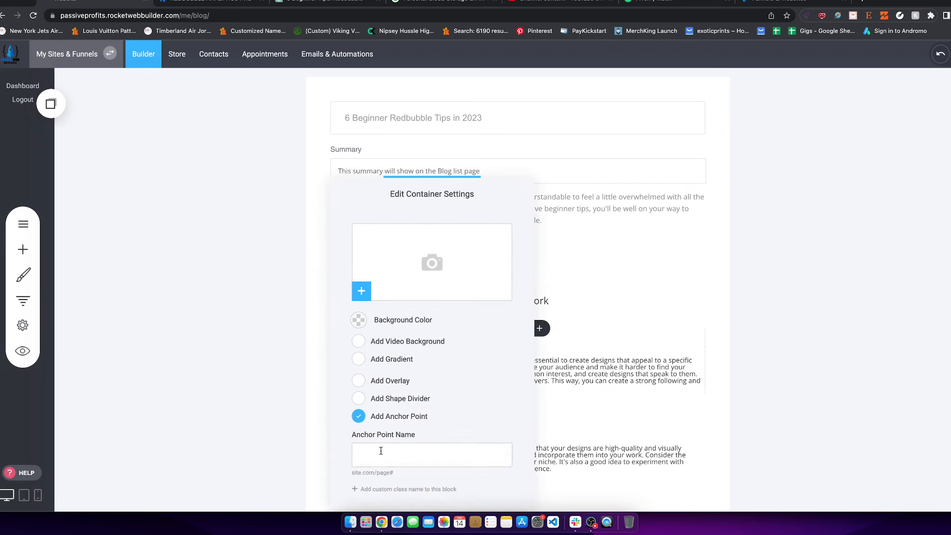
type("1")
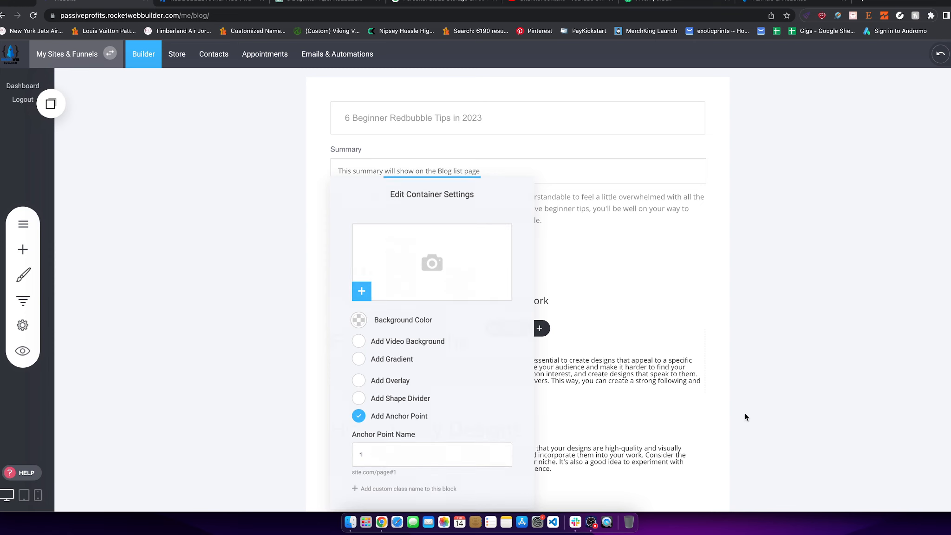
left_click(745, 416)
Step: Add an anchor point named 2 to the container of the High-Quality Designs section
left_click(326, 411)
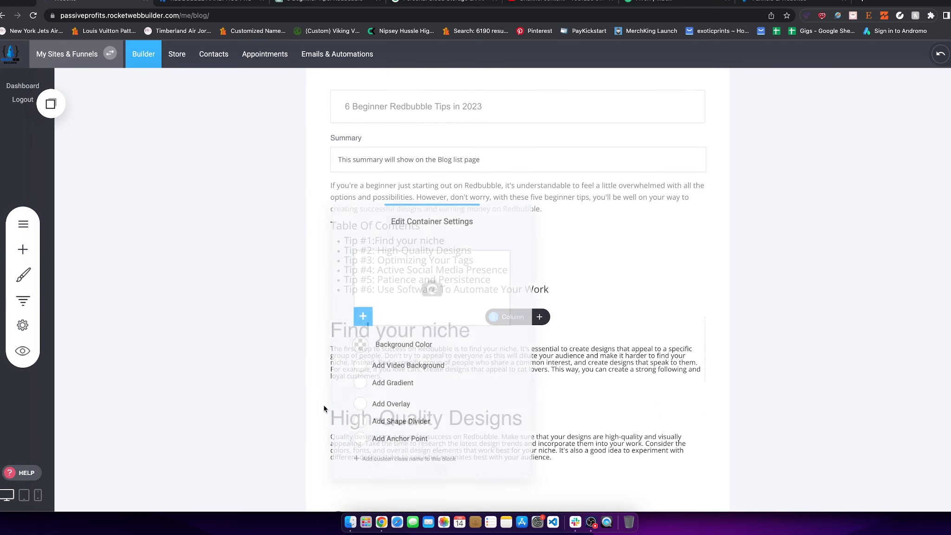
left_click(358, 442)
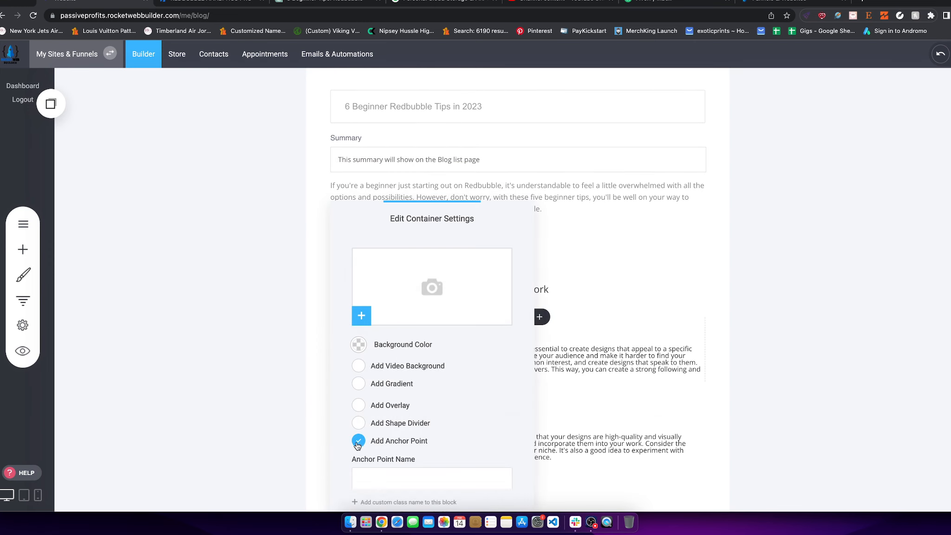
left_click(524, 479)
Step: Add an anchor point named 3 to the container of the Optimizing Your Tags section
scroll(324, 327, "down", 4)
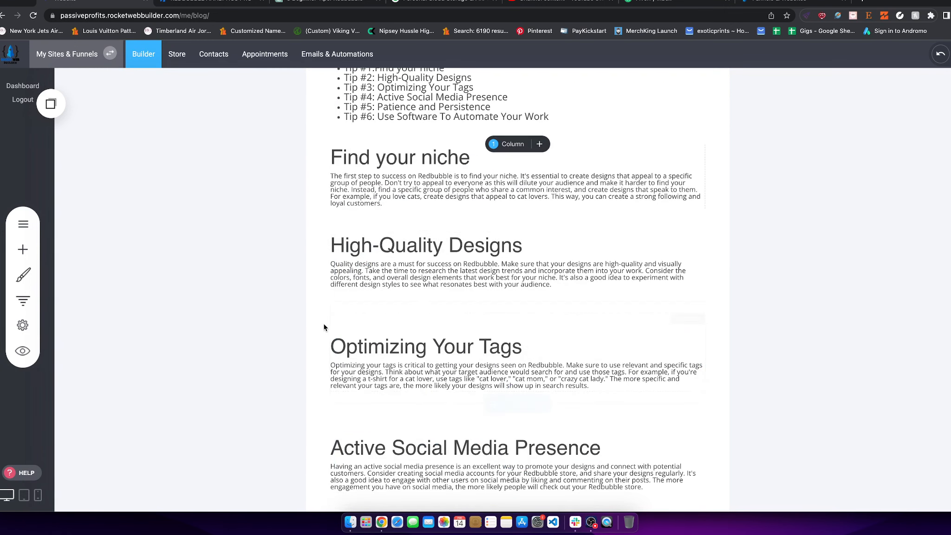
left_click(328, 317)
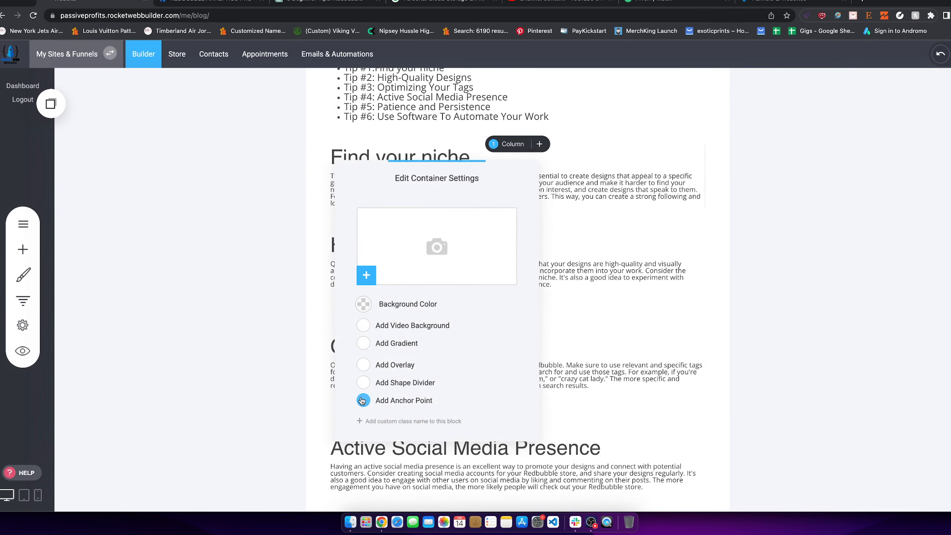
left_click(364, 402)
left_click(606, 434)
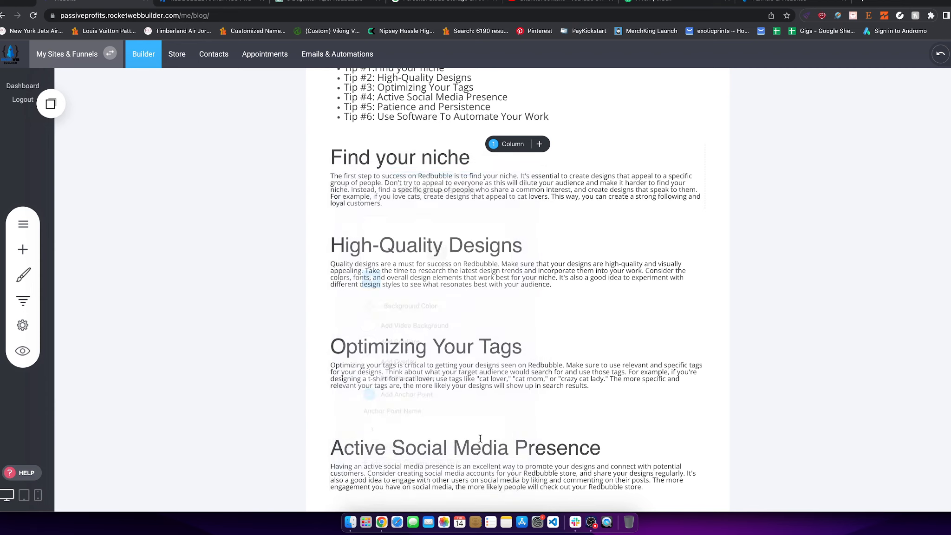
Step: Add an anchor point named 4 to the container of the Active Social Media Presence section
scroll(511, 418, "down", 2)
left_click(377, 398)
left_click(421, 433)
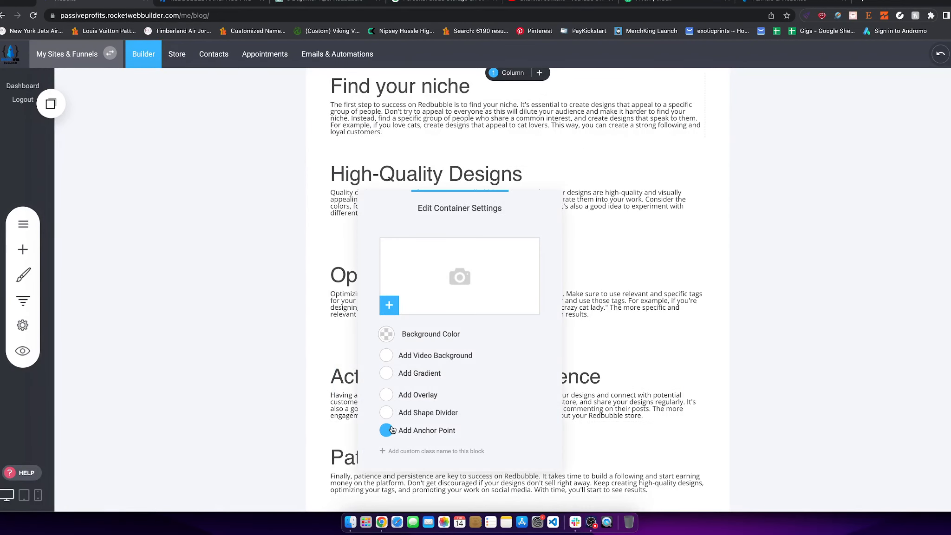
left_click(753, 423)
Step: Add an anchor point named 5 to the container of the Patience and Persistence section
scroll(464, 399, "down", 2)
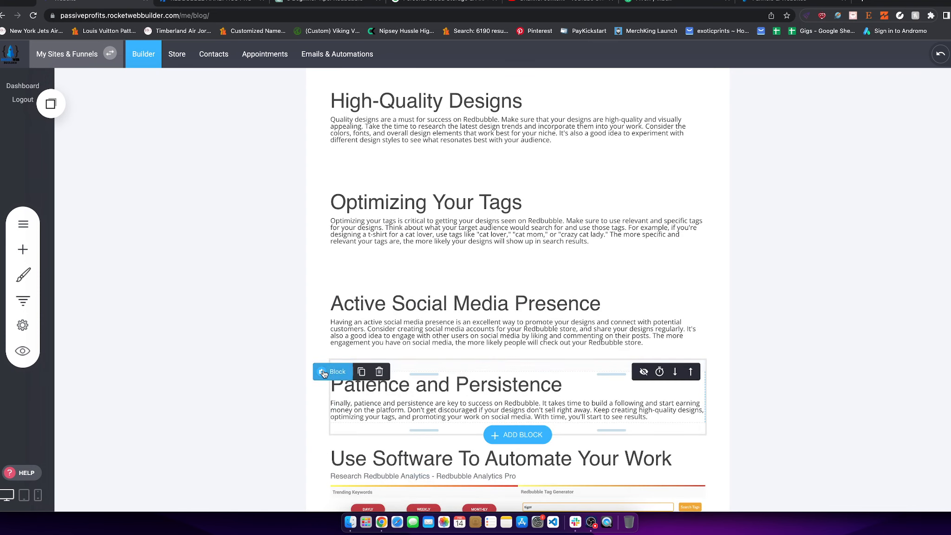
left_click(323, 373)
left_click(359, 440)
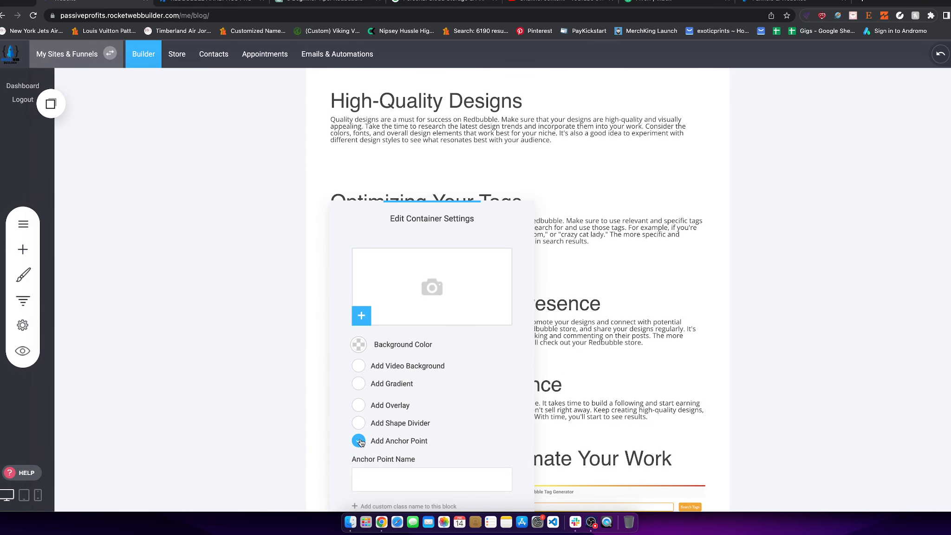
left_click(837, 428)
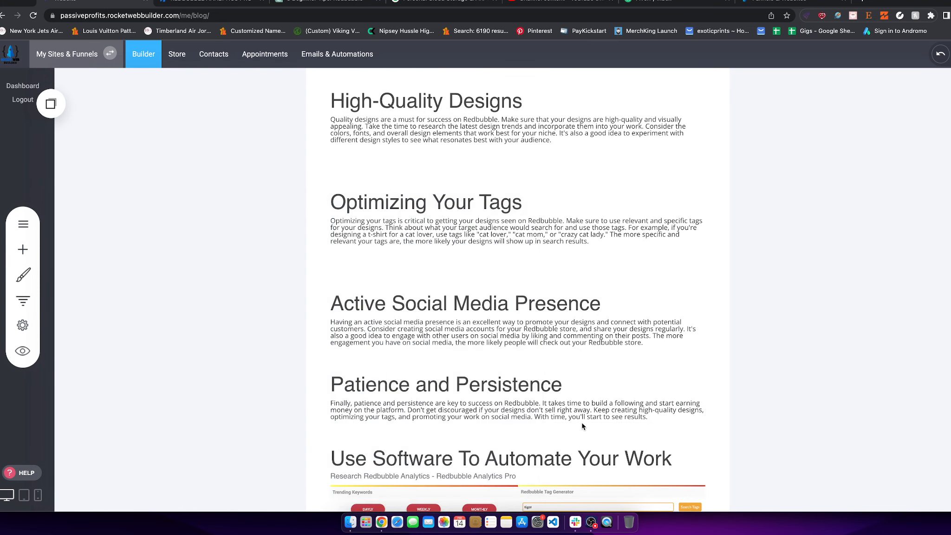
Step: Add an anchor point named 6 to the container of the Use Software To Automate Your Work section
scroll(316, 233, "down", 7)
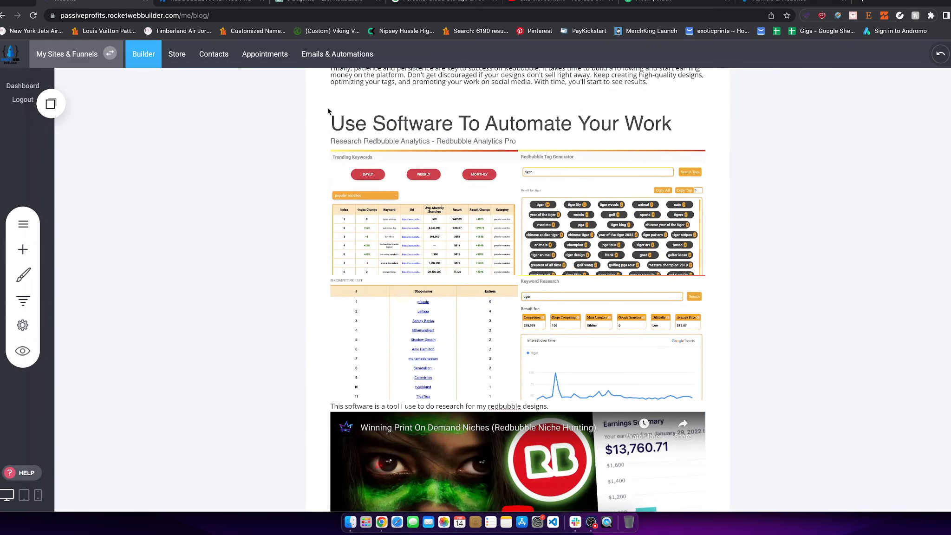
left_click(333, 111)
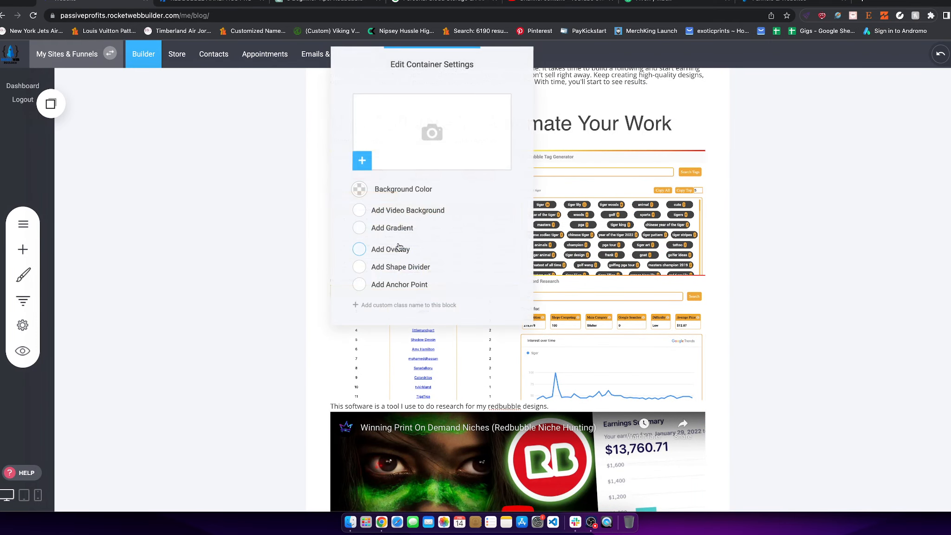
left_click(358, 285)
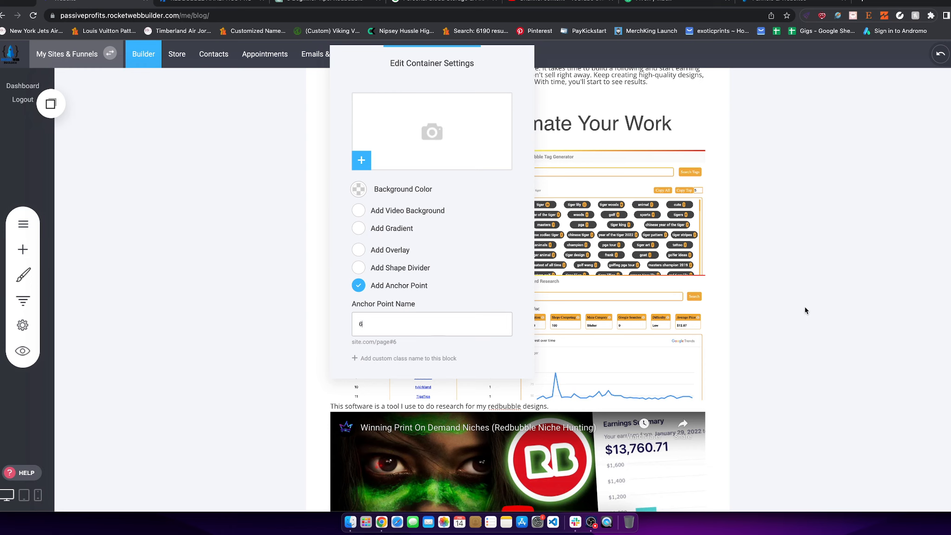
left_click(822, 304)
Step: Update the blog post to save the new anchor points
scroll(616, 373, "down", 6)
scroll(658, 371, "up", 20)
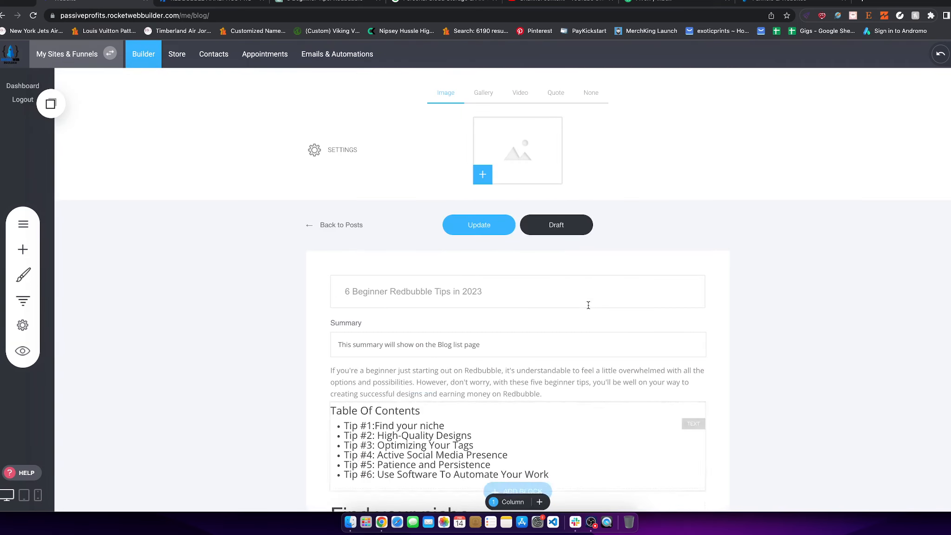
left_click(496, 227)
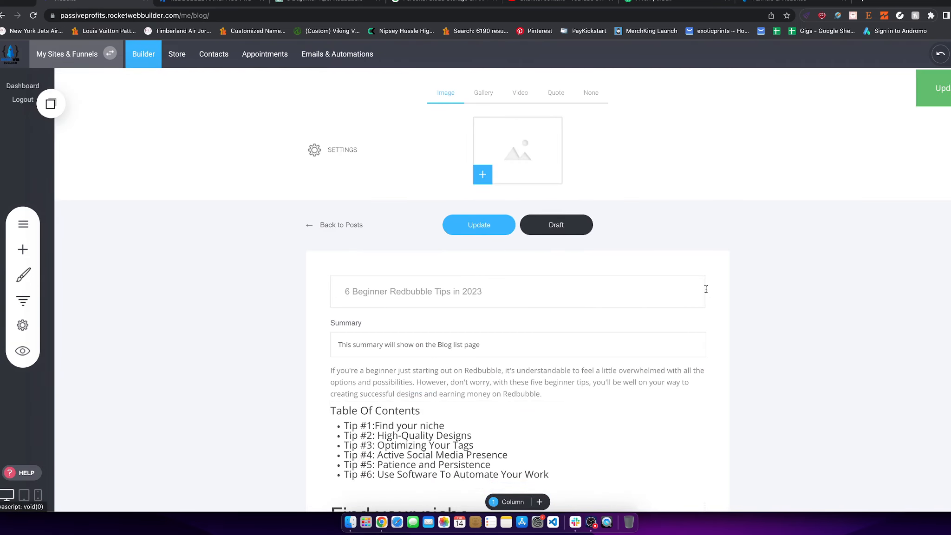
Step: Link the Tip #1 table of contents entry to anchor point 1 of the Blog page 6 Beginner Redbubble Tips in 2023
scroll(703, 293, "down", 15)
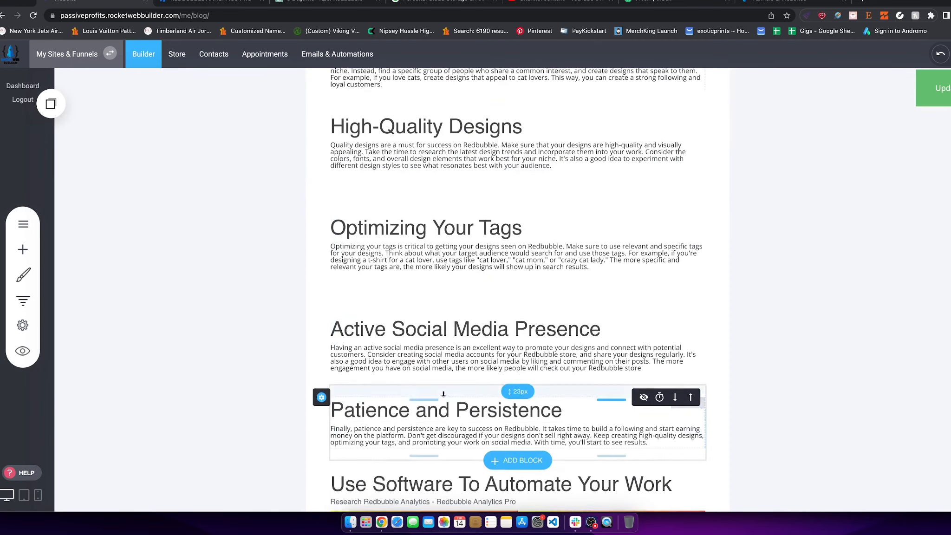
scroll(443, 394, "up", 5)
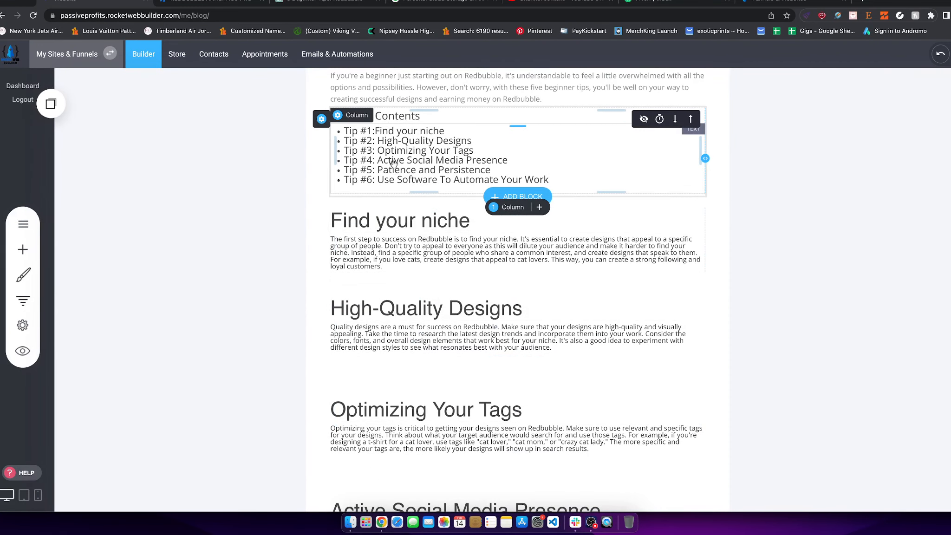
left_click(408, 155)
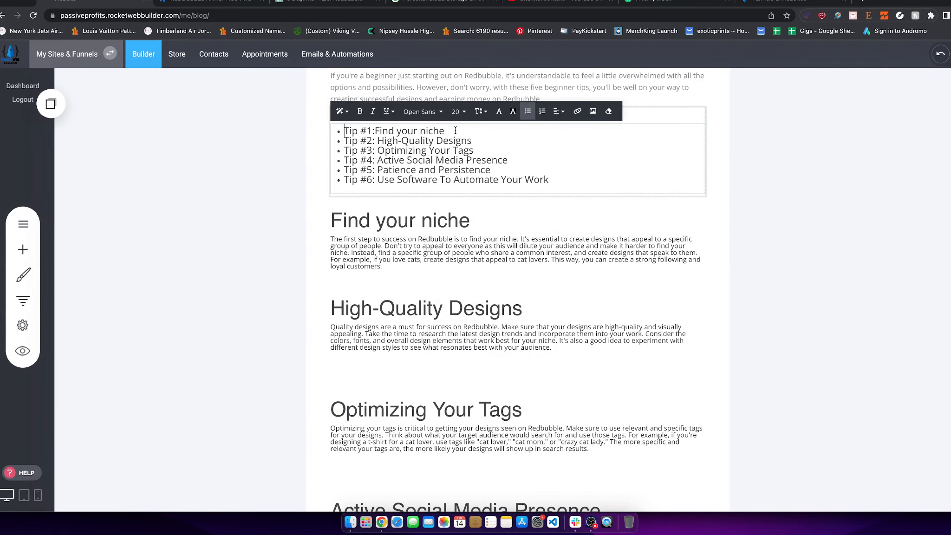
left_click(575, 115)
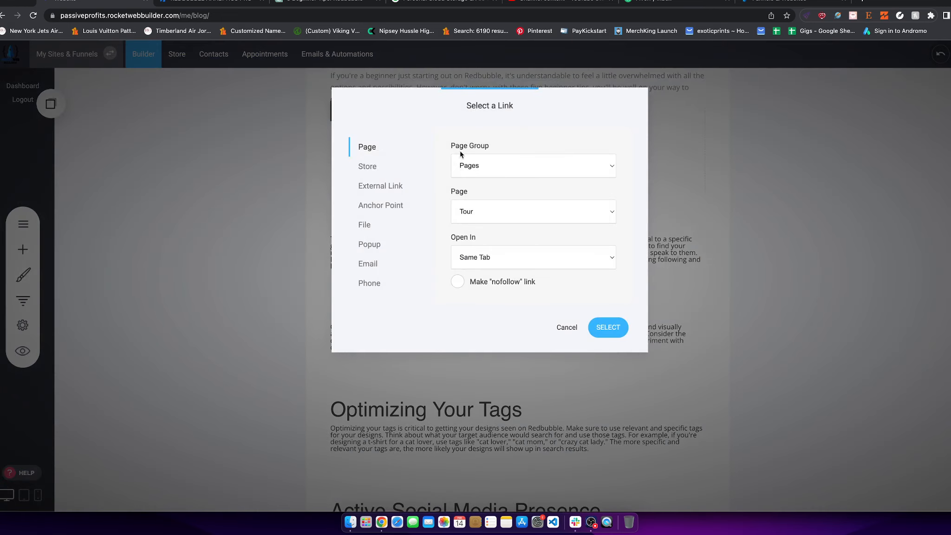
left_click(374, 204)
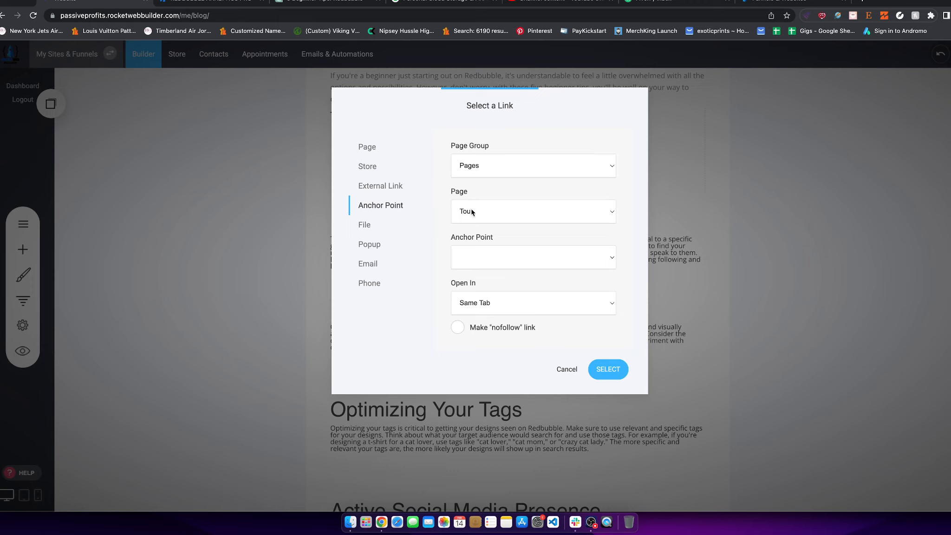
left_click(493, 165)
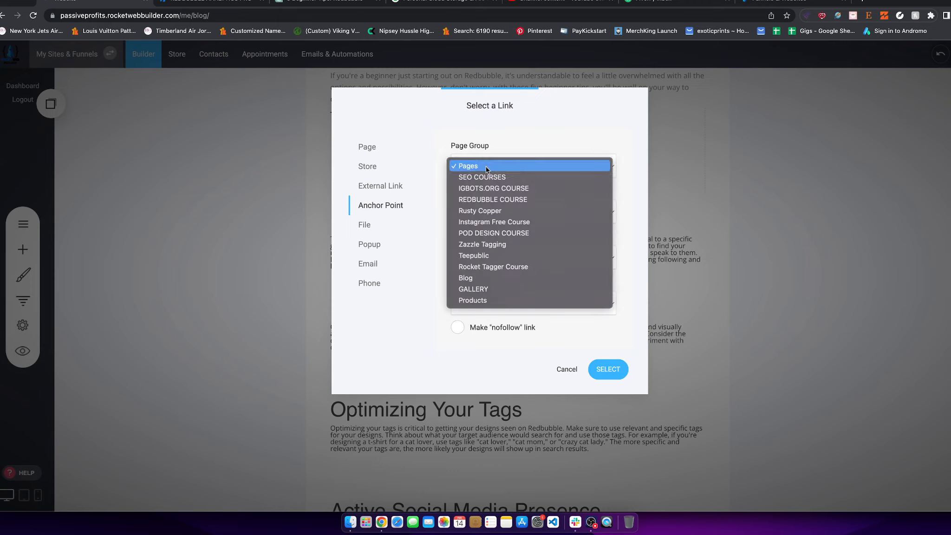
left_click(465, 278)
left_click(496, 209)
left_click(483, 211)
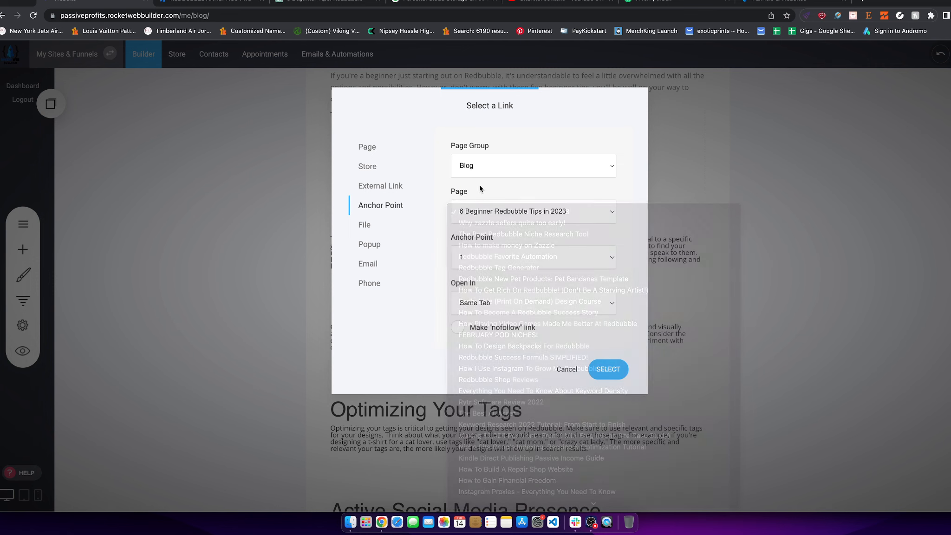
left_click(510, 255)
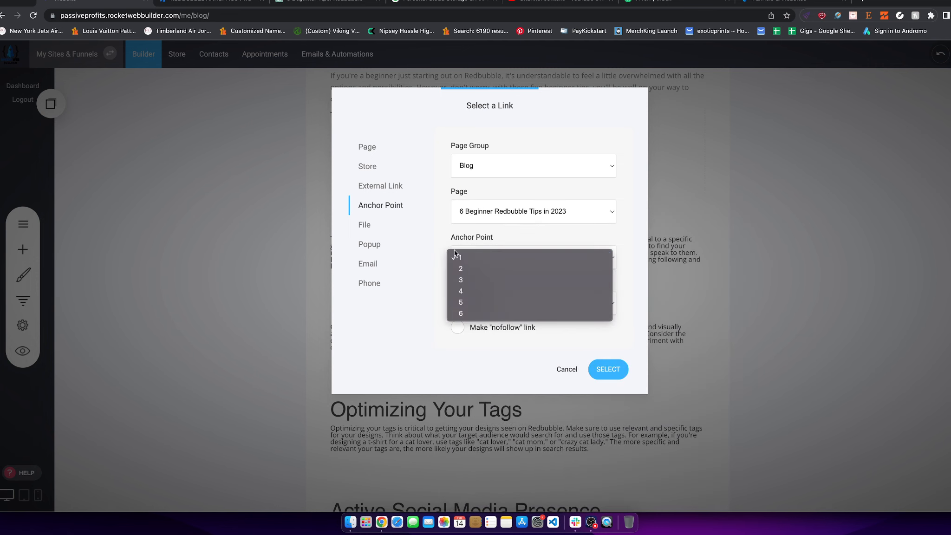
left_click(619, 364)
left_click(609, 363)
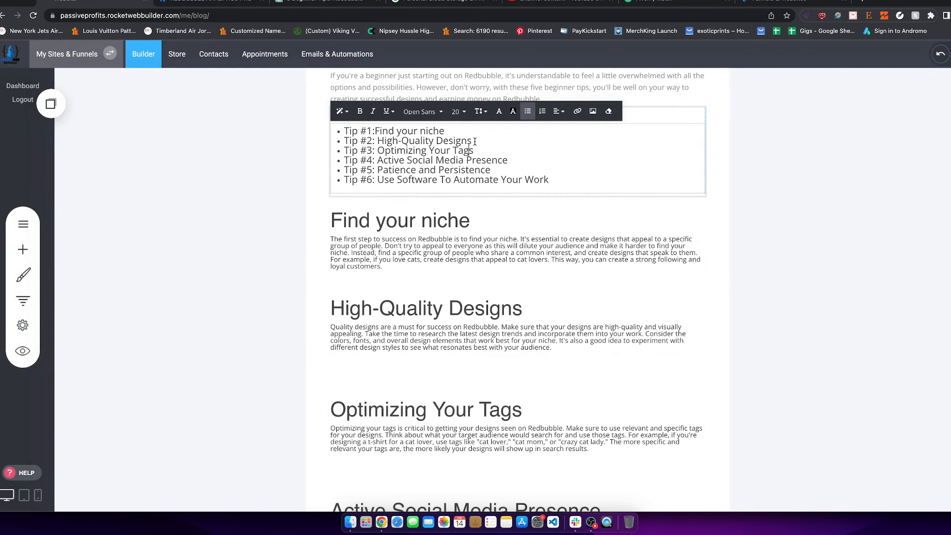
Step: Select the High-Quality Designs text in the Tip #2 table of contents entry and open its link settings
left_click_drag(390, 146, 376, 142)
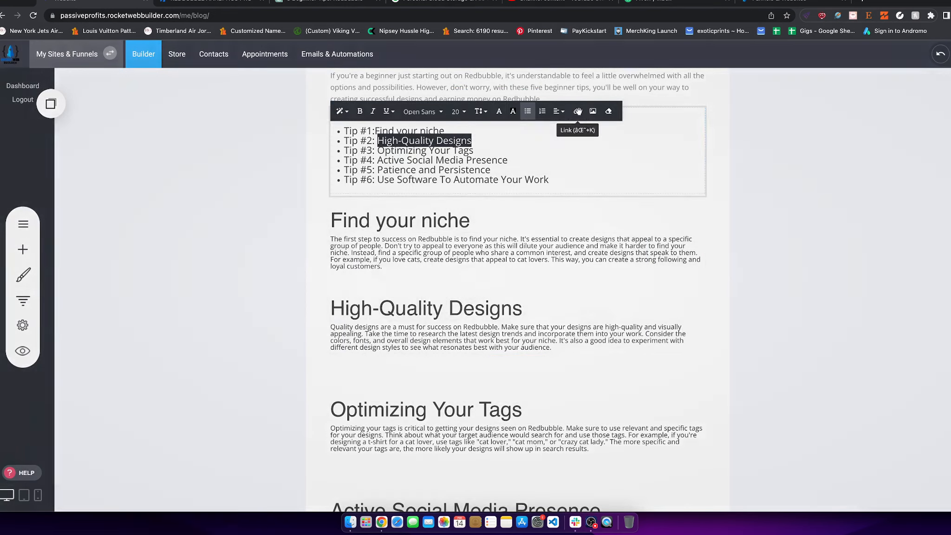
left_click(577, 110)
left_click(506, 166)
left_click(492, 177)
left_click(511, 212)
left_click(517, 223)
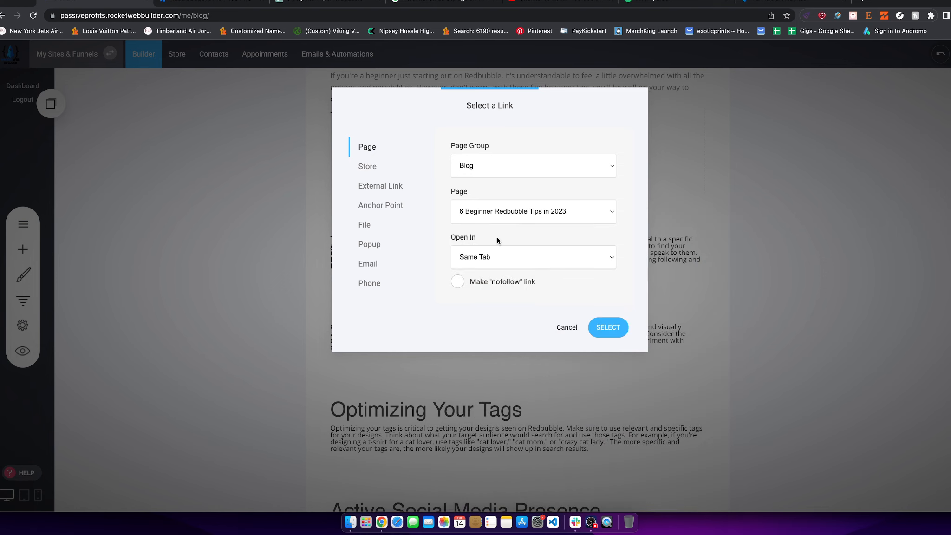
Step: Link the selected High-Quality Designs text to anchor point 2 of the Blog page 6 Beginner Redbubble Tips in 2023
left_click(494, 169)
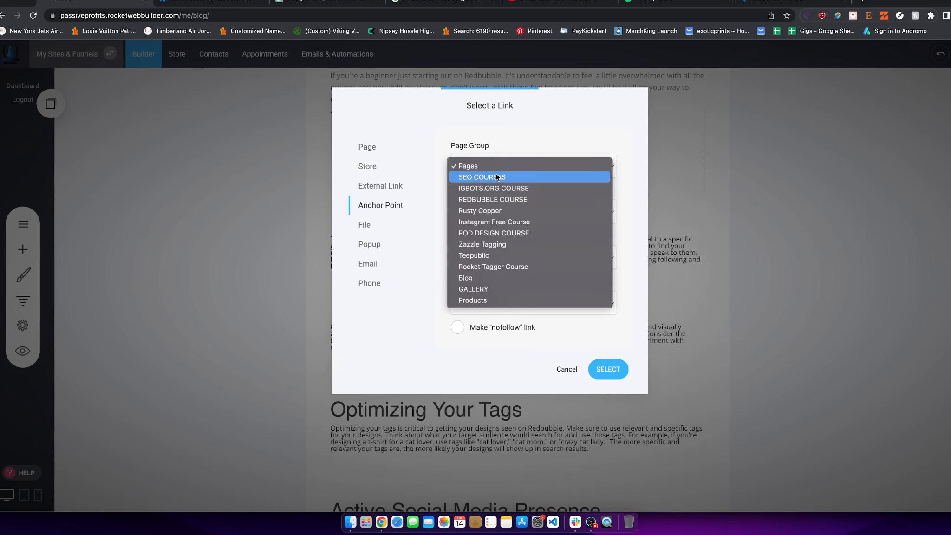
left_click(487, 278)
left_click(484, 212)
left_click(471, 213)
left_click(454, 258)
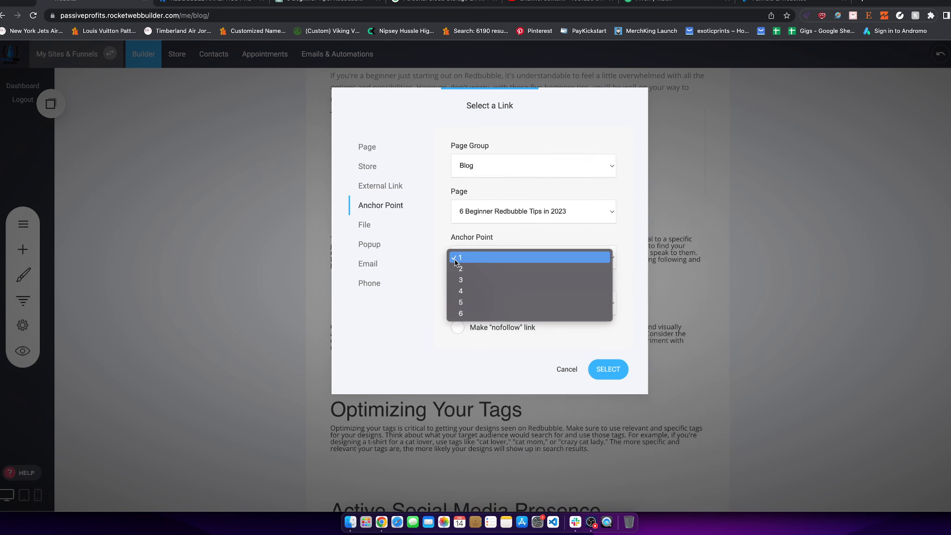
left_click(473, 270)
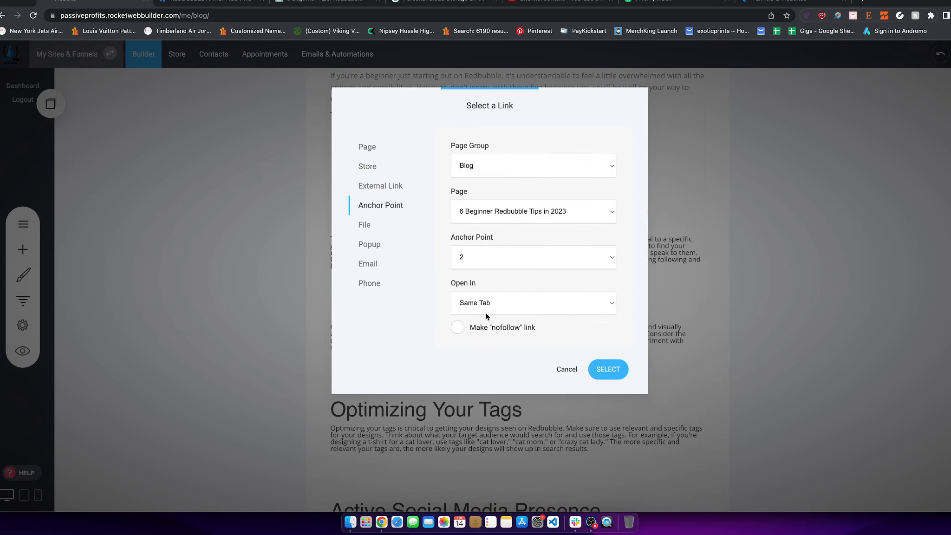
left_click(612, 375)
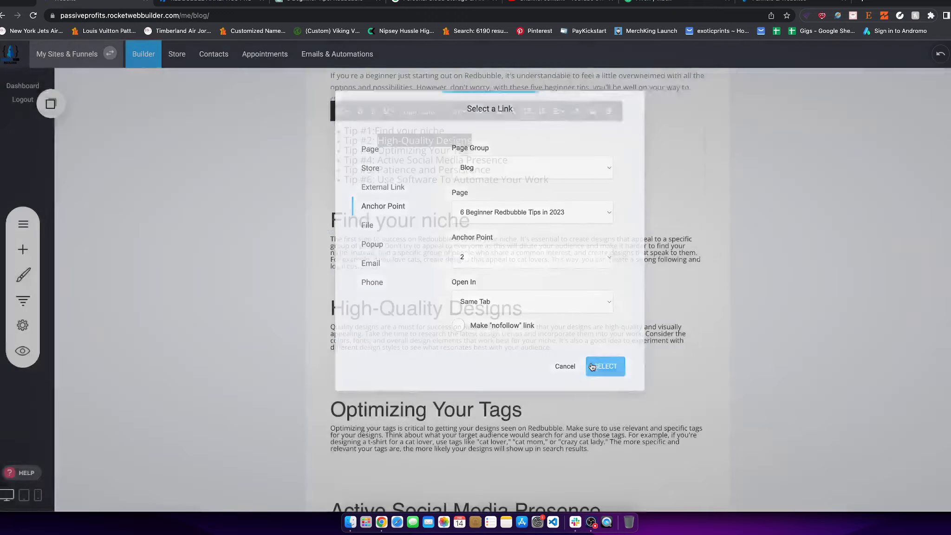
Step: Link the Optimizing Your Tags text in the Tip #3 entry to anchor point 3 of the Blog page 6 Beginner Redbubble Tips in 2023
left_click(382, 158)
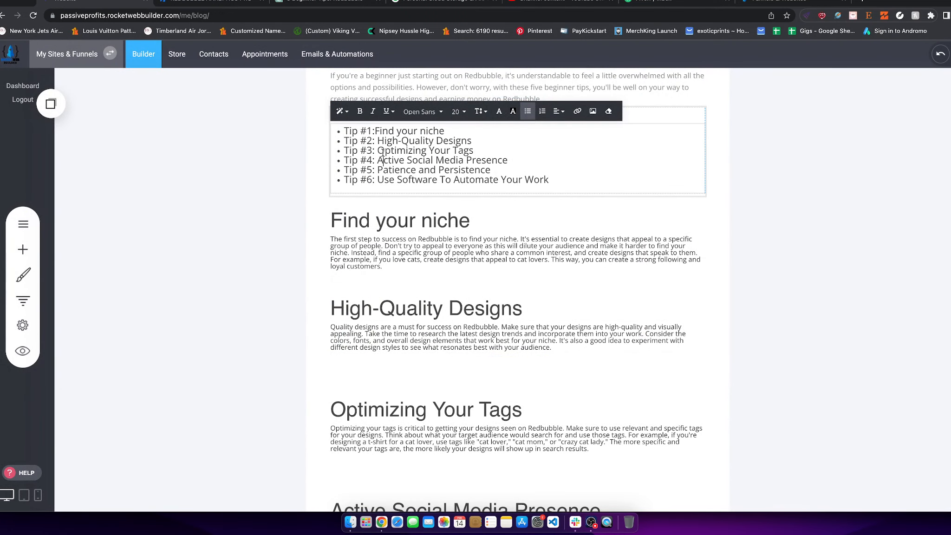
left_click_drag(404, 150, 483, 149)
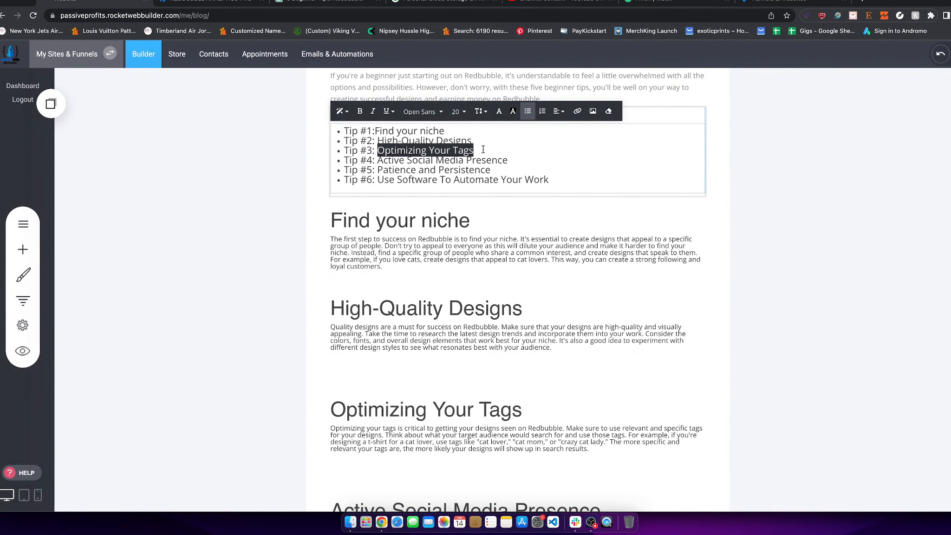
left_click(576, 111)
left_click(382, 206)
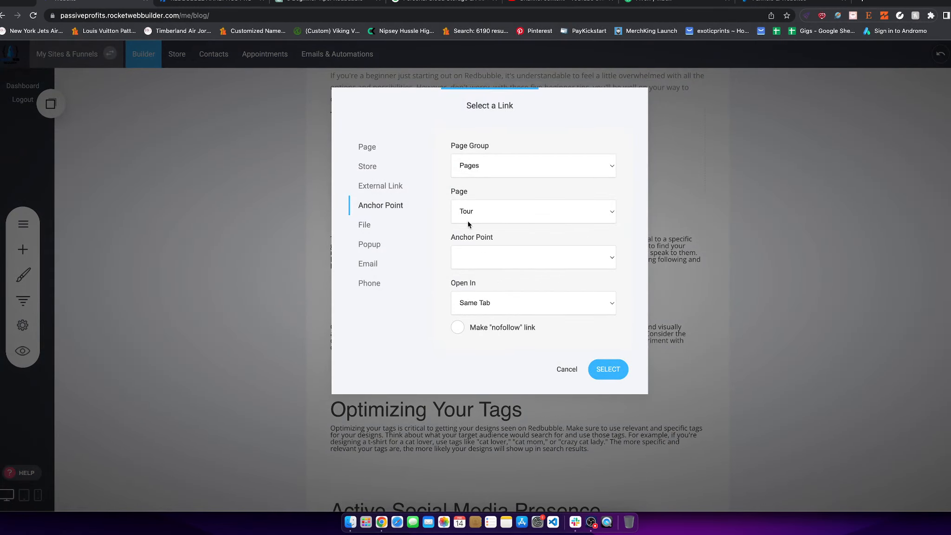
left_click(502, 173)
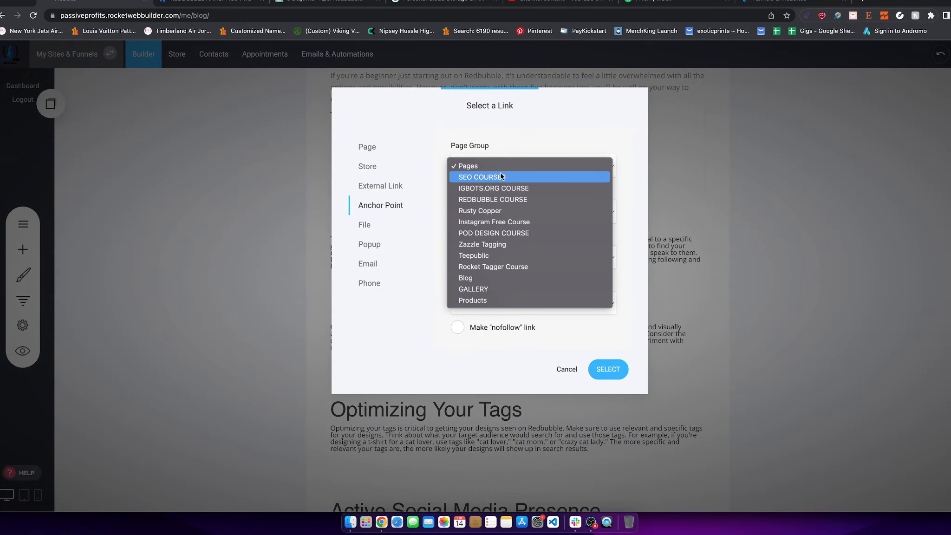
left_click(479, 278)
left_click(579, 250)
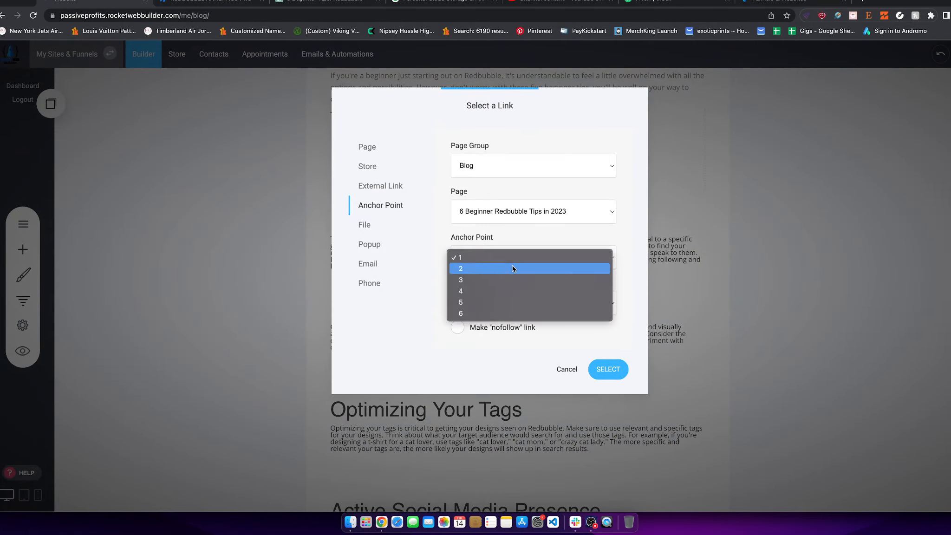
left_click(486, 279)
left_click(607, 369)
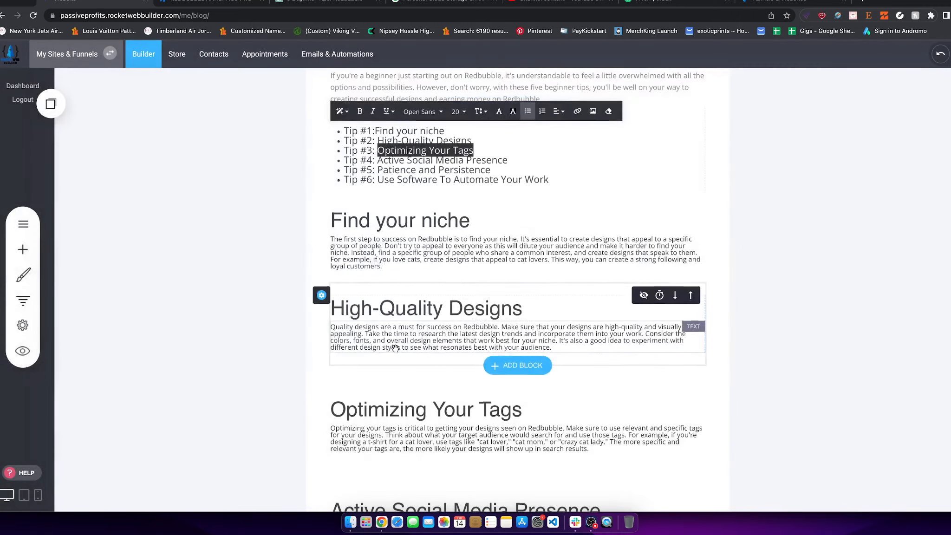
scroll(371, 301, "down", 4)
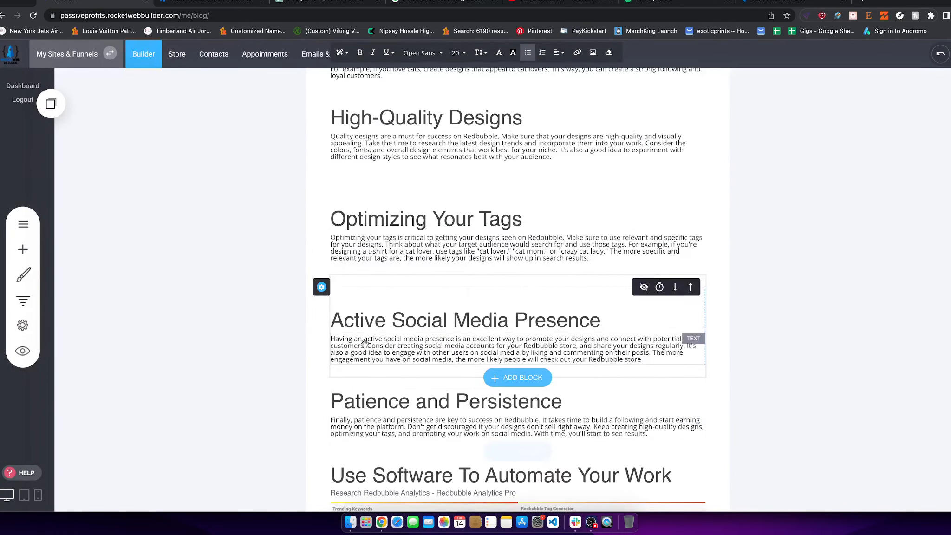
left_click(325, 289)
left_click(839, 266)
scroll(408, 230, "up", 6)
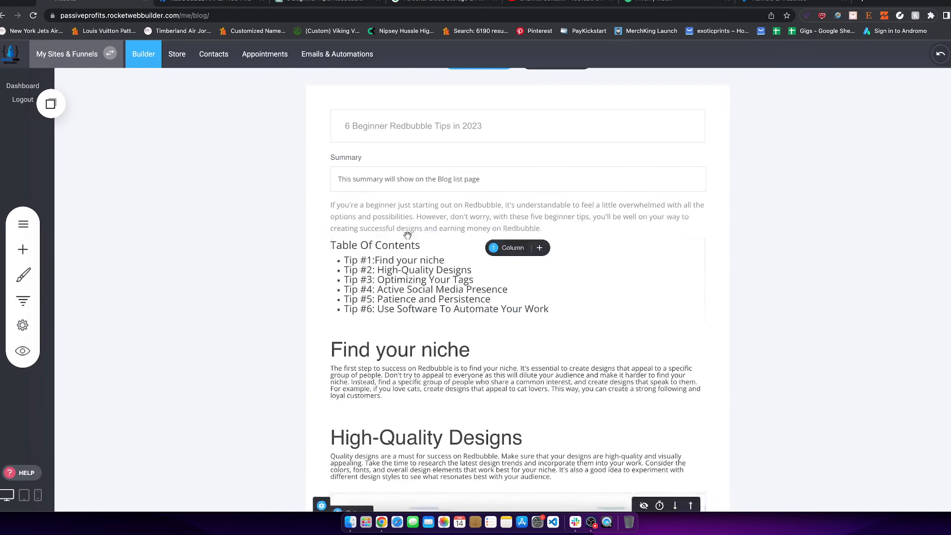
Step: Link the Active Social Media Presence text in the Tip #4 entry to anchor point 4 of the Blog page 6 Beginner Redbubble Tips in 2023
left_click(380, 293)
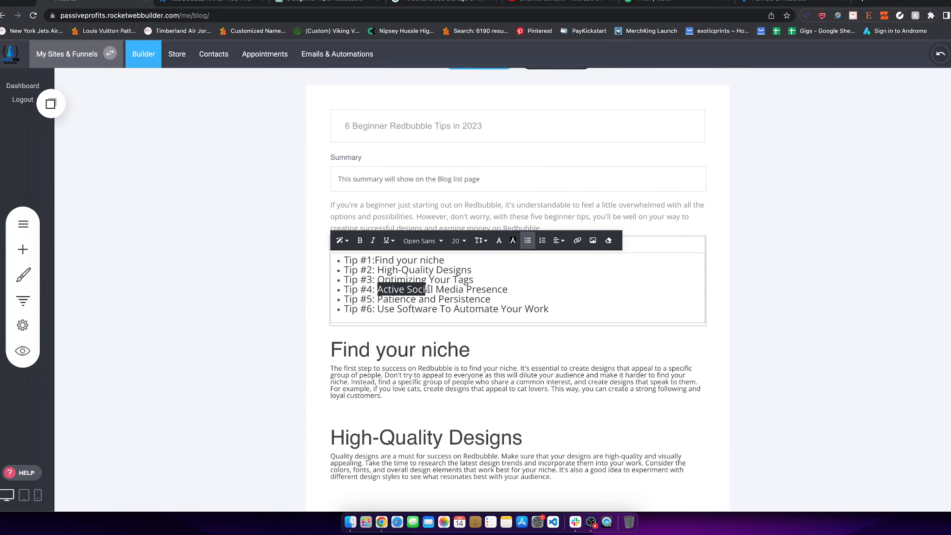
left_click_drag(427, 289, 521, 288)
left_click(577, 240)
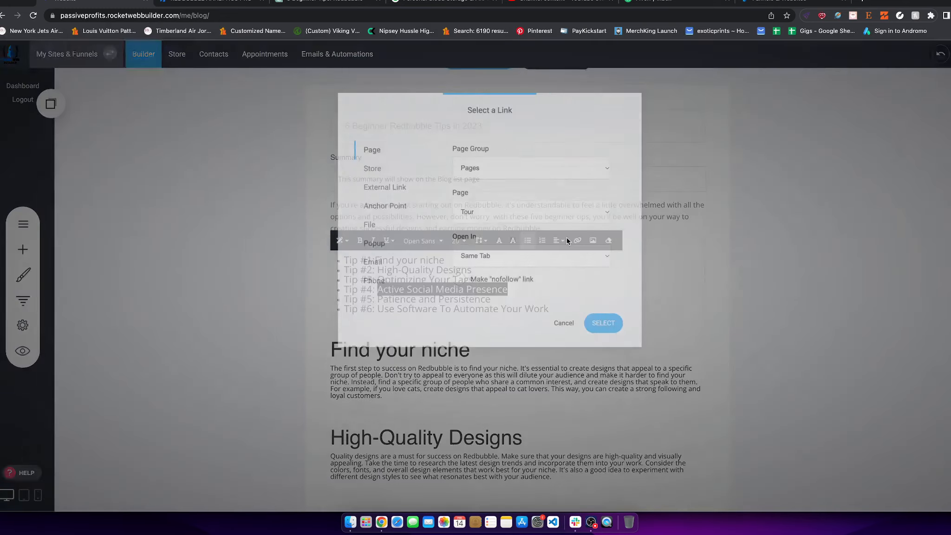
left_click(396, 209)
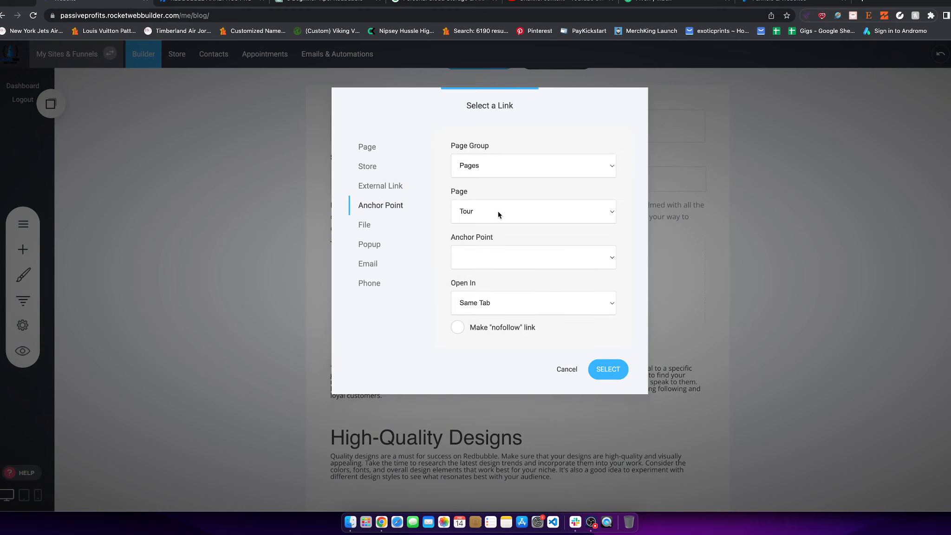
left_click(498, 211)
left_click(497, 177)
left_click(495, 170)
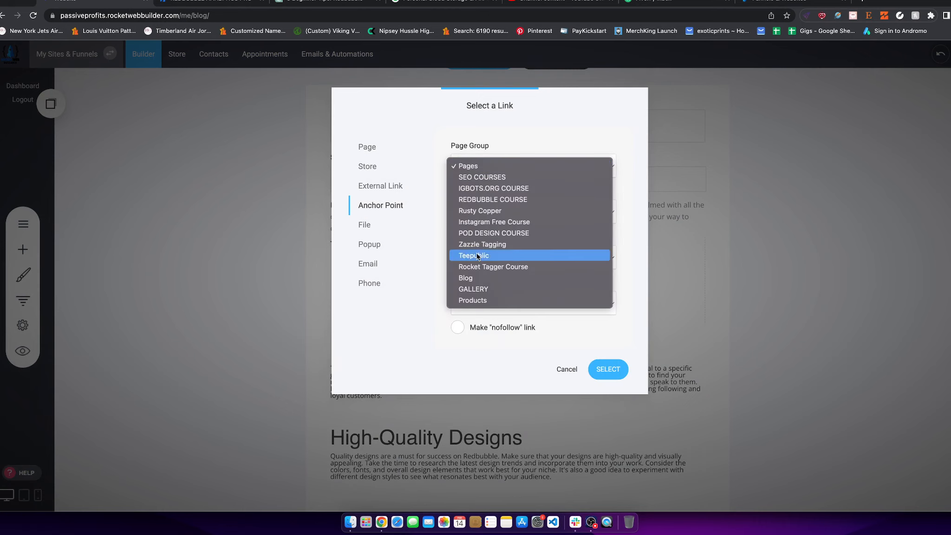
left_click(475, 277)
left_click(521, 216)
left_click(514, 211)
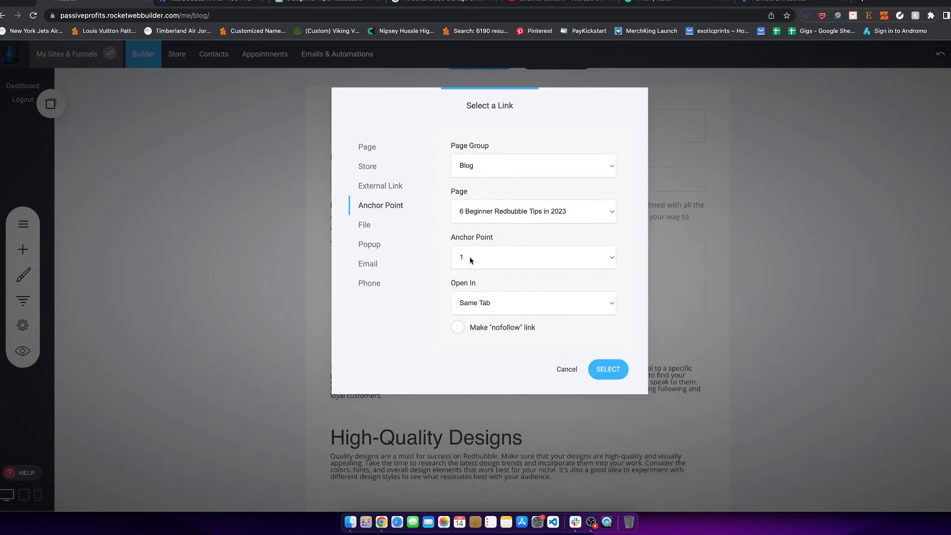
left_click(467, 256)
left_click(466, 291)
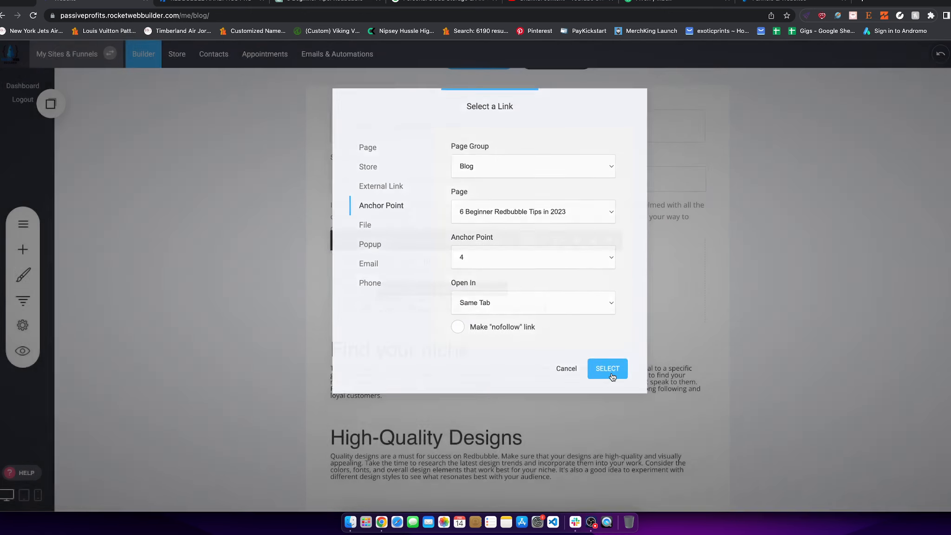
left_click(610, 373)
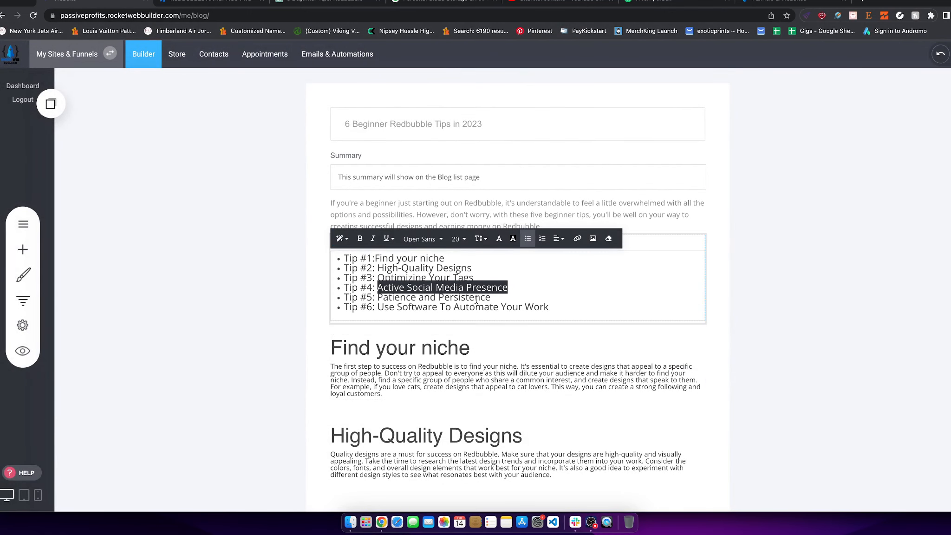
Step: Link the Patience and Persistence text in the Tip #5 entry to anchor point 5 of the Blog page 6 Beginner Redbubble Tips in 2023
left_click_drag(494, 300, 400, 299)
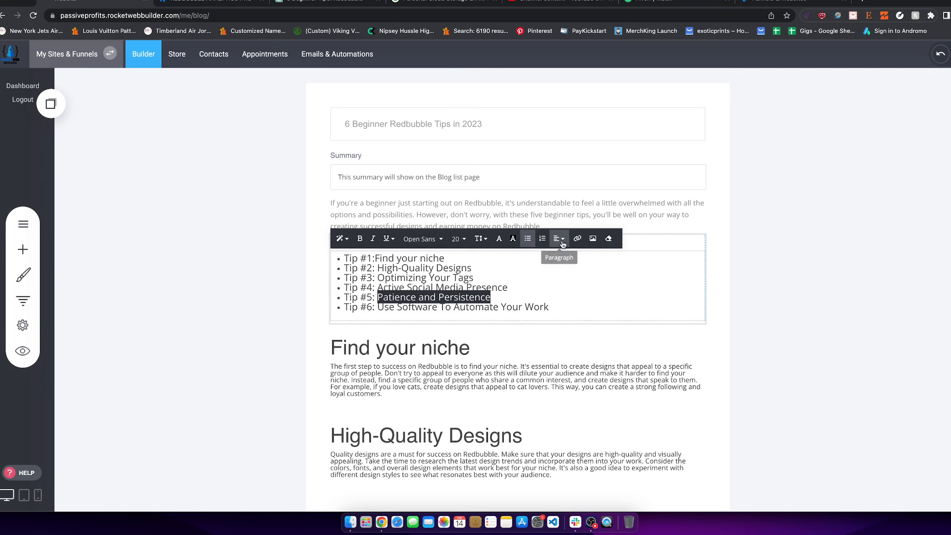
left_click(577, 239)
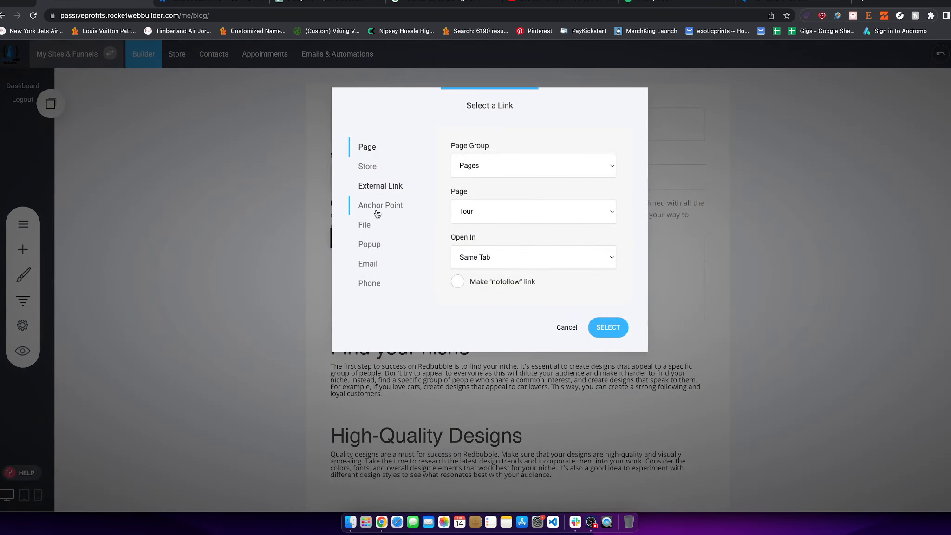
left_click(380, 209)
left_click(580, 211)
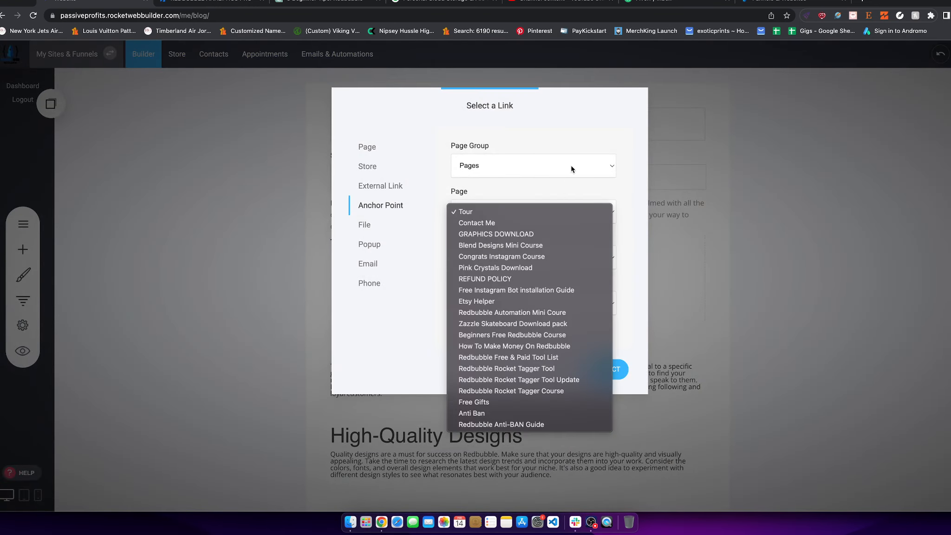
left_click(543, 163)
left_click(471, 278)
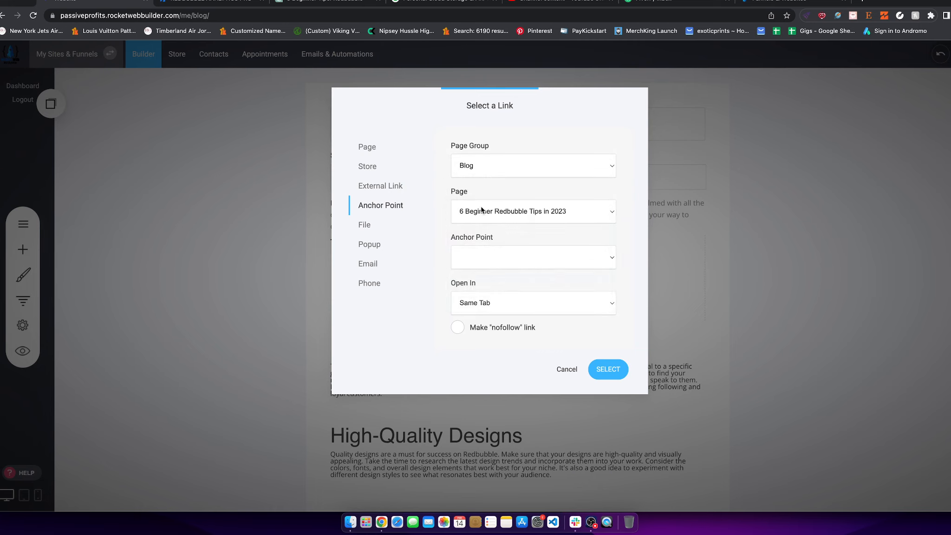
left_click(482, 210)
left_click(505, 187)
left_click(464, 268)
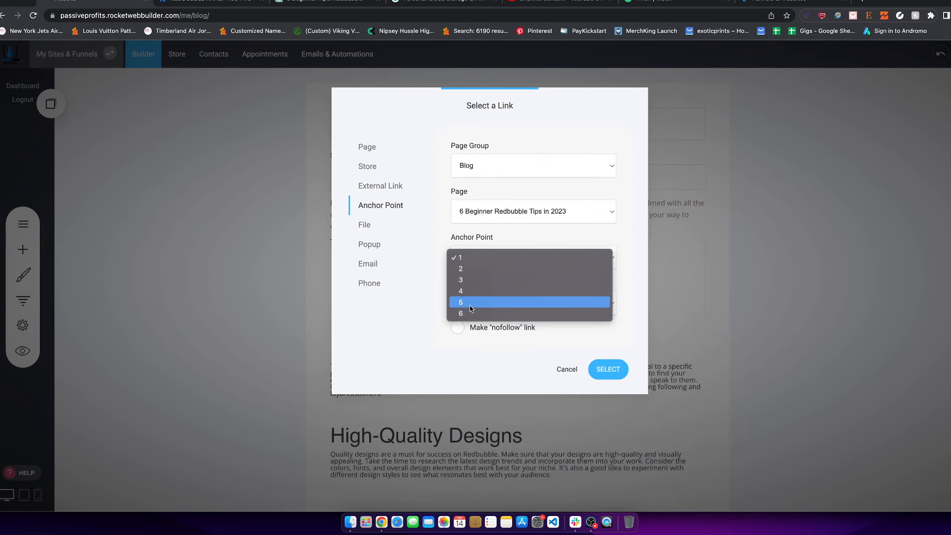
left_click(534, 320)
left_click(608, 369)
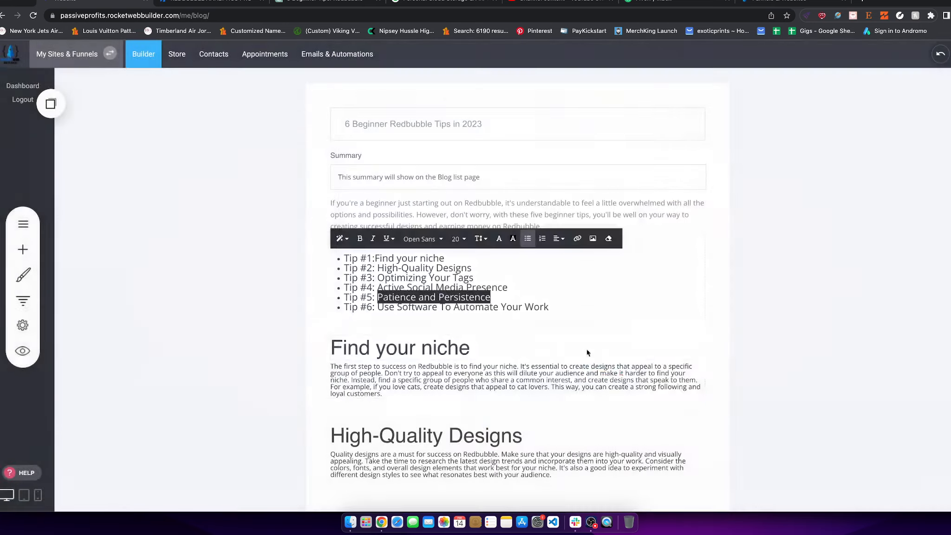
Step: Link the Use Software To Automate Your Work text in Tip #6 to anchor point 6 of the Blog page 6 Beginner Redbubble Tips in 2023
left_click(547, 306)
left_click_drag(548, 306, 391, 312)
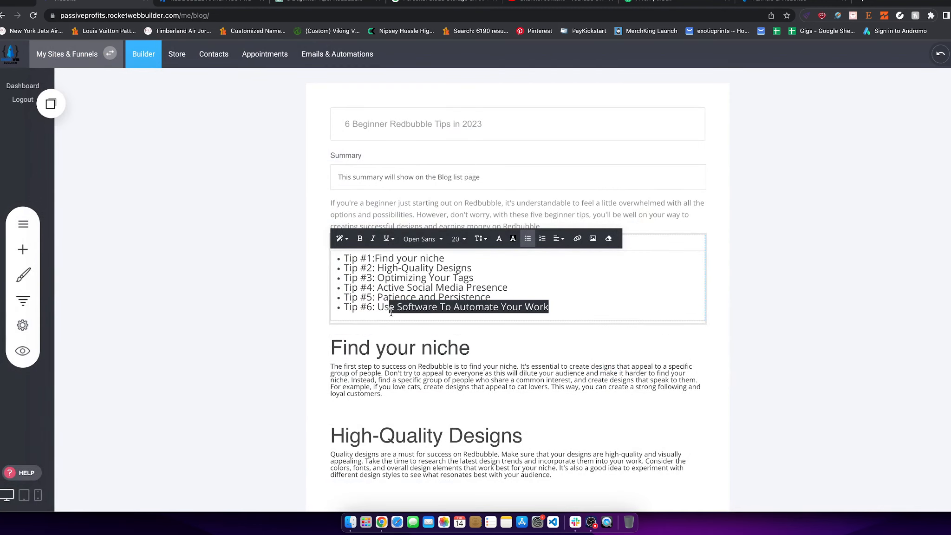
left_click(578, 239)
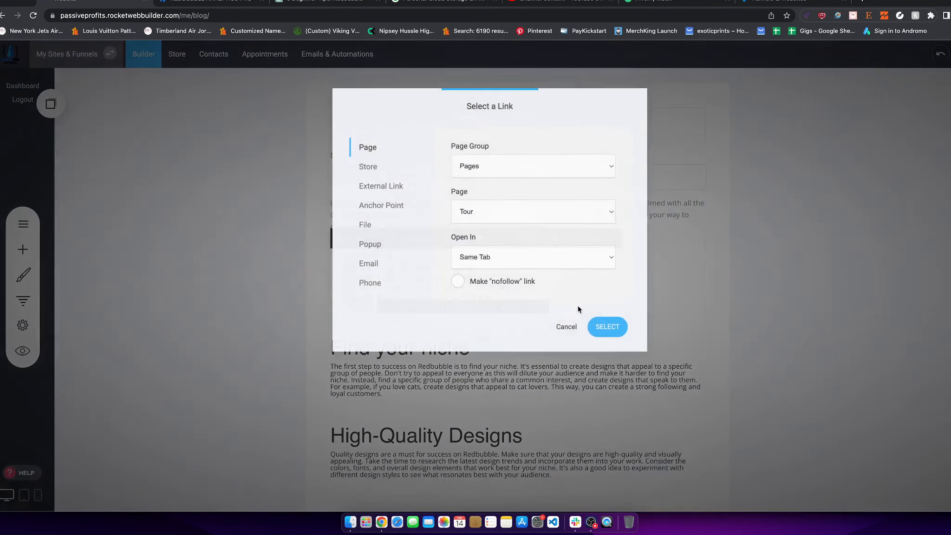
left_click(374, 201)
left_click(510, 166)
left_click(511, 177)
left_click(519, 253)
left_click(462, 302)
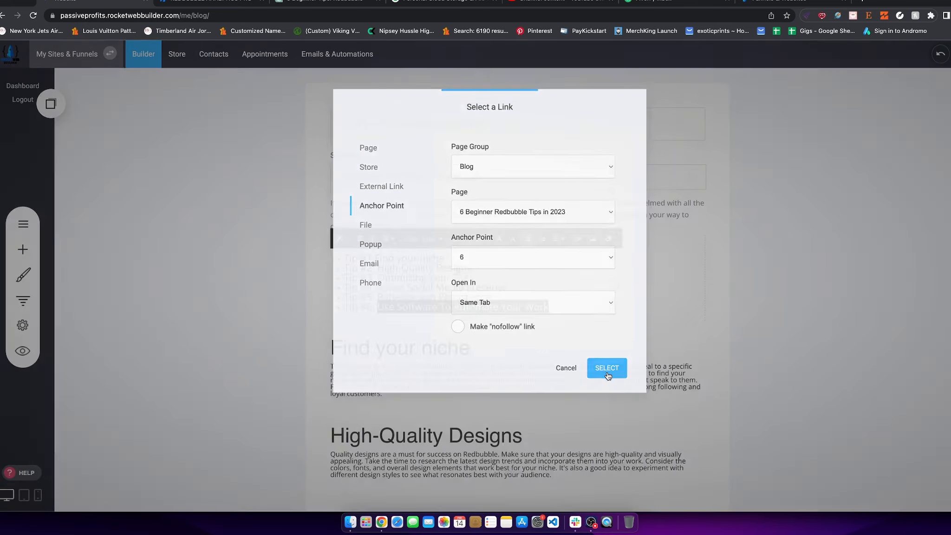
left_click(604, 370)
Step: Update the blog post and preview its linked table of contents
scroll(511, 278, "up", 5)
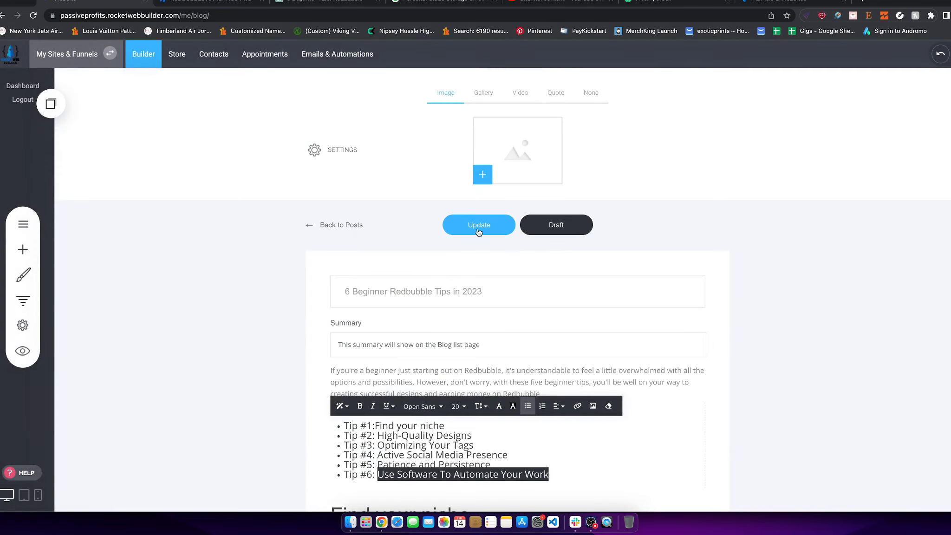
left_click(23, 351)
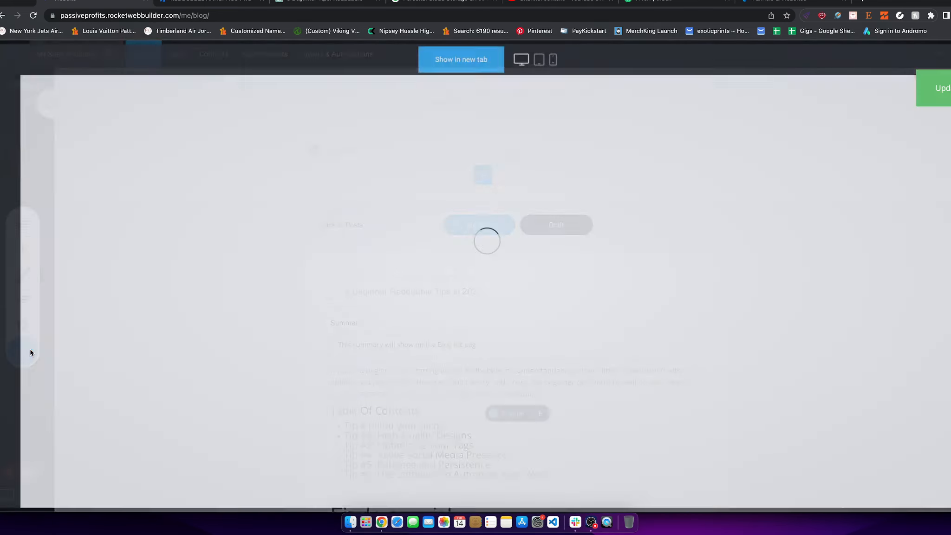
scroll(278, 261, "down", 3)
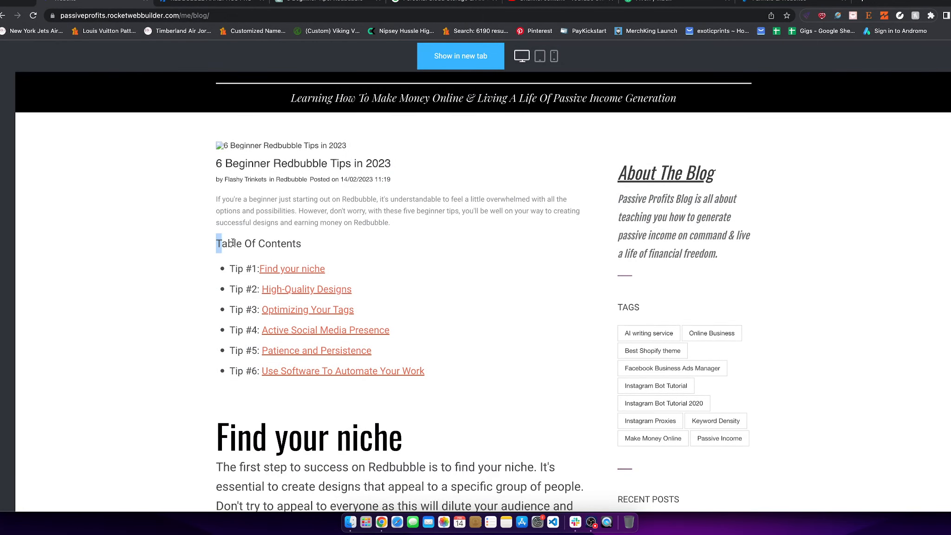
left_click_drag(233, 242, 443, 386)
left_click(498, 334)
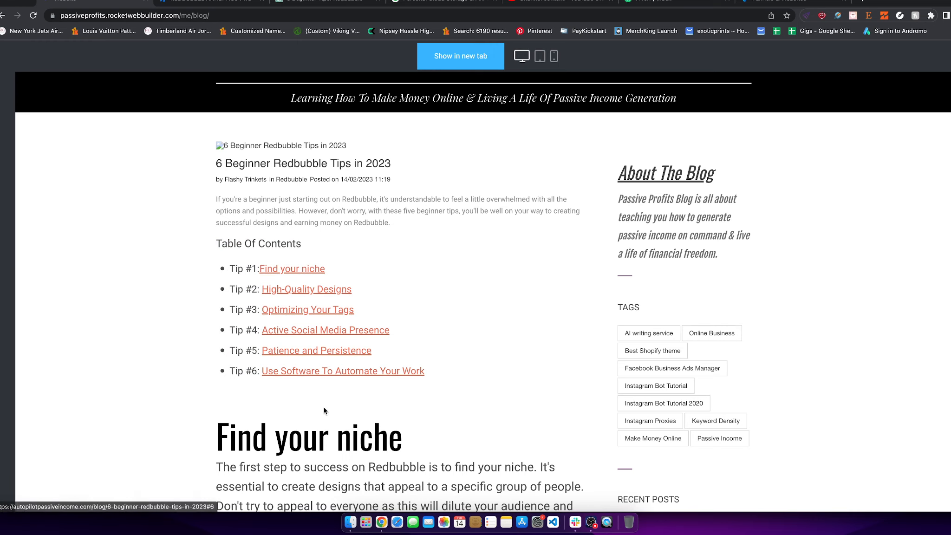
Step: Review the tip sections in the preview, test the Patience and Persistence link, and close the preview
scroll(279, 409, "down", 15)
scroll(244, 354, "down", 3)
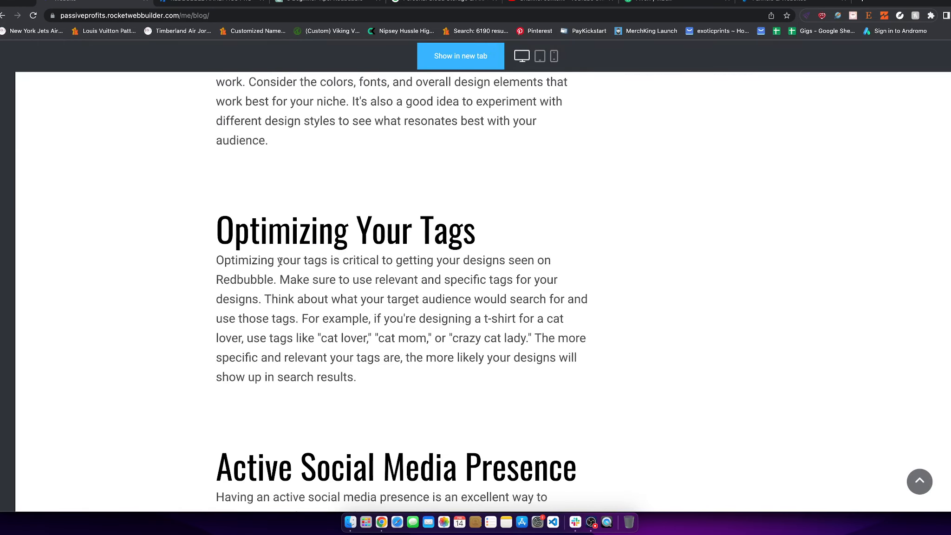
scroll(281, 261, "up", 15)
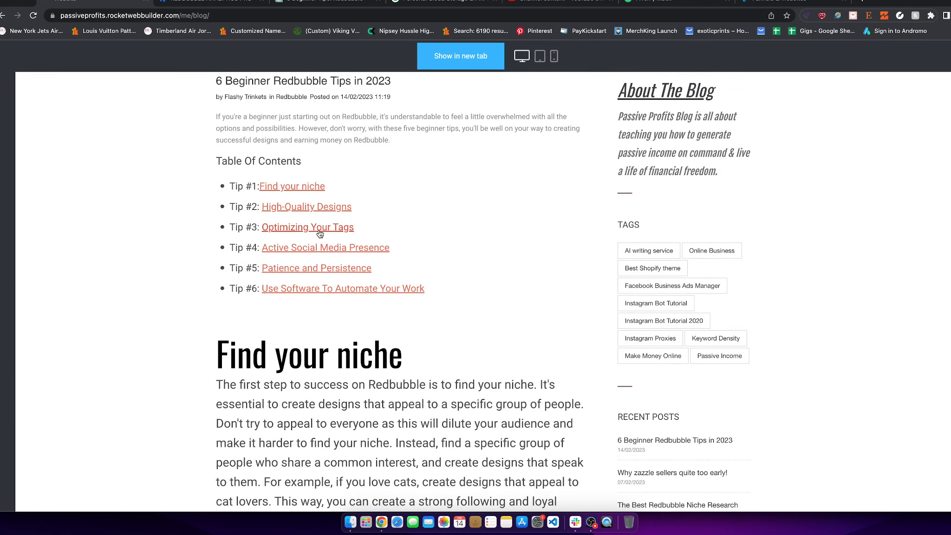
scroll(313, 305, "up", 3)
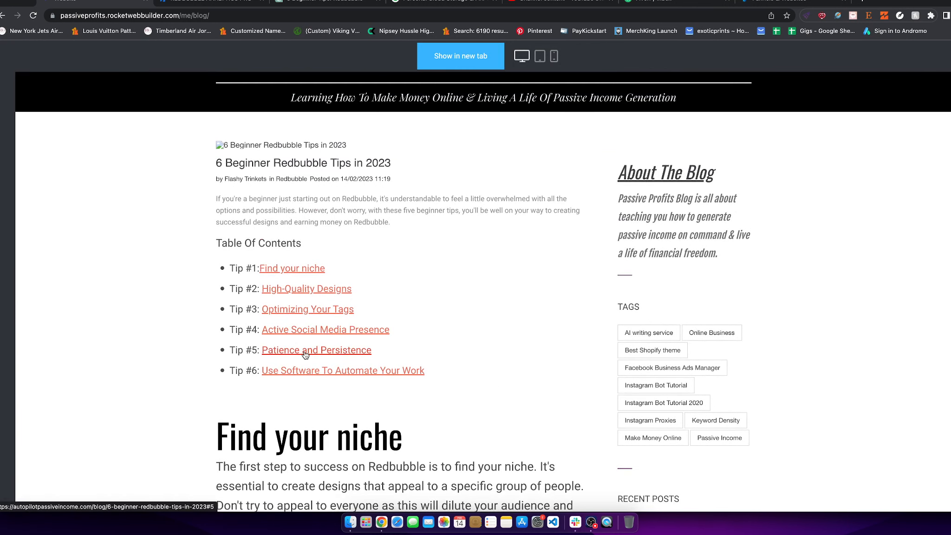
left_click(305, 352)
left_click_drag(207, 106, 539, 212)
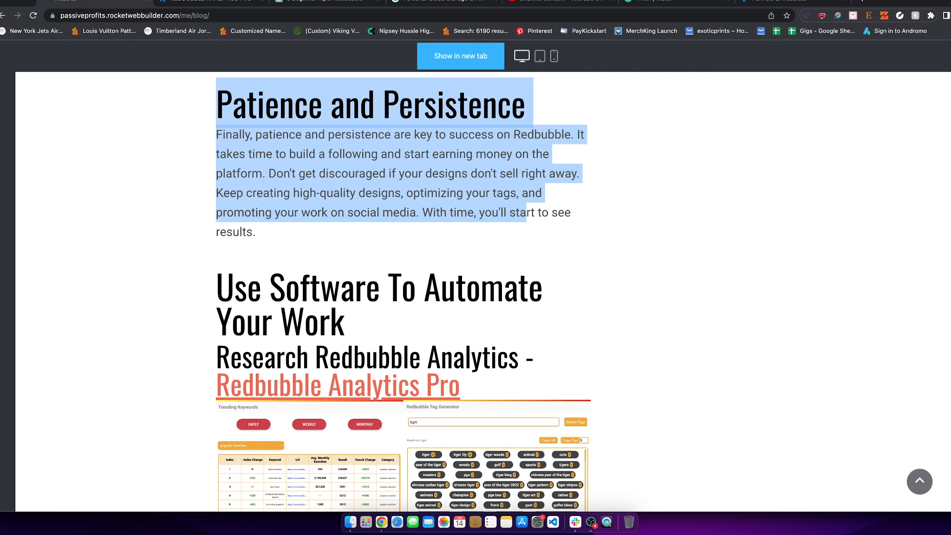
left_click(947, 55)
Step: Give the table of contents container a light grey EBEBEB background color at low opacity
scroll(447, 355, "down", 7)
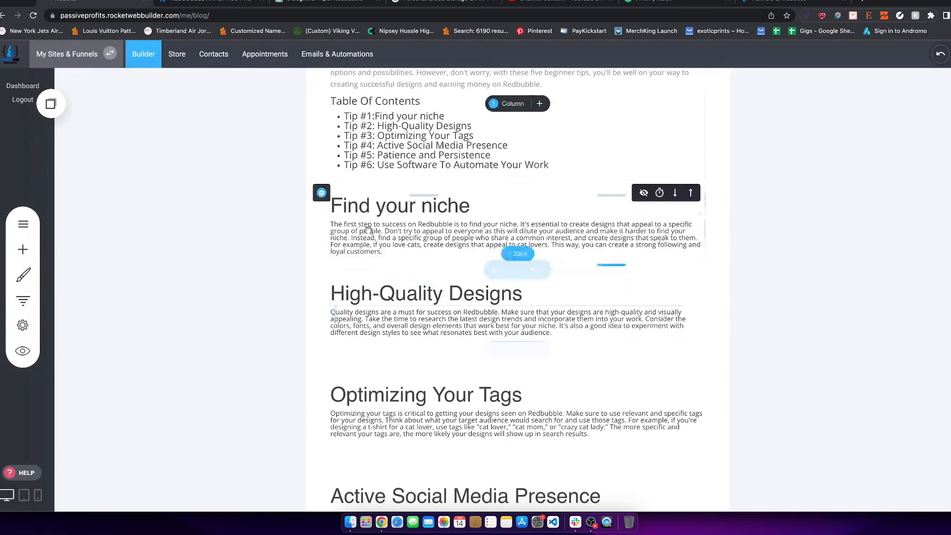
scroll(325, 186, "up", 2)
left_click(327, 176)
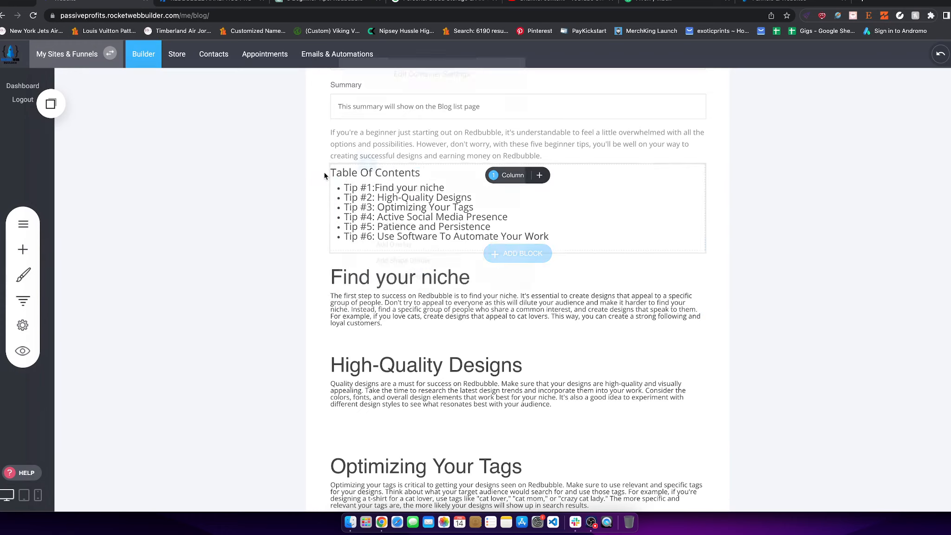
left_click(359, 189)
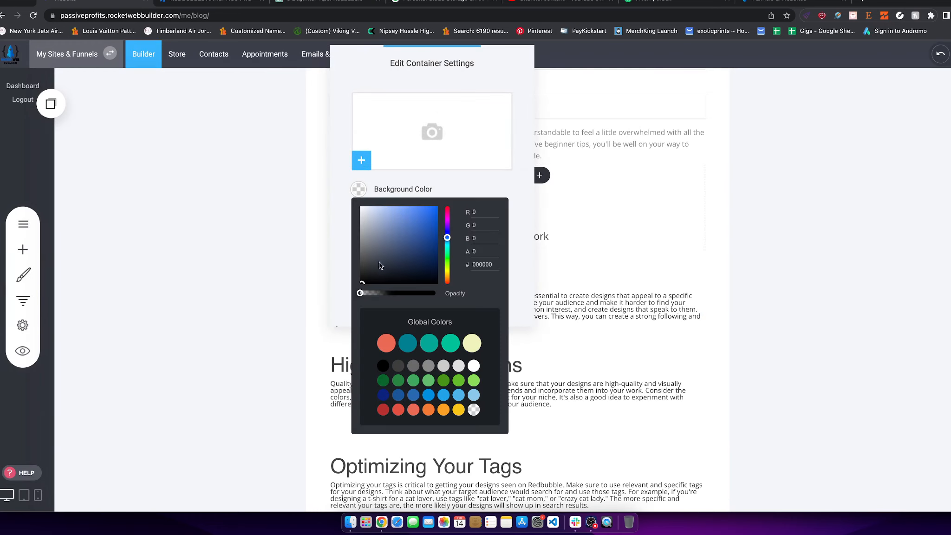
mouse_move(379, 265)
left_mouse_down()
mouse_move(350, 249)
mouse_move(347, 217)
left_mouse_up()
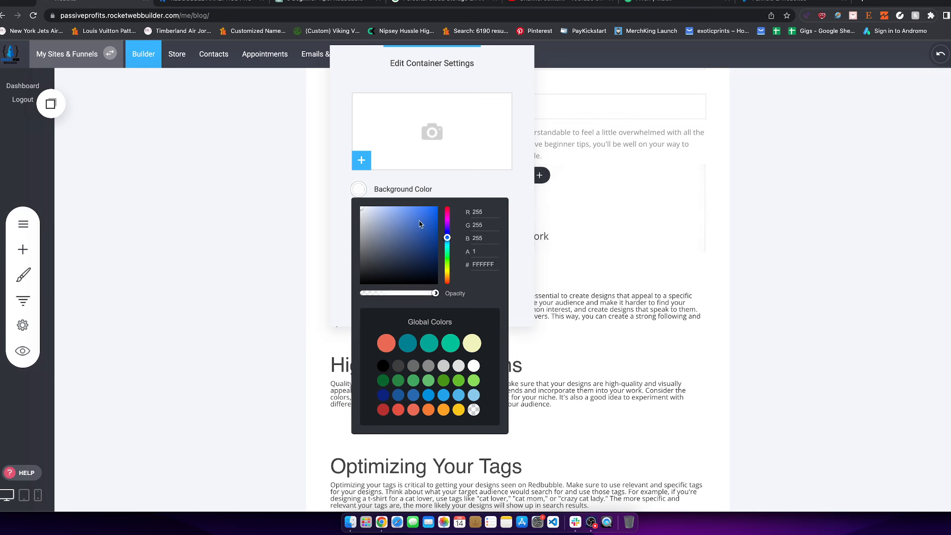
mouse_move(363, 208)
left_mouse_down()
mouse_move(354, 221)
mouse_move(352, 213)
left_mouse_up()
left_click_drag(384, 79, 691, 123)
left_click(670, 241)
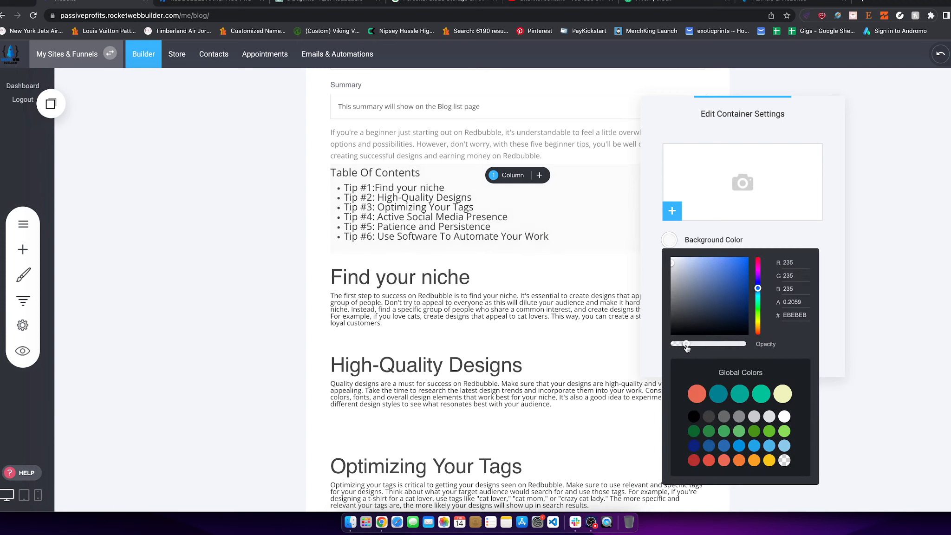
left_click_drag(692, 346, 690, 347)
left_click(916, 260)
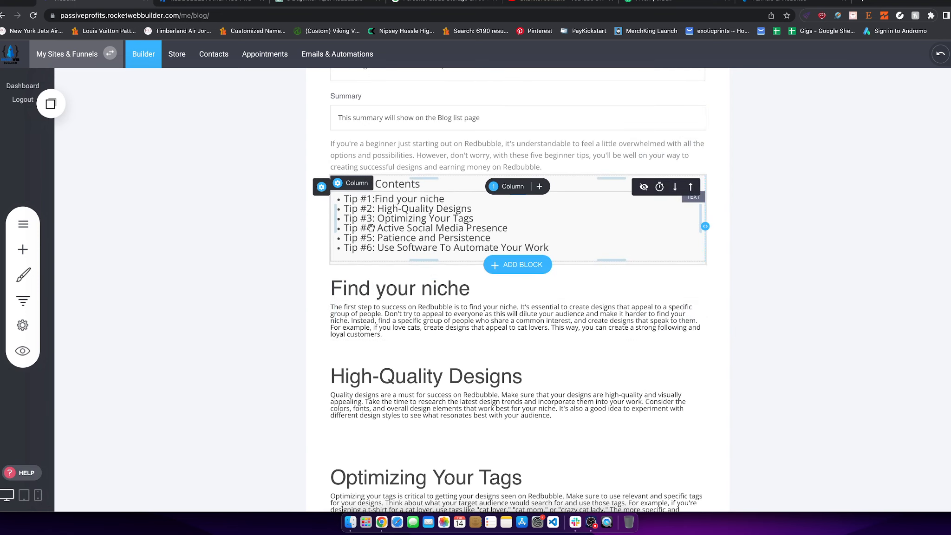
Step: Update the blog post and preview its shaded table of contents
scroll(566, 221, "up", 5)
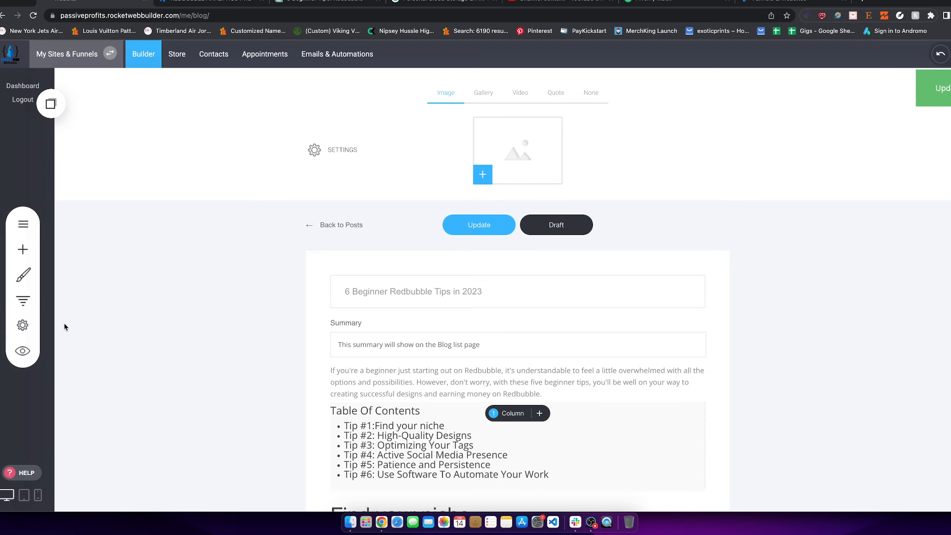
left_click(16, 355)
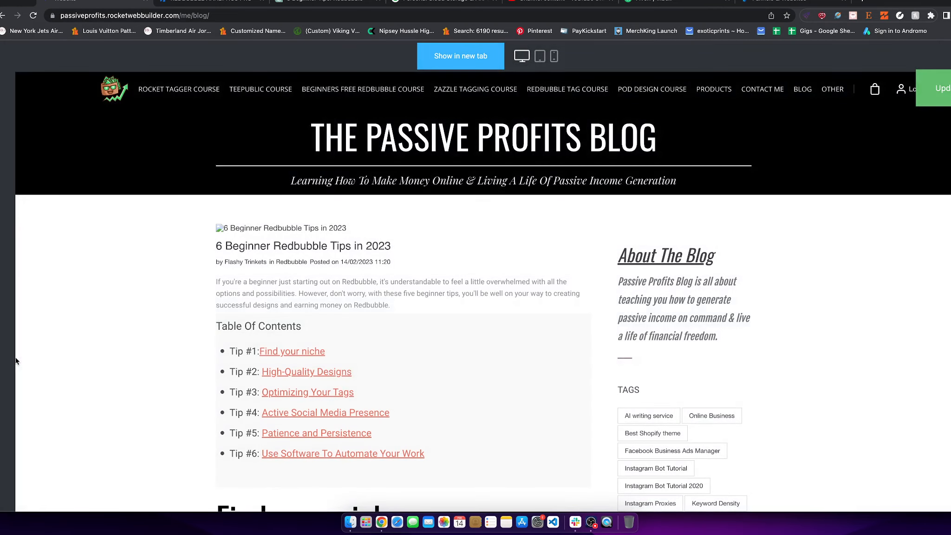
scroll(371, 451, "down", 3)
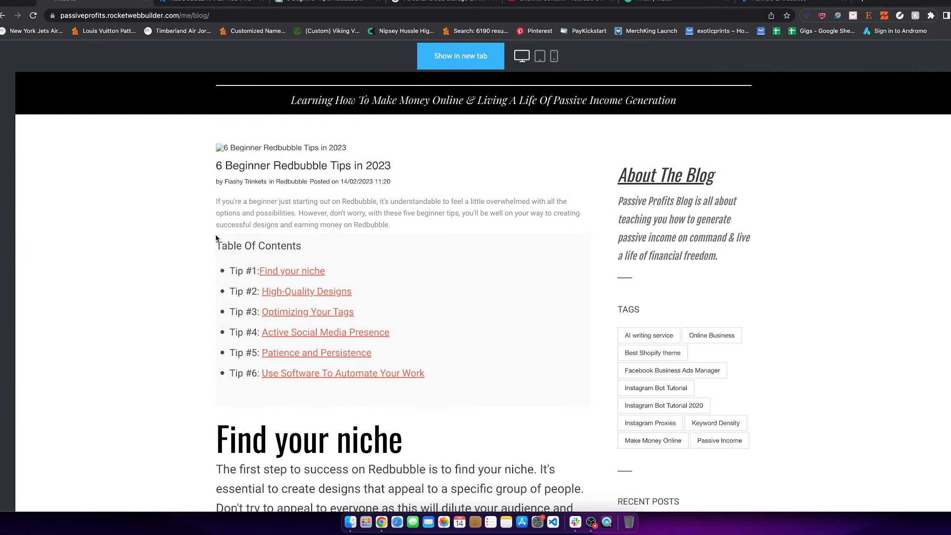
left_click_drag(216, 238, 365, 331)
left_click(486, 310)
Step: Review the tip sections below the table of contents in the preview, and close the preview
scroll(390, 319, "down", 15)
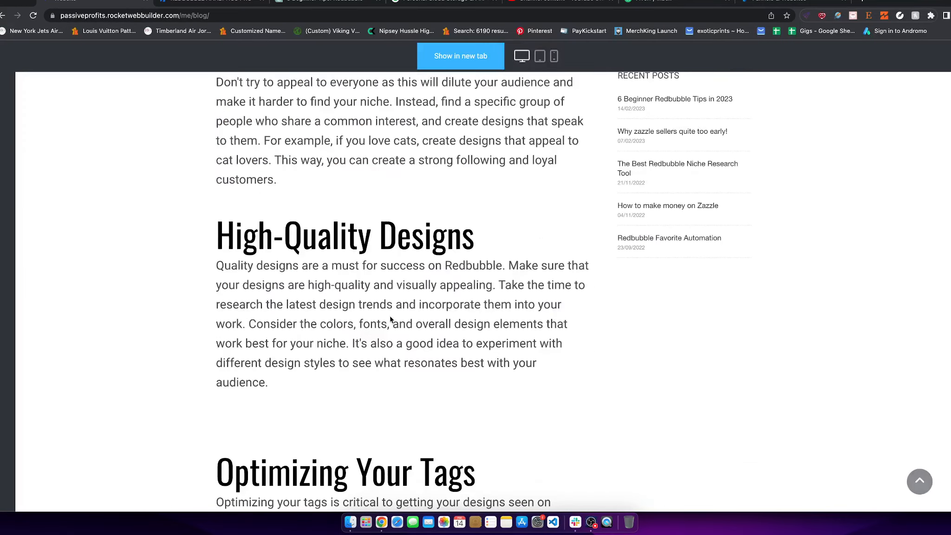
scroll(390, 320, "down", 20)
scroll(383, 258, "up", 20)
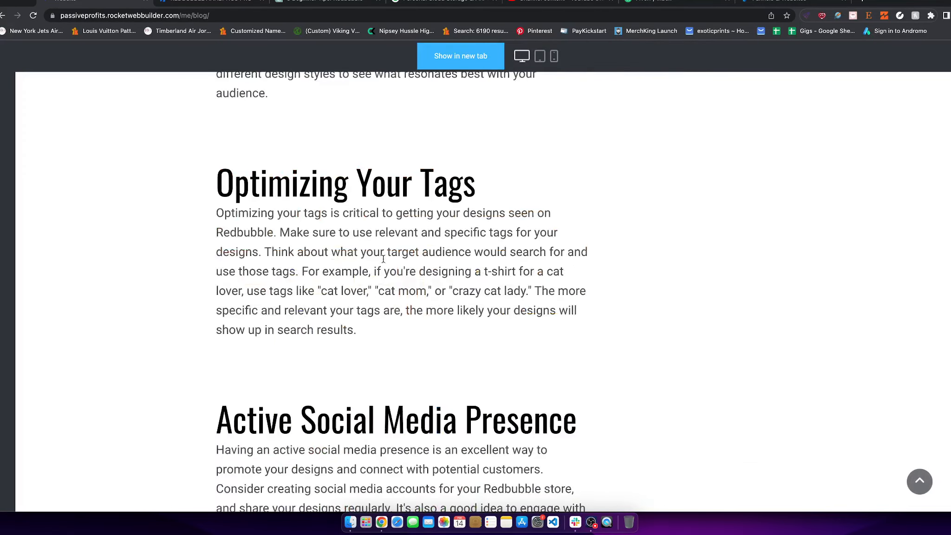
scroll(756, 227, "up", 10)
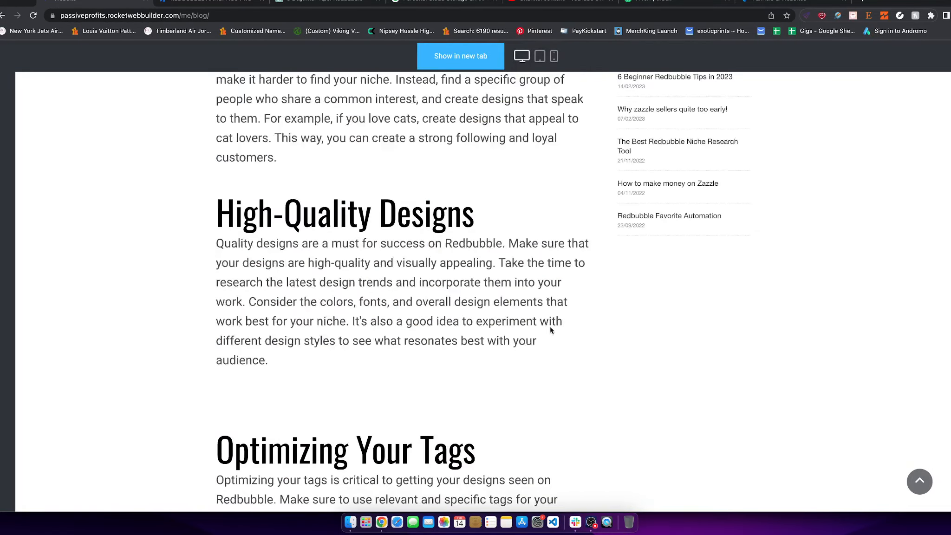
key("Escape")
scroll(371, 322, "down", 20)
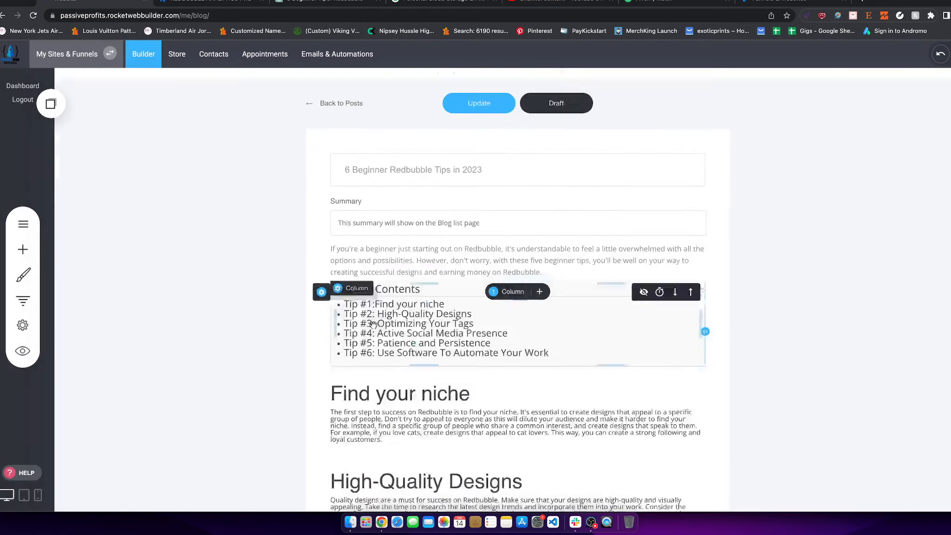
left_click(22, 250)
left_click(704, 309)
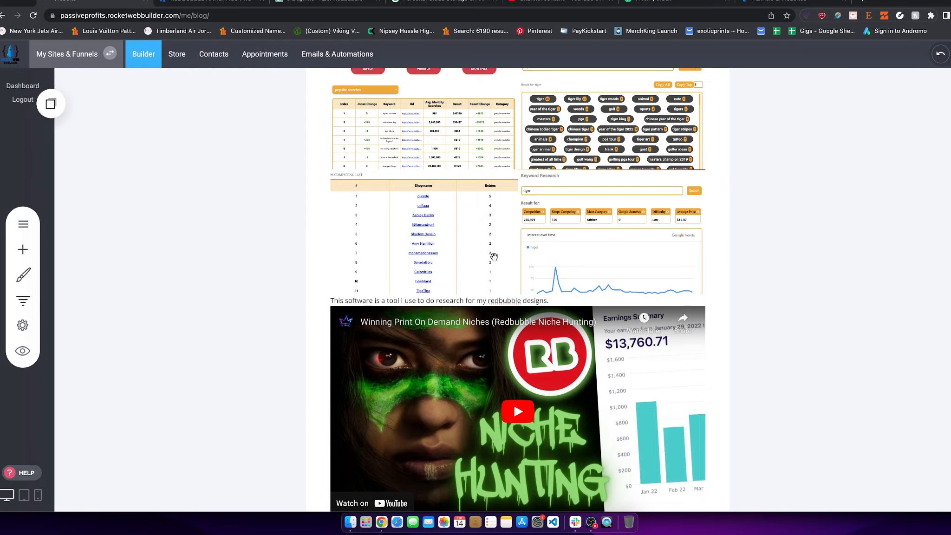
scroll(491, 253, "up", 15)
scroll(515, 377, "down", 15)
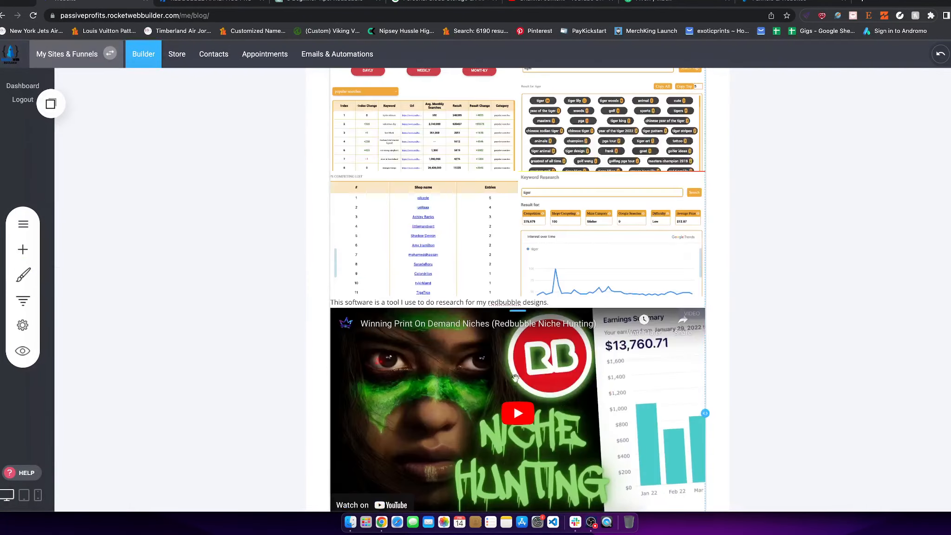
scroll(506, 289, "up", 20)
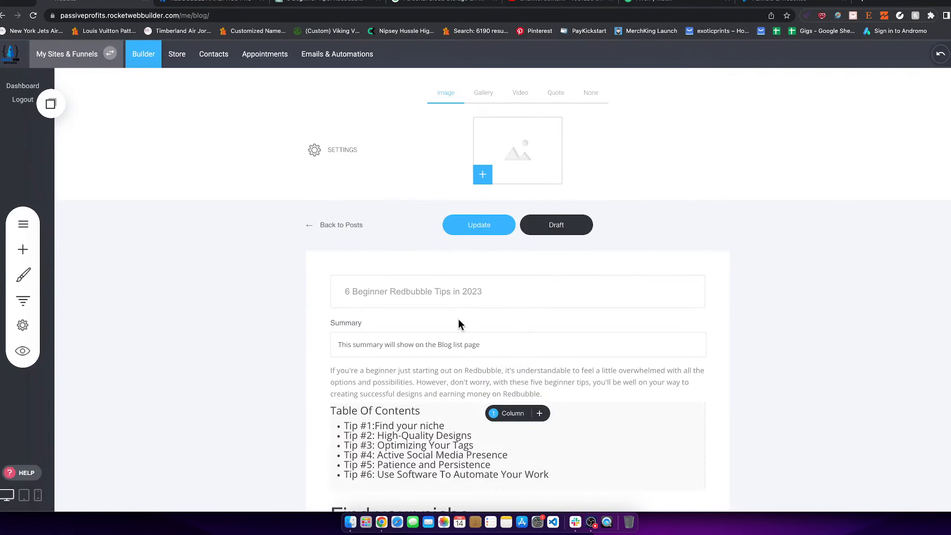
Step: Insert the Hero block with the bag product image and headline between the Active Social Media Presence and Patience and Persistence sections
scroll(458, 321, "down", 10)
scroll(558, 352, "down", 3)
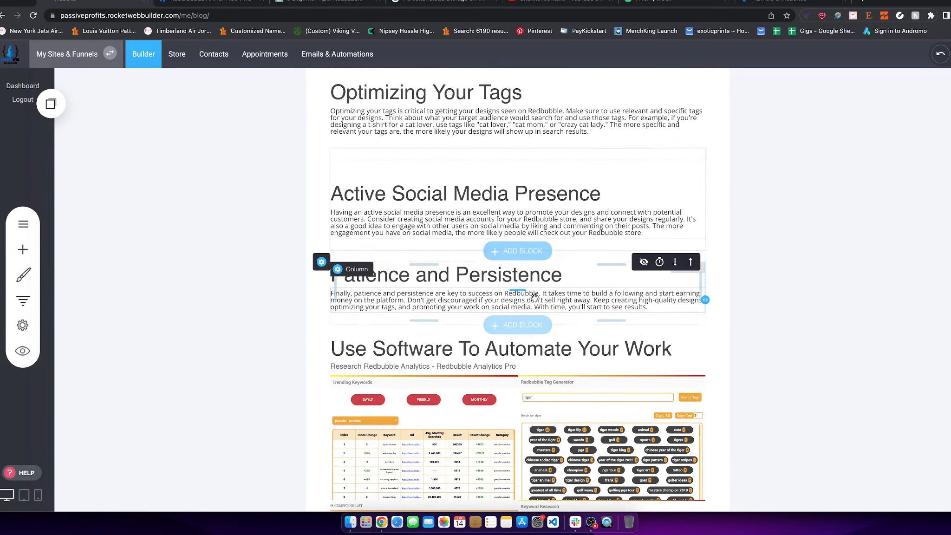
left_click(513, 250)
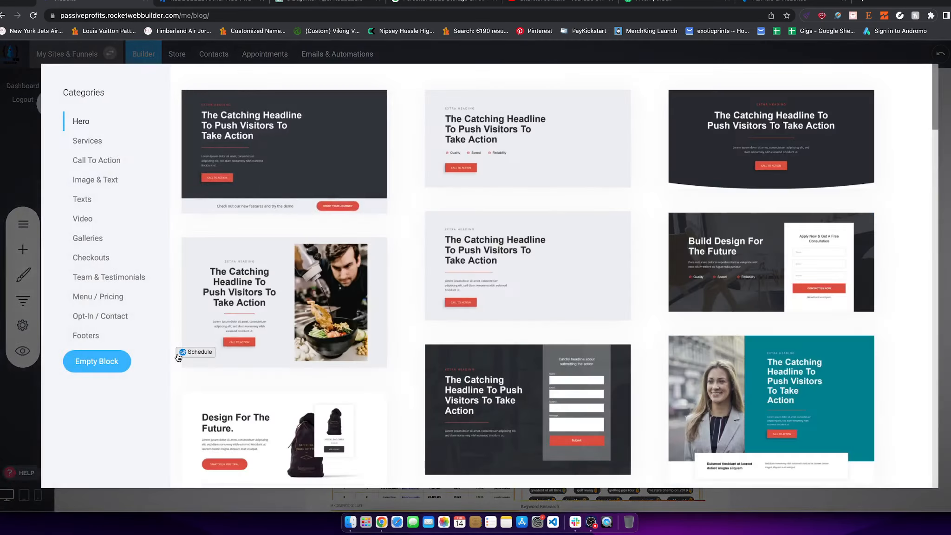
scroll(665, 265, "down", 10)
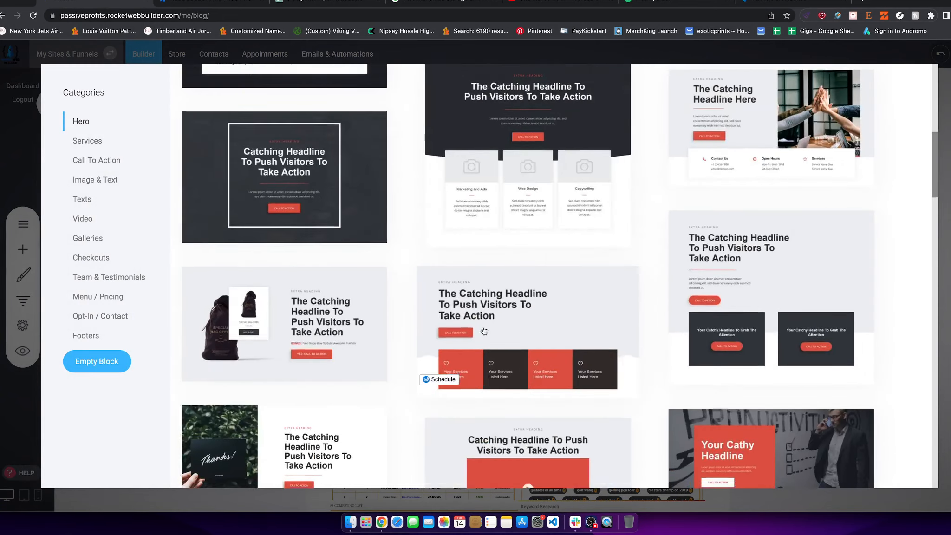
scroll(418, 336, "up", 10)
scroll(398, 335, "down", 5)
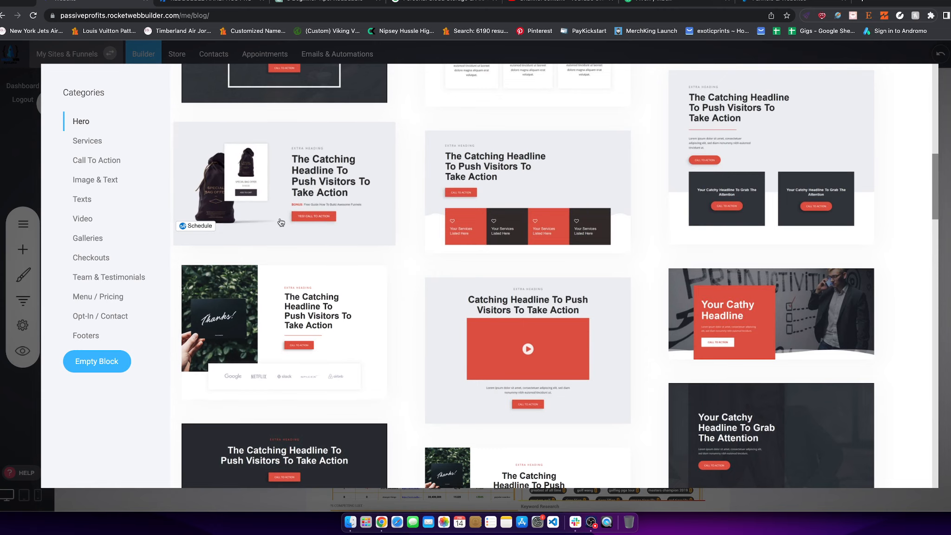
left_click(307, 187)
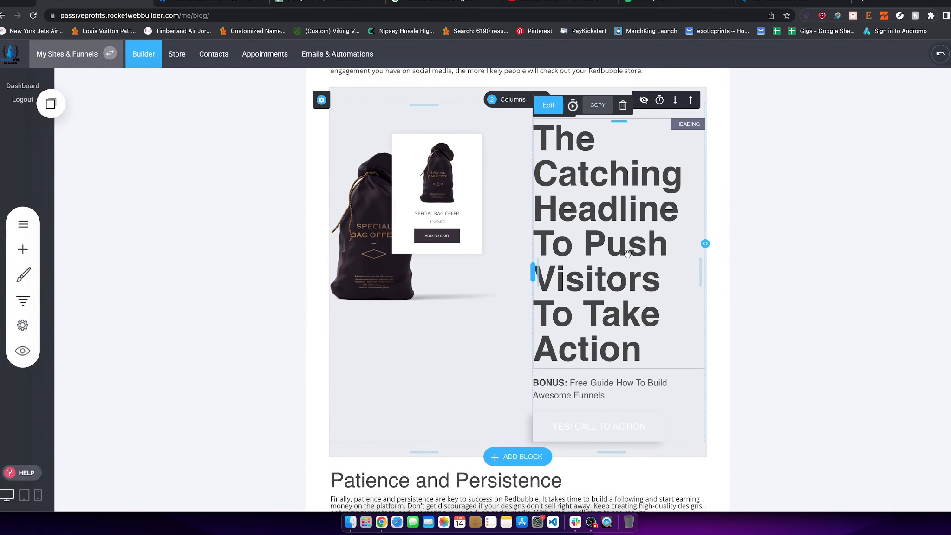
Step: Set the font size of the hero block's "The Catching Headline To Push Visitors To Take Action" heading to 20
left_click(645, 374)
left_click_drag(645, 374, 526, 120)
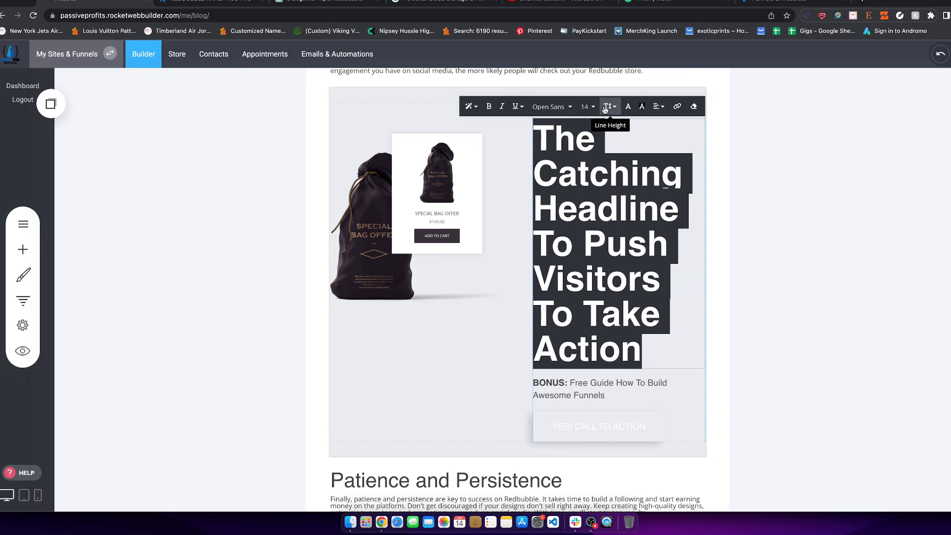
left_click(586, 107)
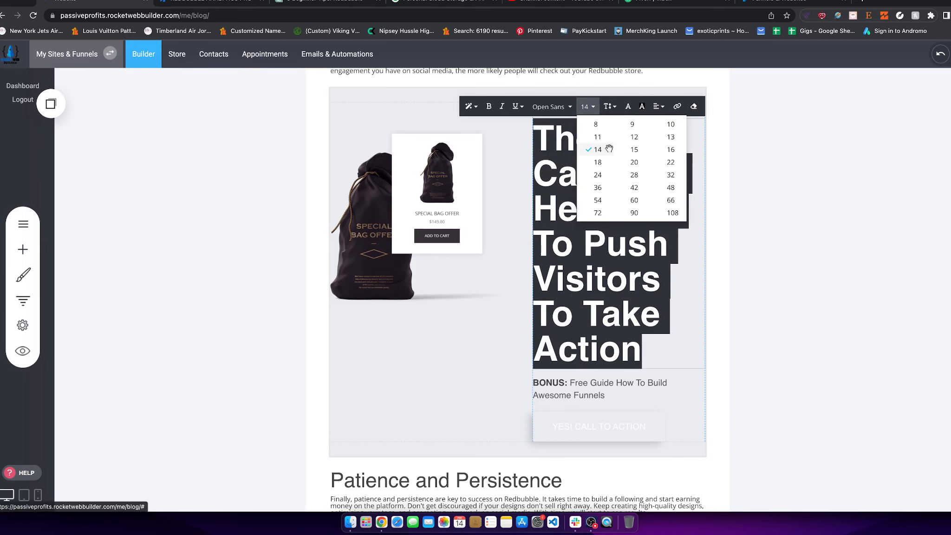
left_click(609, 149)
left_click(598, 107)
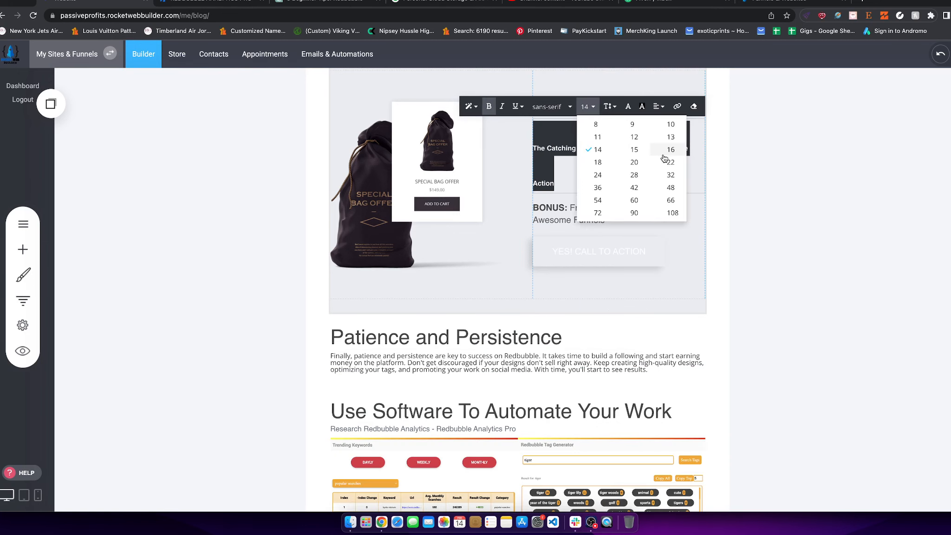
left_click(638, 165)
scroll(464, 153, "up", 2)
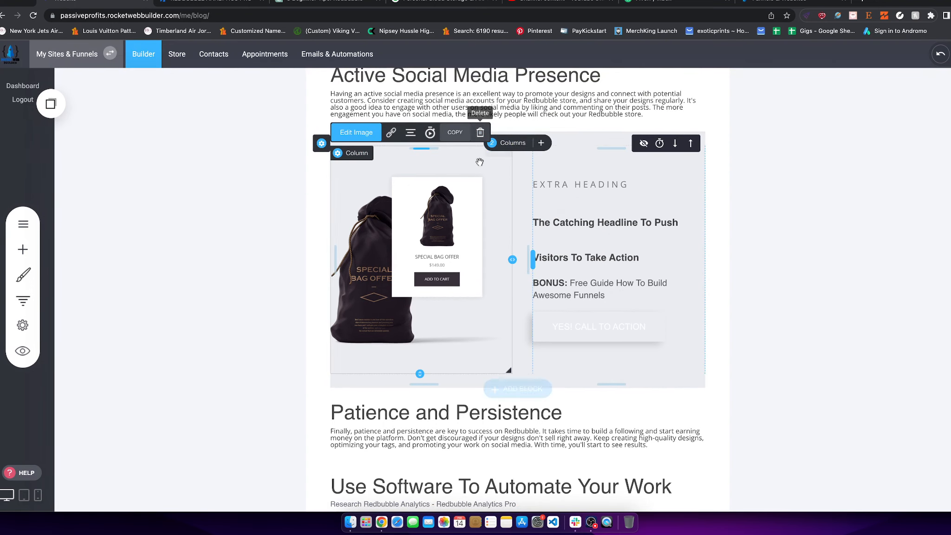
Step: Delete the bag product image from the hero block
left_click(480, 132)
left_click(523, 257)
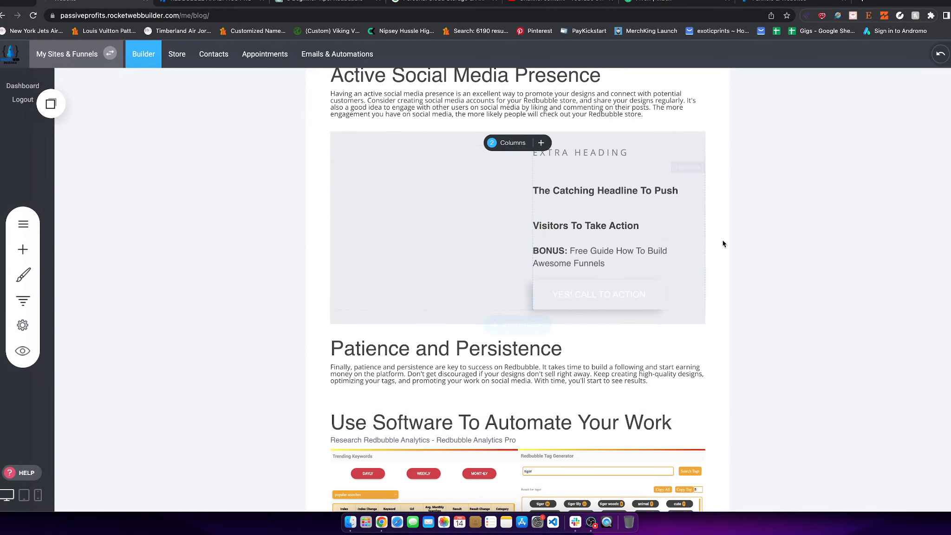
scroll(722, 243, "up", 20)
scroll(486, 231, "down", 20)
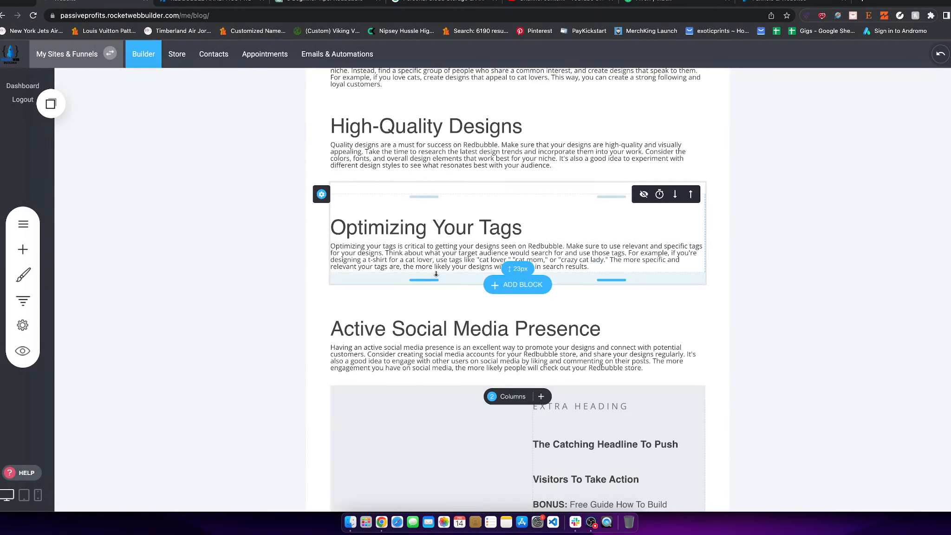
scroll(436, 274, "down", 3)
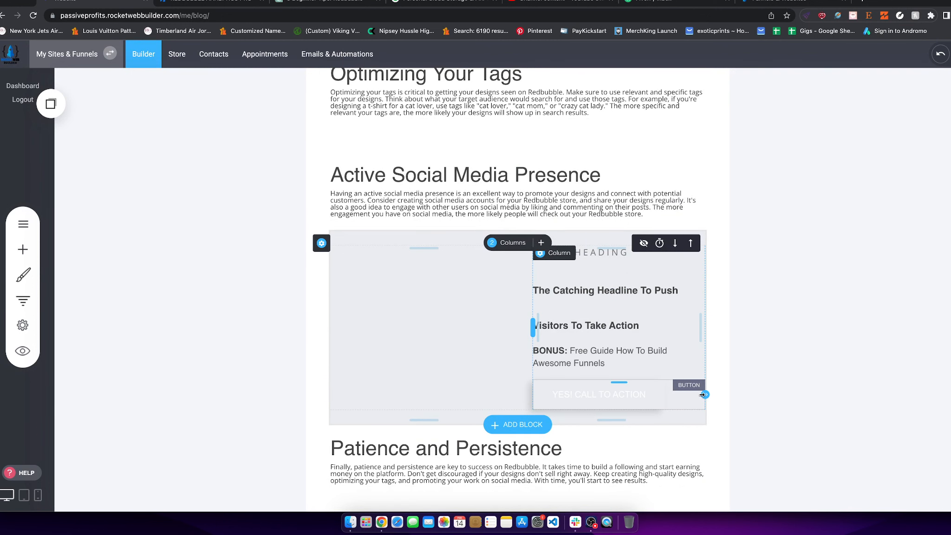
Step: Narrow the hero block's YES! CALL TO ACTION button element slightly and set its button color to blue
left_click_drag(703, 394, 686, 394)
left_click(547, 393)
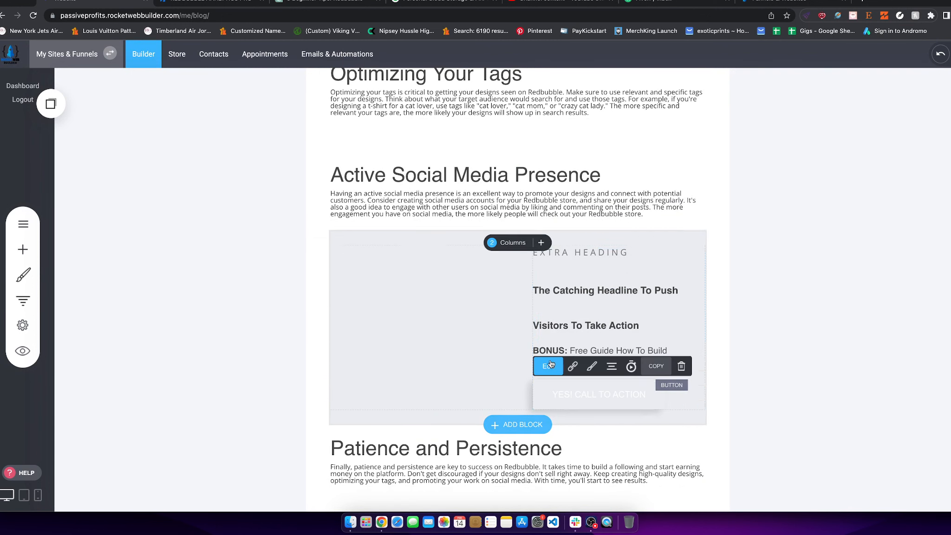
left_click(591, 366)
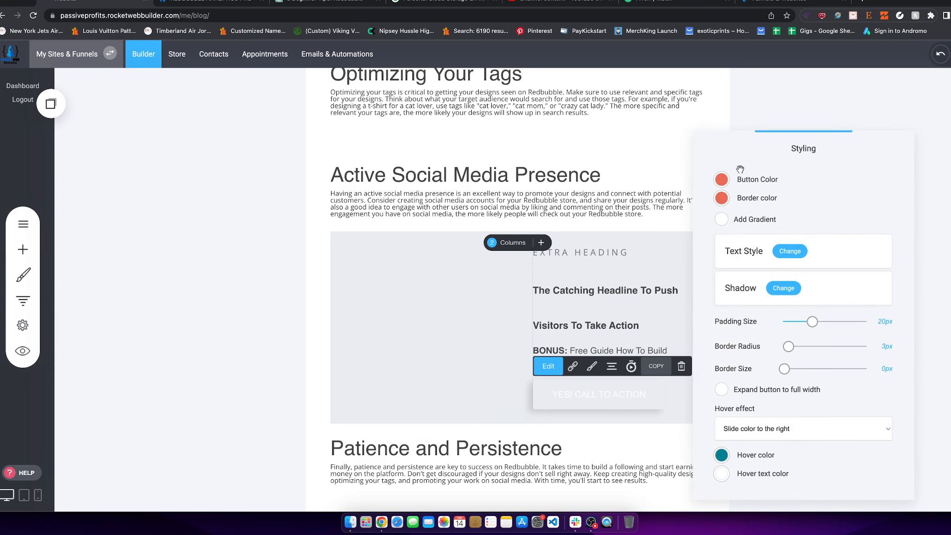
left_click(729, 180)
left_click_drag(773, 268, 803, 195)
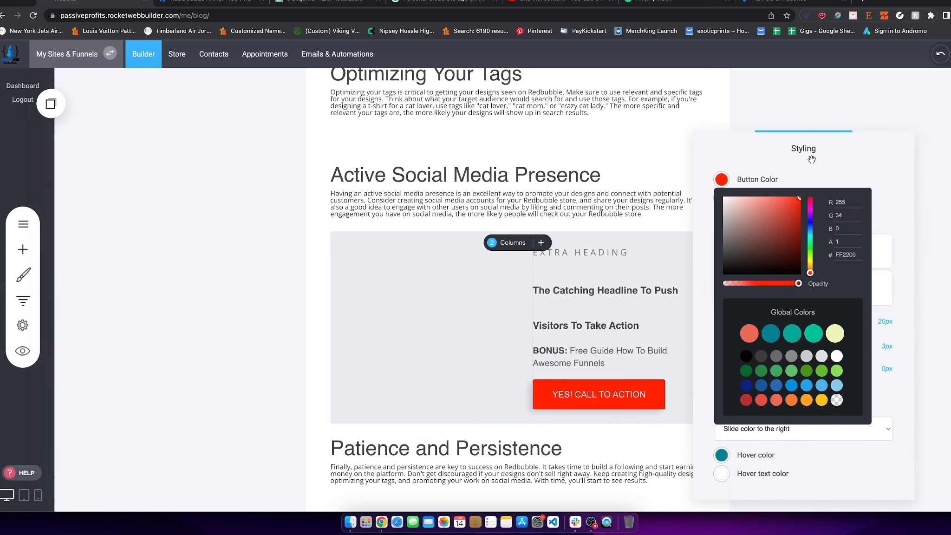
left_click_drag(812, 158, 780, 208)
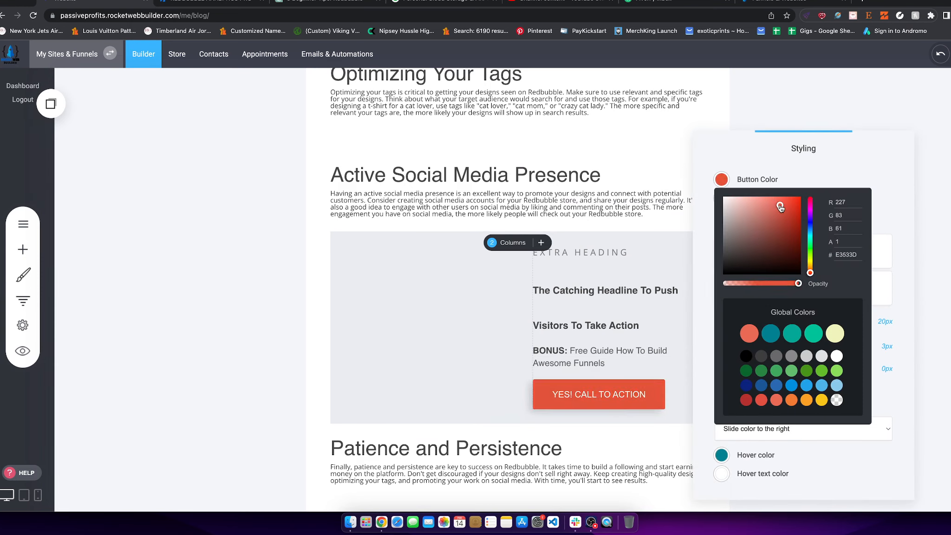
left_click(806, 385)
left_click(887, 108)
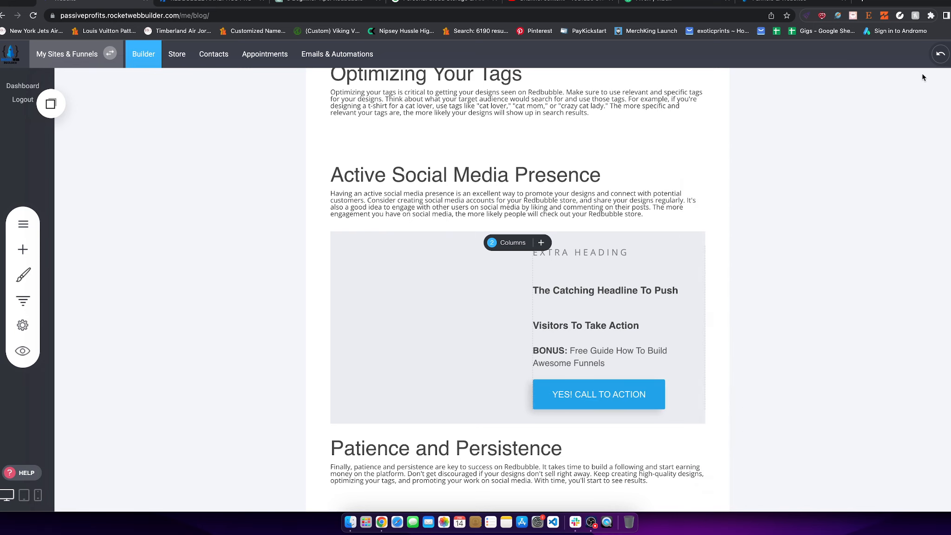
Step: Update the blog post and open a new browser tab
scroll(521, 248, "up", 10)
scroll(521, 249, "up", 4)
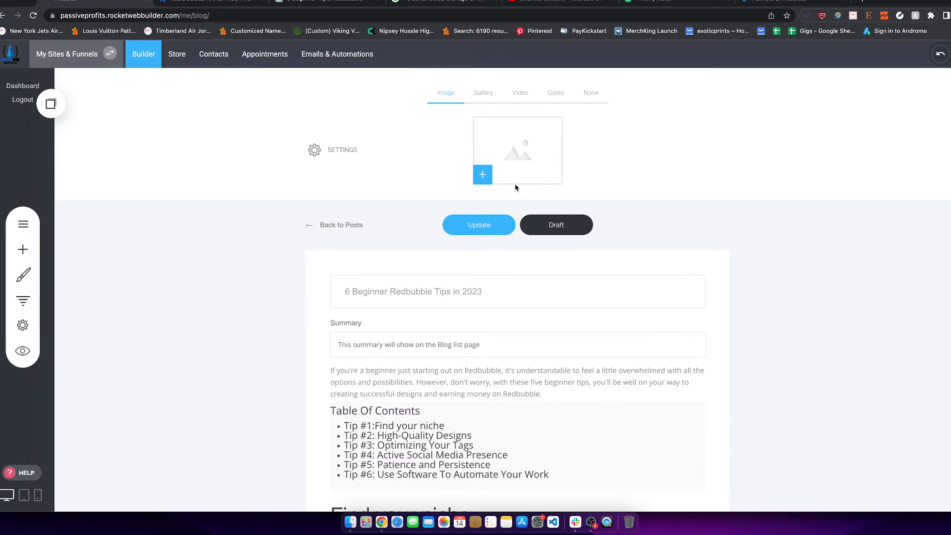
left_click(497, 229)
left_click(866, 2)
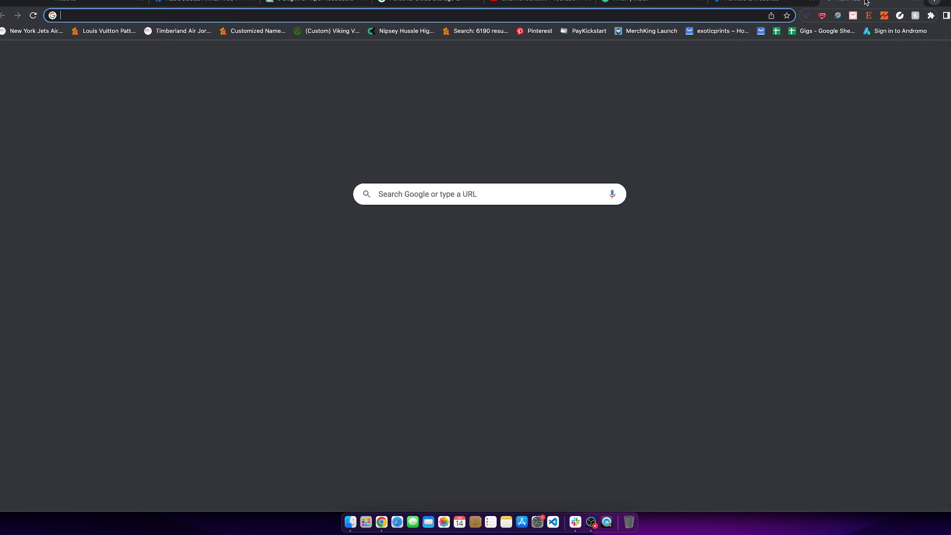
Step: Open the Redbubble Tag Course page on autopilotpassiveincome.com, copy its URL, and return to the blog post editor
type("auto")
key("Return")
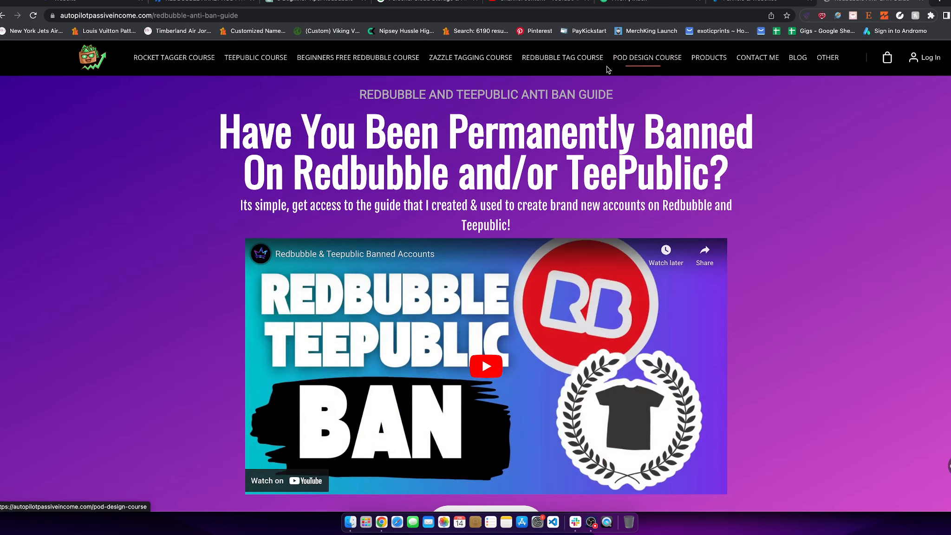
left_click(573, 64)
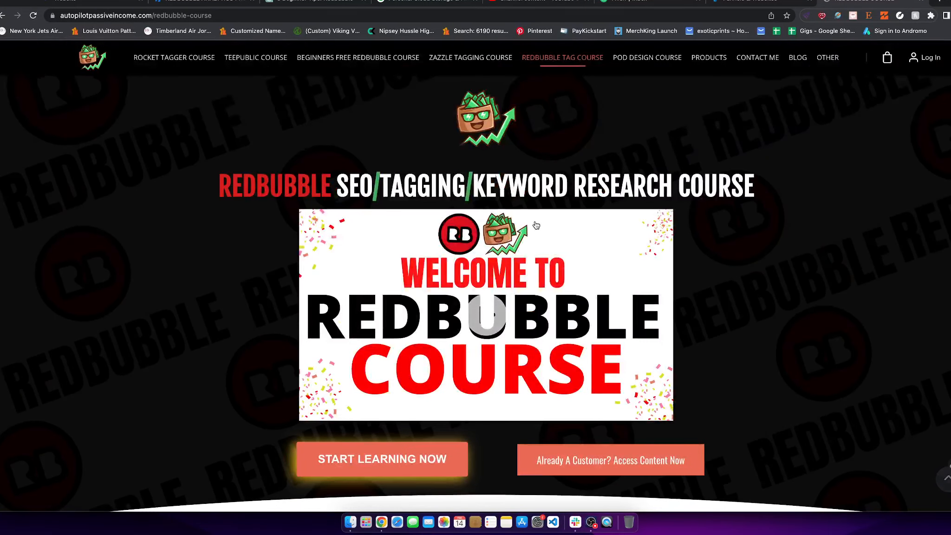
left_click(245, 18)
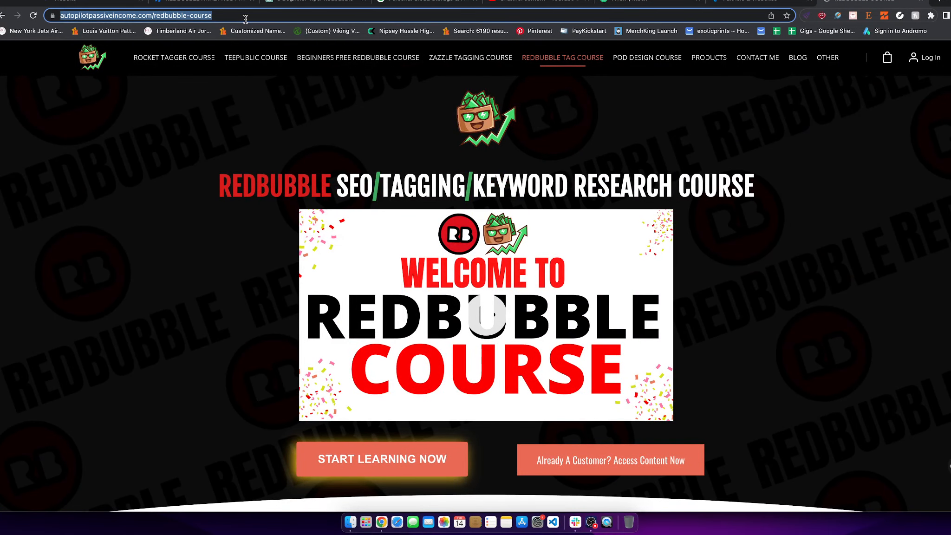
key("super+x")
left_click(95, 1)
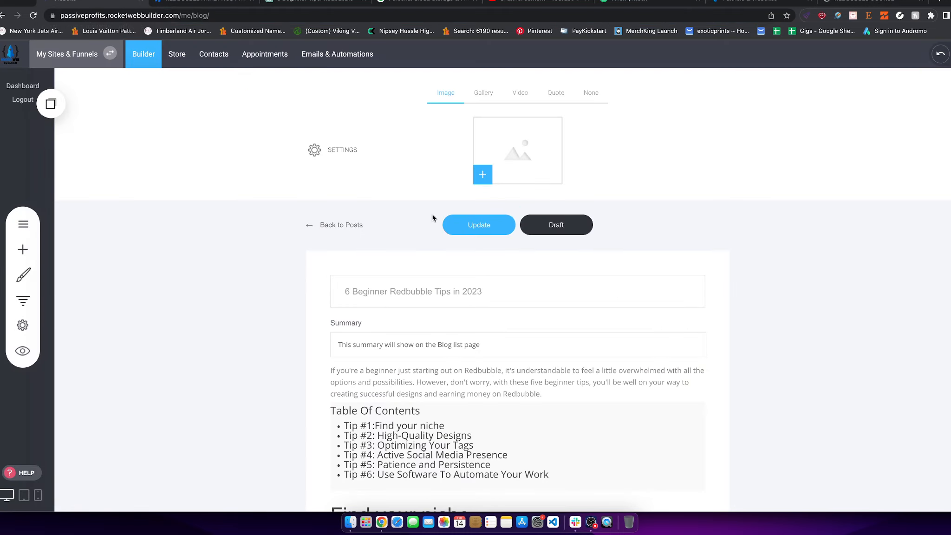
scroll(502, 297, "down", 5)
scroll(502, 297, "down", 10)
left_click(590, 261)
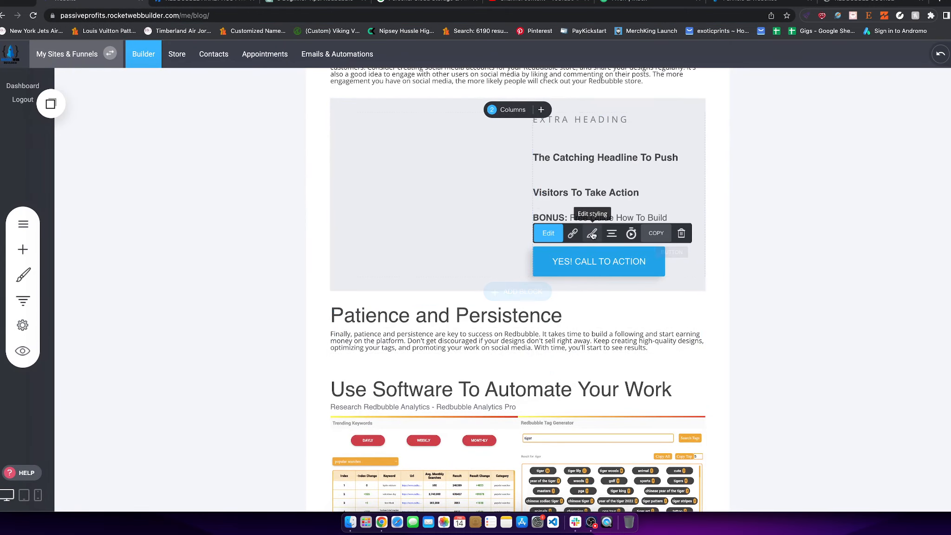
left_click(575, 233)
left_click(574, 233)
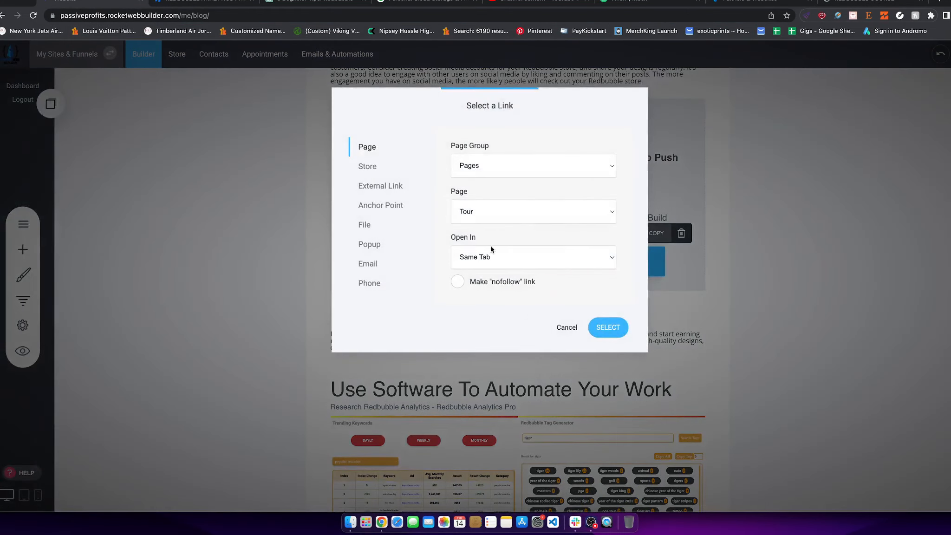
left_click(379, 185)
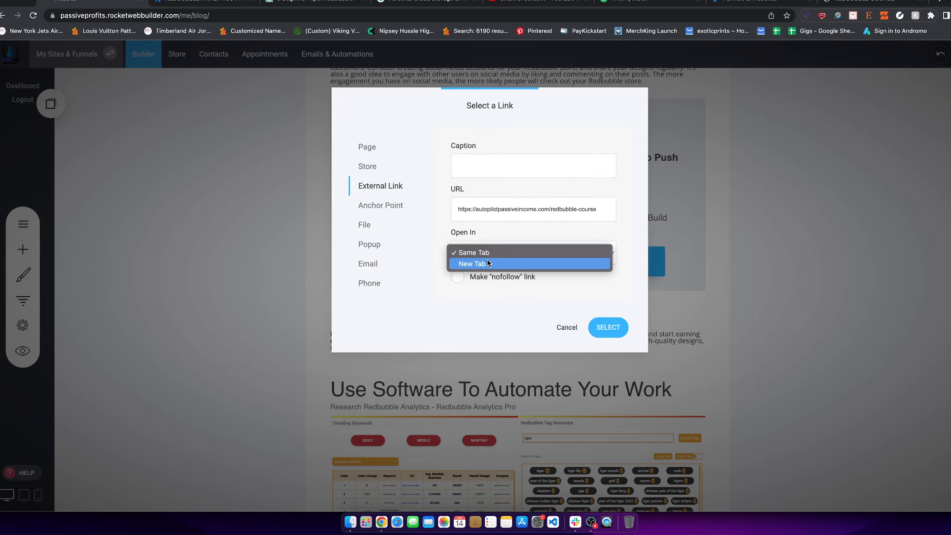
left_click(488, 263)
left_click(611, 329)
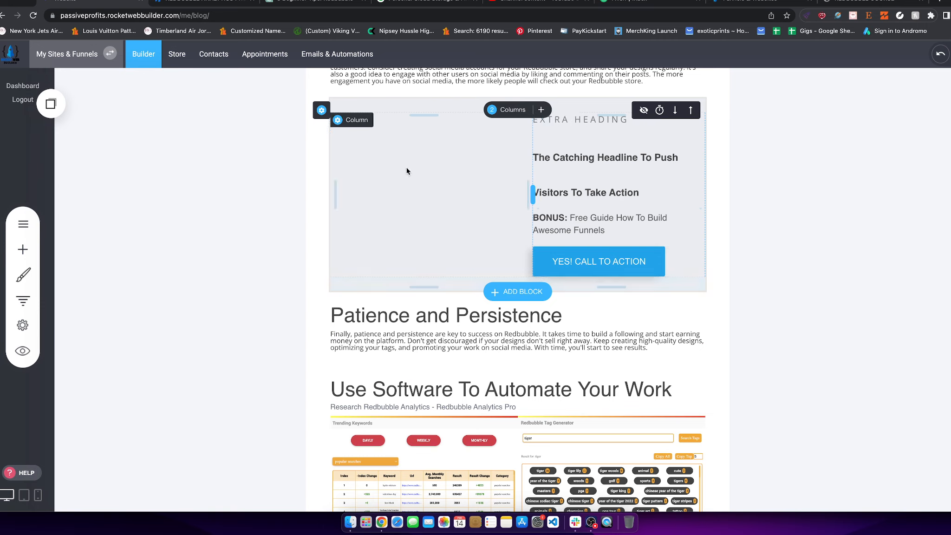
Step: Change the call-to-action button's text to "Sign Me Up!"
left_click(587, 253)
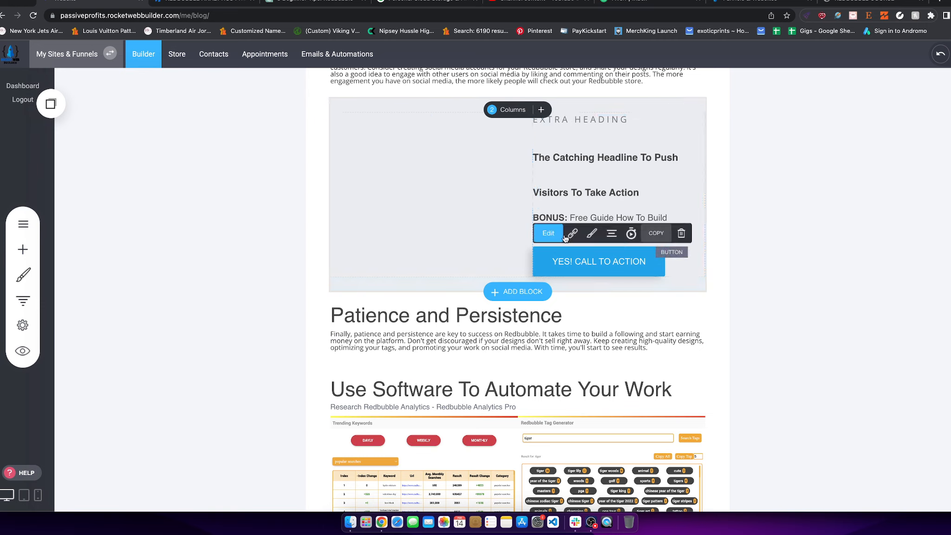
triple_click(779, 259)
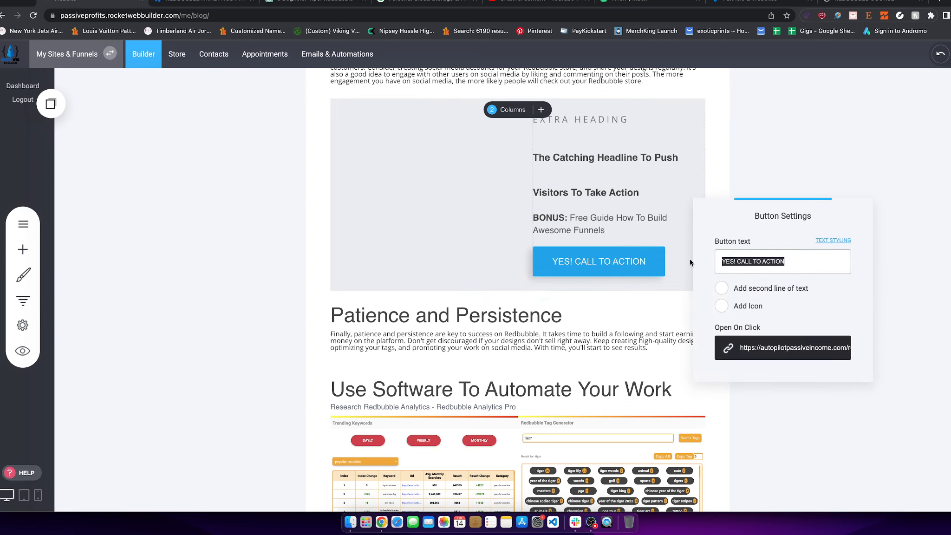
type("Sign Me Up!")
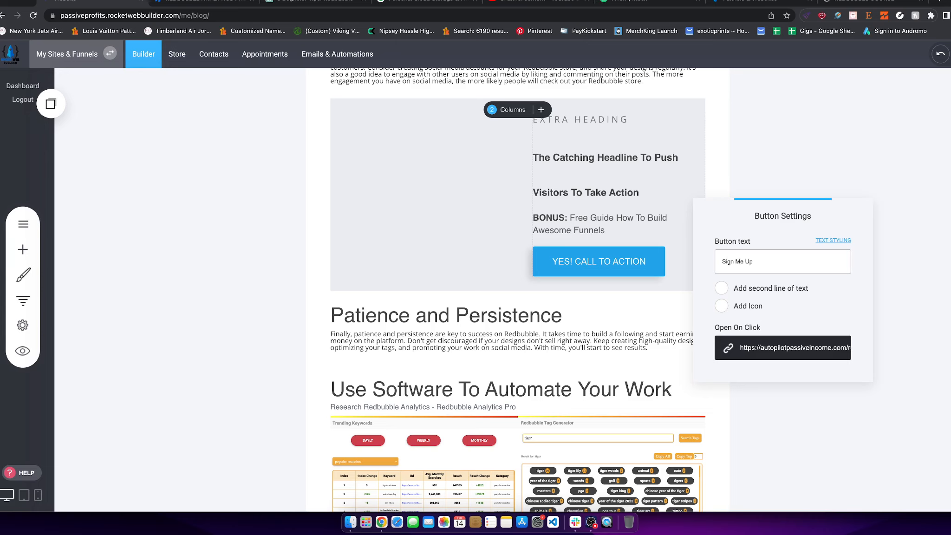
left_click(813, 184)
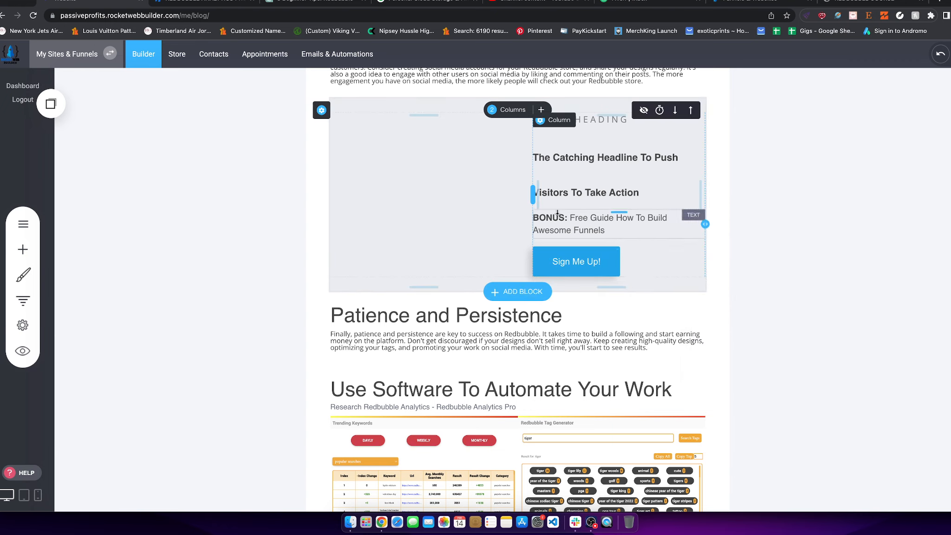
Step: Replace the call-to-action block's headline with "Do You Want To Learn How To Tag On Redbubble?"
left_click(581, 170)
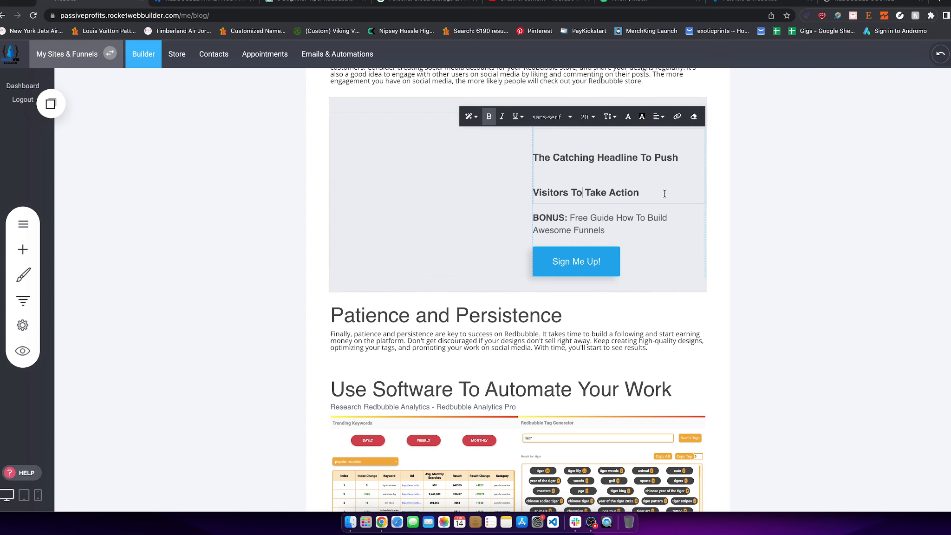
left_click_drag(664, 191, 533, 158)
type("Do ")
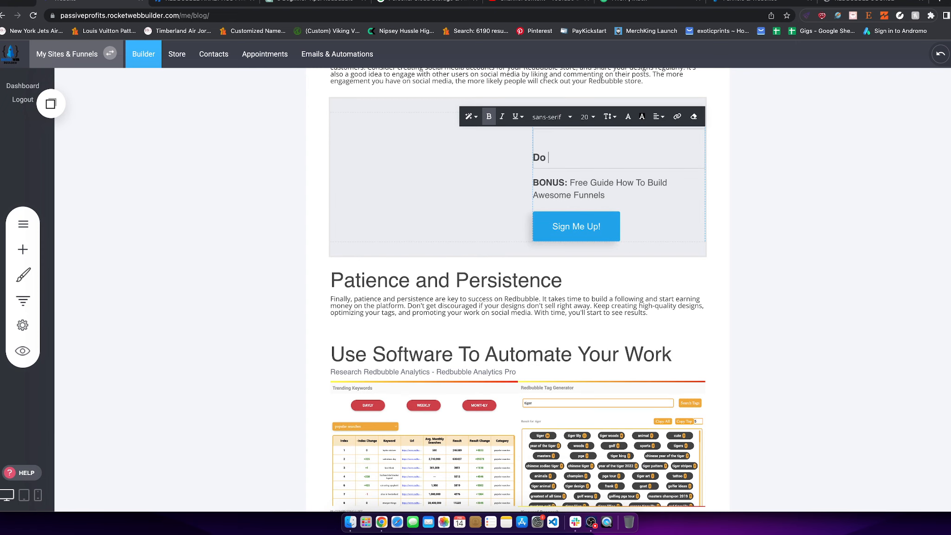
type("YToou Want To Lea")
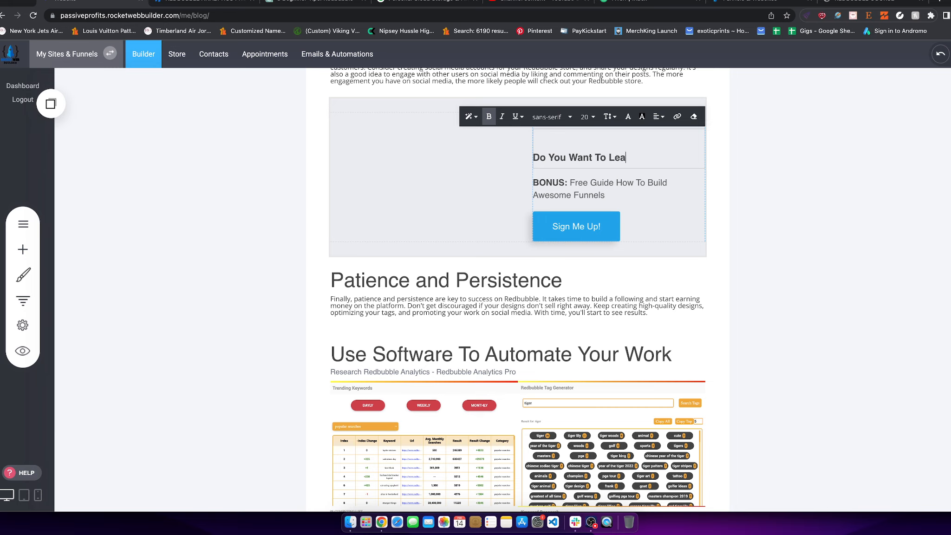
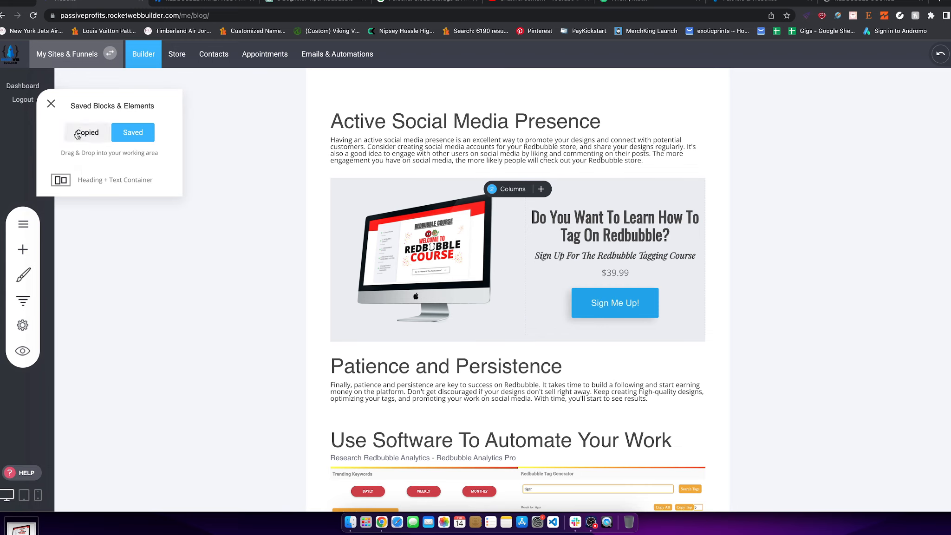
Step: Save the most recently copied container to the account as "Redbubble Tag Course Promo" and show the saved elements
left_click(77, 135)
left_click(50, 102)
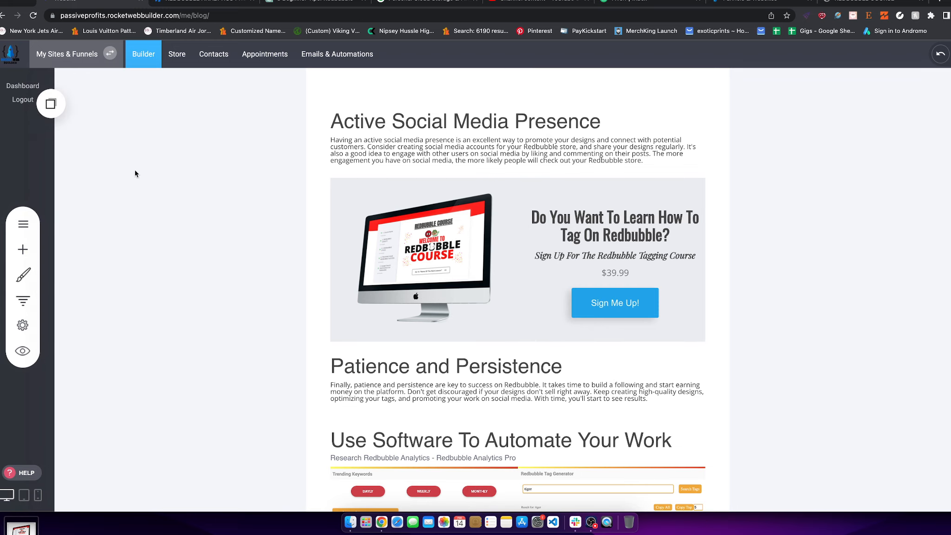
left_click(51, 105)
left_click(162, 202)
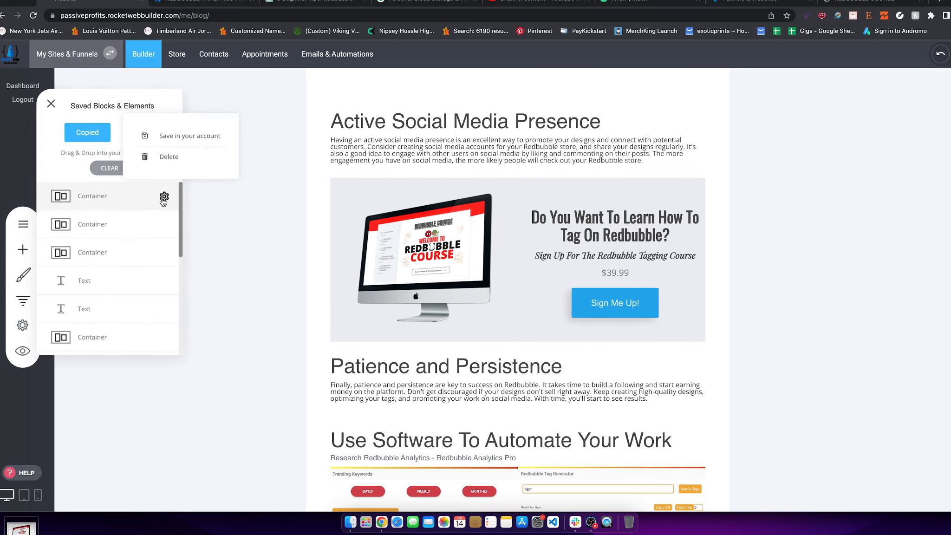
left_click(145, 137)
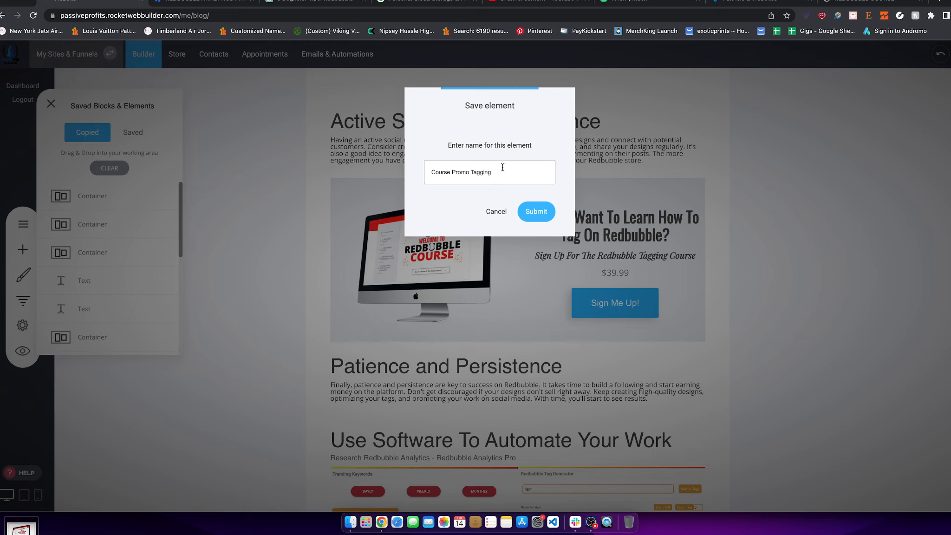
type("Redbubble Tag")
left_click(536, 208)
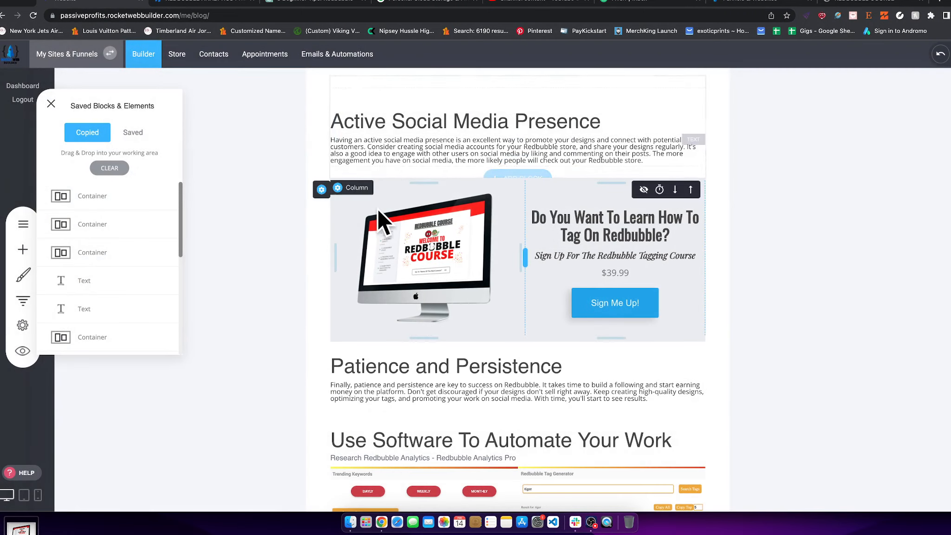
left_click(140, 131)
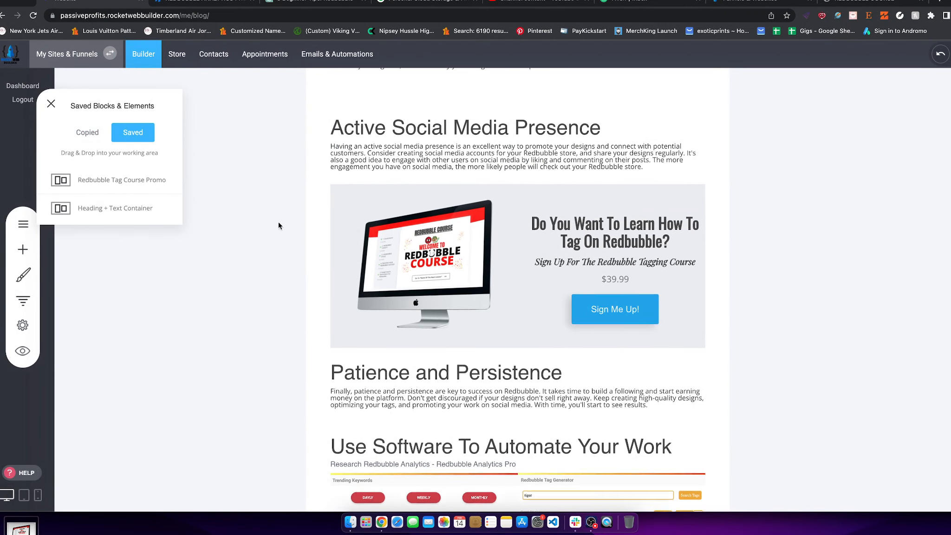
Step: Move the course promo block up one position so it sits between Optimizing Your Tags and Active Social Media Presence
scroll(624, 372, "up", 5)
scroll(624, 371, "down", 5)
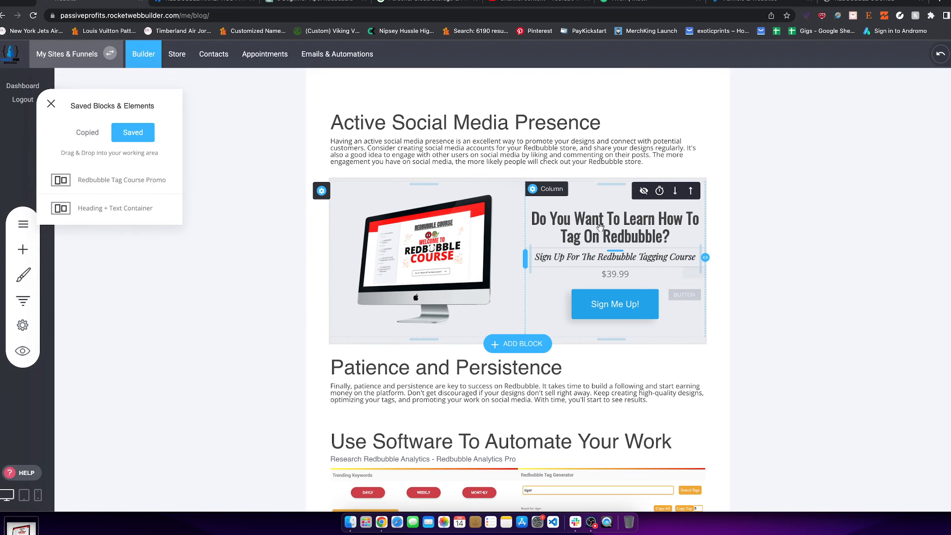
scroll(429, 269, "down", 8)
scroll(511, 274, "up", 16)
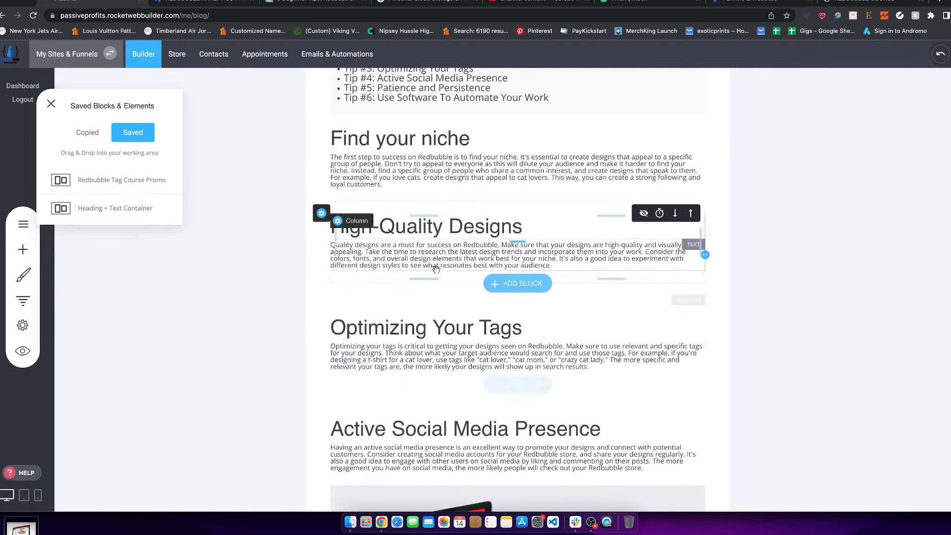
scroll(562, 277, "down", 4)
scroll(562, 277, "down", 4)
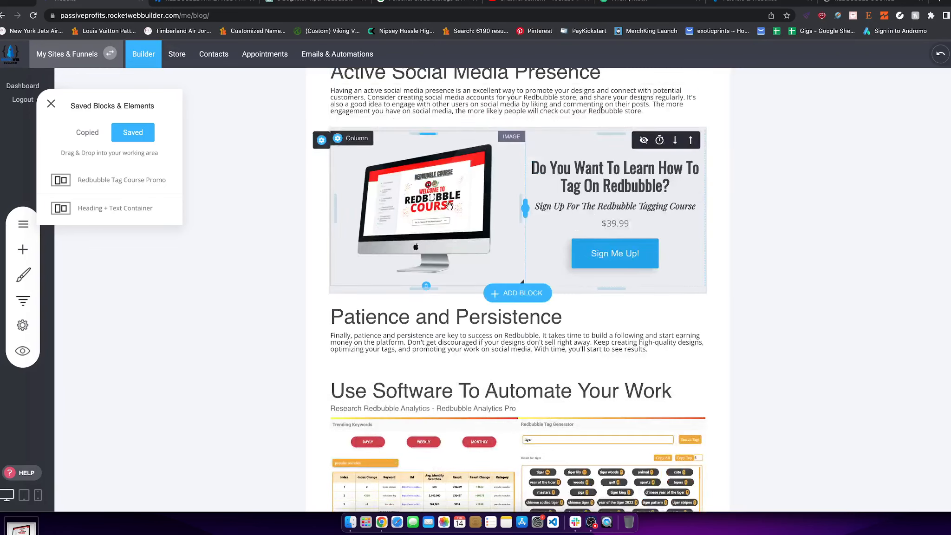
scroll(687, 232, "up", 2)
left_click(693, 226)
scroll(459, 276, "up", 5)
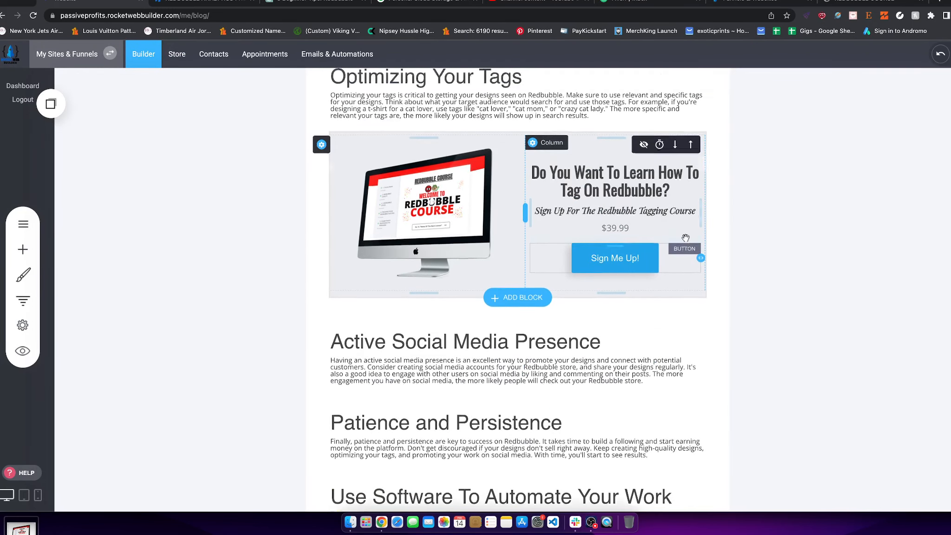
scroll(459, 276, "down", 2)
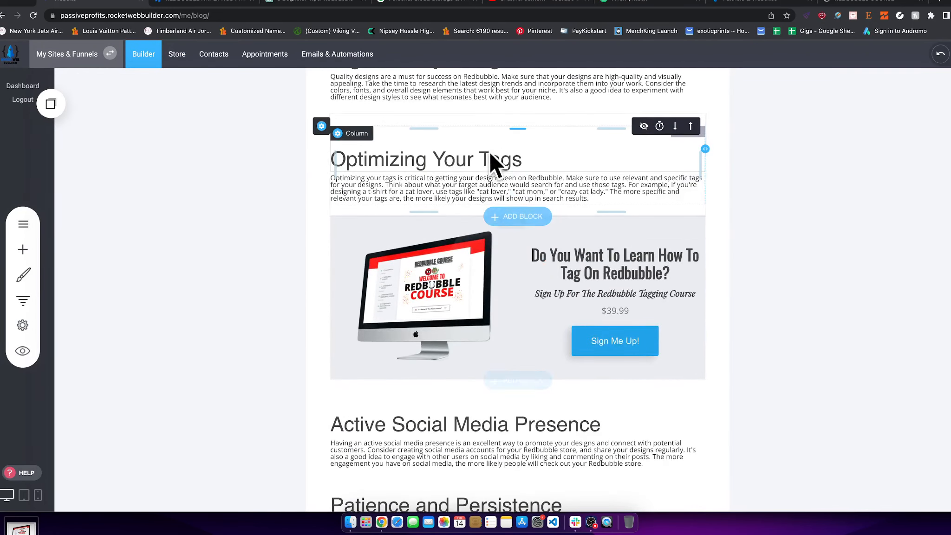
scroll(508, 304, "down", 2)
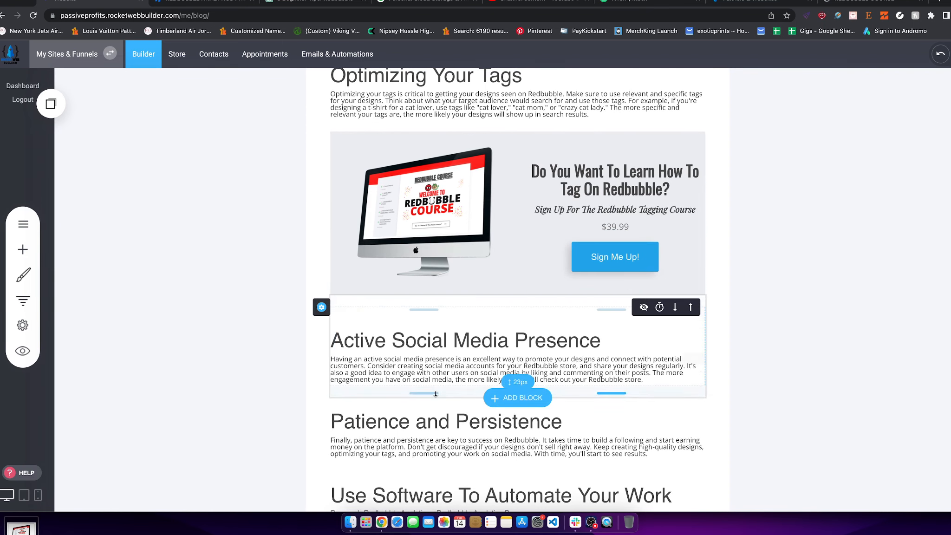
Step: Update the blog post and preview it, testing the promo block's Sign Me Up! link before returning to the editor
scroll(605, 283, "up", 3)
scroll(605, 283, "up", 3)
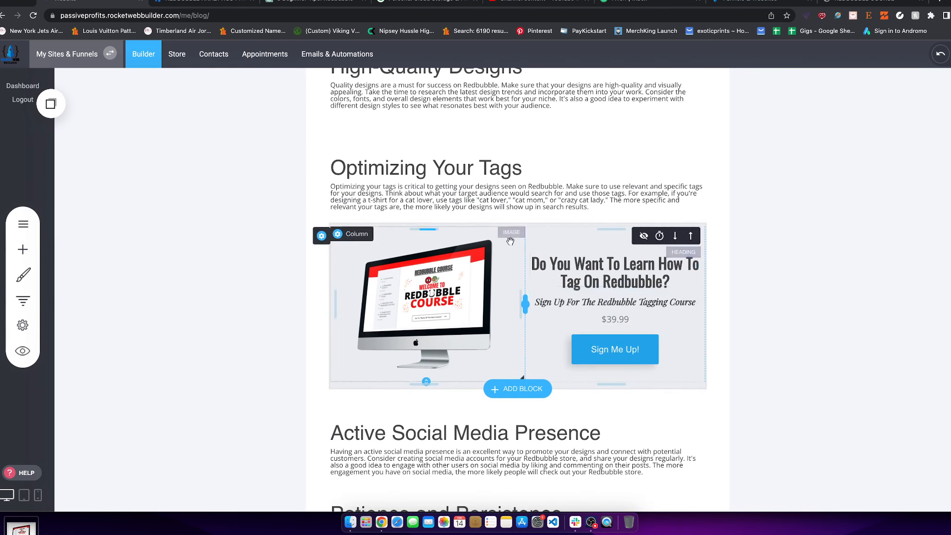
scroll(541, 195, "up", 10)
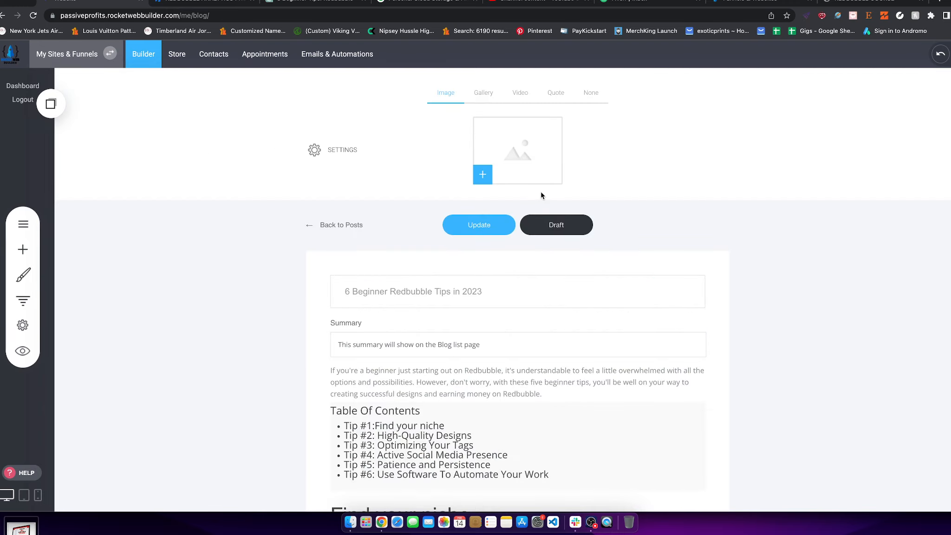
left_click(22, 350)
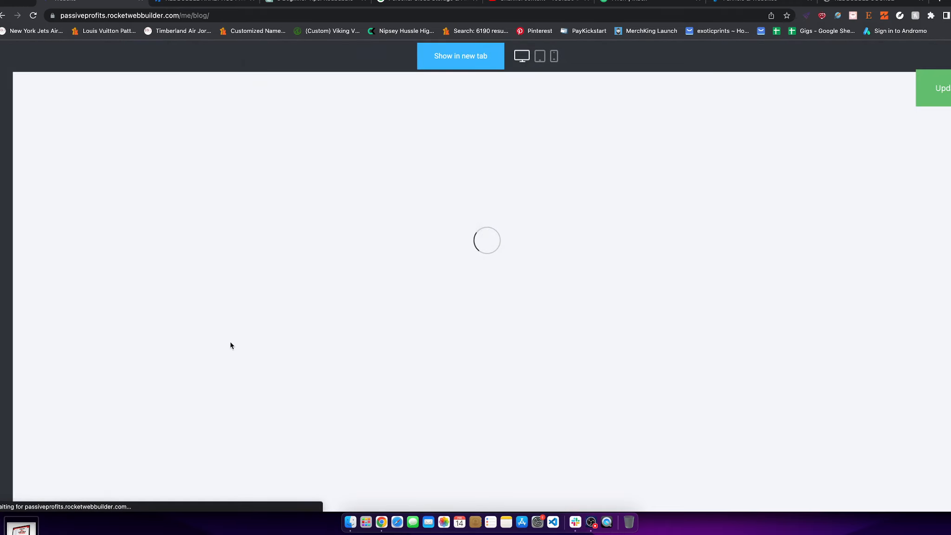
scroll(483, 344, "down", 12)
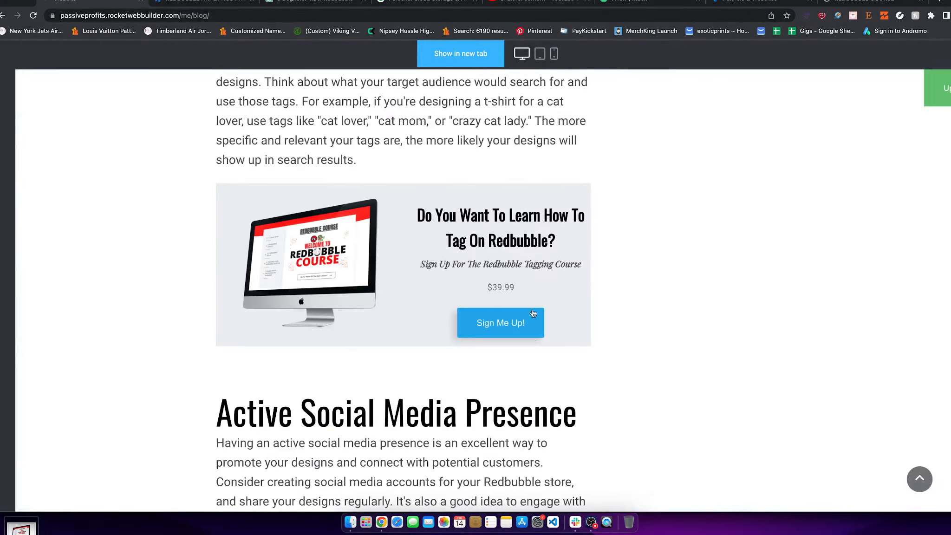
left_click(493, 320)
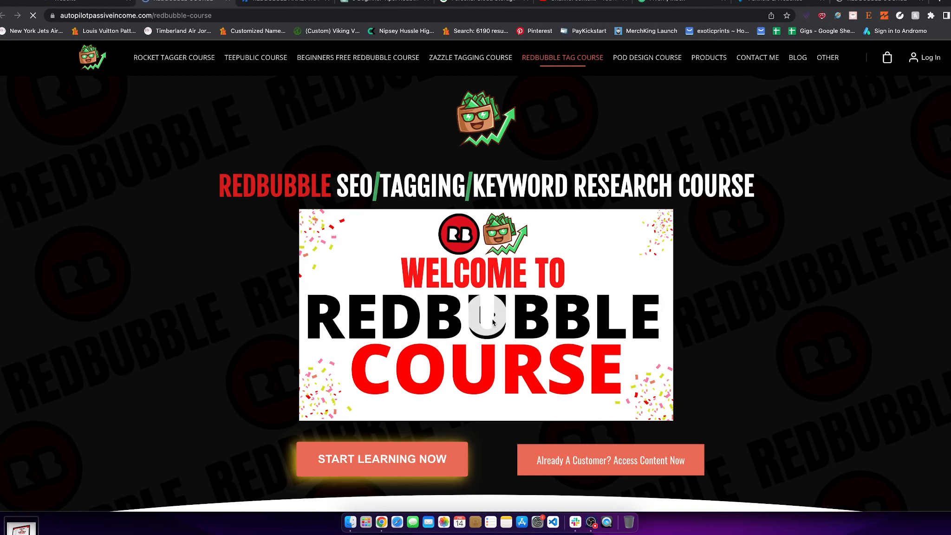
left_click(114, 3)
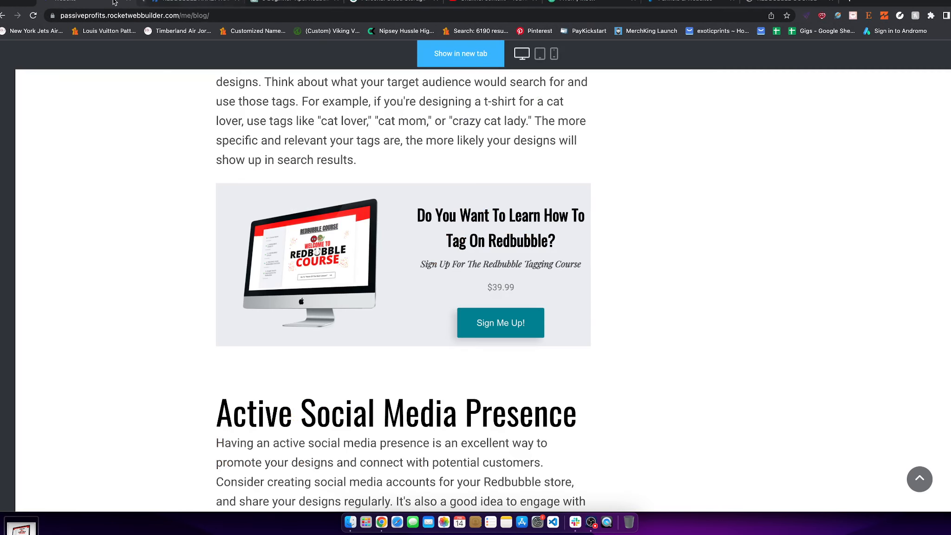
left_click(942, 54)
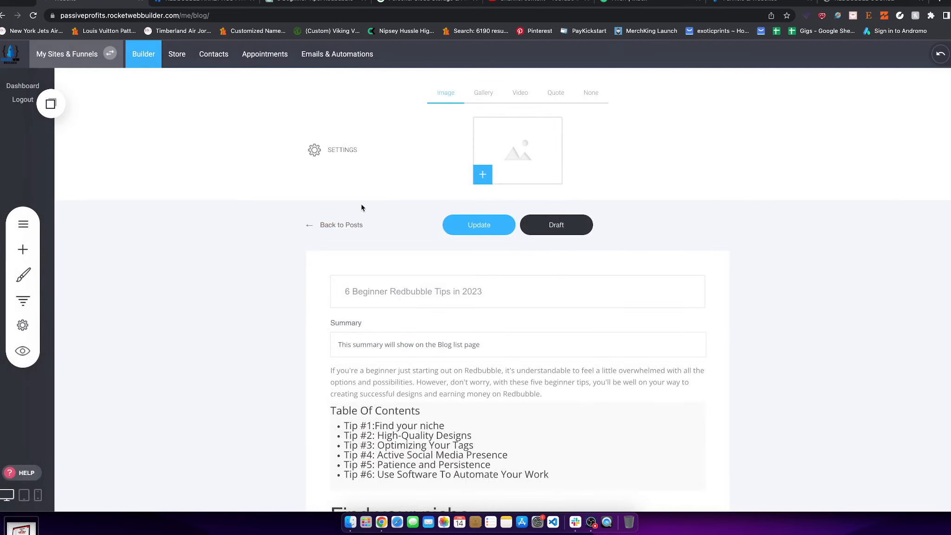
Step: Insert the saved "Redbubble Tag Course Promo" block between the High-Quality Designs and Optimizing Your Tags sections
scroll(494, 352, "down", 12)
left_click(51, 104)
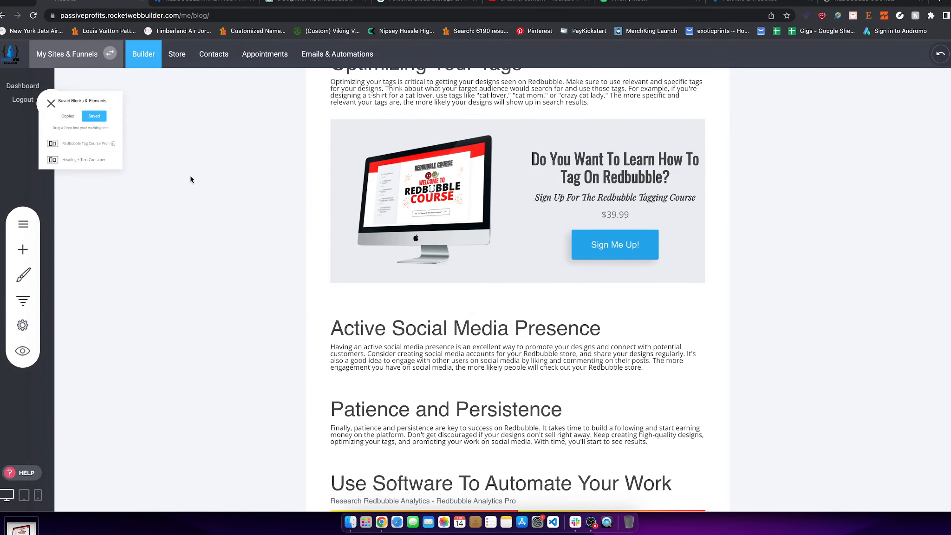
scroll(685, 345, "up", 7)
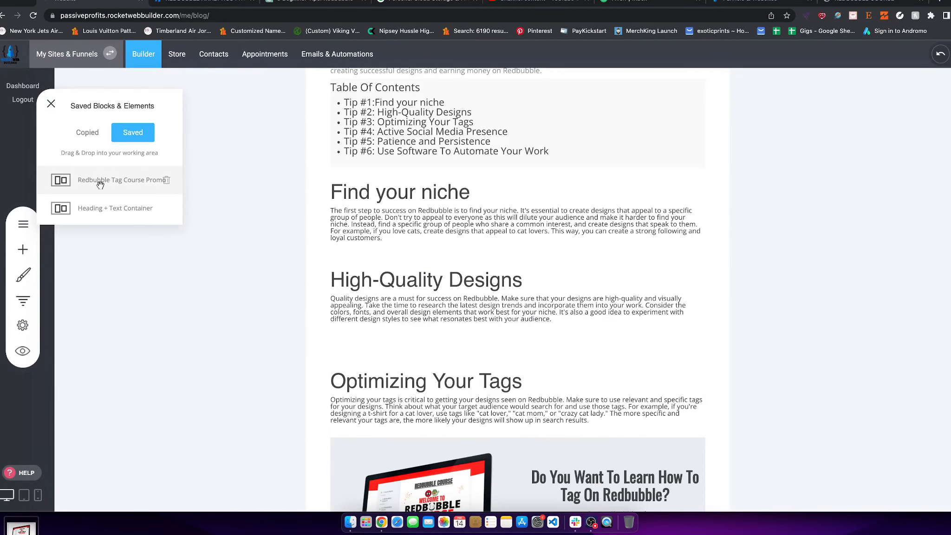
left_click_drag(100, 185, 489, 338)
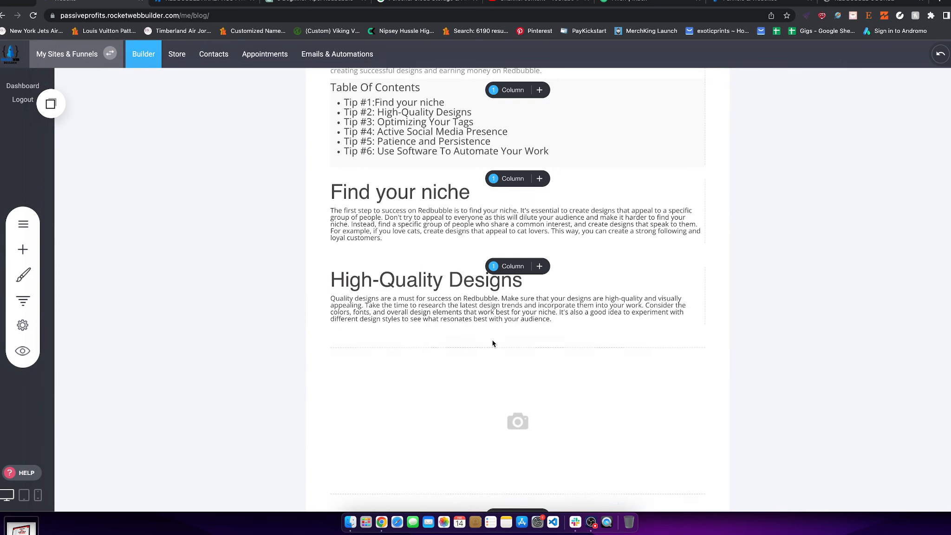
scroll(574, 302, "down", 3)
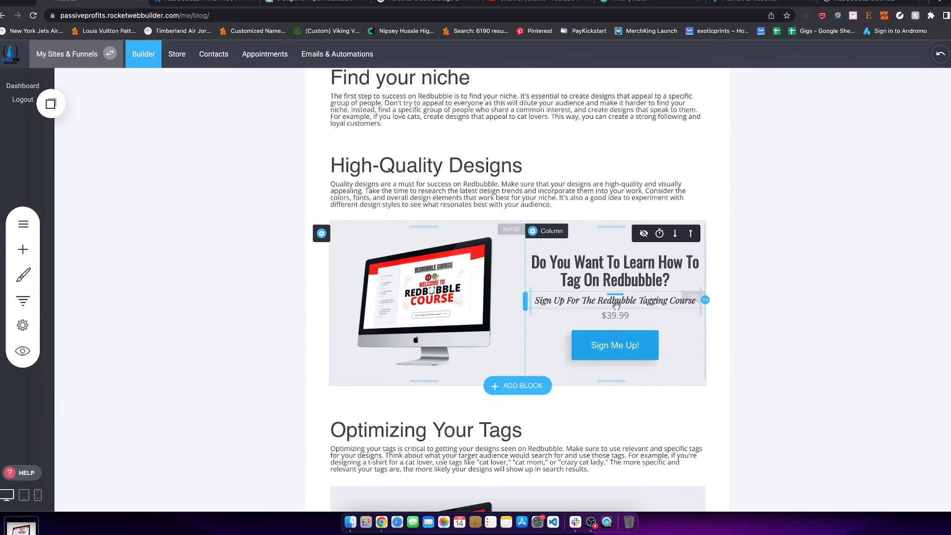
scroll(577, 354, "down", 2)
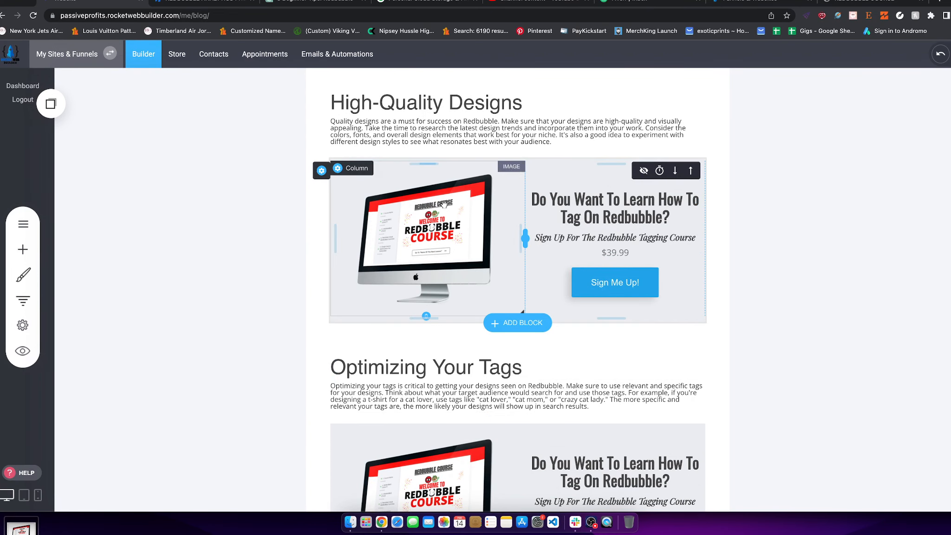
Step: Switch to ChatGPT and copy the whole answer about types of art designs, from its opening sentence through the conclusion
left_click(301, 4)
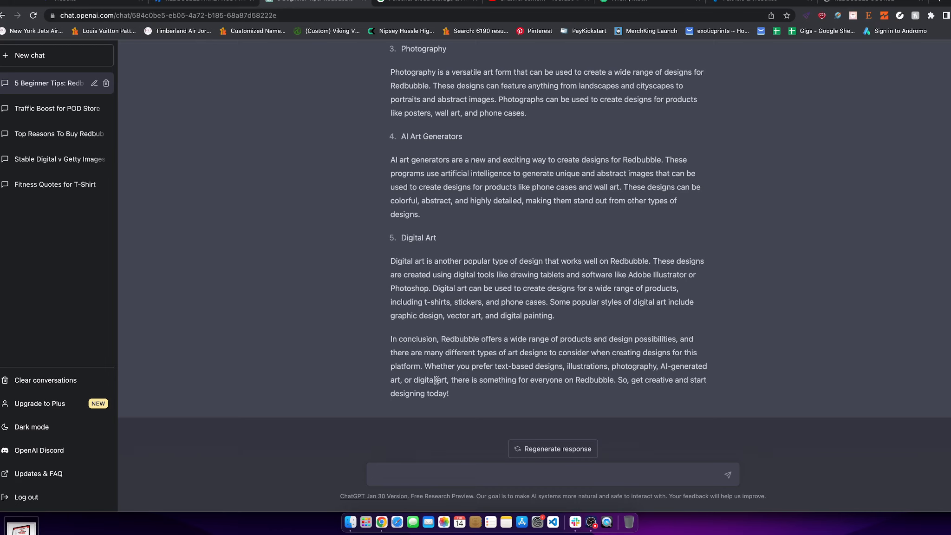
scroll(440, 272, "up", 10)
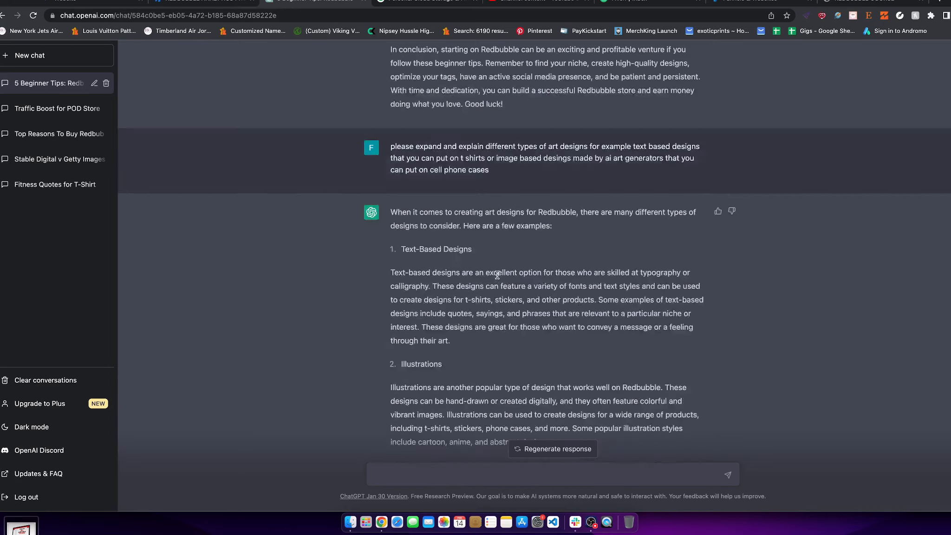
scroll(497, 278, "down", 10)
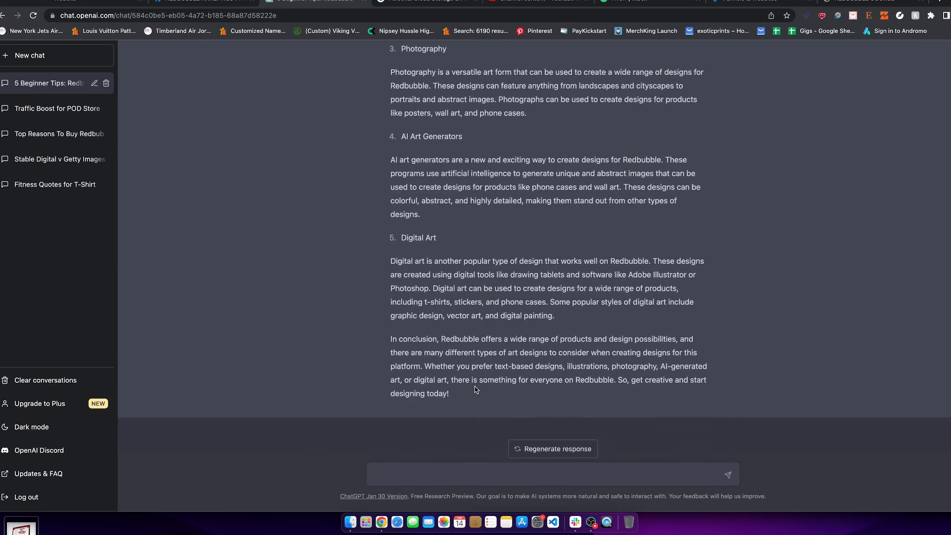
scroll(474, 386, "up", 6)
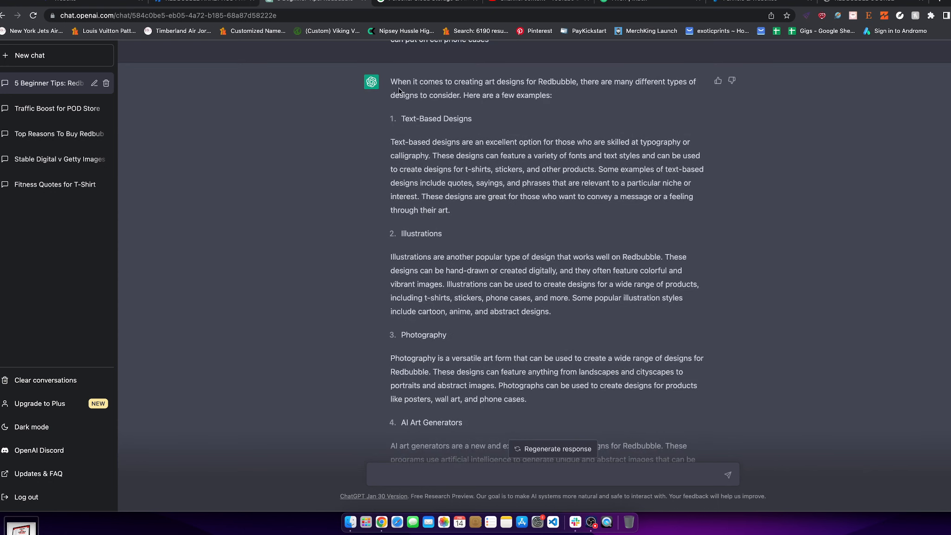
left_click_drag(400, 82, 622, 424)
key("super+c")
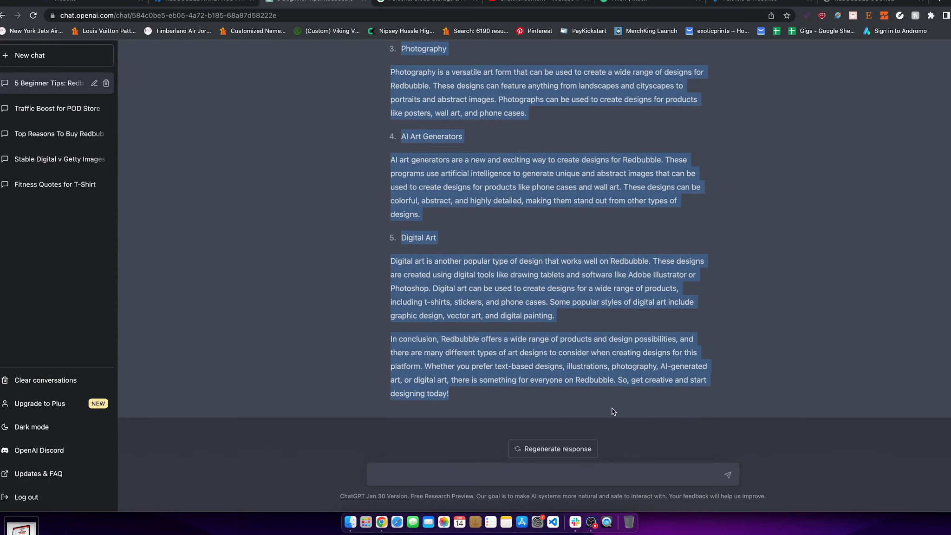
Step: Back in the website builder, add a text widget below the High-Quality Designs paragraph and replace its placeholder with the copied answer
left_click(98, 6)
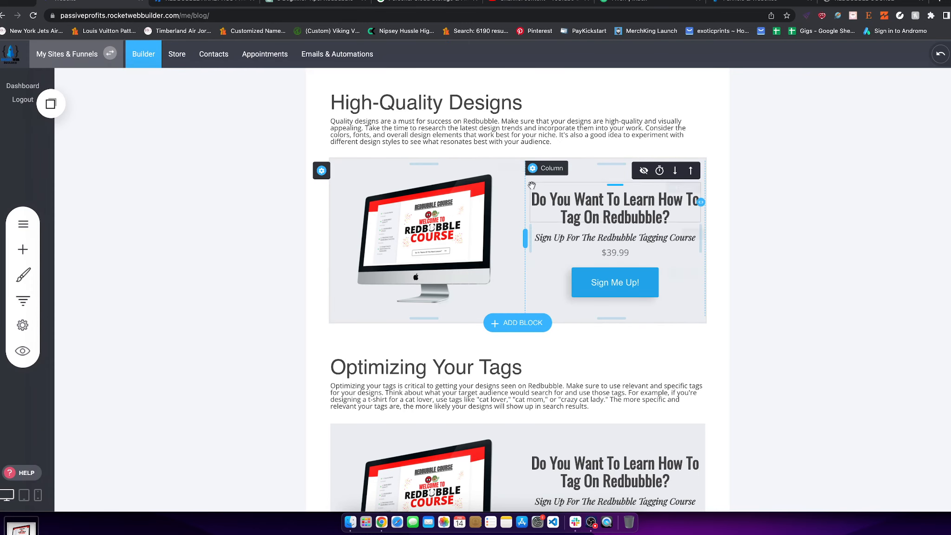
left_click(23, 250)
left_click_drag(125, 111, 441, 156)
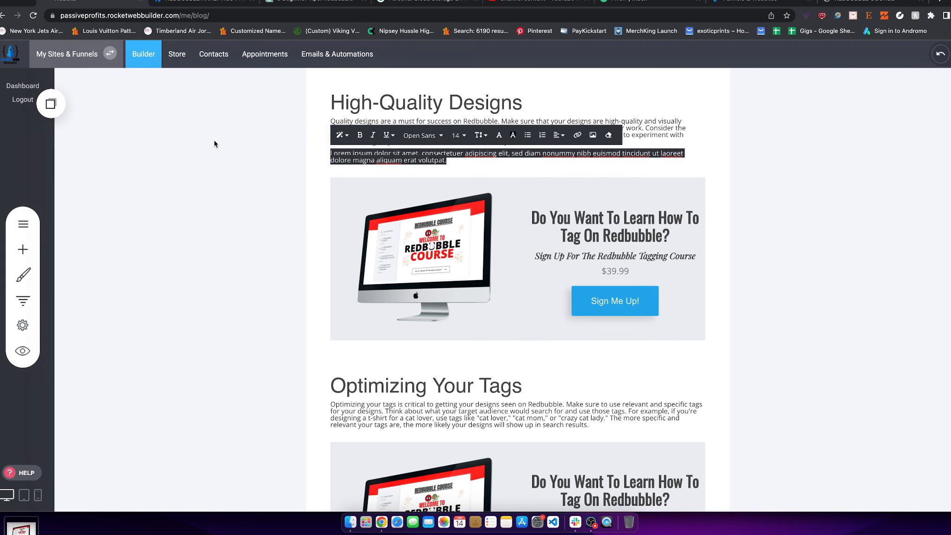
key("super+v")
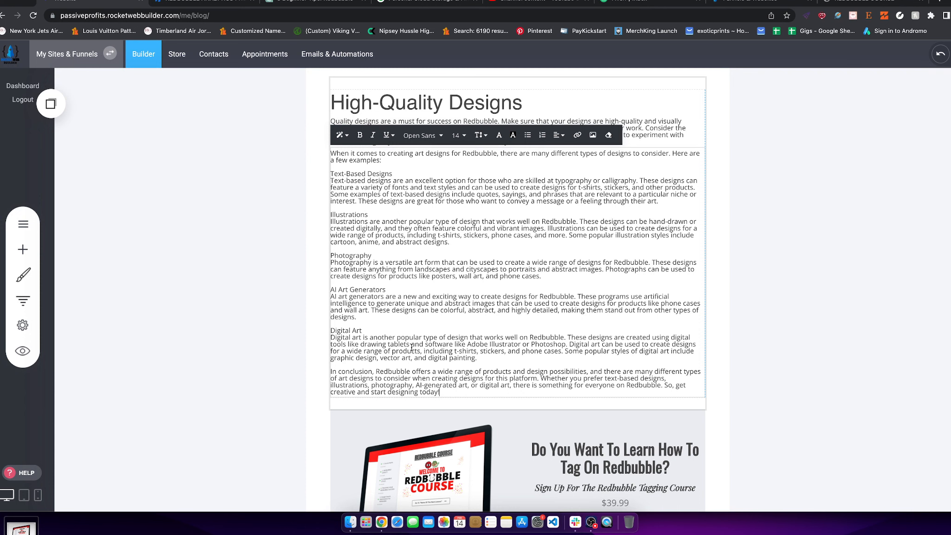
left_click_drag(353, 180, 475, 356)
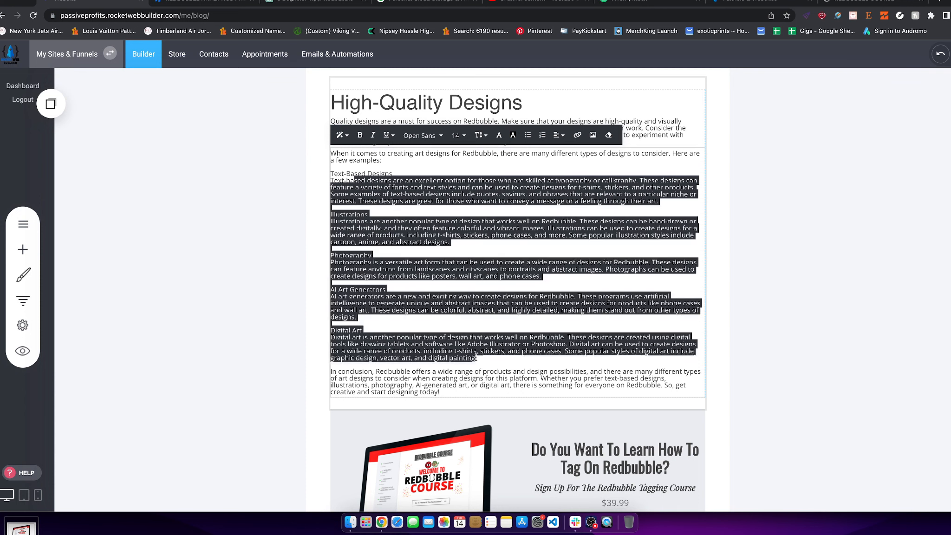
left_click(455, 345)
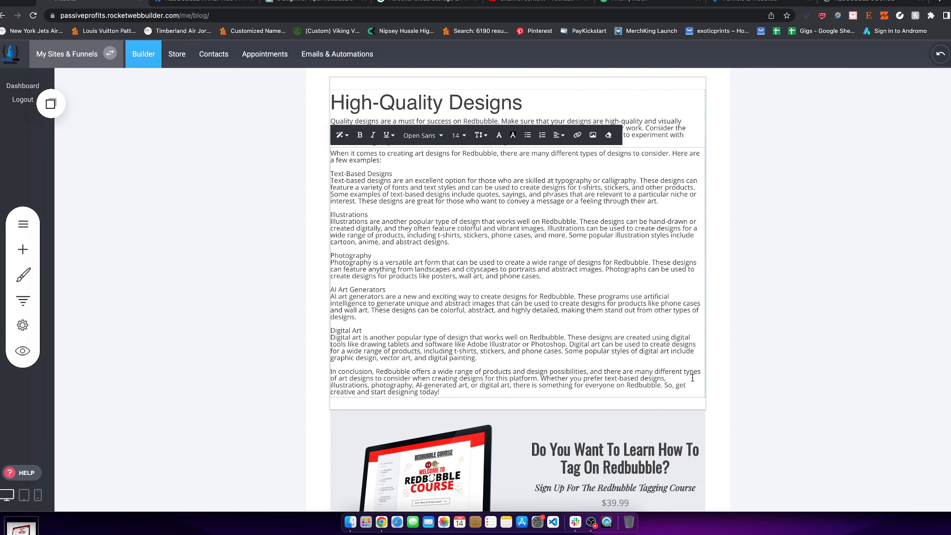
left_click(780, 376)
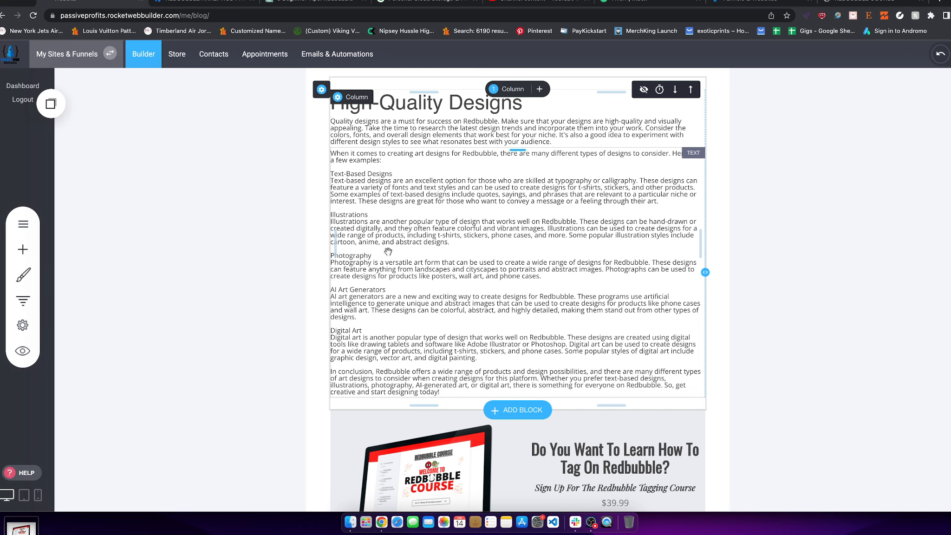
Step: Open the selection of widgets that can be added to the blog post
scroll(387, 251, "down", 5)
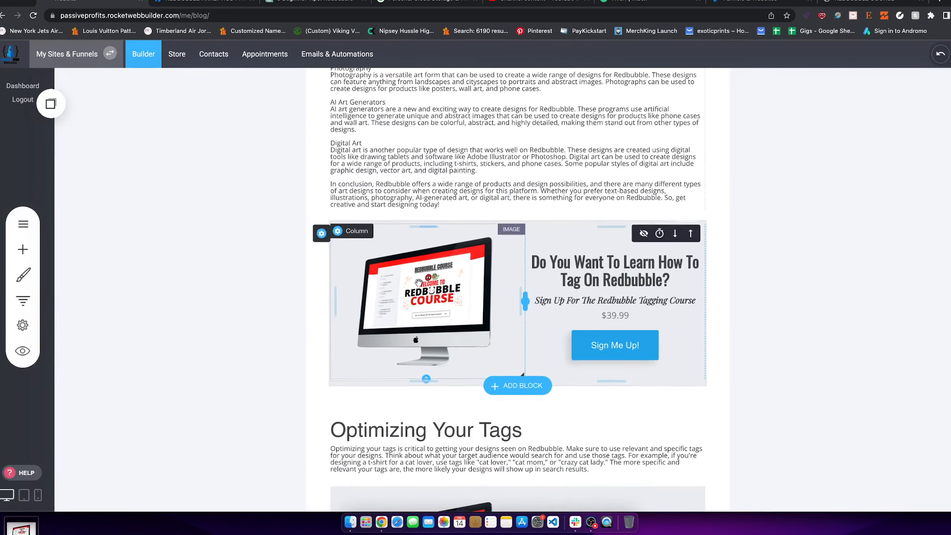
scroll(419, 282, "up", 2)
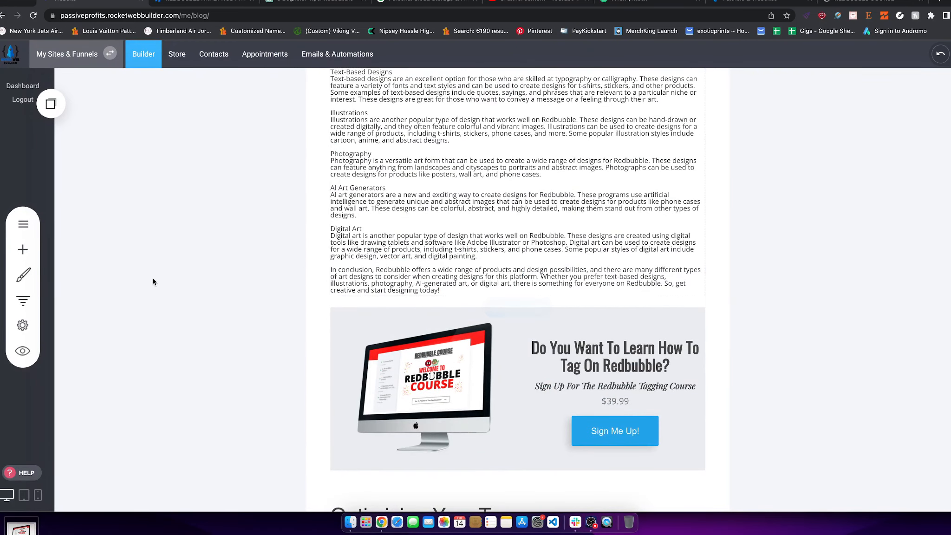
left_click(23, 250)
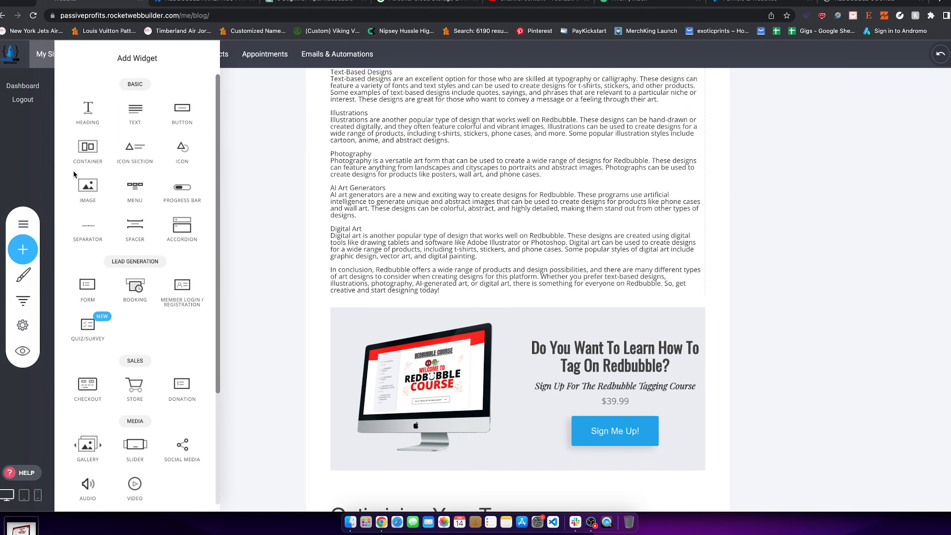
Step: Add an icon section below the concluding paragraph of the High-Quality Designs block, keeping its default check mark icon
left_click_drag(145, 158, 488, 295)
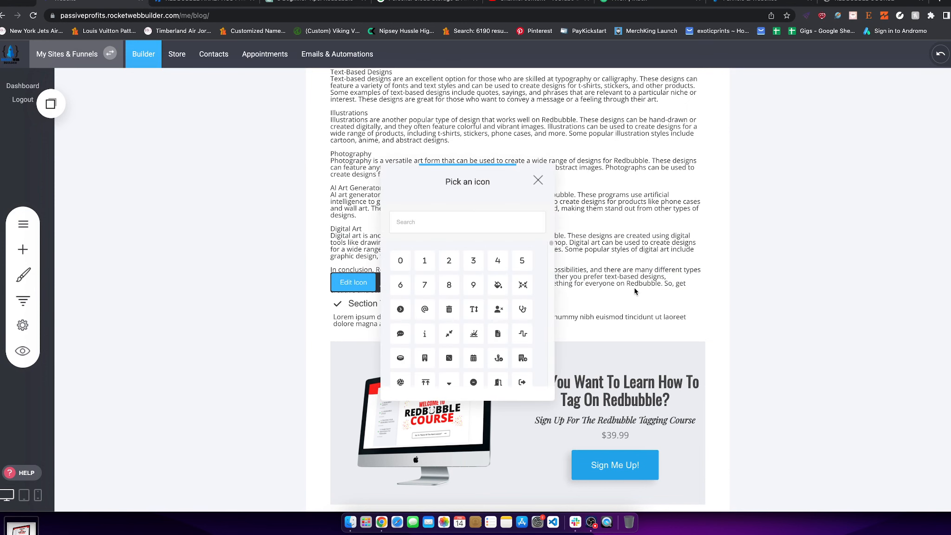
left_click(623, 334)
scroll(376, 289, "up", 3)
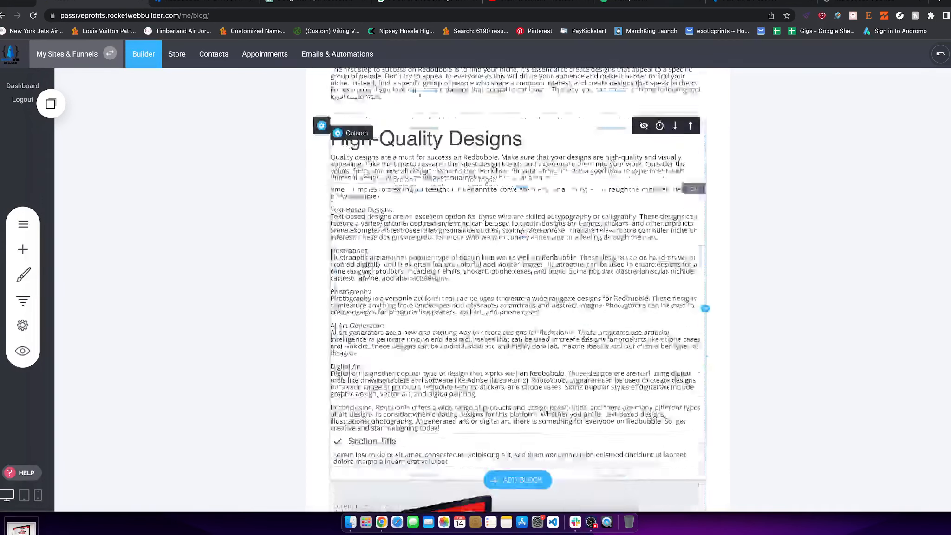
Step: Copy the "Text-Based Designs" subheading from the article text into the icon section's title, replacing the placeholder
scroll(366, 273, "down", 1)
left_click(383, 174)
left_click_drag(401, 172, 317, 173)
key("super+c")
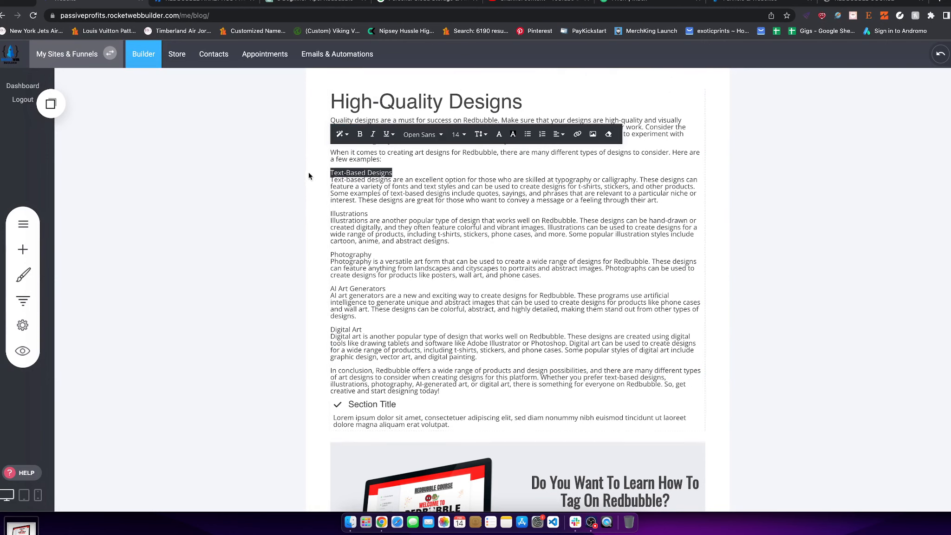
left_click(397, 407)
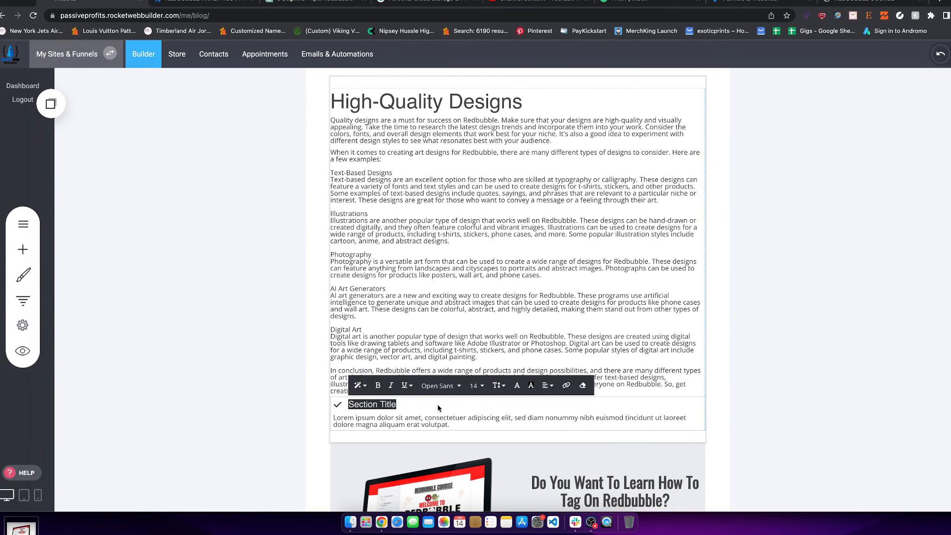
key("super+v")
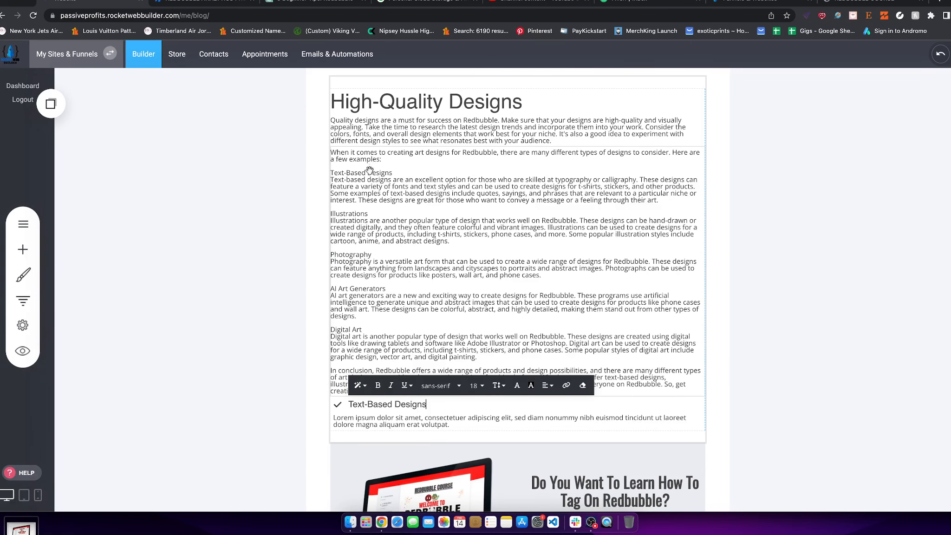
Step: Move the paragraph under "Text-Based Designs" from the article text into the icon section's description, replacing the placeholder text
left_click(367, 168)
left_click_drag(614, 203, 325, 182)
key("cmd+c")
key("BackSpace")
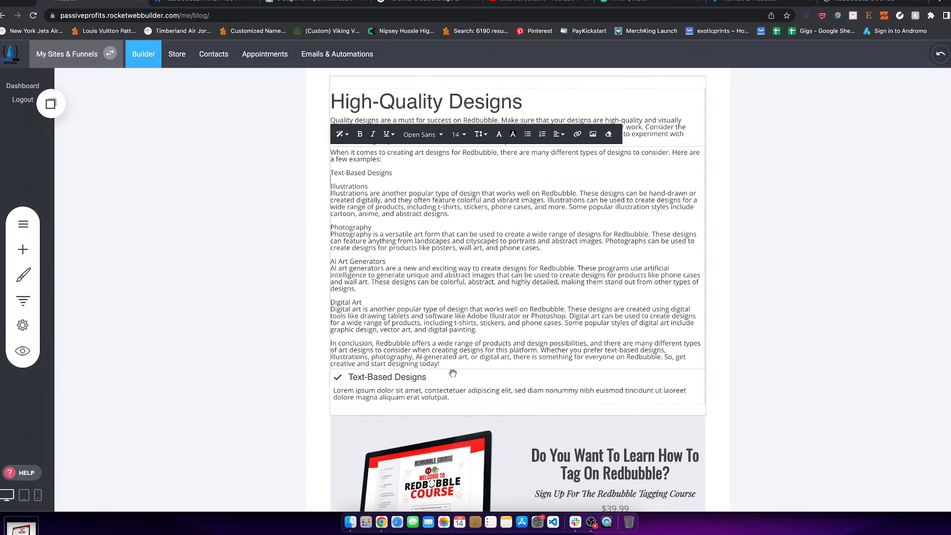
left_click(461, 395)
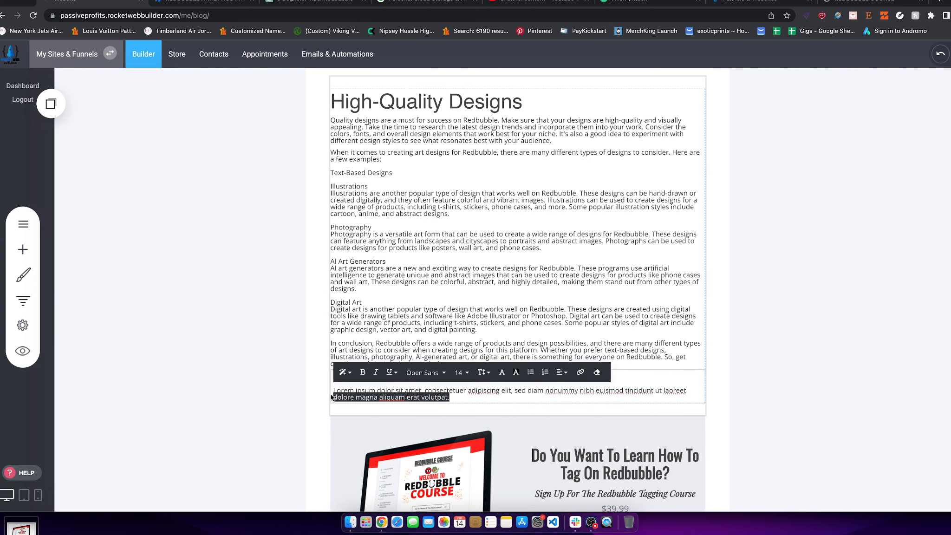
left_click_drag(332, 397, 333, 390)
key("cmd+v")
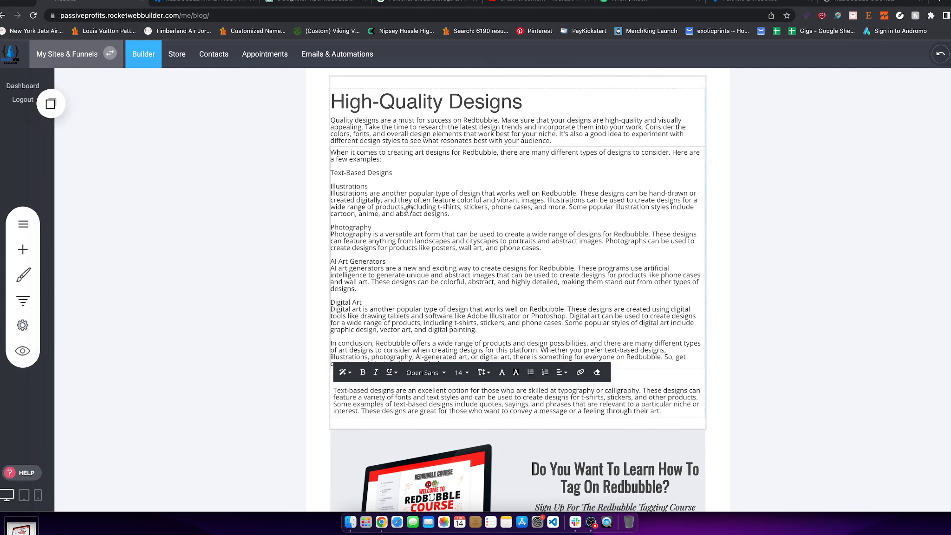
Step: Remove the "Text-Based Designs" and "Illustrations" subheadings from the article text
left_click(338, 170)
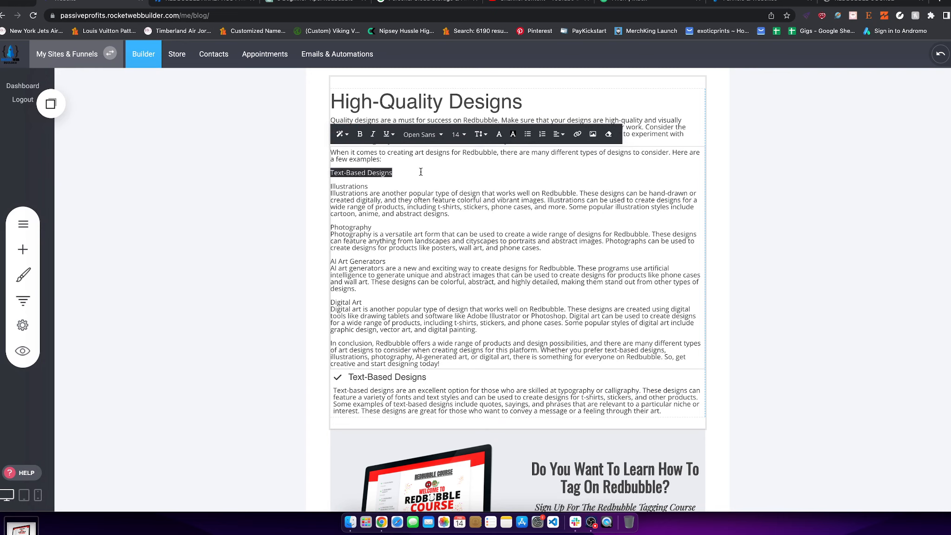
left_click_drag(376, 188, 324, 189)
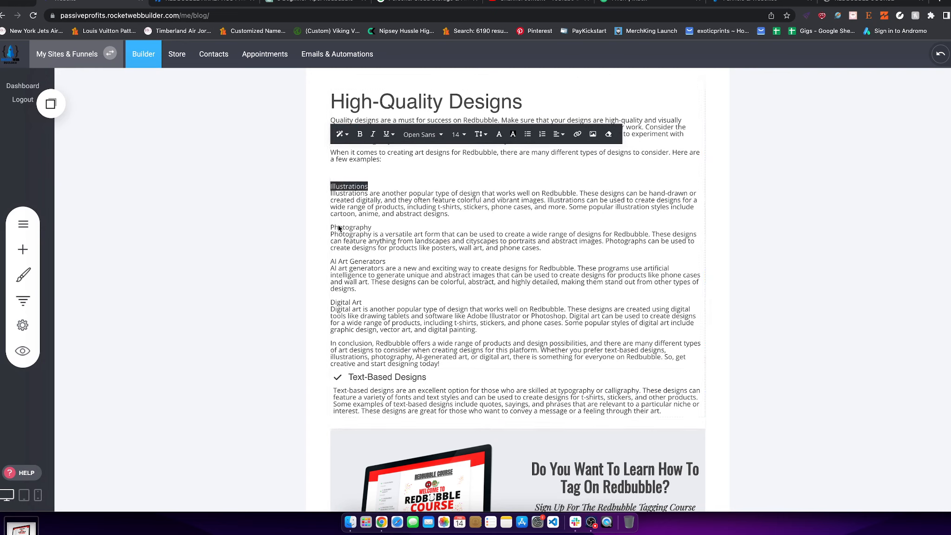
key("BackSpace")
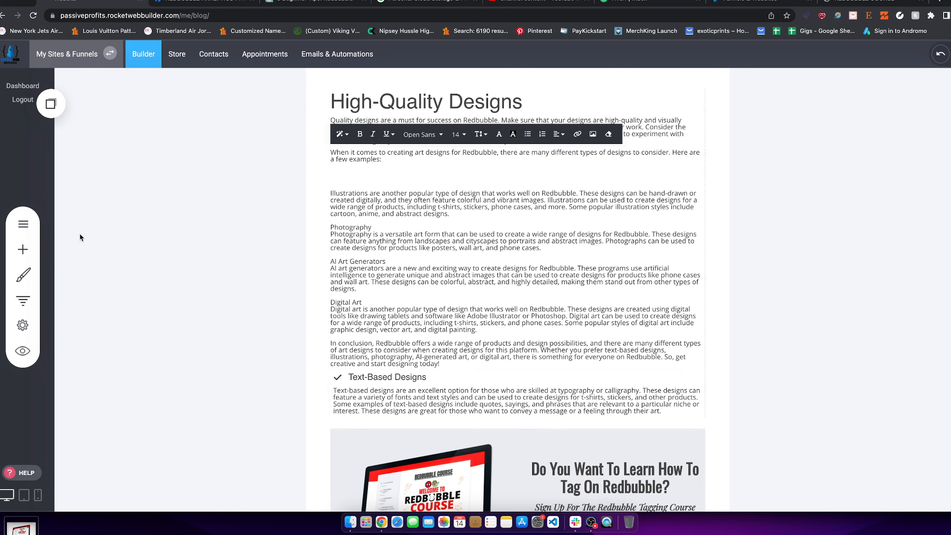
Step: Copy the Text-Based Designs icon section and place two copies of it directly below the original
left_click(425, 391)
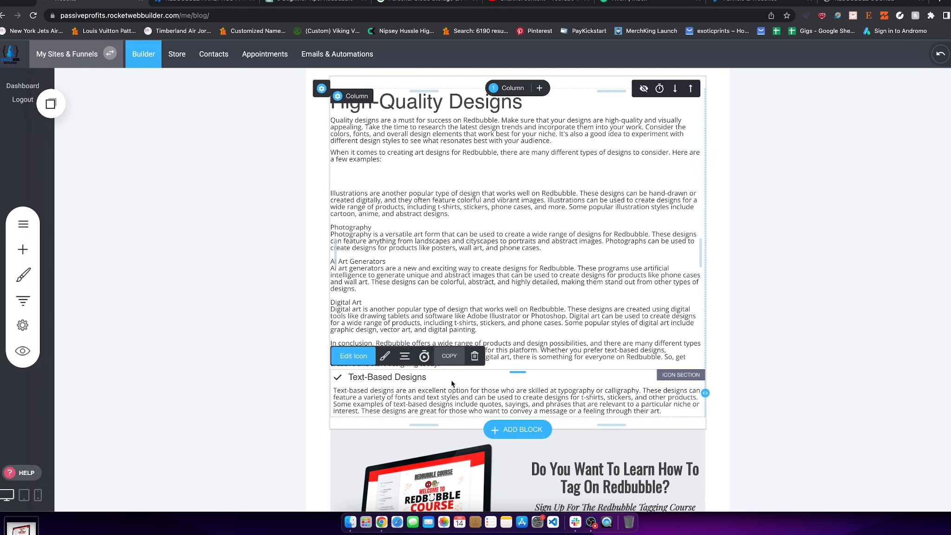
left_click(894, 391)
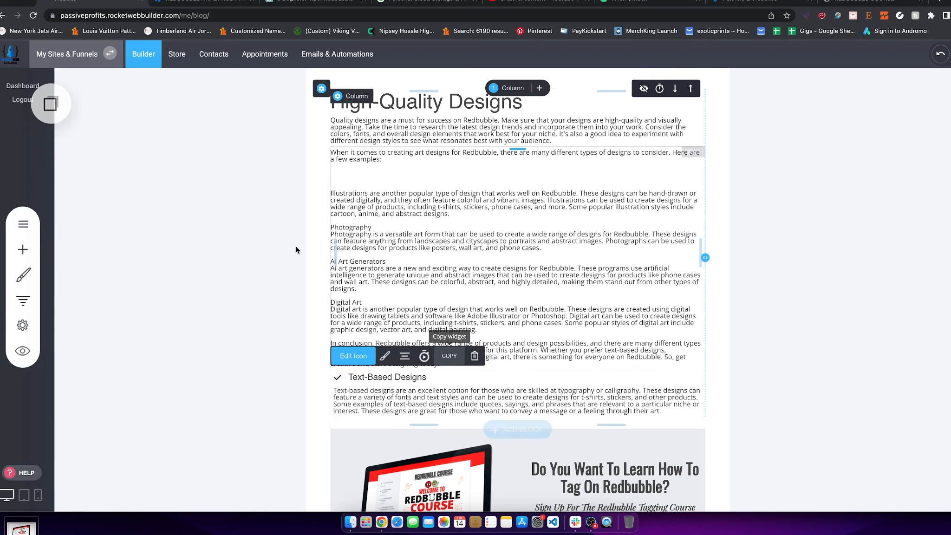
left_click(51, 103)
left_click(85, 131)
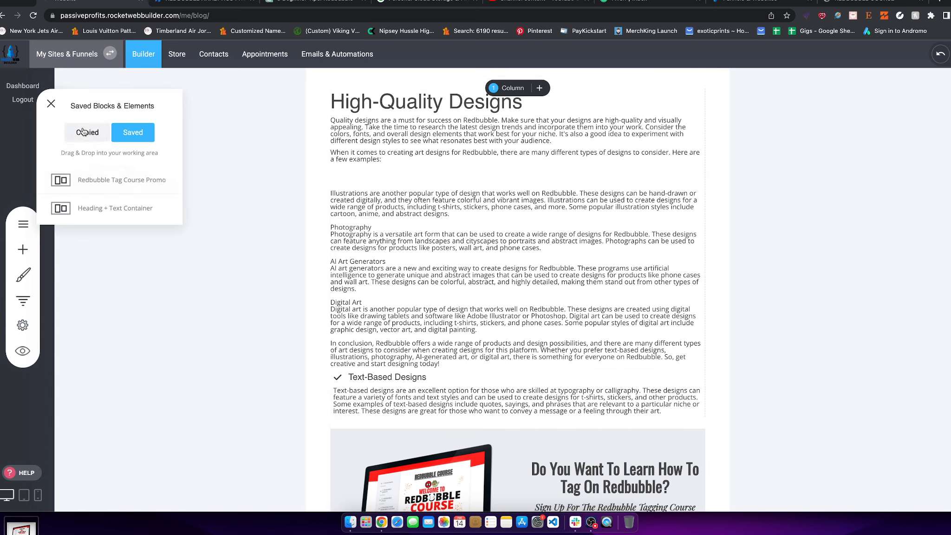
left_click_drag(543, 413, 544, 415)
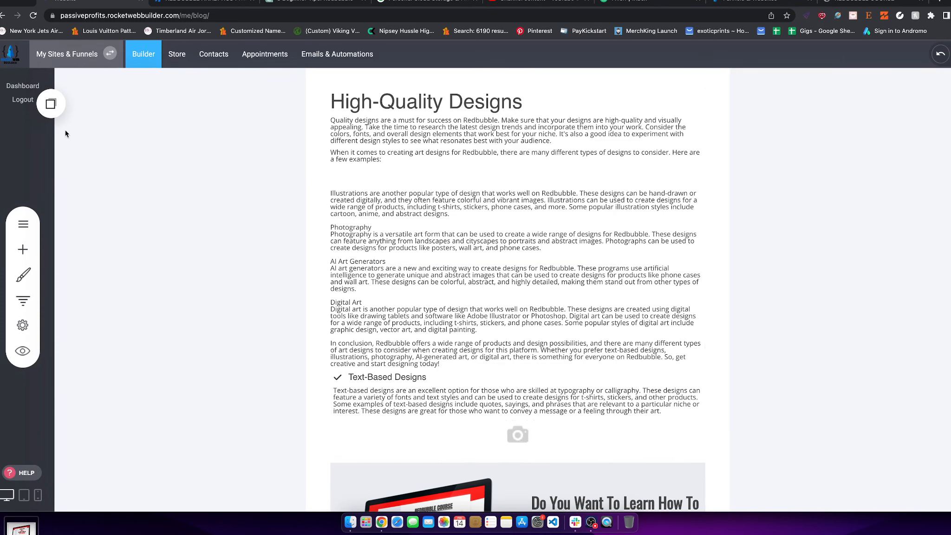
left_click(65, 130)
left_click_drag(86, 195, 421, 413)
Step: Title the second icon section "Illustrations" and move the illustrations paragraph from the article text into its description
left_click(423, 425)
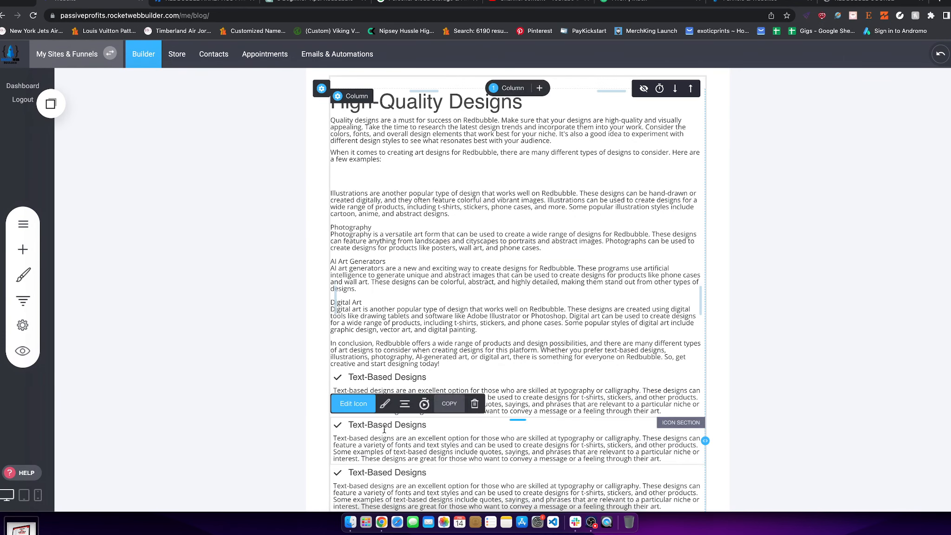
type("Illustrations")
left_click(422, 207)
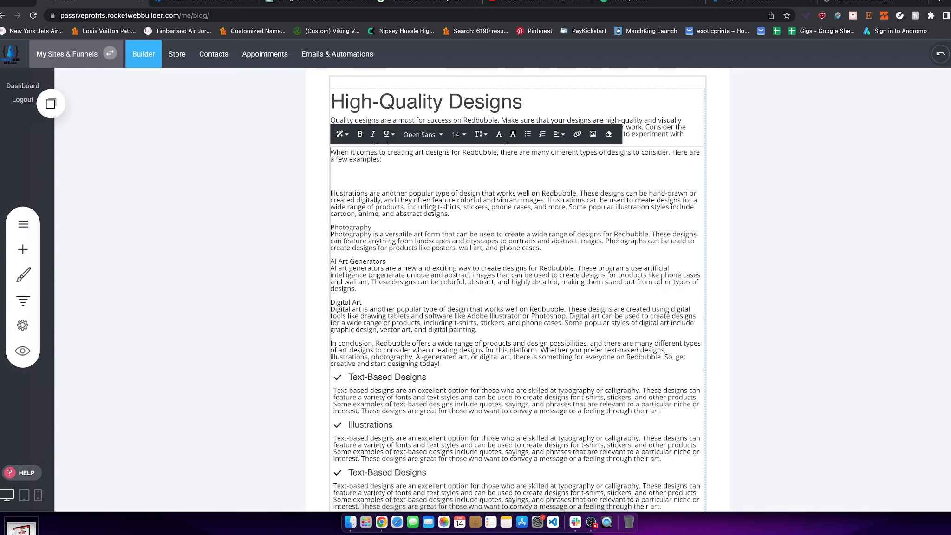
triple_click(454, 215)
key("super+c")
key("BackSpace")
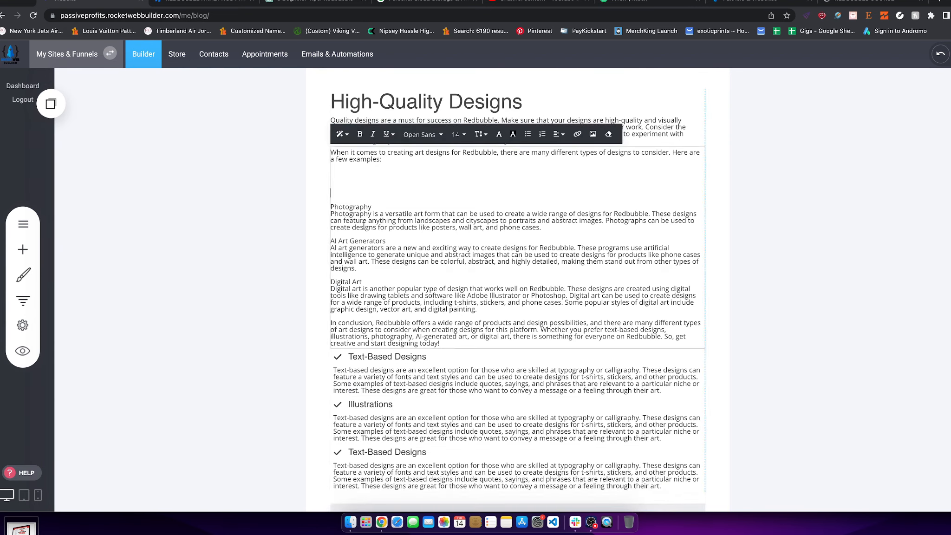
scroll(376, 379, "down", 7)
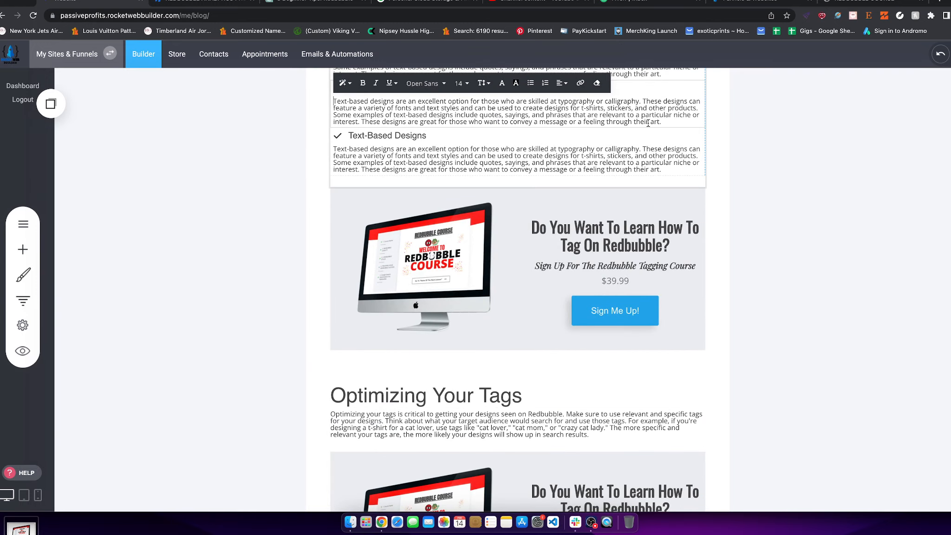
left_click_drag(676, 123, 324, 101)
key("super+v")
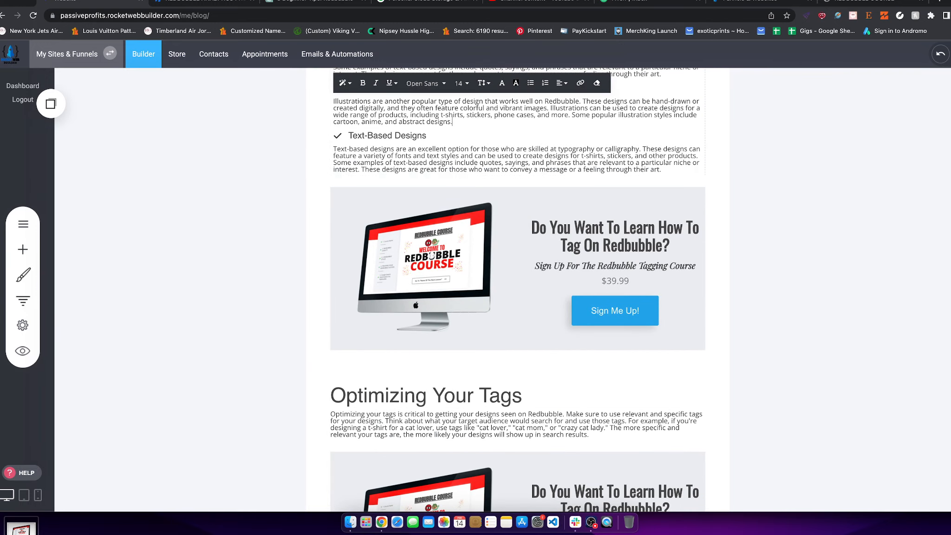
Step: Move the photography paragraph from the article text into the third icon section's description, replacing the duplicated text-based designs text
scroll(557, 279, "up", 2)
left_click(756, 200)
key("super+z")
scroll(428, 199, "down", 5)
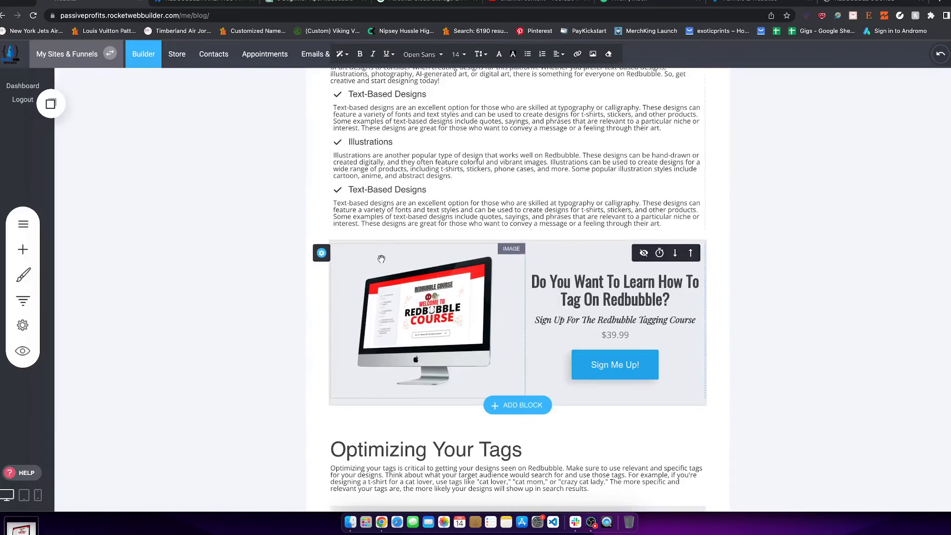
left_click(428, 200)
left_click_drag(665, 224, 320, 203)
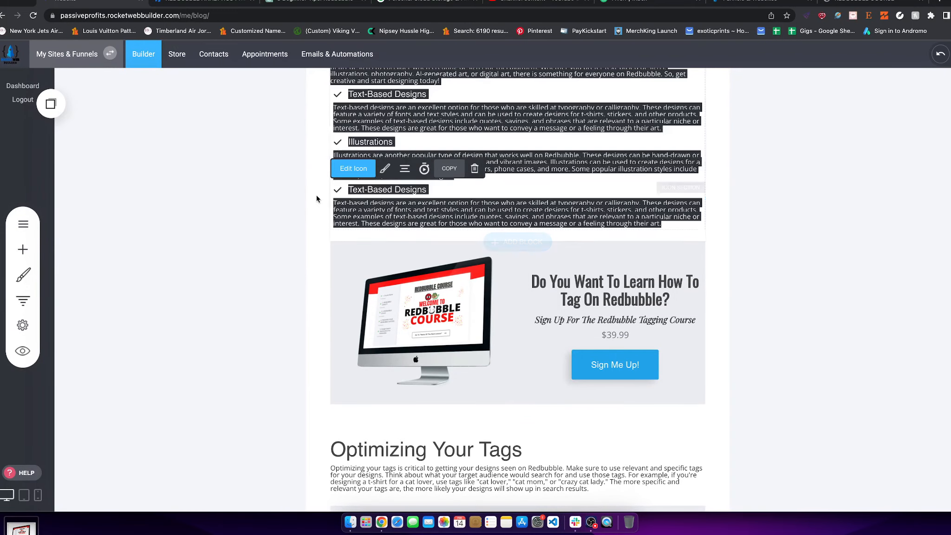
left_click(333, 204)
type("Photography is a versatile art form that can be used to create a wide range of designs for Redbubble. These designs can feature anything from landscapes and cityscapes to portraits and abstract images. Photographs can be used to create designs for products like posters, wall art, and phone cases.")
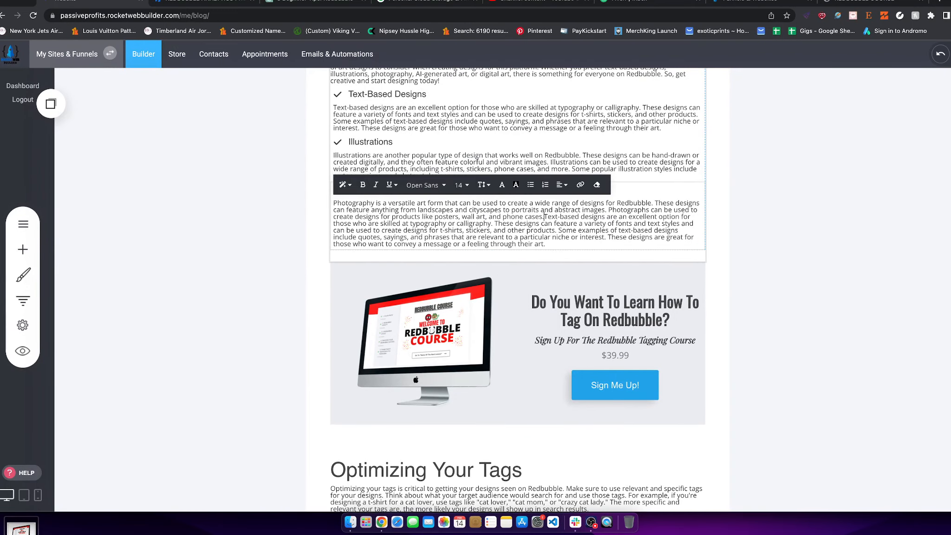
left_click_drag(570, 241, 329, 204)
key("BackSpace")
type("Photography is a versatile art form that can be used to create a wide range of designs for Redbubble. These designs can feature anything from landscapes and cityscapes to portraits and abstract images. Photographs can be used to create designs for products like posters, wall art, and phone cases.")
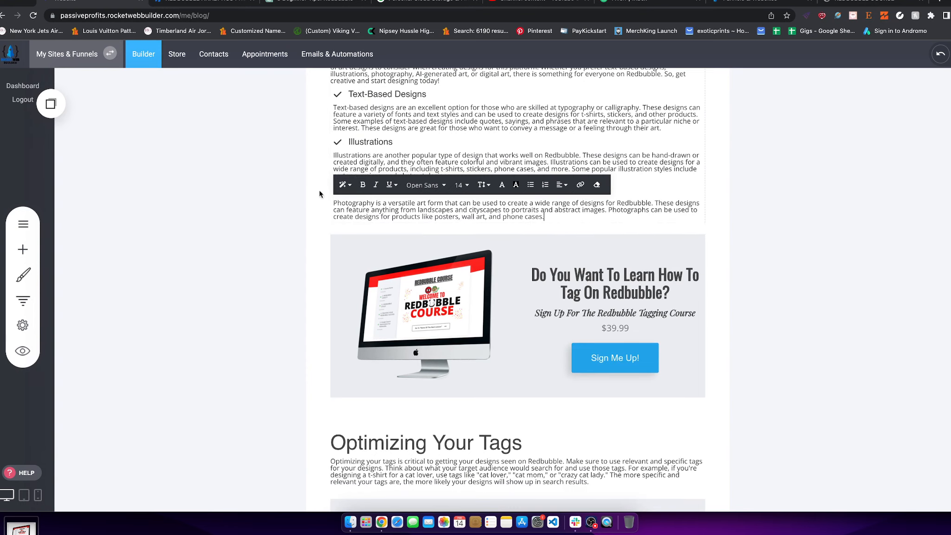
Step: Move the "Photography" subheading from the article text into the third icon section's title, replacing the duplicated title
left_click(828, 216)
scroll(403, 192, "up", 3)
scroll(403, 193, "up", 5)
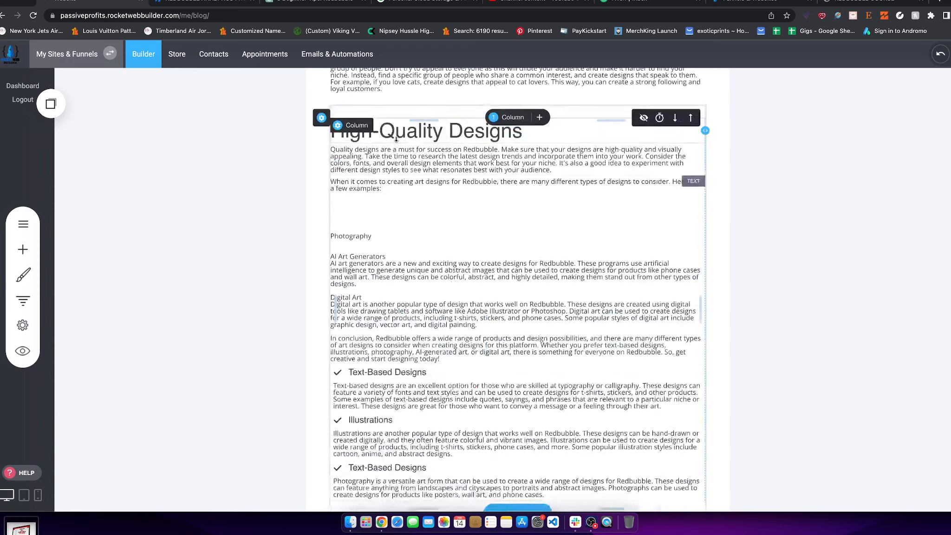
left_click(373, 266)
left_click_drag(373, 266, 321, 266)
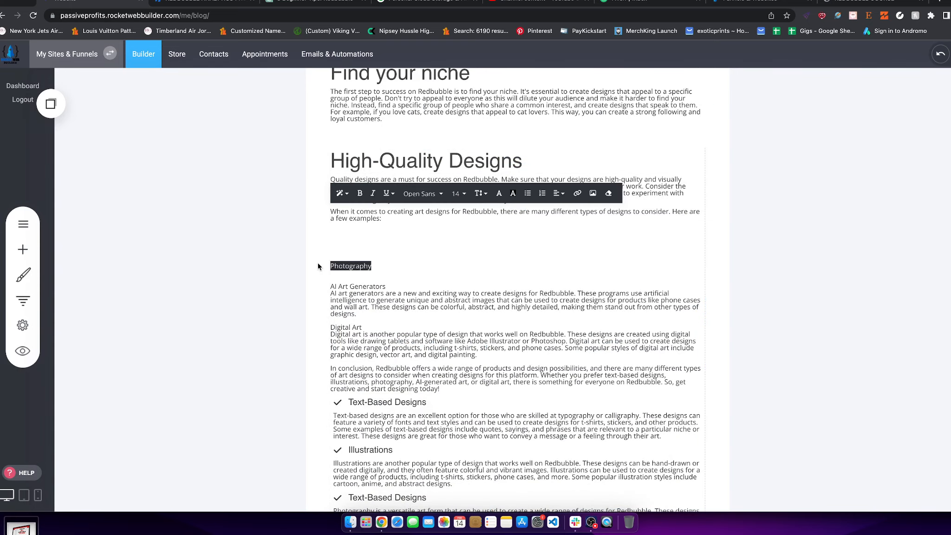
key("BackSpace")
scroll(401, 311, "down", 5)
left_click(401, 311)
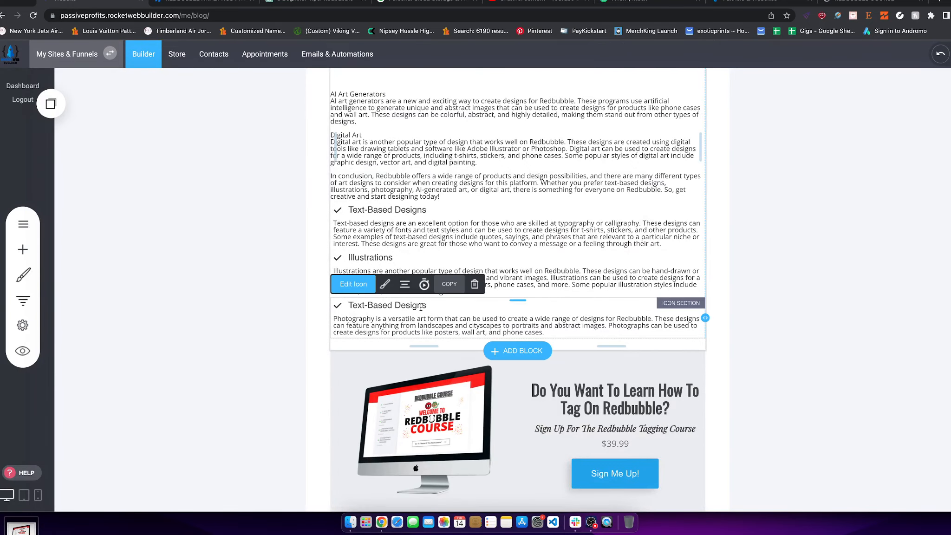
left_click_drag(426, 306, 347, 305)
key("BackSpace")
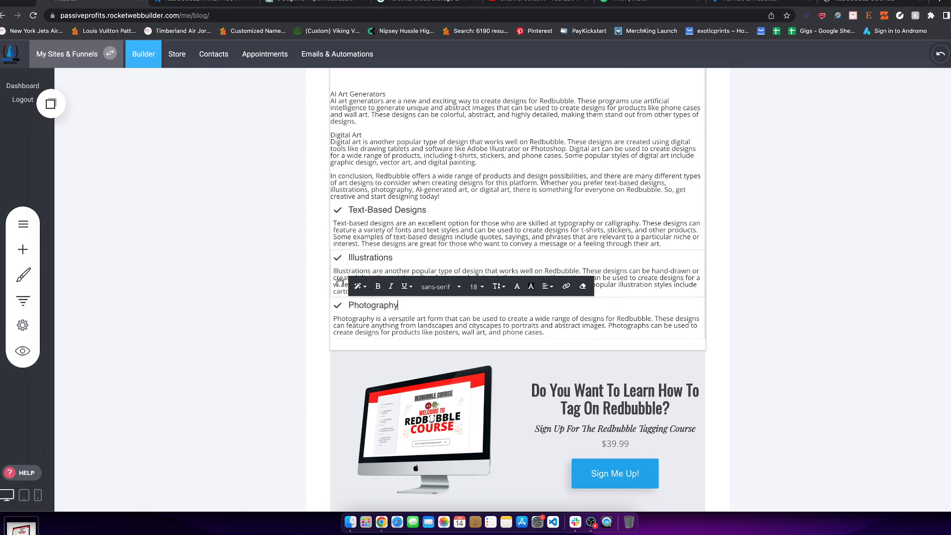
scroll(443, 278, "up", 3)
left_click_drag(425, 324, 401, 305)
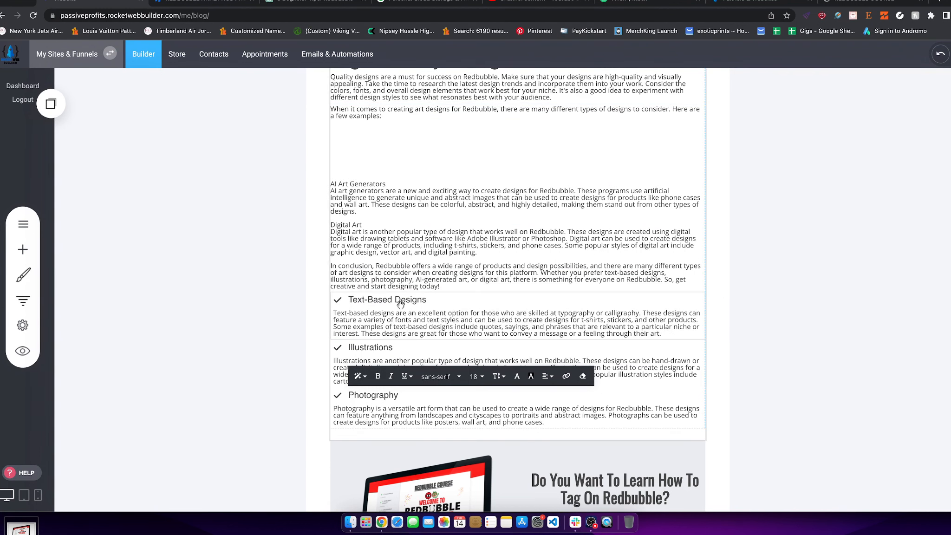
left_click(419, 172)
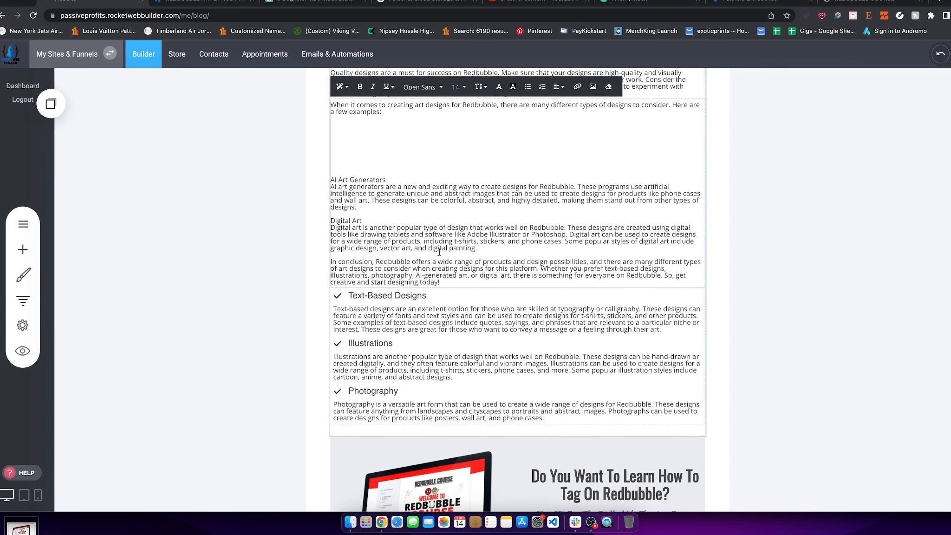
scroll(439, 252, "down", 1)
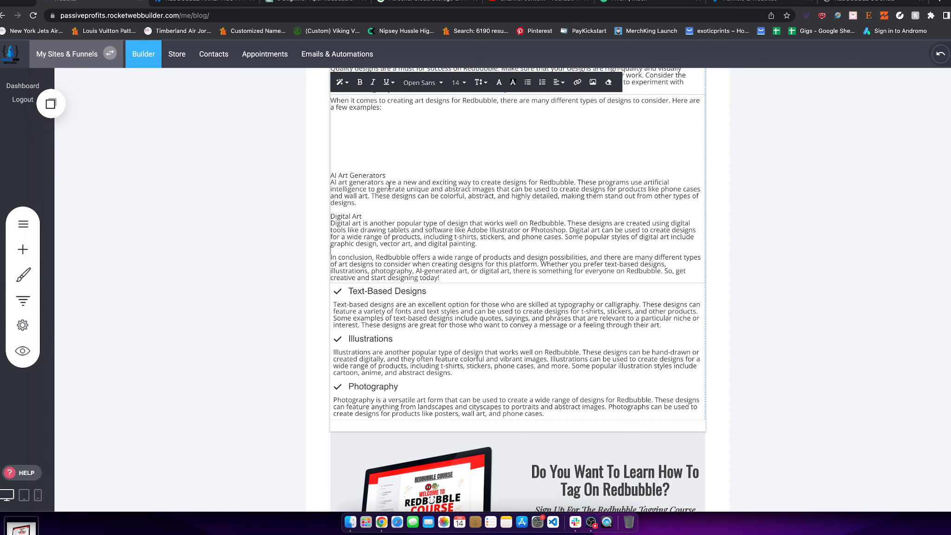
scroll(389, 186, "down", 5)
scroll(347, 237, "up", 5)
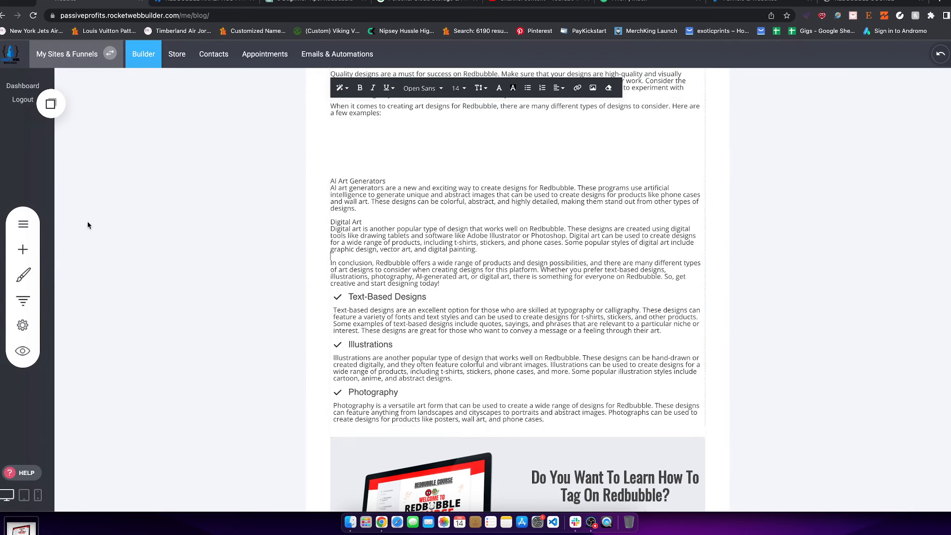
Step: Copy the Photography icon section and place one copy directly below it
left_click(33, 257)
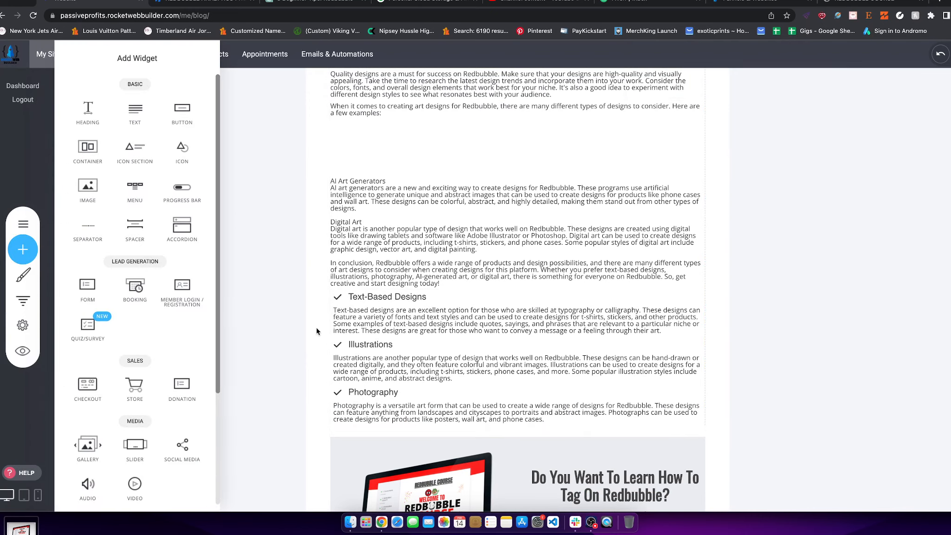
left_click(381, 403)
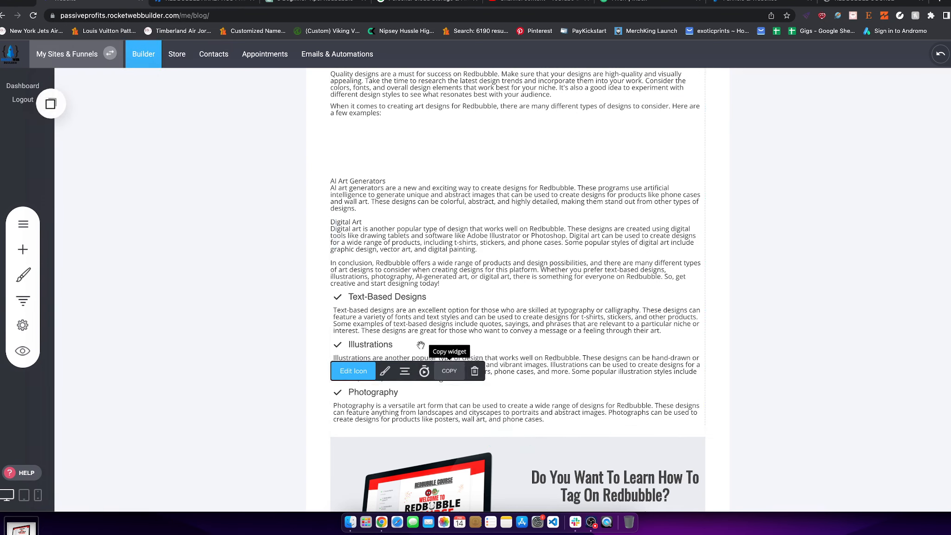
left_click(52, 103)
left_click_drag(101, 205, 417, 421)
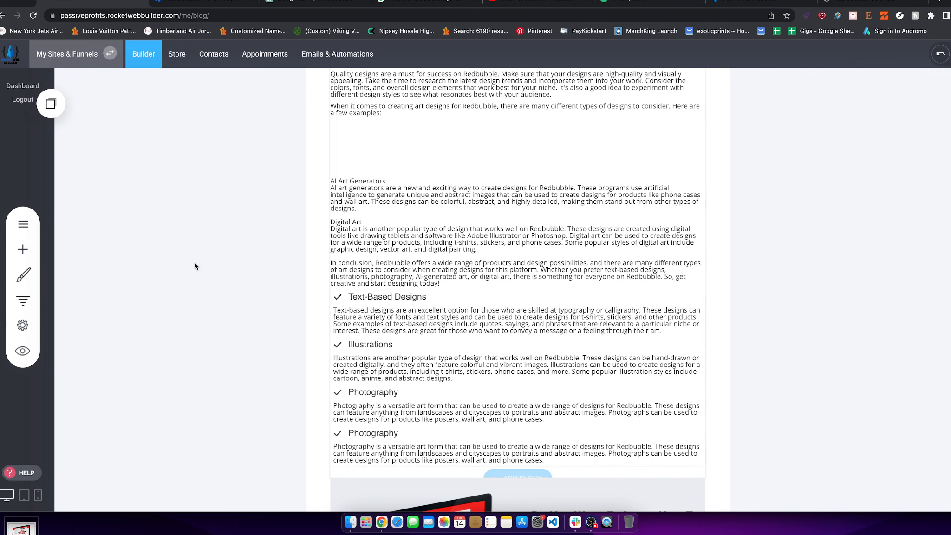
Step: Place another copy of the Photography icon section at the end of the icon sections, above the Redbubble course banner
left_click(51, 103)
left_click_drag(102, 204, 517, 492)
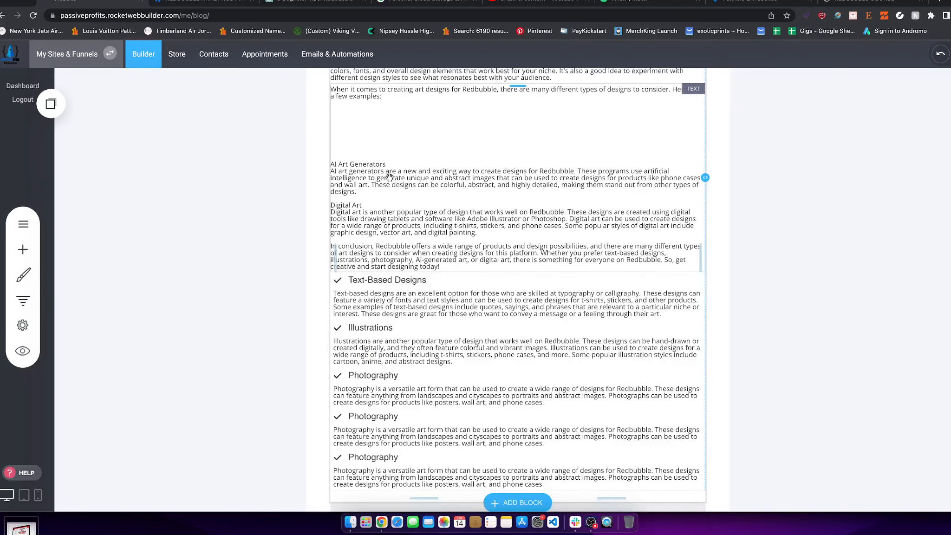
Step: Copy the "AI Art Generators" subheading from the article text into the fourth icon section's title, replacing the duplicated title
left_click(389, 177)
left_click_drag(394, 165, 320, 162)
key("ctrl+c")
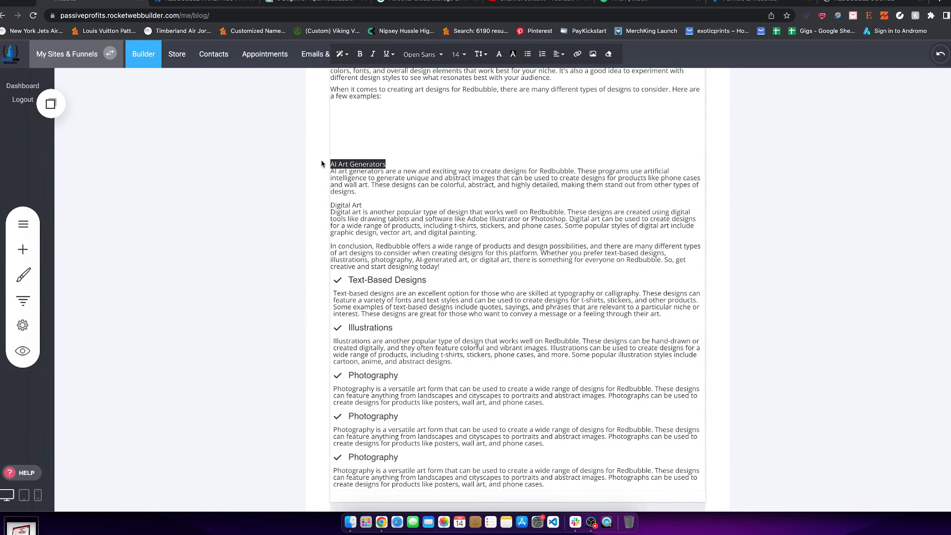
scroll(395, 400, "down", 3)
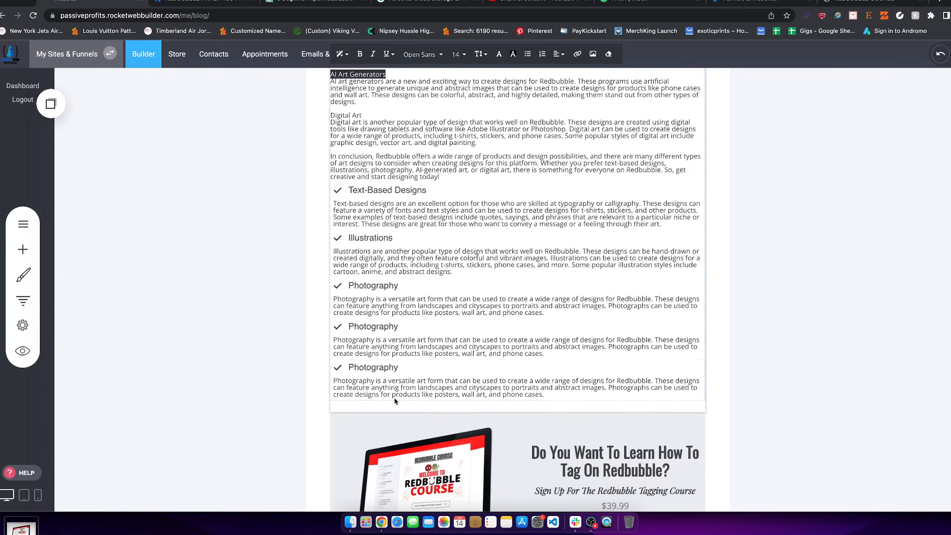
left_click(366, 280)
left_click(385, 332)
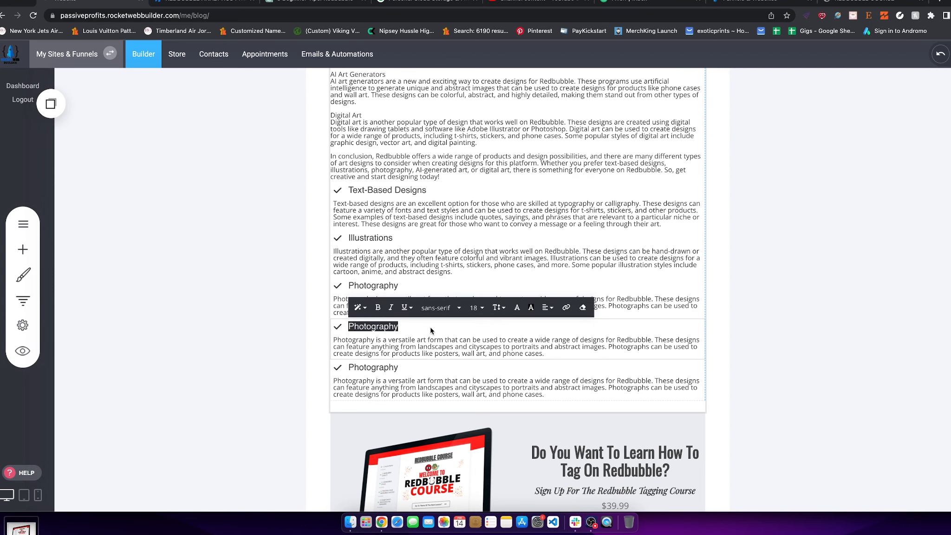
key("ctrl+v")
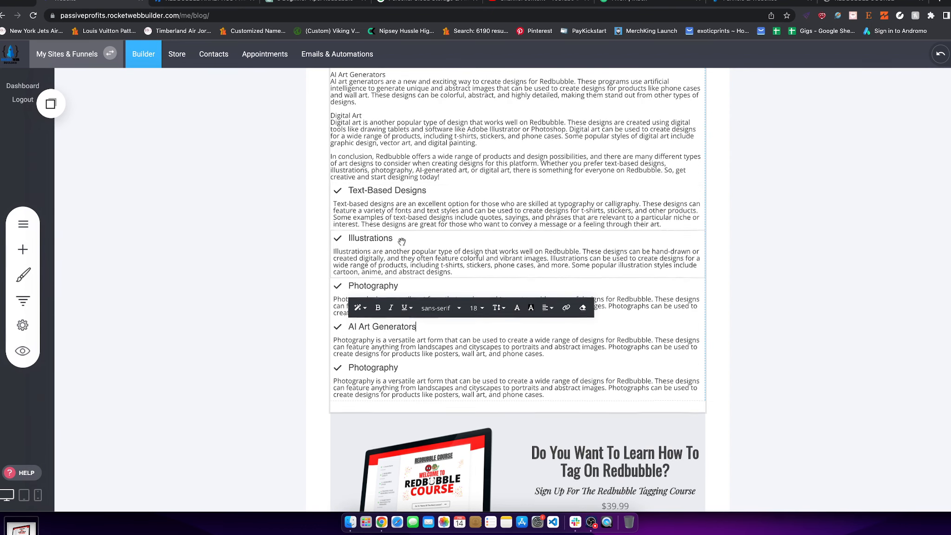
Step: Move the AI art generators paragraph from the article text into the fourth icon section's description, replacing the duplicated photography text
scroll(414, 278, "up", 4)
left_click(376, 233)
scroll(374, 163, "down", 5)
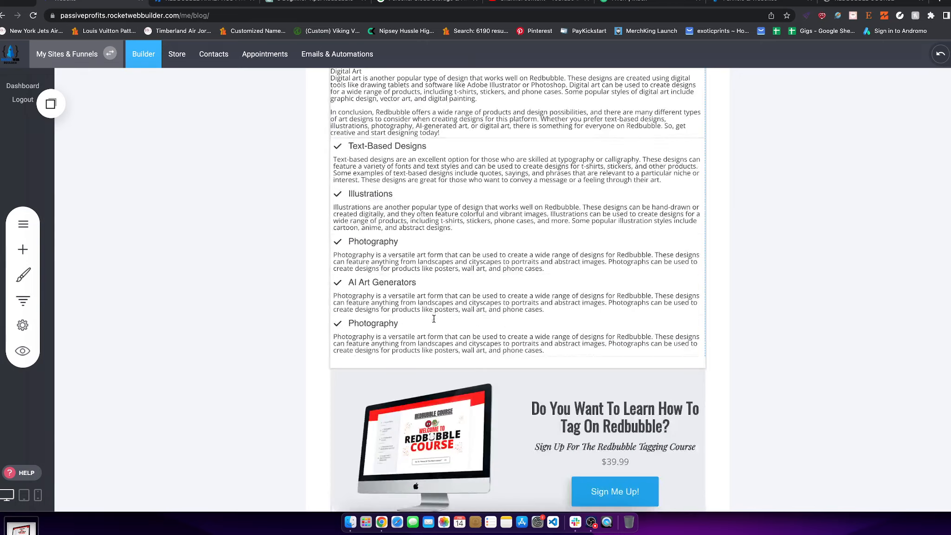
scroll(374, 134, "up", 2)
left_click_drag(363, 126, 329, 107)
key("BackSpace")
scroll(456, 289, "down", 3)
scroll(455, 290, "down", 1)
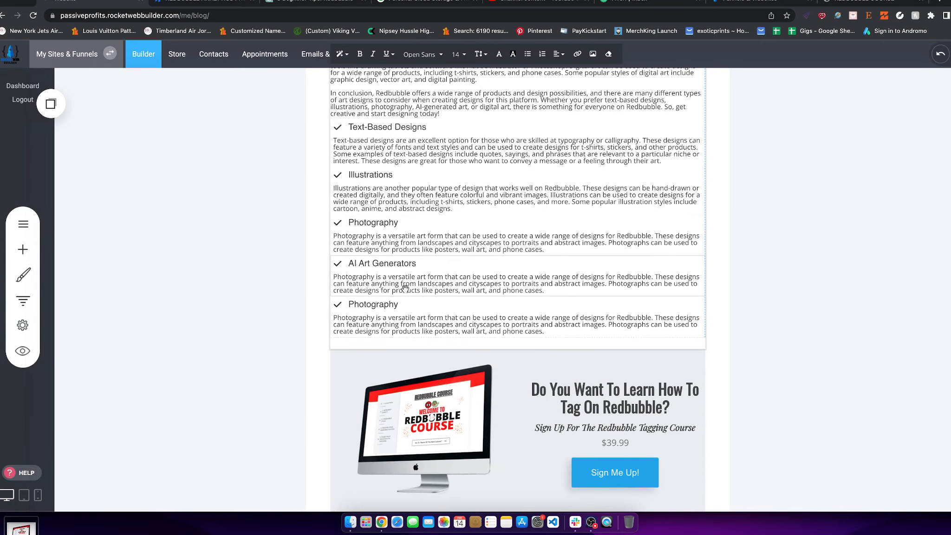
left_click(506, 288)
left_click_drag(546, 291, 353, 275)
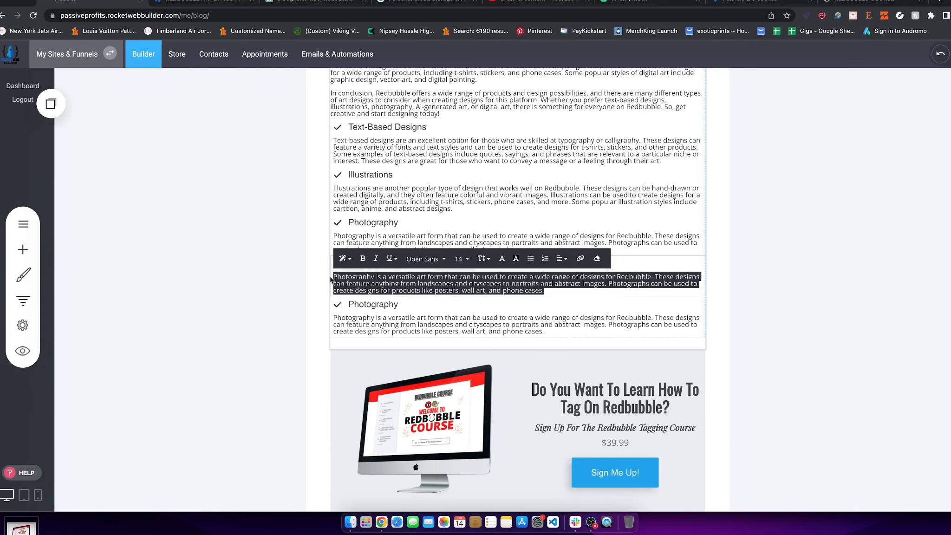
type("AI art generators are a new and exciting way to create designs for Redbubble. These programs use artificial intelligence to generate unique and abstract images that can be used to create designs for products like phone cases and wall art. These designs can be colorful, abstract, and highly detailed, making them stand out in a crowded marketplace.")
Step: Delete the leftover "AI Art Generators" subheading and surplus empty lines above the "Digital Art" subheading in the article text
scroll(596, 271, "up", 1)
scroll(595, 271, "up", 9)
scroll(404, 381, "down", 4)
left_click(402, 324)
key("BackSpace")
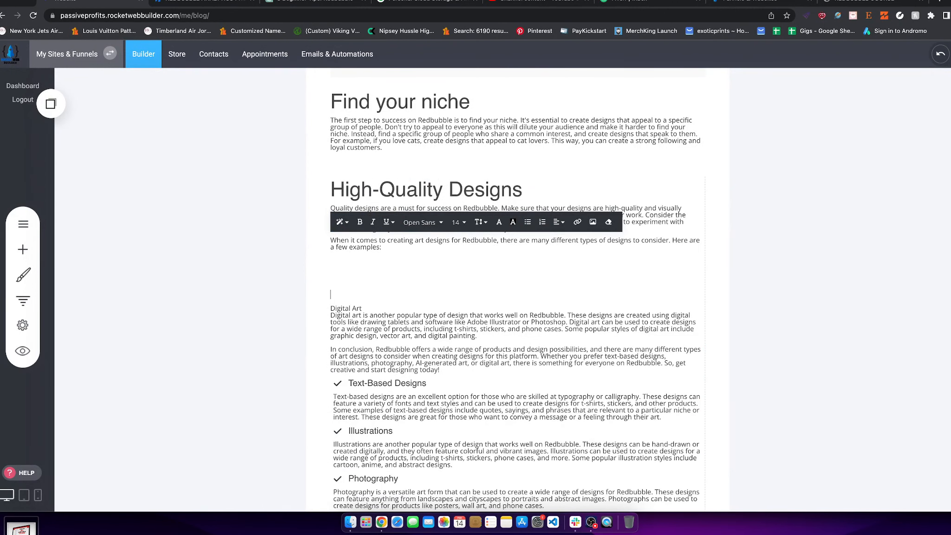
Step: Move the "Digital Art" subheading from the article text into the last icon section's title, replacing the duplicated "Photography" title
left_click_drag(376, 305, 329, 308)
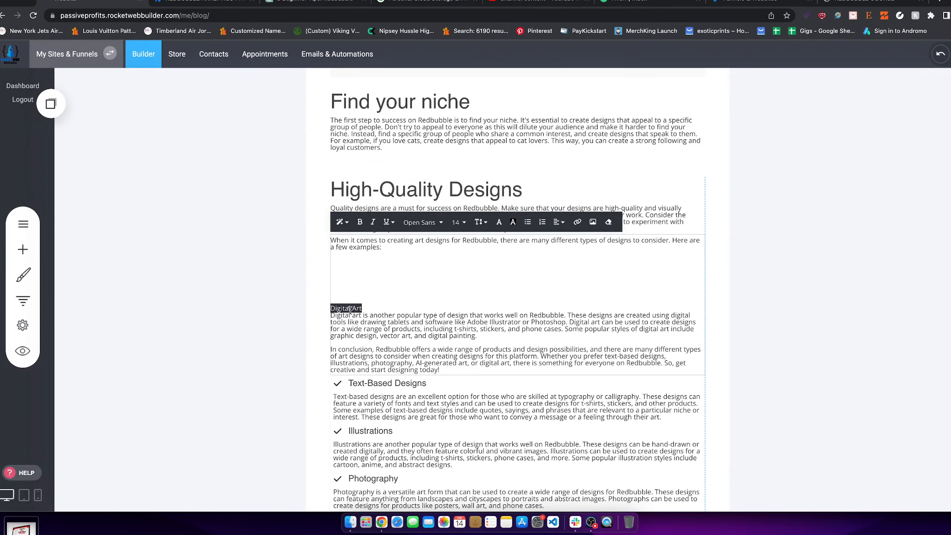
scroll(496, 270, "down", 2)
left_click_drag(497, 269, 324, 241)
scroll(323, 241, "down", 14)
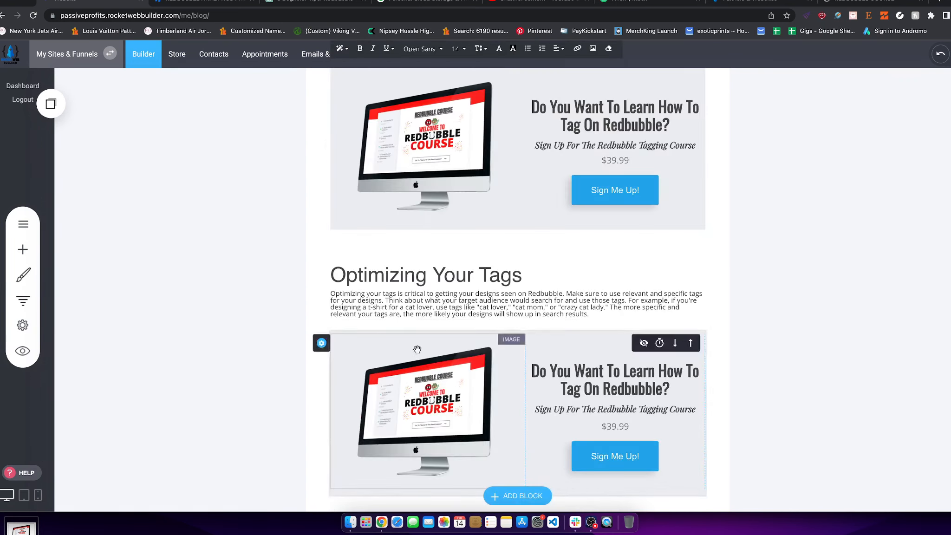
scroll(400, 292, "up", 6)
scroll(399, 292, "up", 1)
double_click(397, 243)
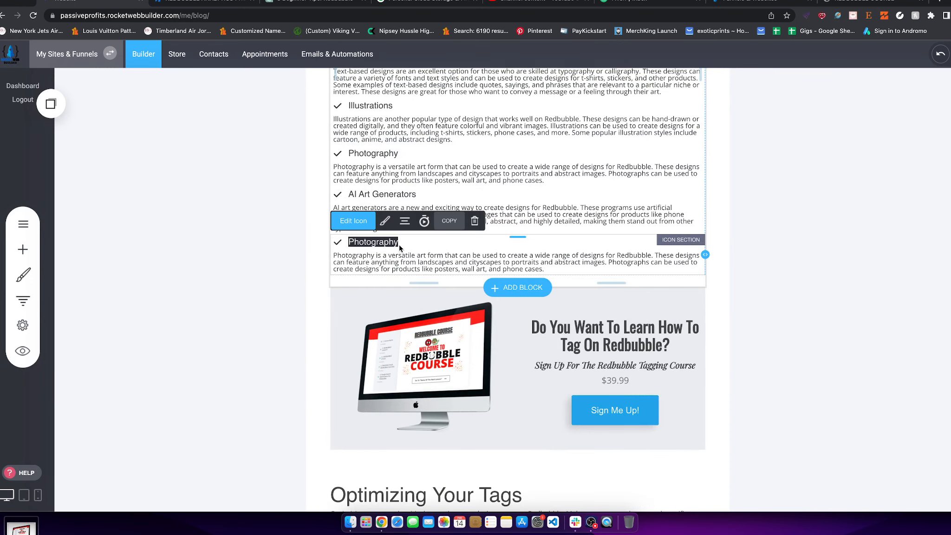
left_click(394, 243)
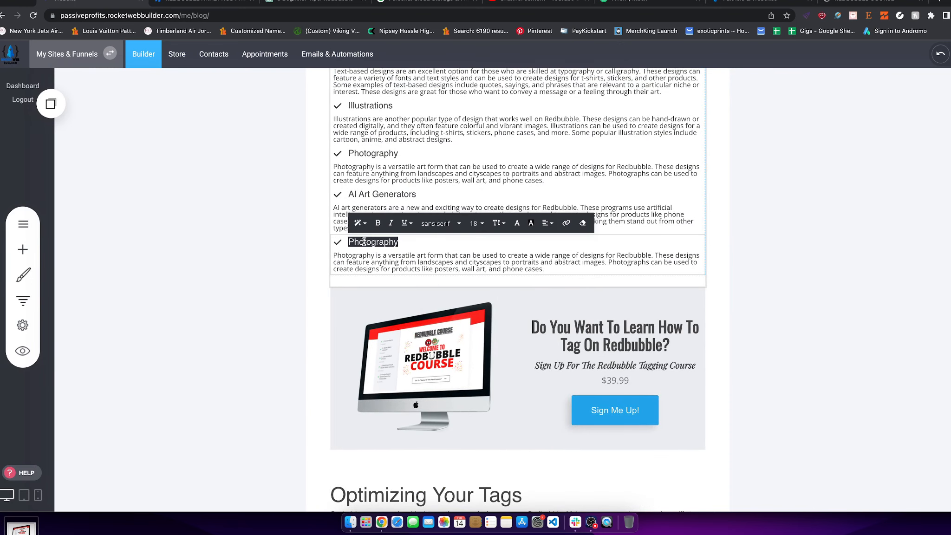
type("Digital Art")
Step: Move the digital art paragraph from the article text into the last icon section's description, replacing the duplicated photography text
scroll(417, 386, "up", 10)
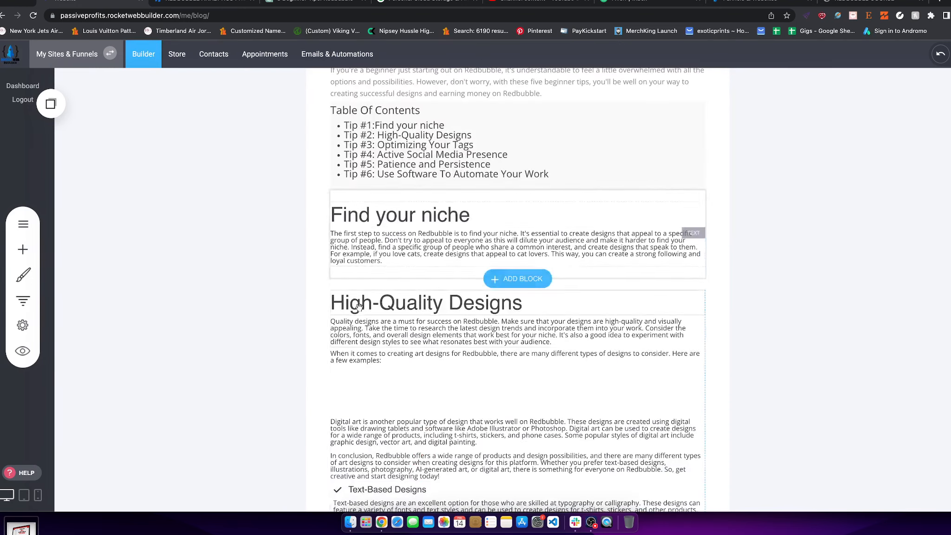
scroll(404, 376, "down", 2)
double_click(470, 353)
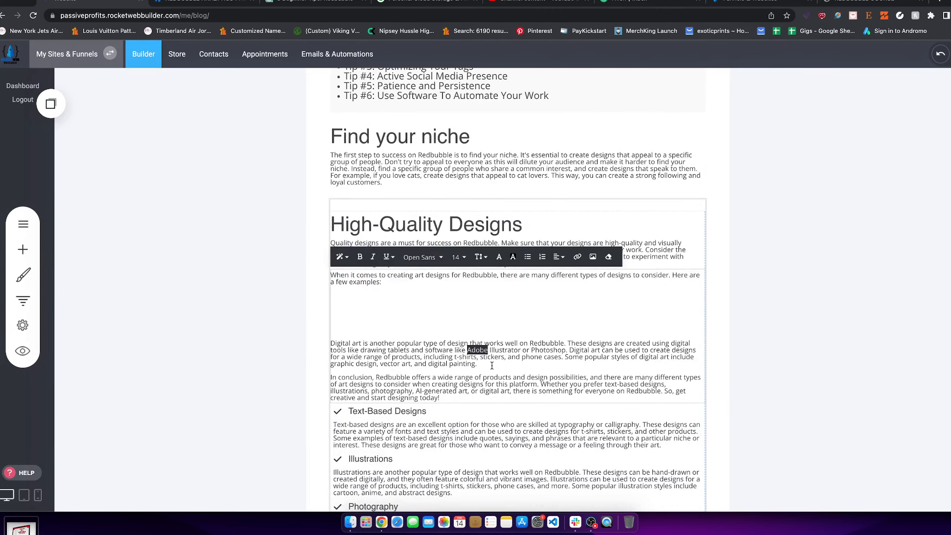
left_click_drag(486, 364, 348, 340)
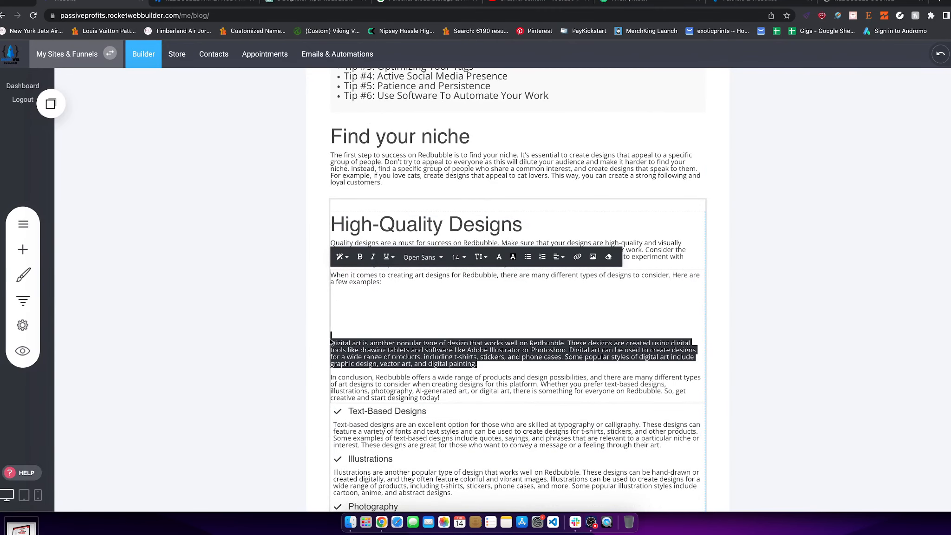
key("ctrl+x")
scroll(403, 262, "down", 7)
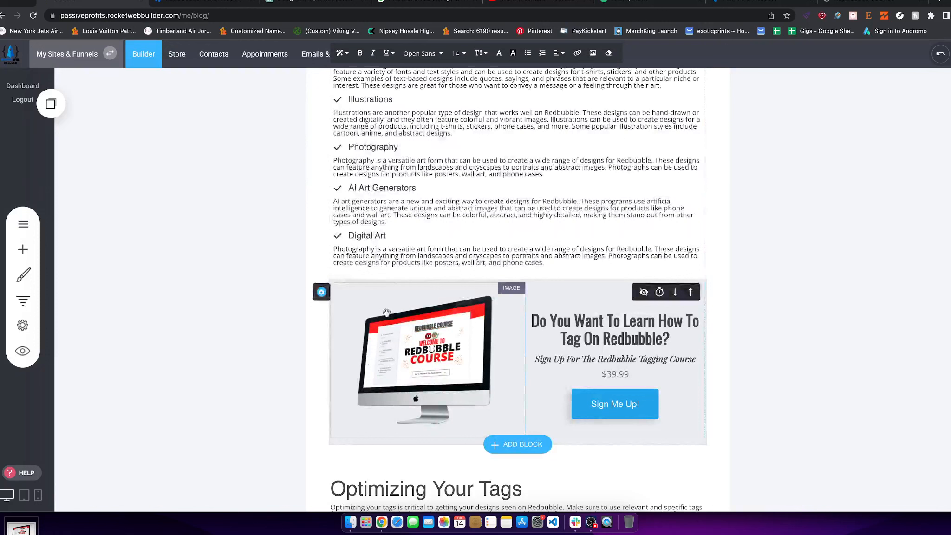
left_click(403, 262)
left_click_drag(561, 263, 335, 245)
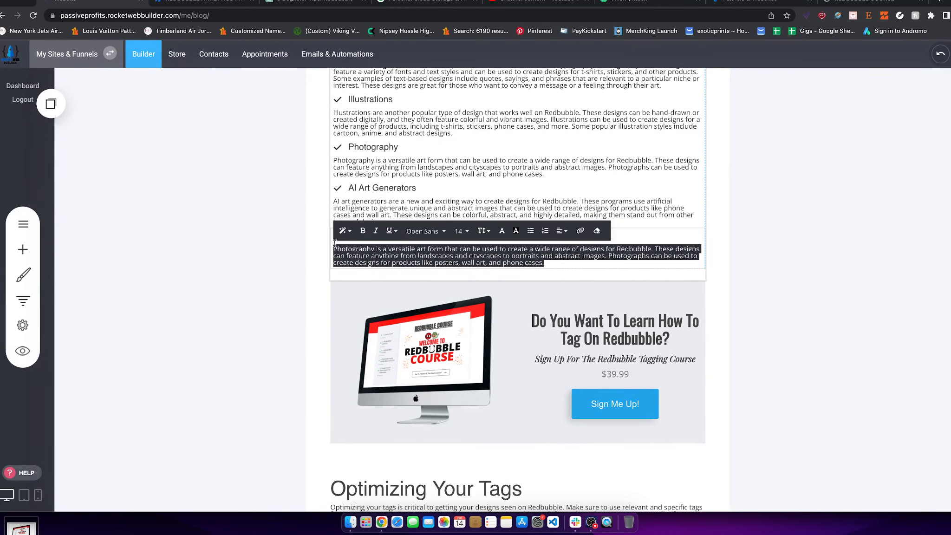
key("super+v")
left_click(738, 252)
Step: Remove the "In conclusion" paragraph and the empty lines between the article's introduction and the Text-Based Designs icon section
scroll(603, 246, "up", 4)
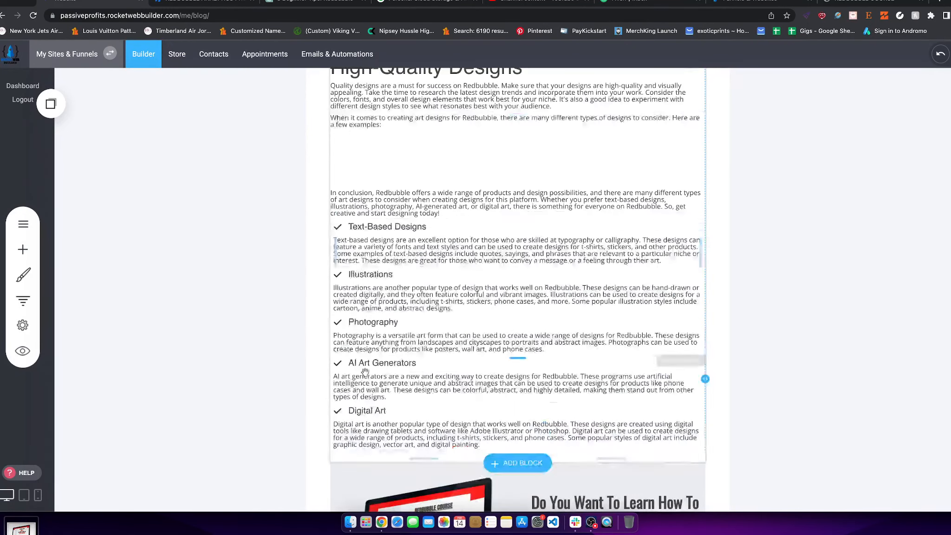
left_click(446, 213)
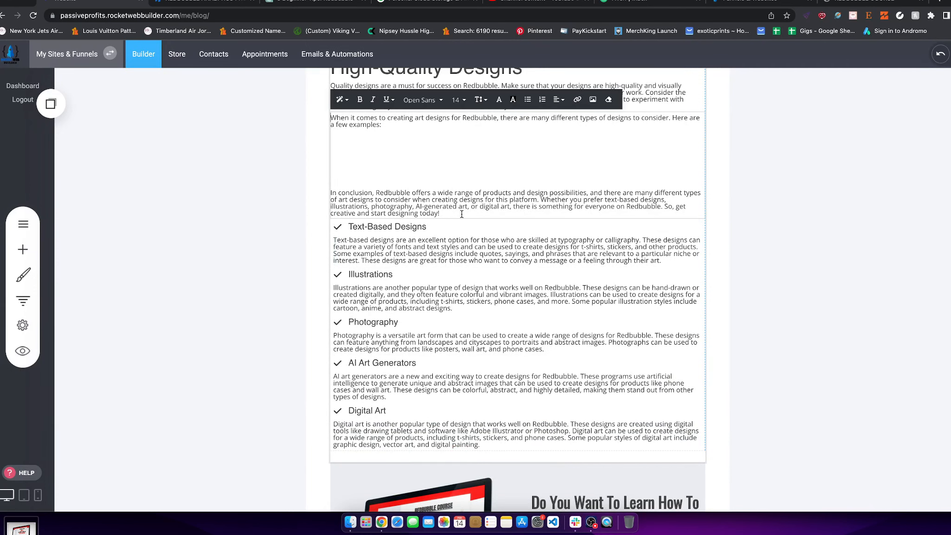
left_click(457, 218)
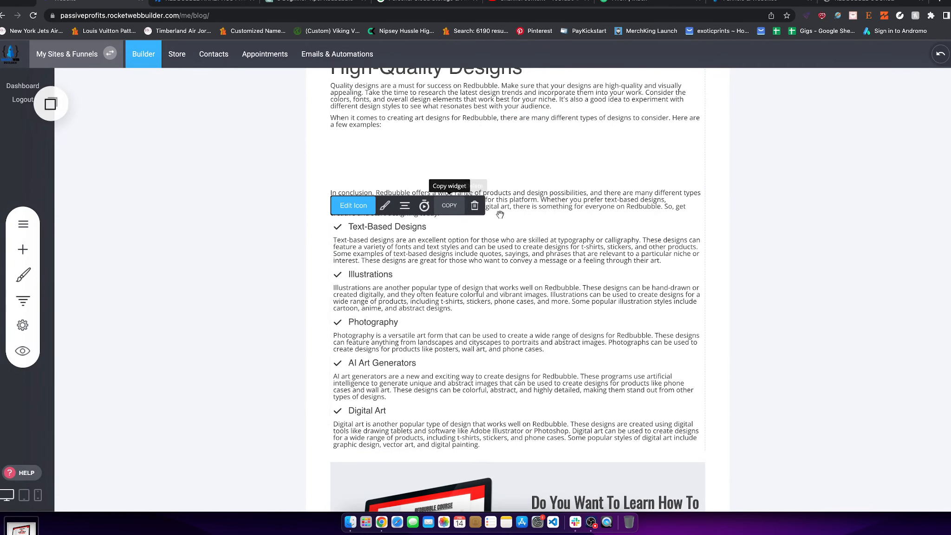
left_click(459, 202)
left_click_drag(447, 213, 328, 159)
key("BackSpace")
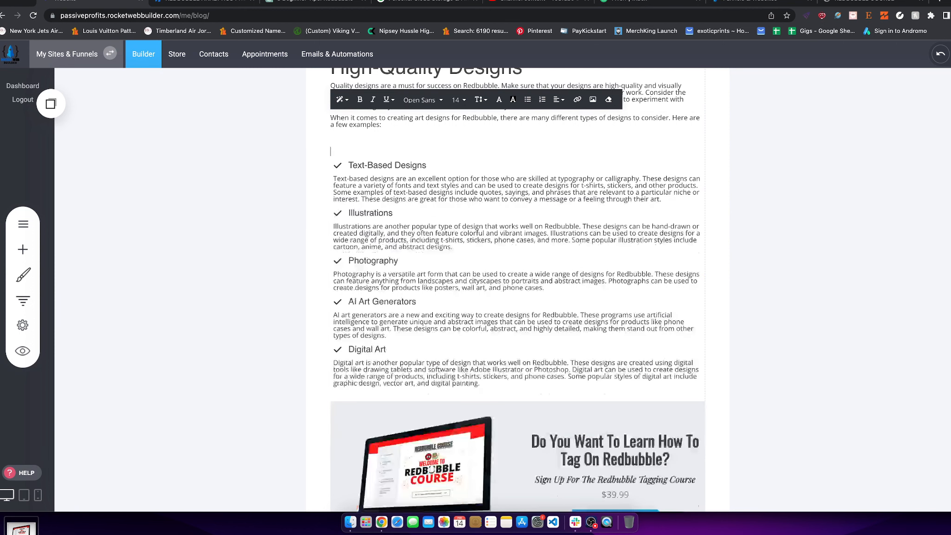
key("BackSpace")
key("BackSpace")
key("BackSpace")
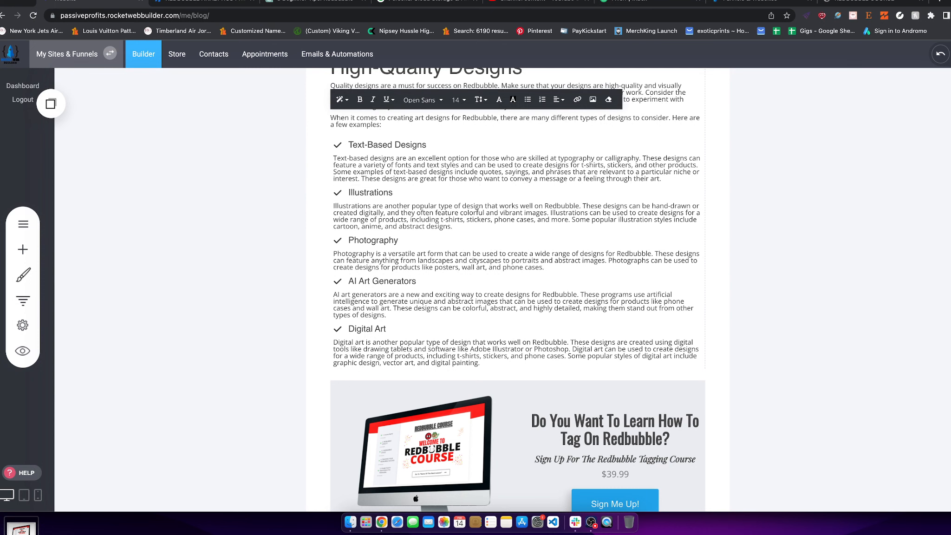
key("BackSpace")
Step: Browse the available icons for the Text-Based Designs section and search them for "phot"
left_click(496, 161)
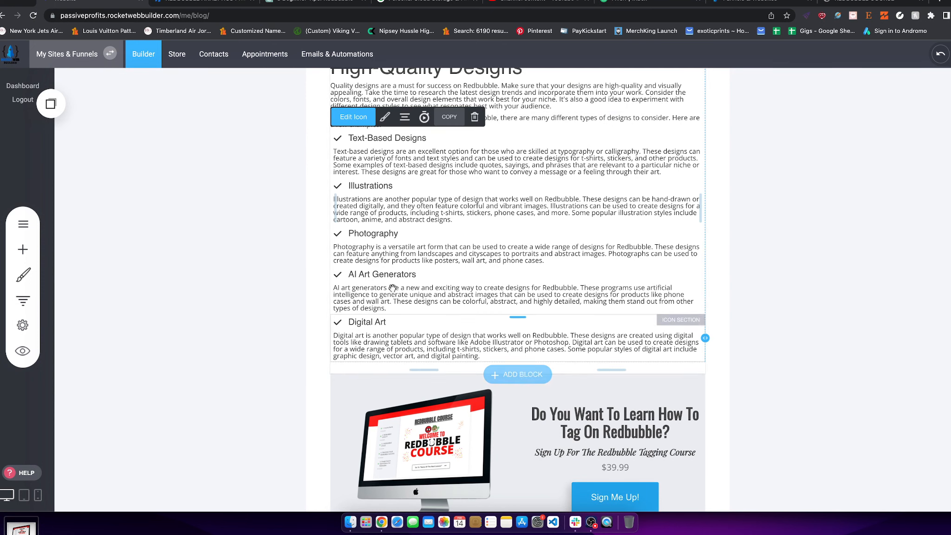
left_click(353, 117)
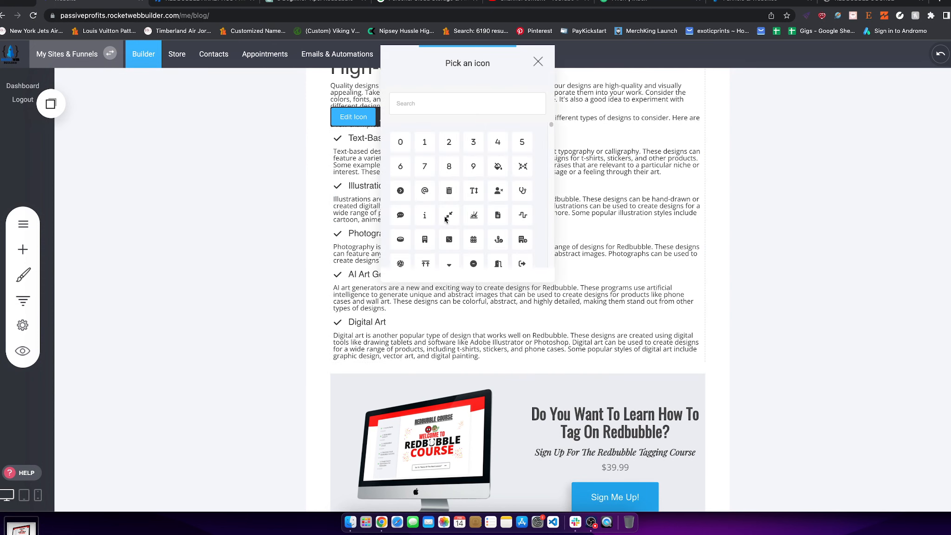
scroll(445, 218, "down", 10)
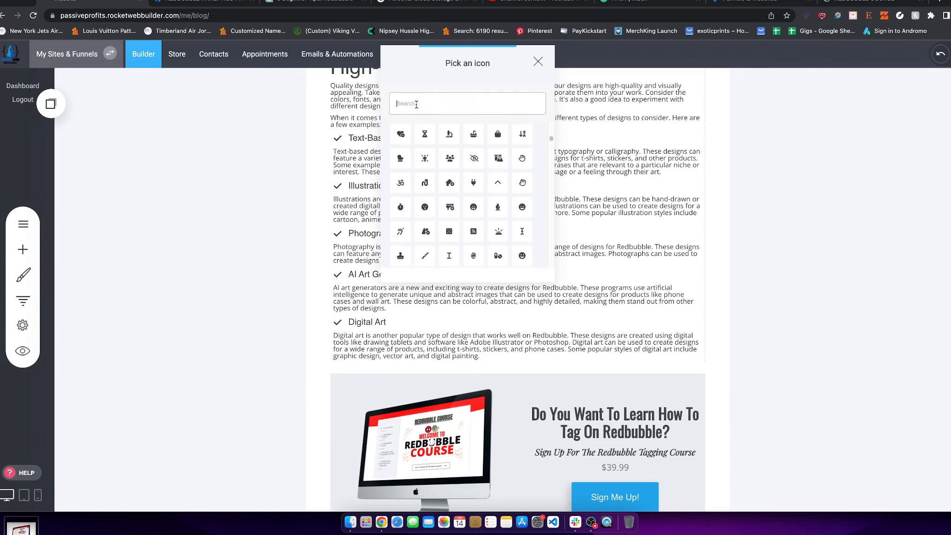
scroll(446, 232, "down", 5)
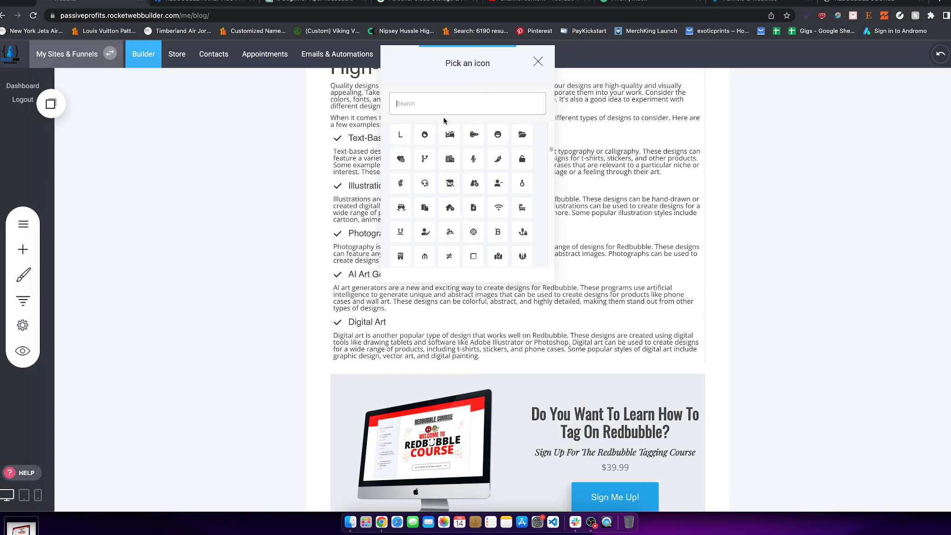
type("phot")
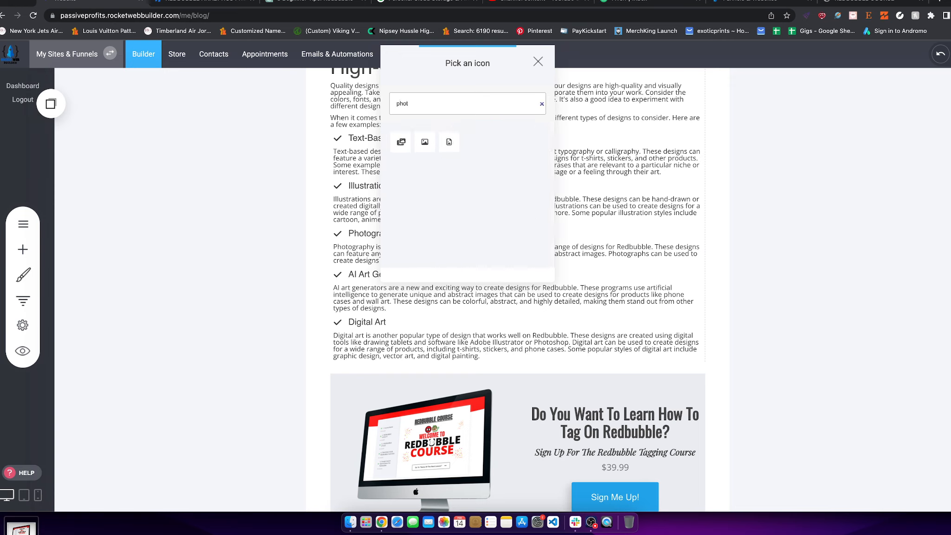
key("BackSpace")
key("BackSpace")
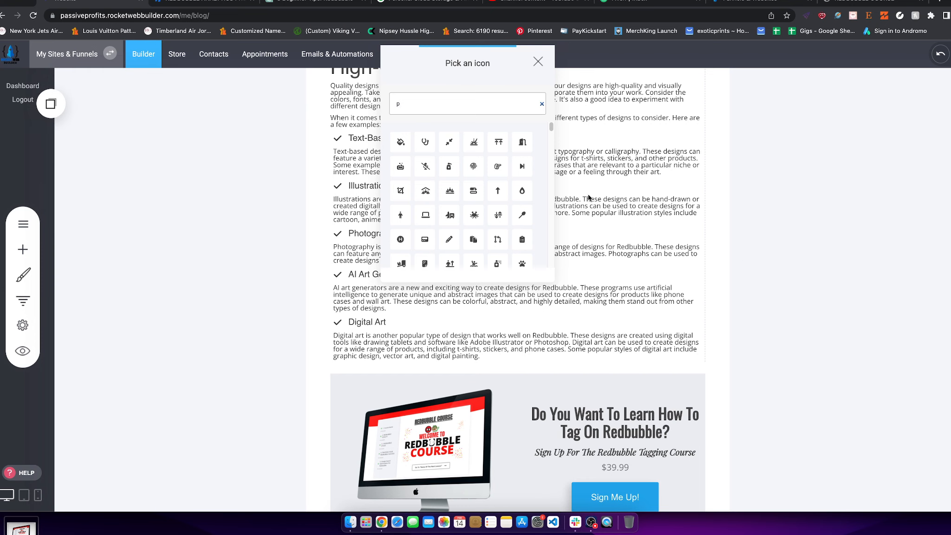
key("BackSpace")
left_click(728, 146)
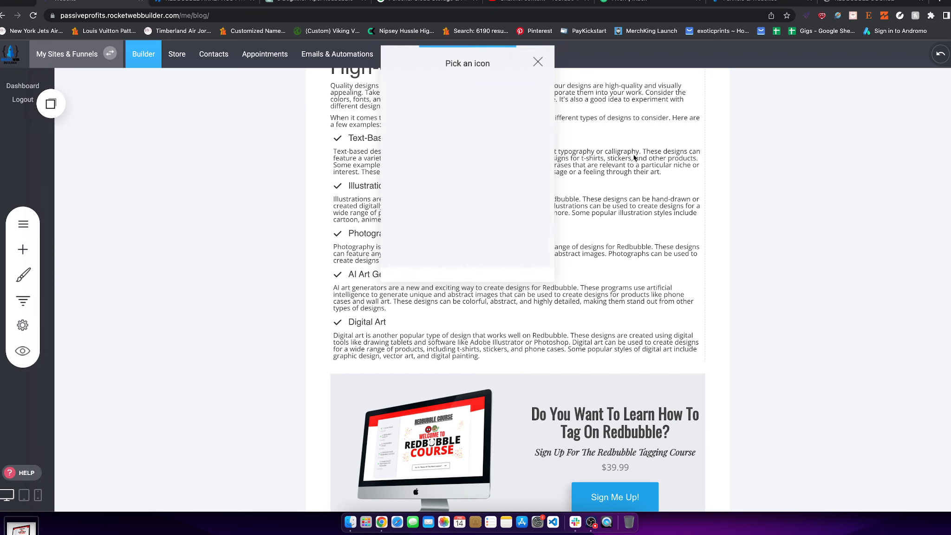
Step: Make the titles of the Text-Based Designs and Illustrations icon sections bold
left_click(425, 137)
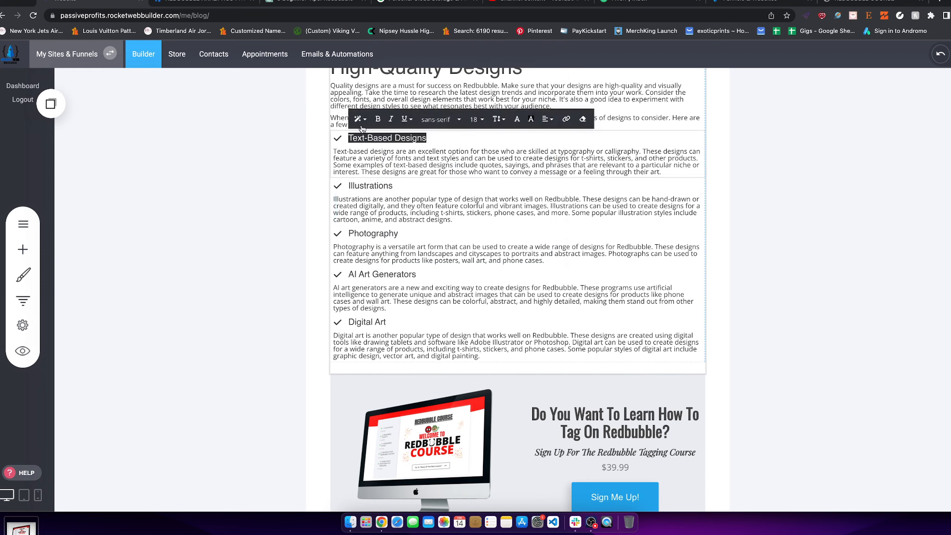
double_click(383, 187)
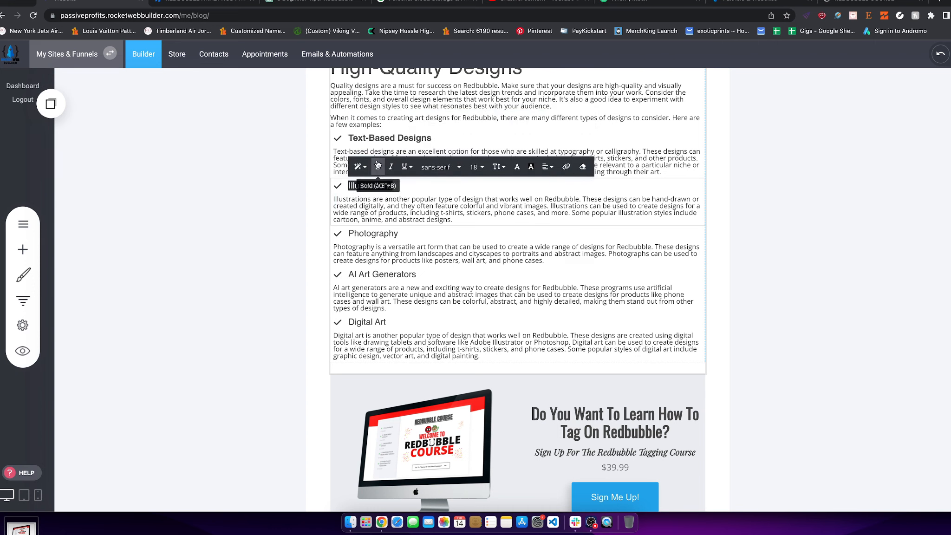
left_click(399, 237)
double_click(399, 235)
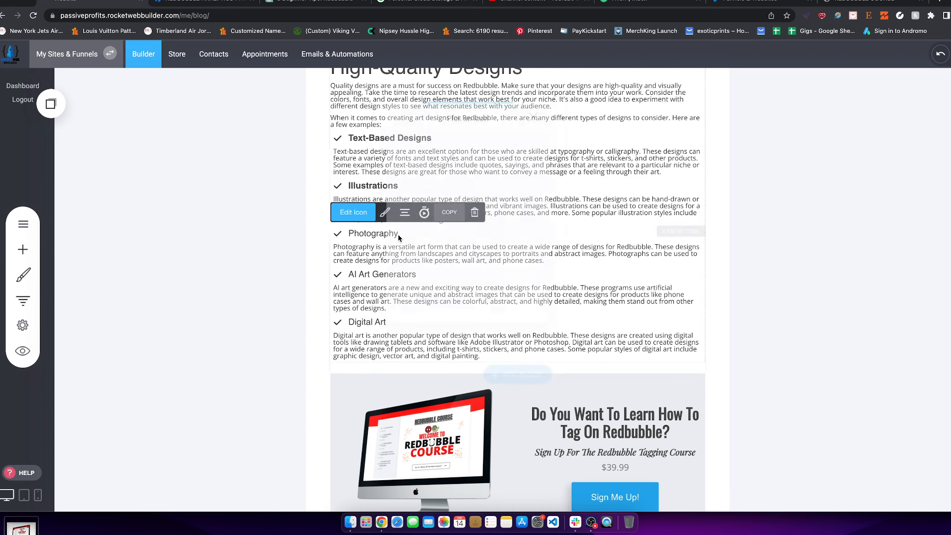
Step: Search the icons for "check" and set the Photography section's icon to the check mark
left_click(274, 227)
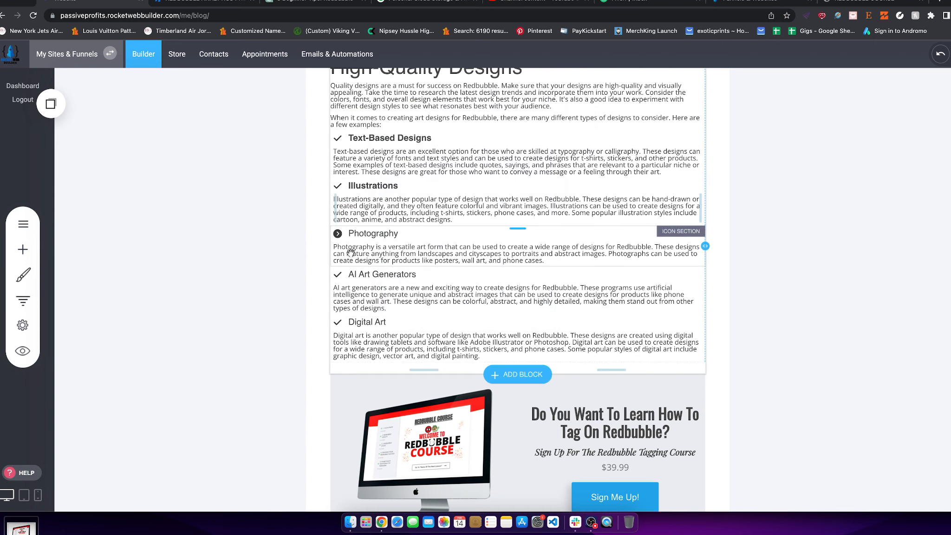
left_click(369, 261)
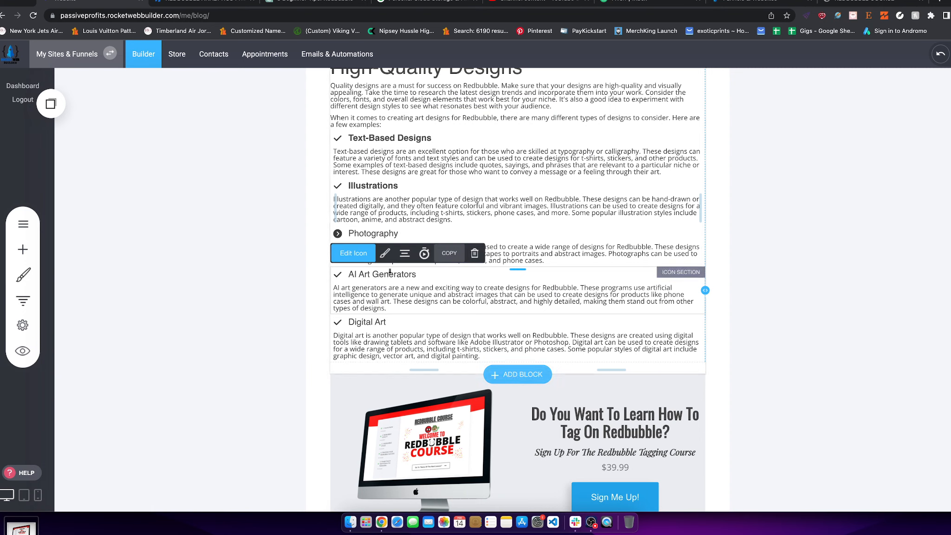
left_click(354, 212)
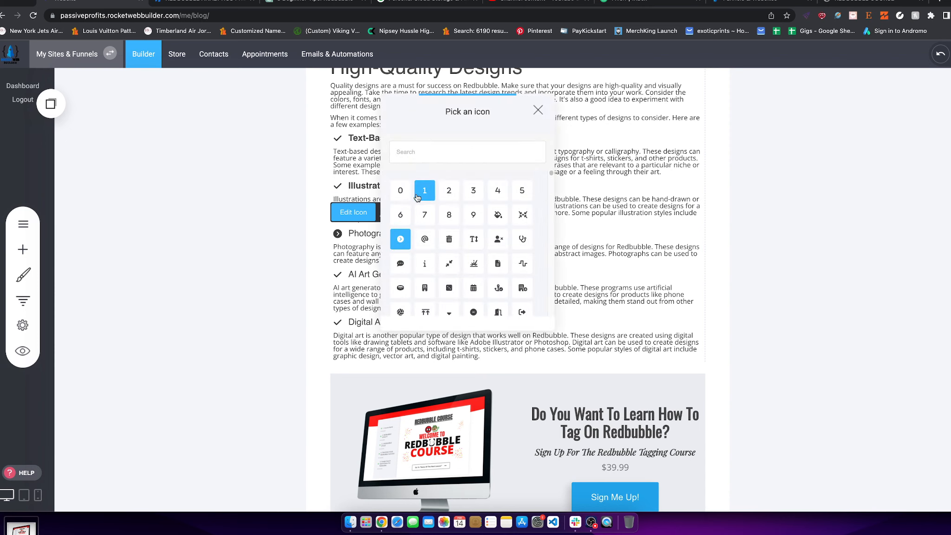
type("ch")
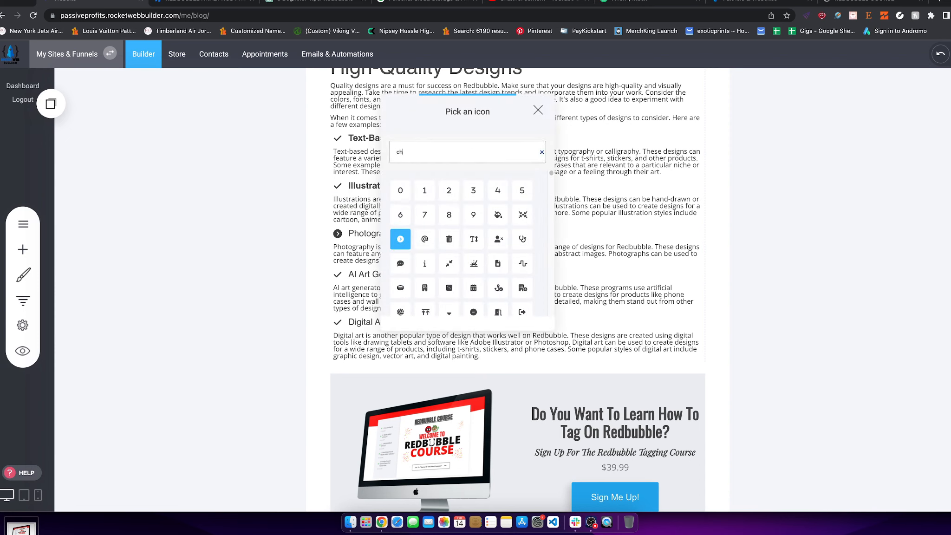
type("eck")
left_click(493, 266)
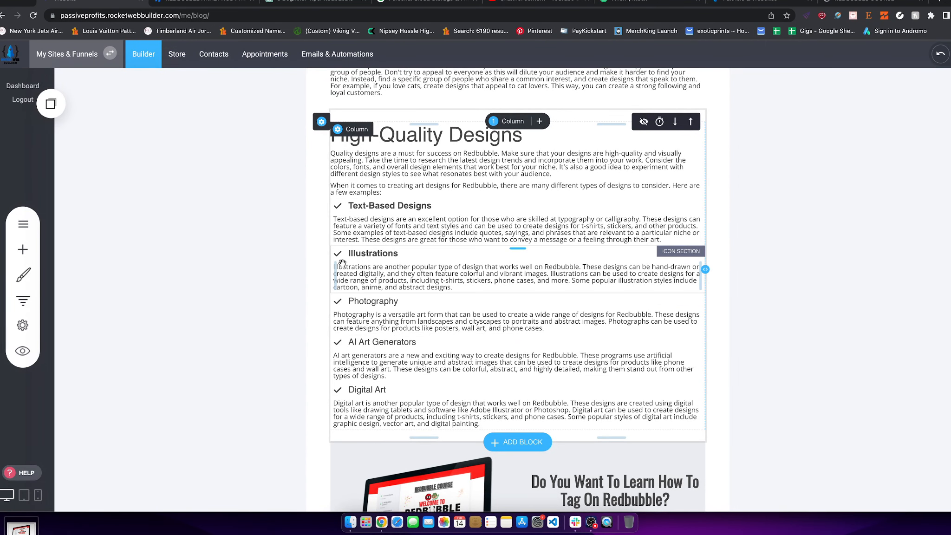
Step: Move the Digital Art icon section up so it sits directly below the Text-Based Designs section
left_click(338, 390)
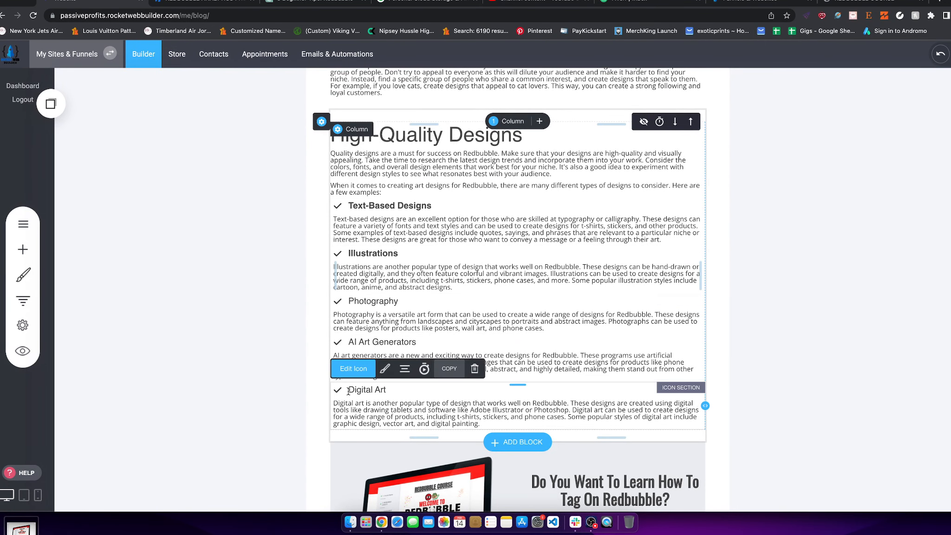
scroll(338, 207, "down", 5)
left_click(350, 189)
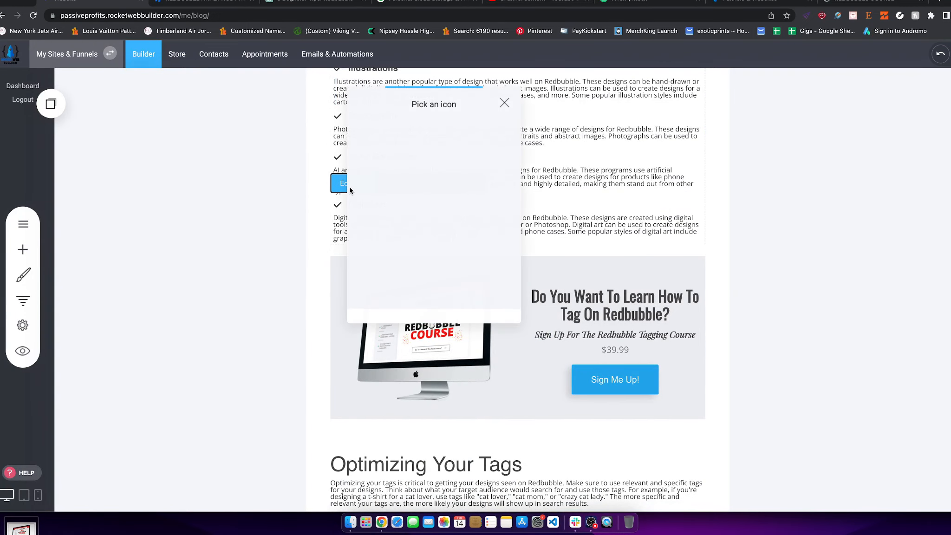
left_click(566, 217)
left_click_drag(634, 222, 412, 230)
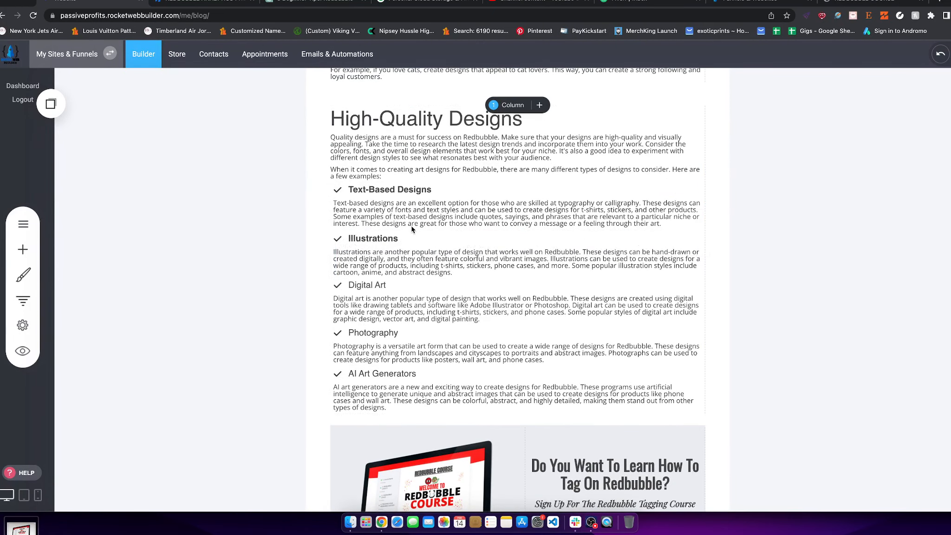
left_click(383, 240)
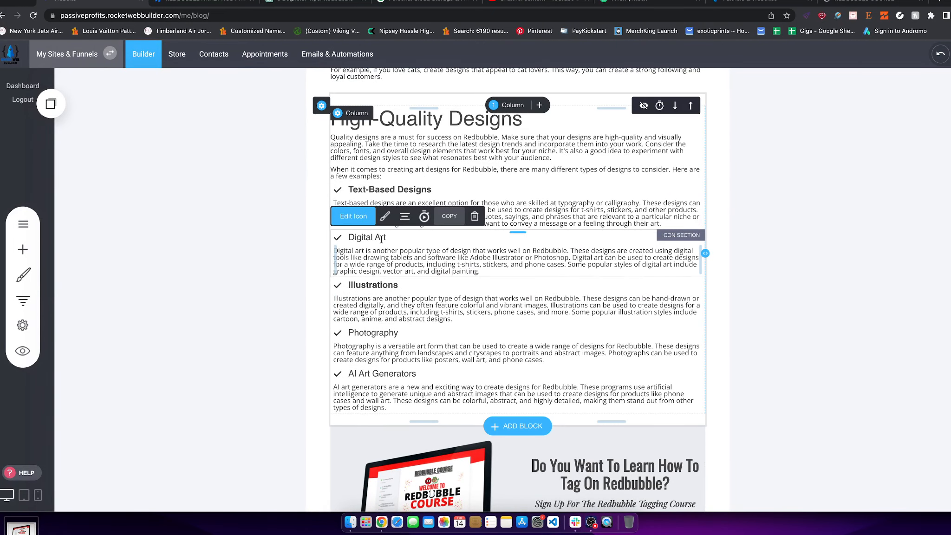
Step: Set the Digital Art section's icon to the circled right arrow
left_click(338, 238)
left_click(344, 215)
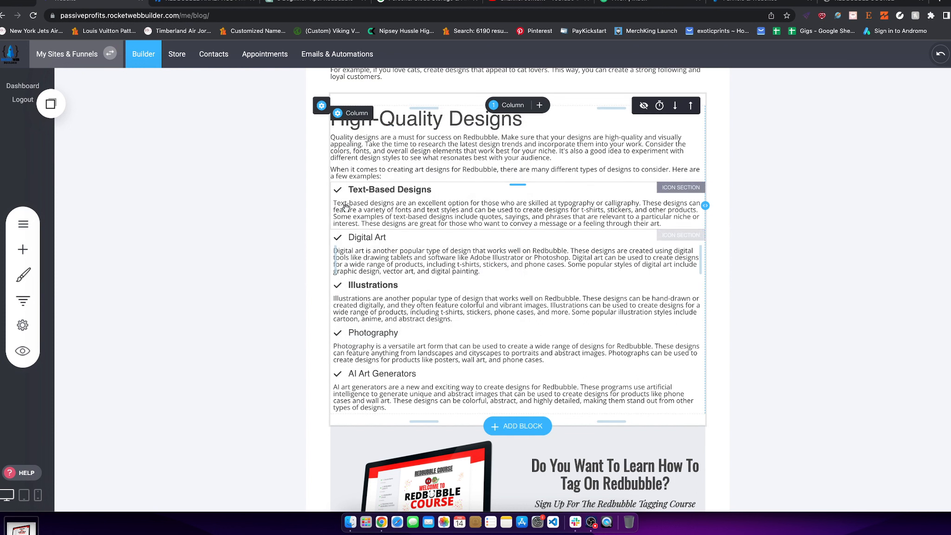
left_click(338, 237)
left_click(353, 216)
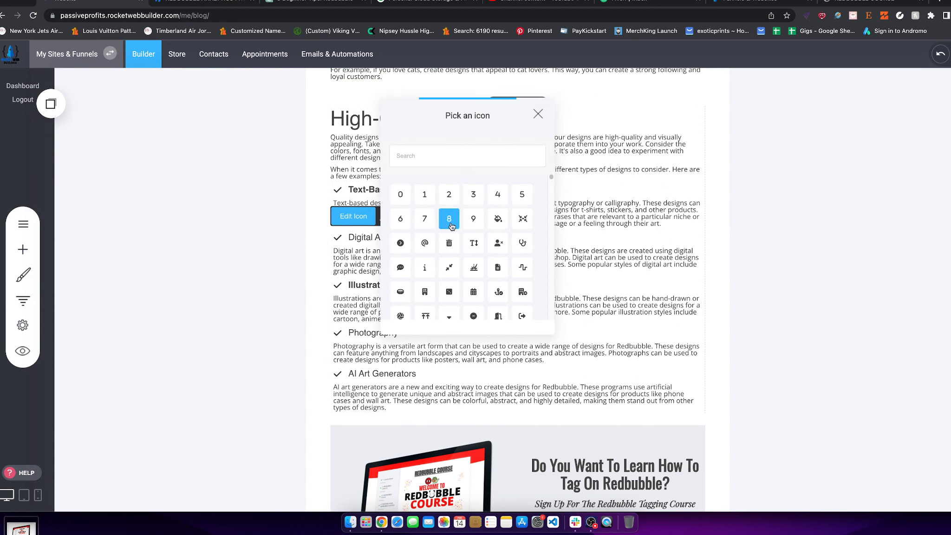
left_click(407, 250)
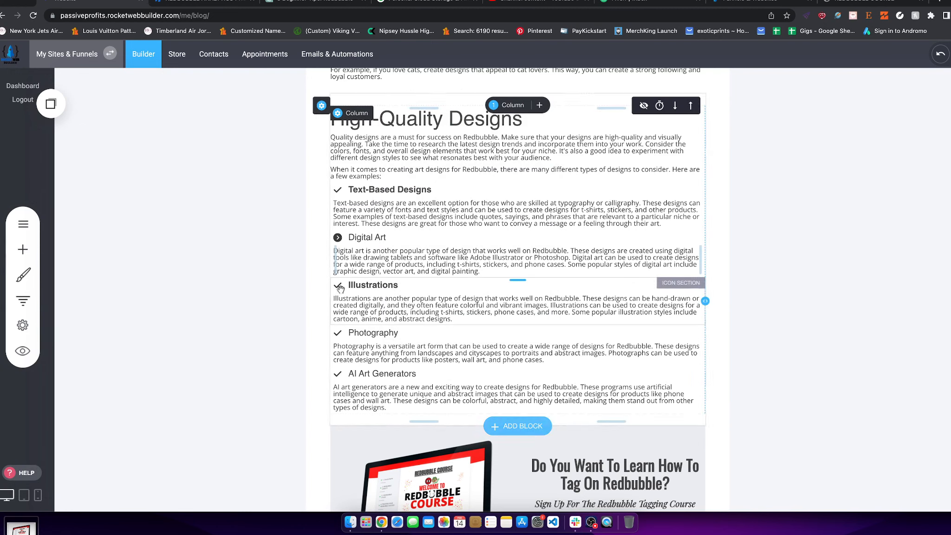
left_click(375, 338)
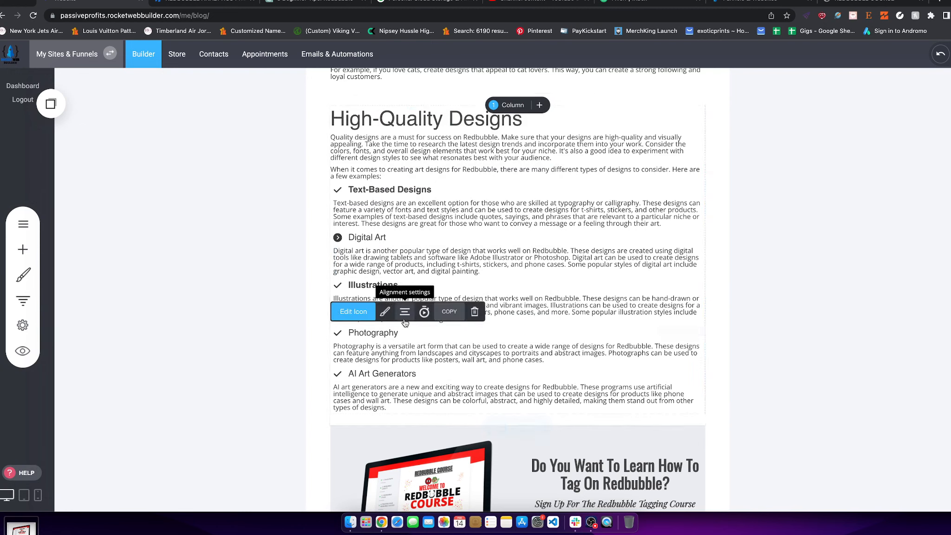
left_click(348, 313)
left_click(537, 209)
left_click(378, 338)
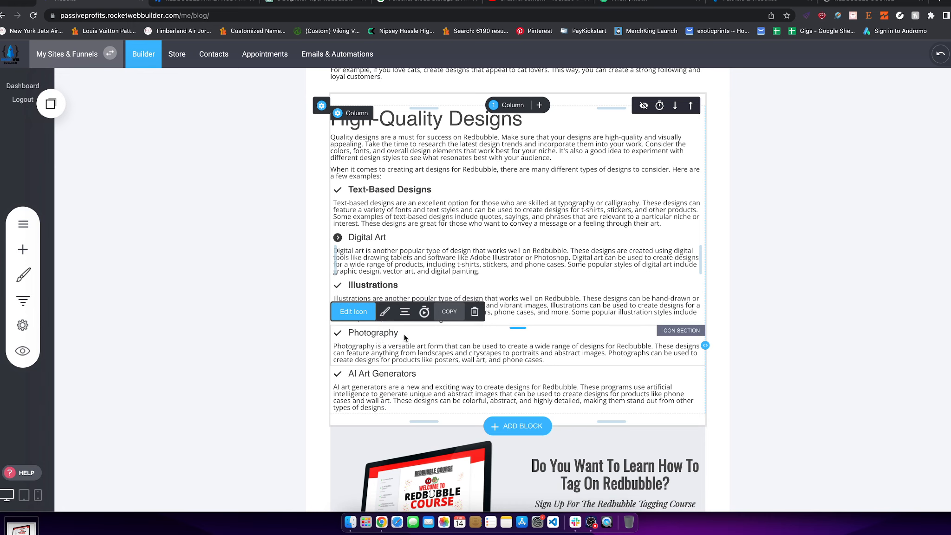
Step: Make the titles of the Photography and AI Art Generators icon sections bold
left_click(367, 331)
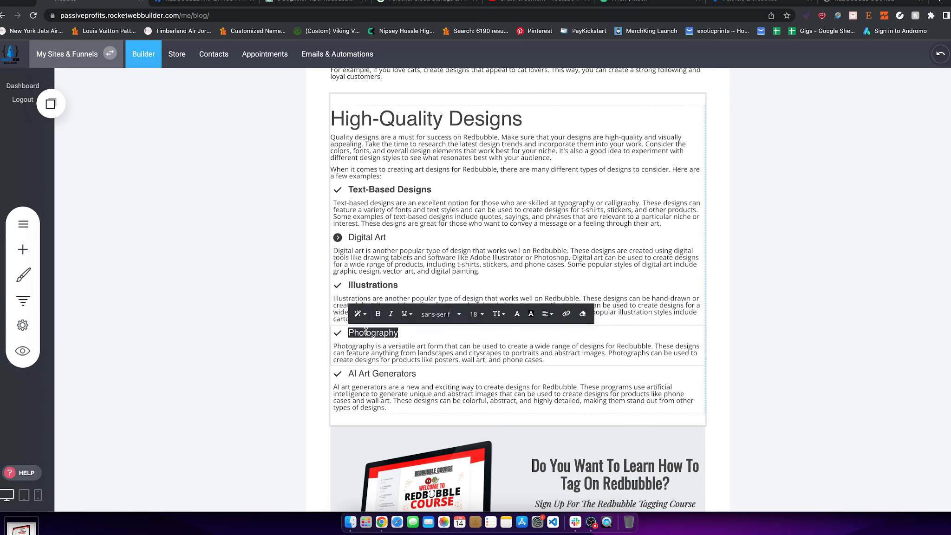
left_click(382, 374)
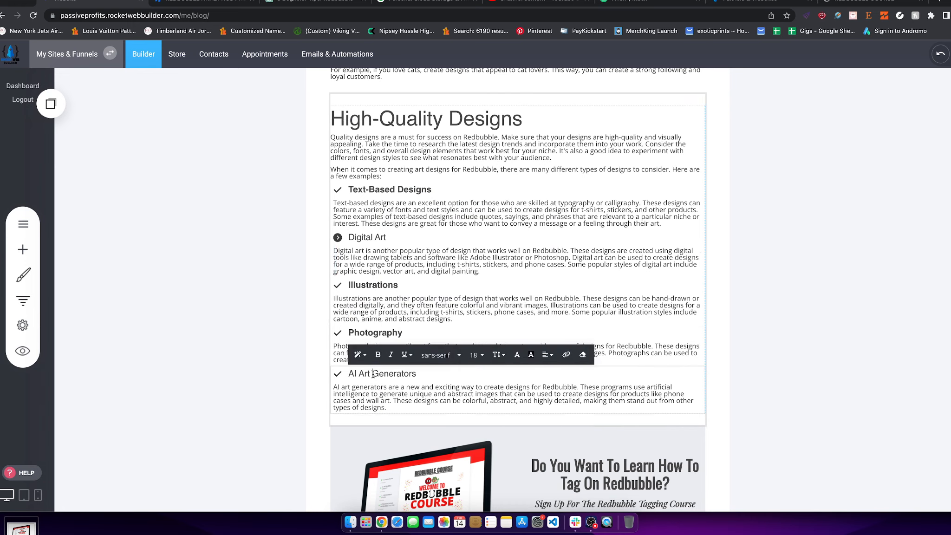
left_click(344, 374)
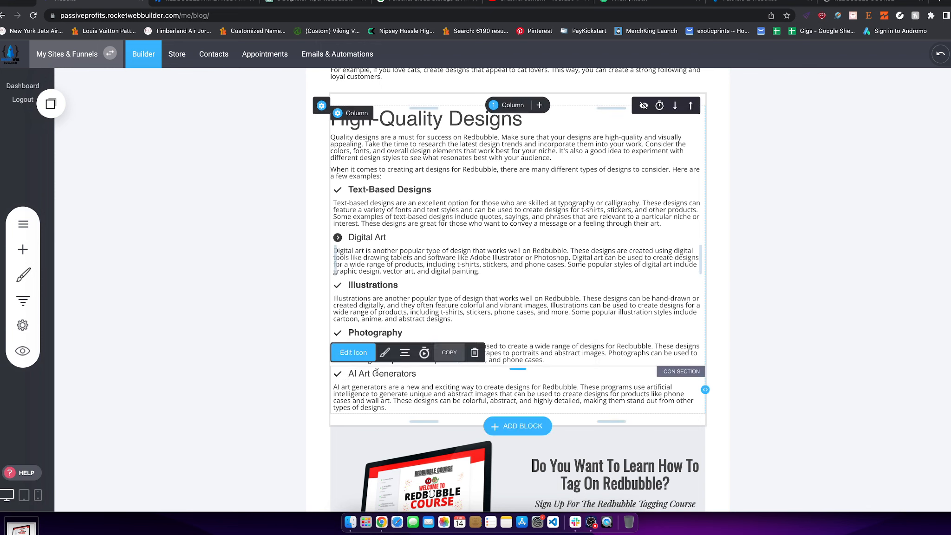
left_click_drag(416, 376, 383, 373)
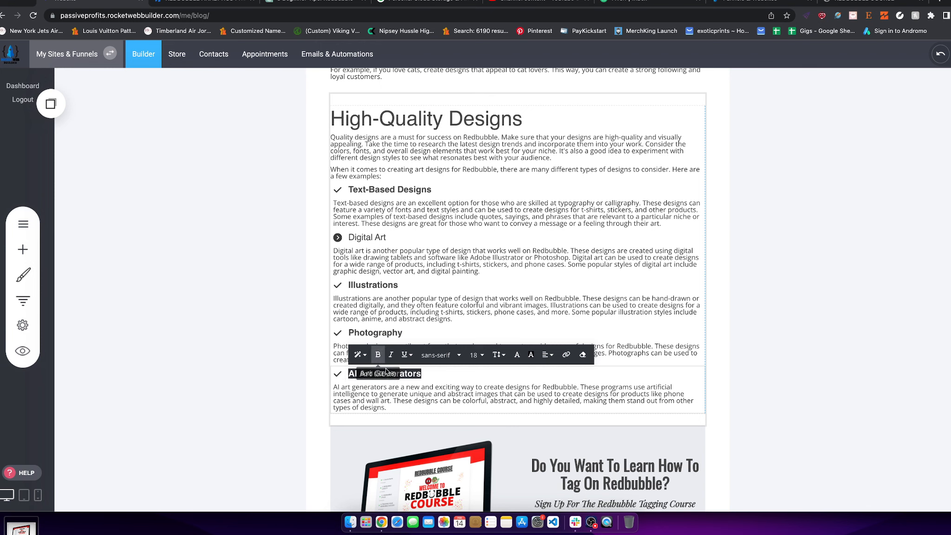
left_click(643, 333)
Step: Make the title of the Digital Art icon section bold
left_click(382, 240)
left_click(384, 238)
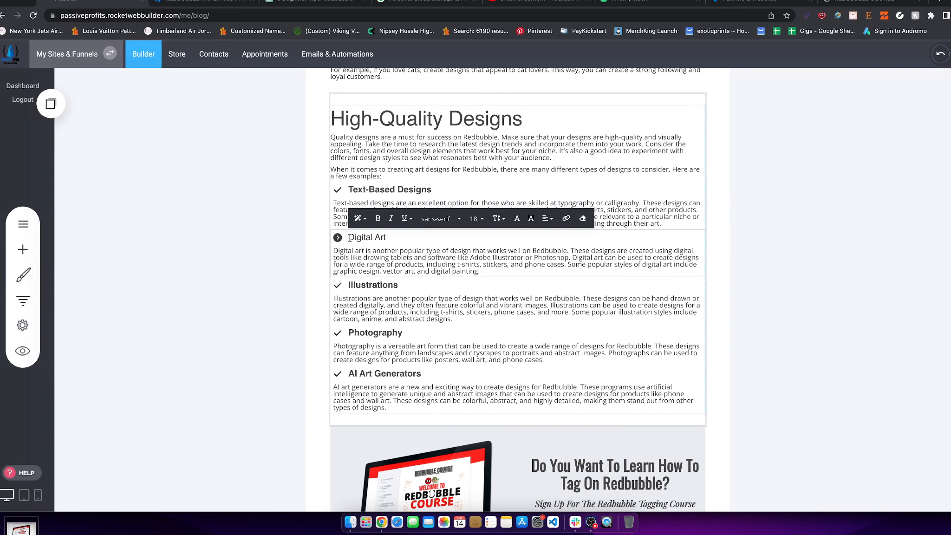
left_click(360, 219)
left_click(580, 279)
scroll(114, 246, "down", 5)
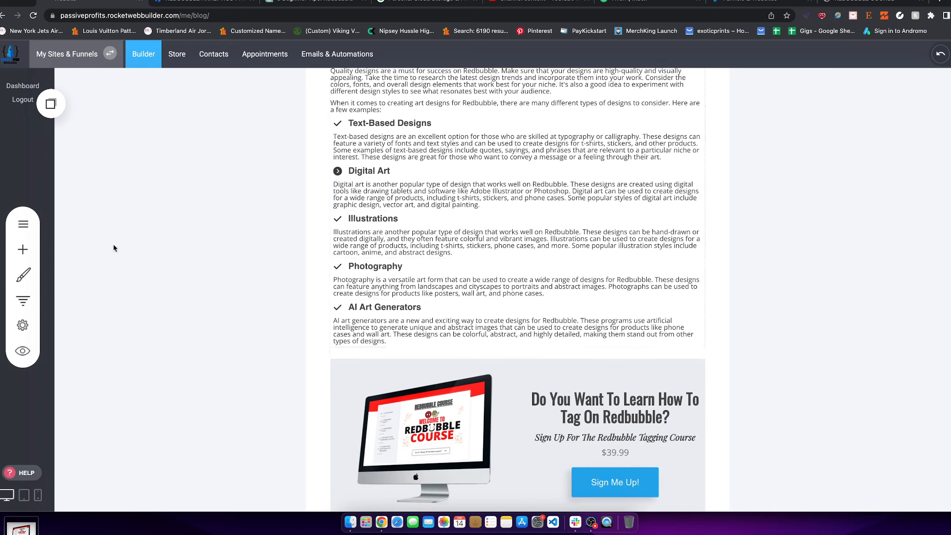
scroll(501, 338, "down", 5)
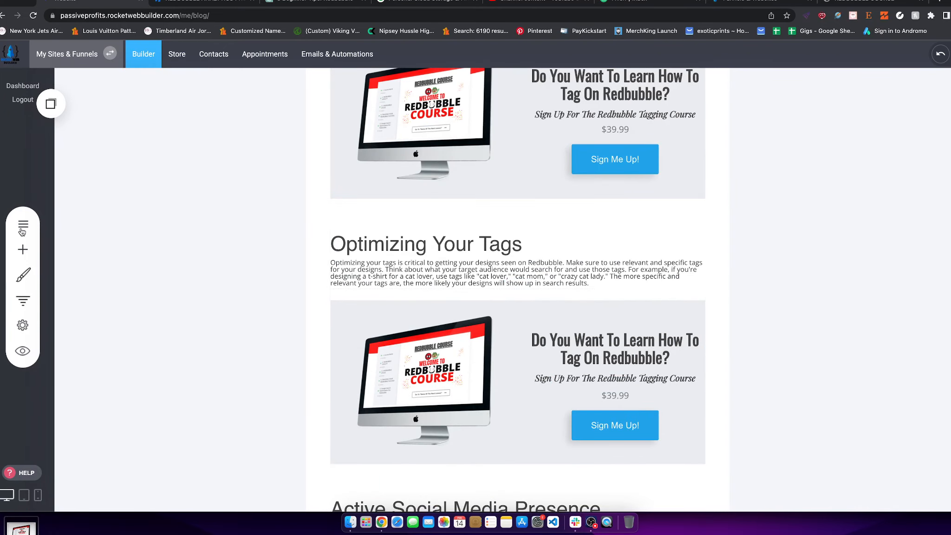
scroll(249, 269, "up", 10)
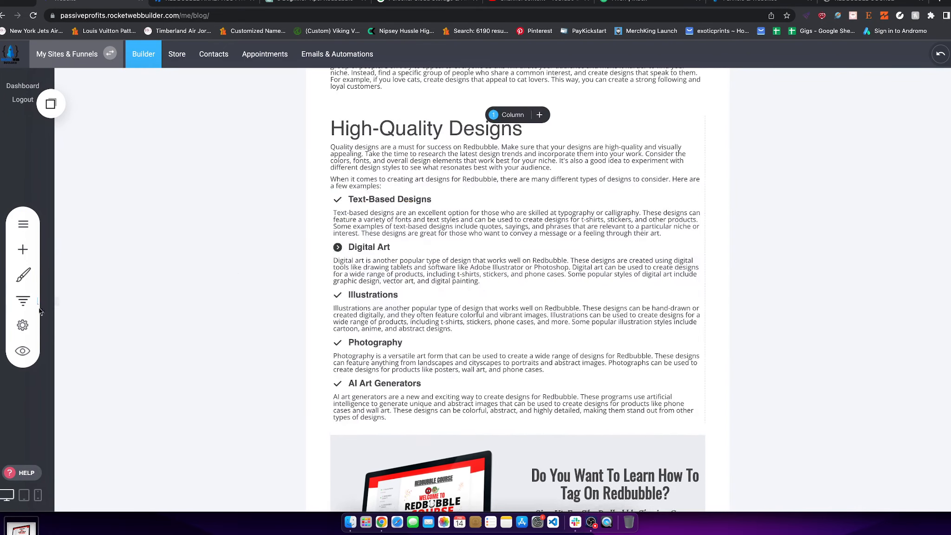
left_click(22, 249)
left_click_drag(88, 191, 468, 415)
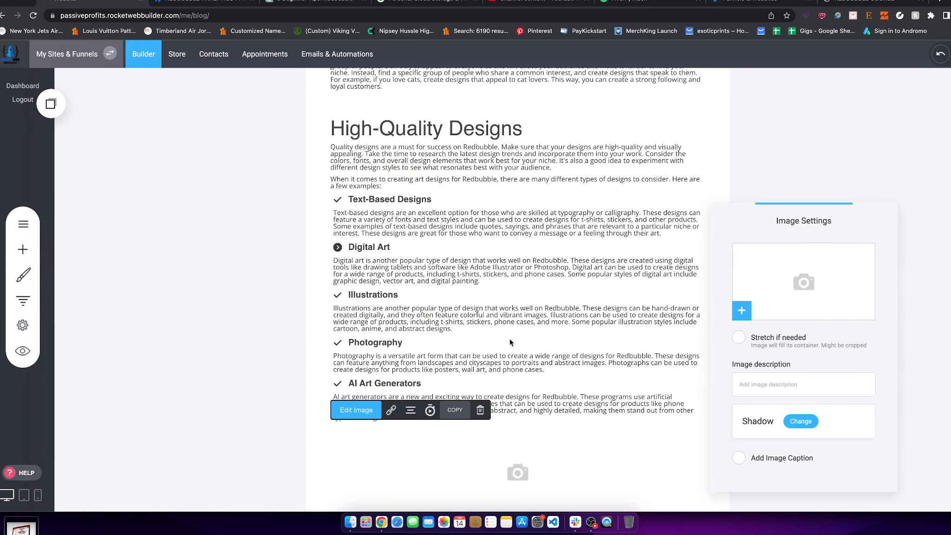
key("Delete")
Step: Add a new block below the High-Quality Designs block and move the Illustrations, Photography and AI Art Generators sections into it
left_click(11, 256)
left_click_drag(88, 218, 518, 414)
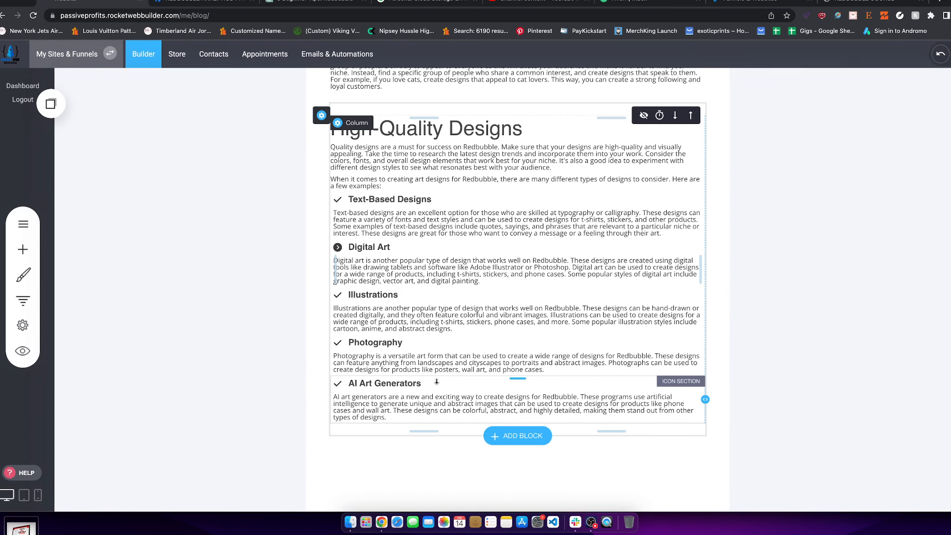
scroll(411, 334, "down", 2)
mouse_move(411, 335)
left_mouse_down()
mouse_move(402, 365)
mouse_move(400, 320)
left_mouse_up()
mouse_move(400, 272)
left_mouse_down()
mouse_move(400, 312)
mouse_move(399, 288)
left_mouse_up()
scroll(537, 423, "down", 3)
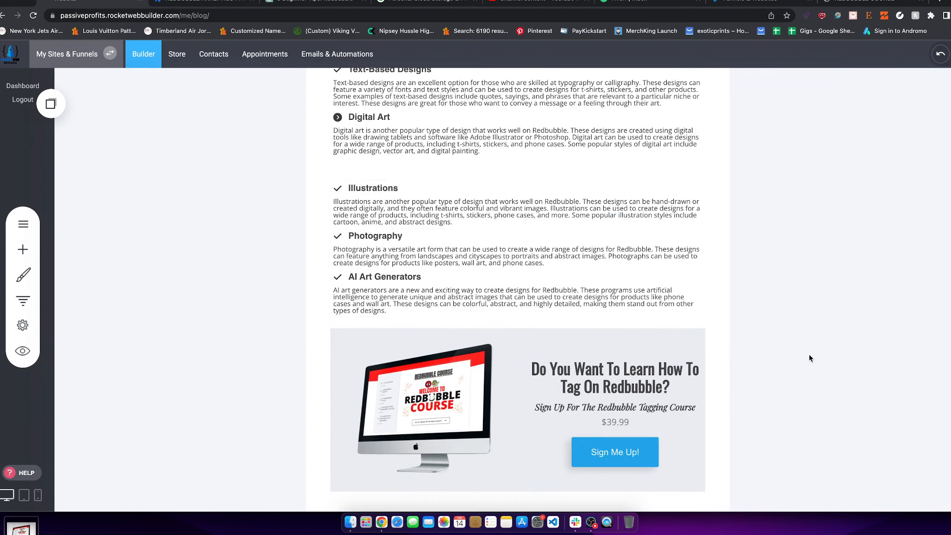
Step: Move the Redbubble Tagging Course banner block up so it sits between the Digital Art and Illustrations sections
left_click(691, 341)
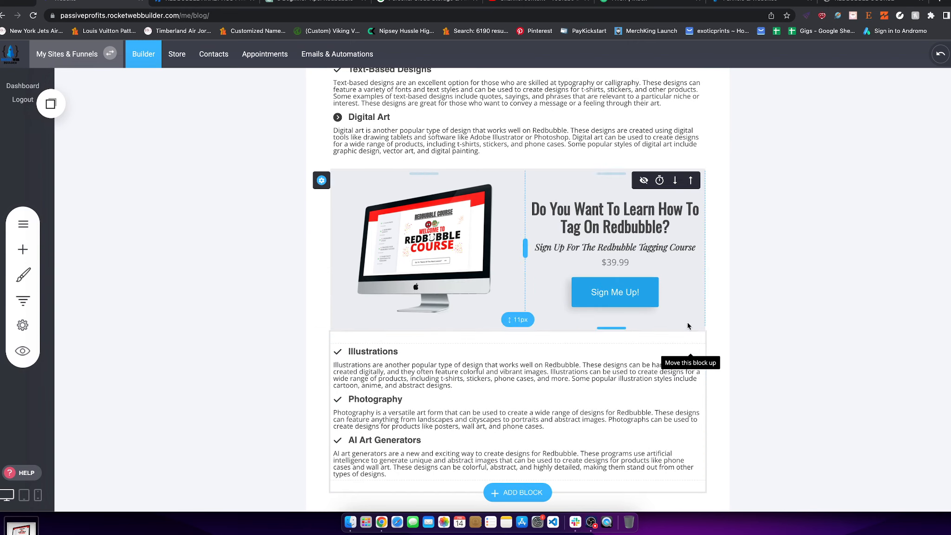
scroll(410, 199, "up", 5)
scroll(410, 200, "up", 2)
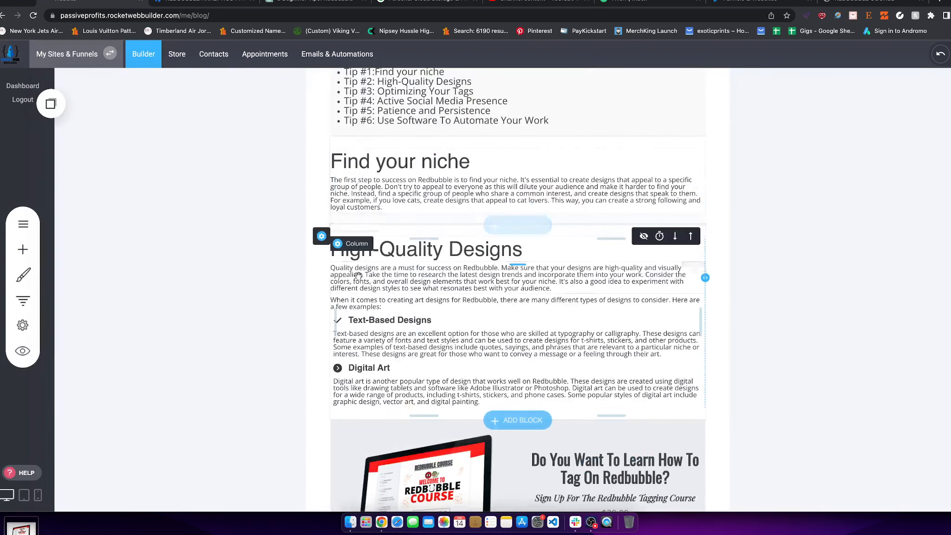
scroll(470, 365, "down", 4)
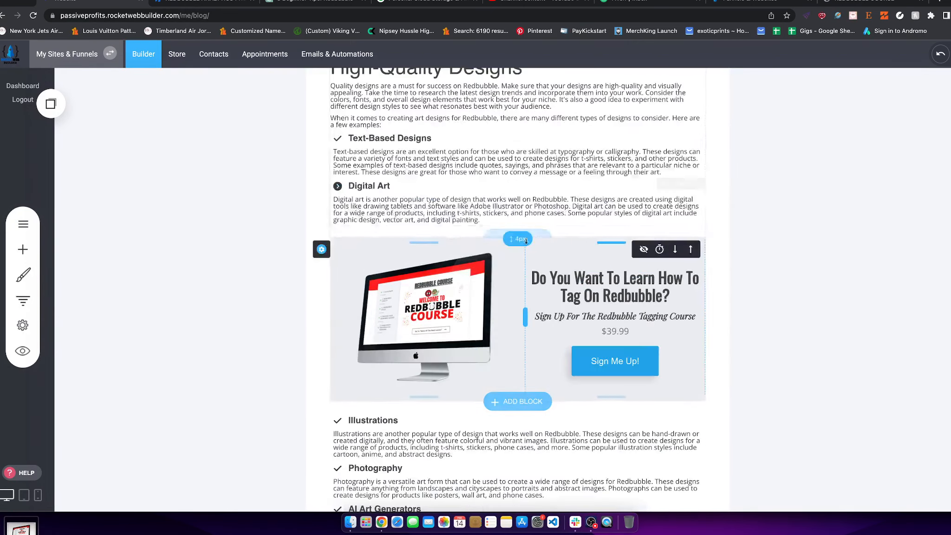
Step: Check the text style choices of the High-Quality Designs heading
scroll(417, 386, "up", 5)
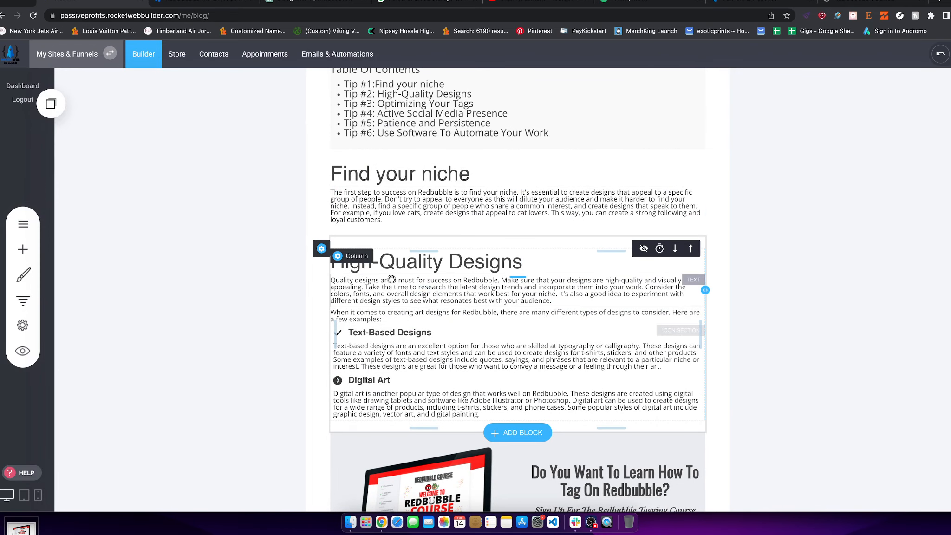
left_click(521, 262)
left_click_drag(521, 261, 318, 265)
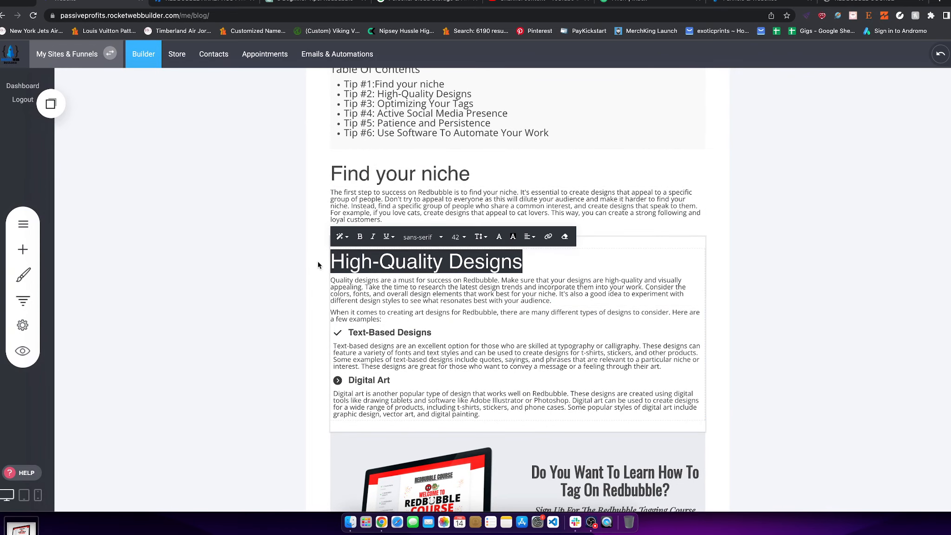
left_click(340, 236)
left_click(383, 305)
Step: Apply the Header 3 style to the Text-Based Designs and Digital Art section titles
left_click(404, 332)
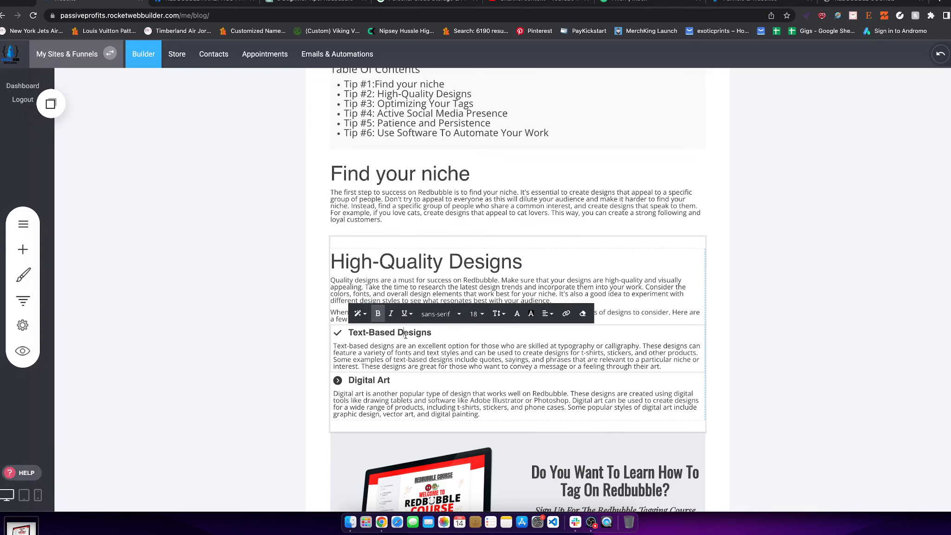
left_click(432, 338)
left_click(358, 332)
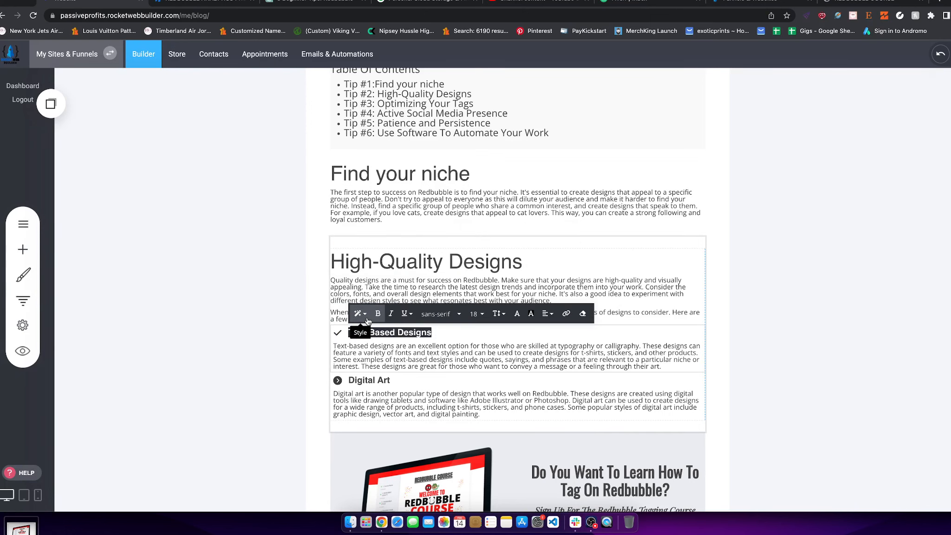
left_click(367, 320)
left_click(404, 390)
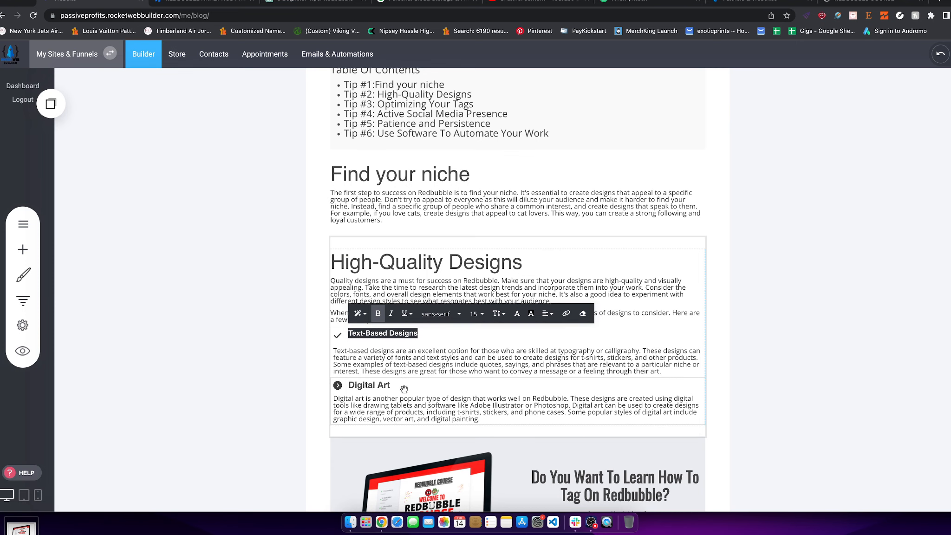
left_click(403, 389)
left_click(350, 385)
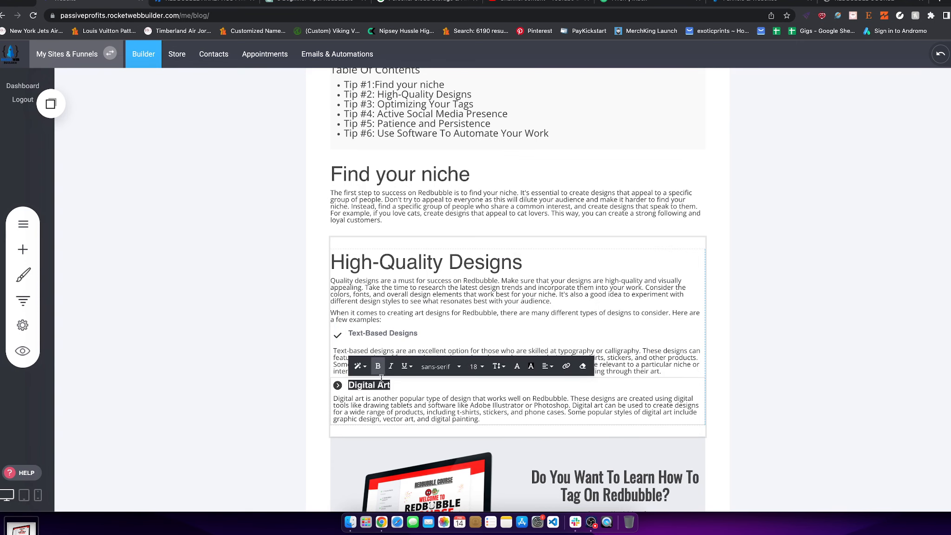
left_click(359, 366)
left_click(378, 447)
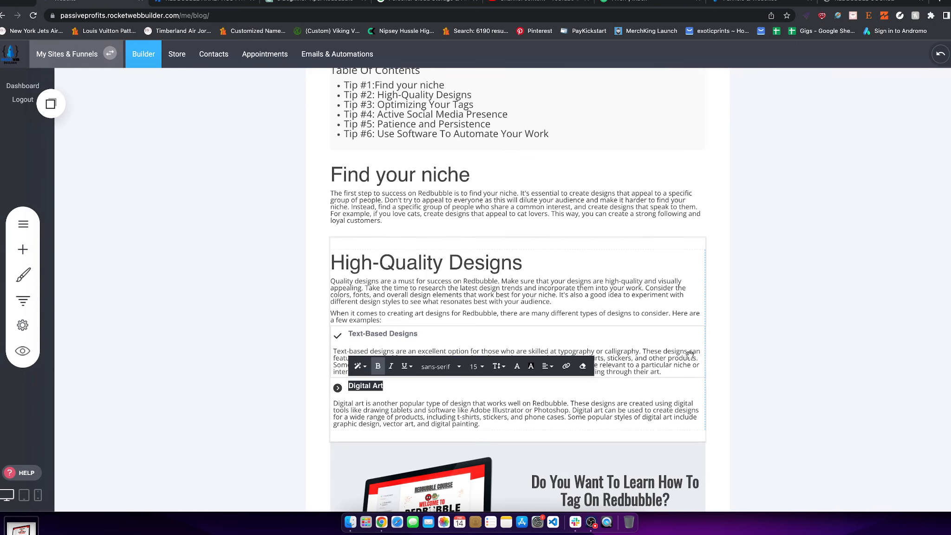
Step: Apply the Header 3 style to the Illustrations section title below the course banner
scroll(674, 365, "down", 10)
left_click(392, 237)
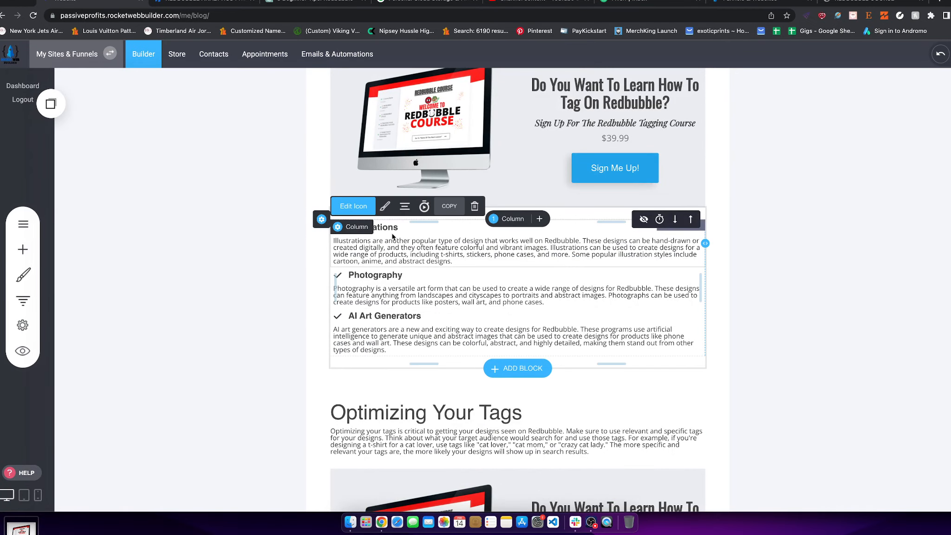
left_click(390, 227)
left_click_drag(374, 228, 348, 227)
left_click(360, 208)
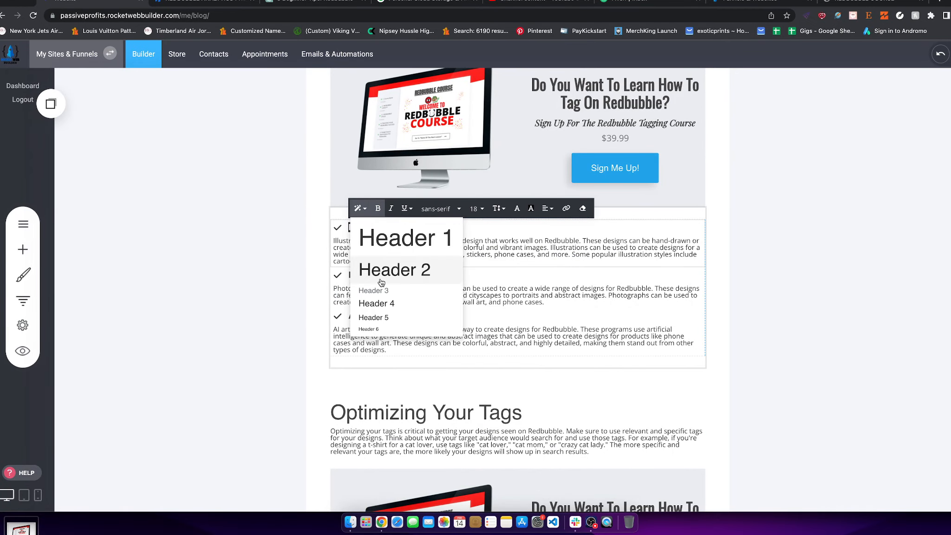
left_click(383, 288)
Step: Apply the Header 3 style to the Photography section title
scroll(792, 242, "up", 8)
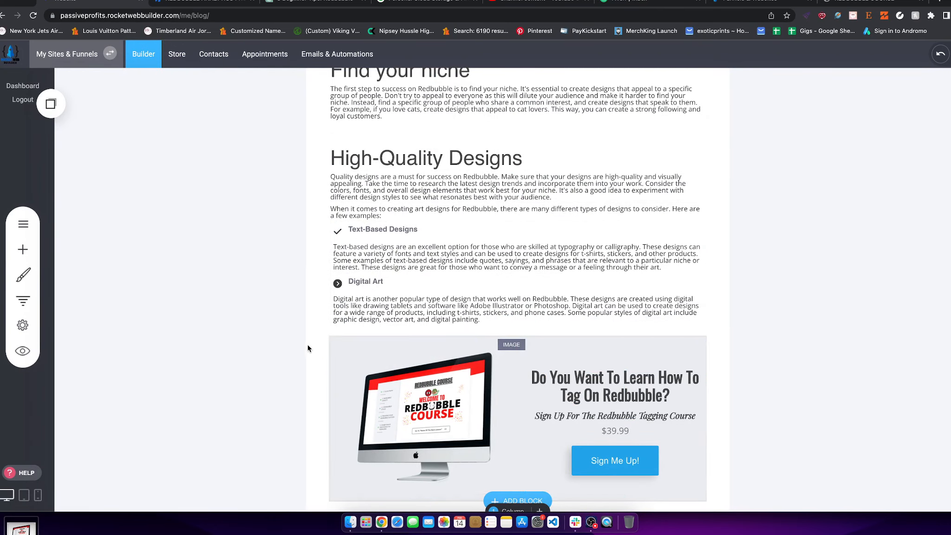
scroll(365, 320, "down", 3)
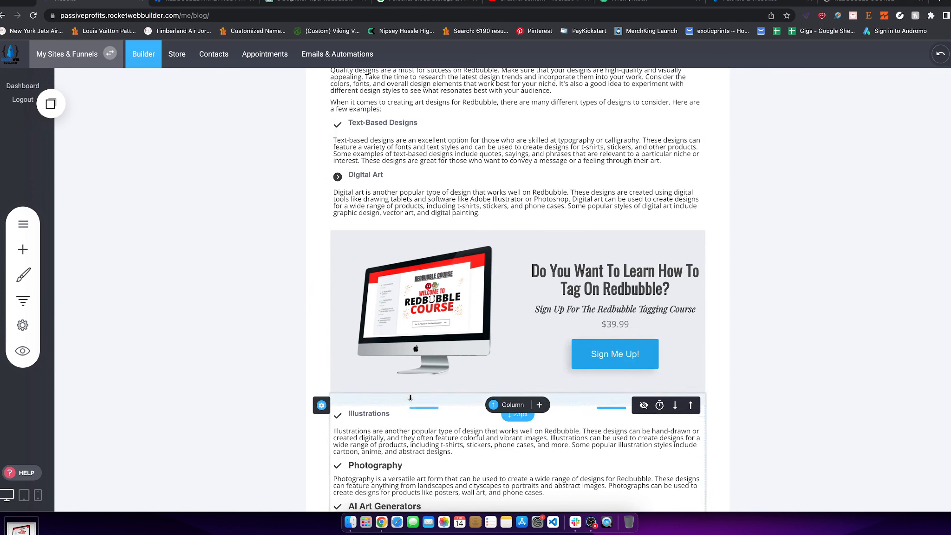
scroll(353, 404, "down", 2)
scroll(353, 403, "down", 3)
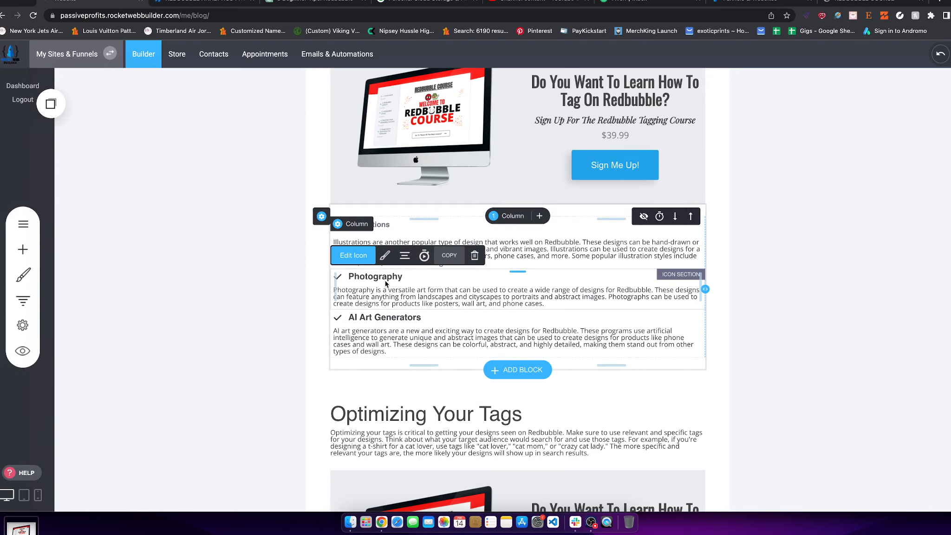
left_click(398, 277)
left_click(361, 257)
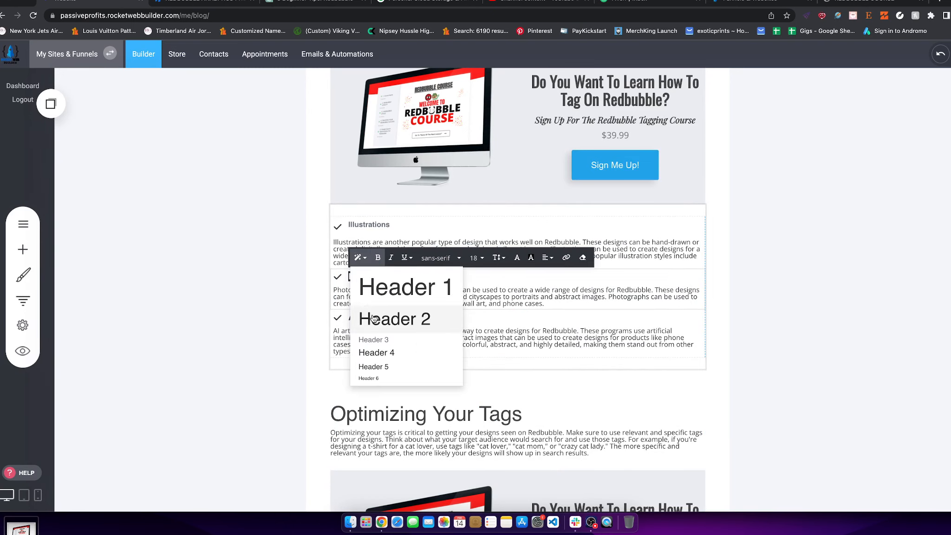
left_click(374, 340)
Step: Apply the Header 3 style to the AI Art Generators section title
left_click(384, 322)
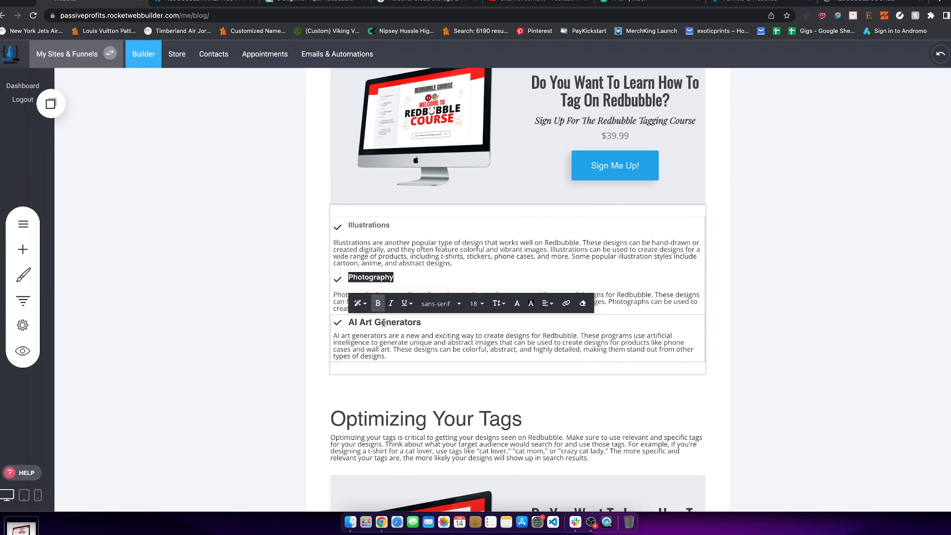
double_click(351, 322)
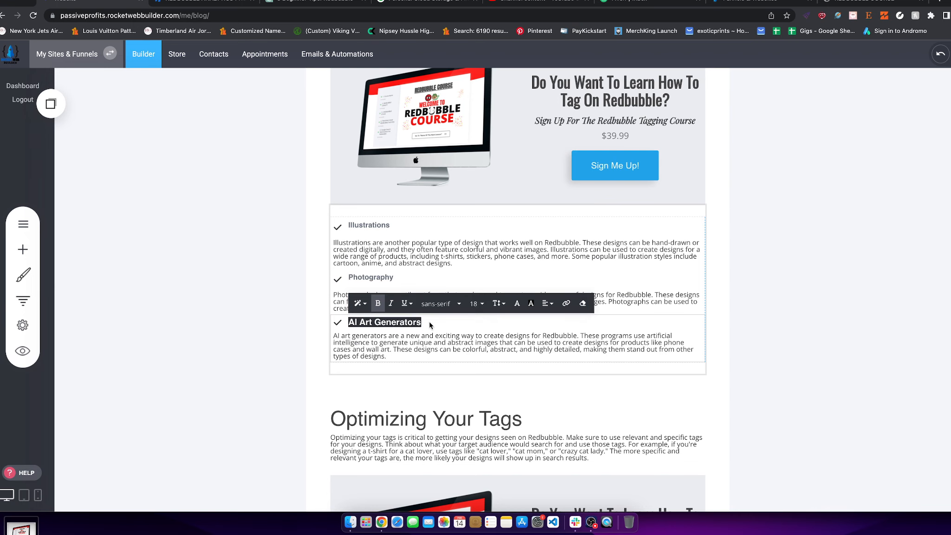
left_click(361, 303)
left_click(377, 386)
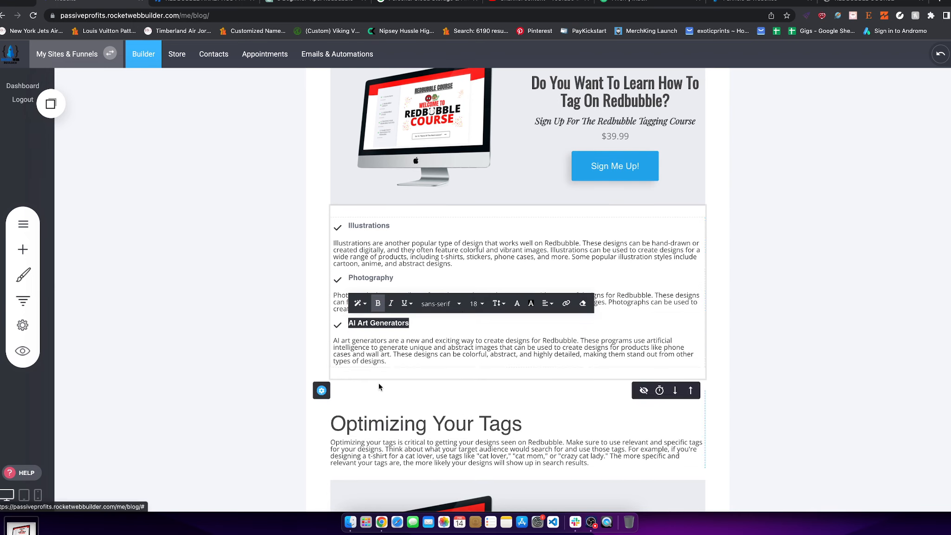
Step: Set the font size of the AI Art Generators and Photography section titles to 16
left_click(377, 303)
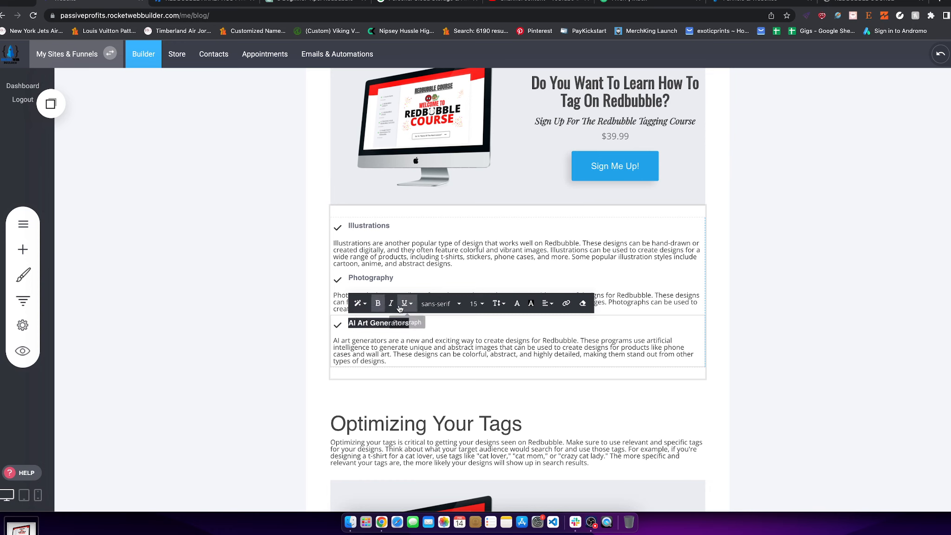
left_click(476, 304)
left_click(533, 352)
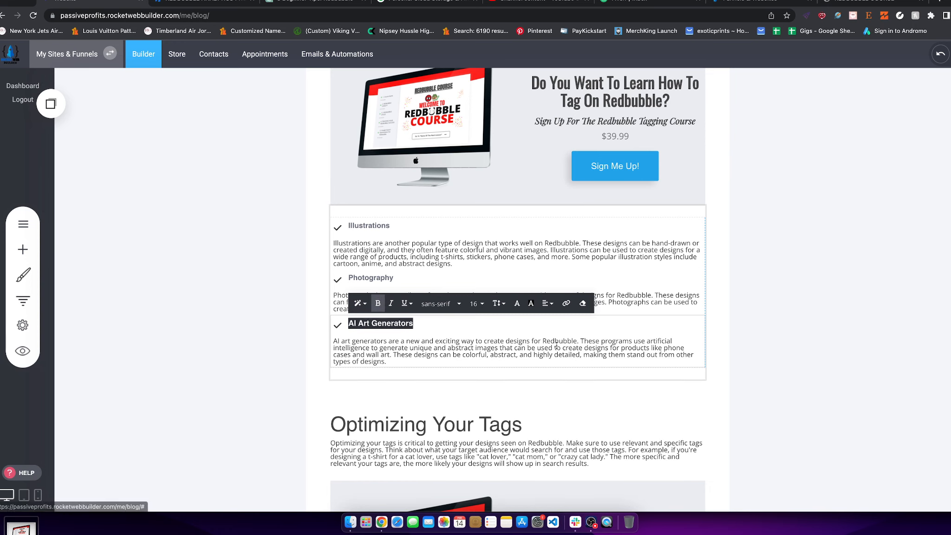
left_click(370, 278)
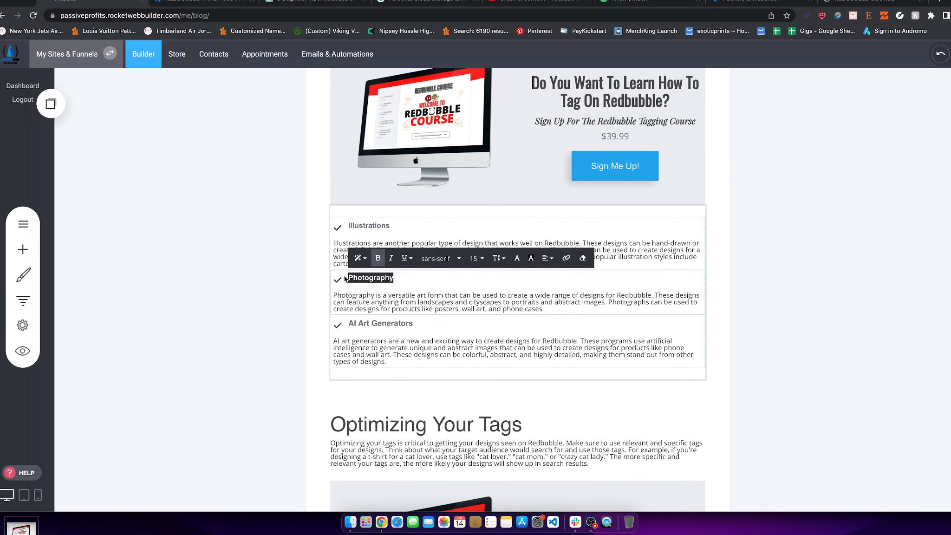
left_click(476, 258)
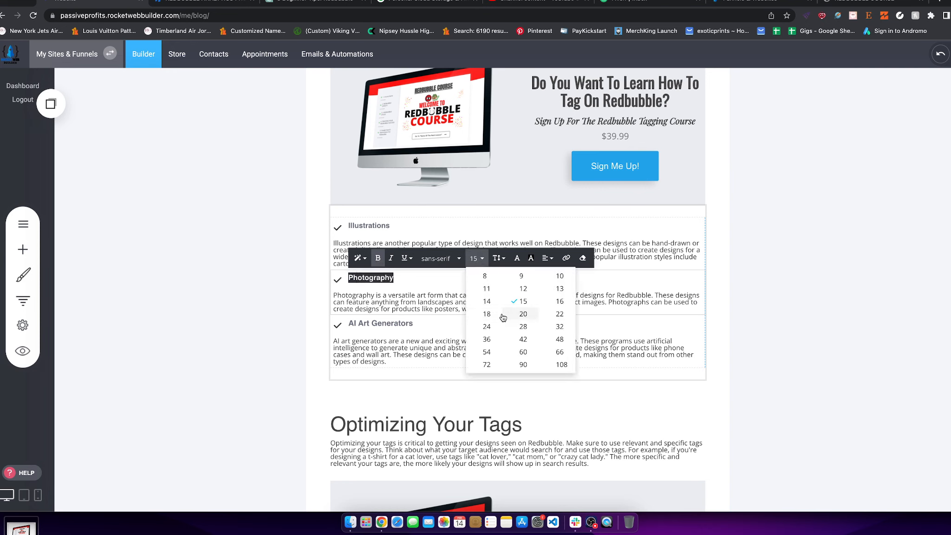
left_click(555, 303)
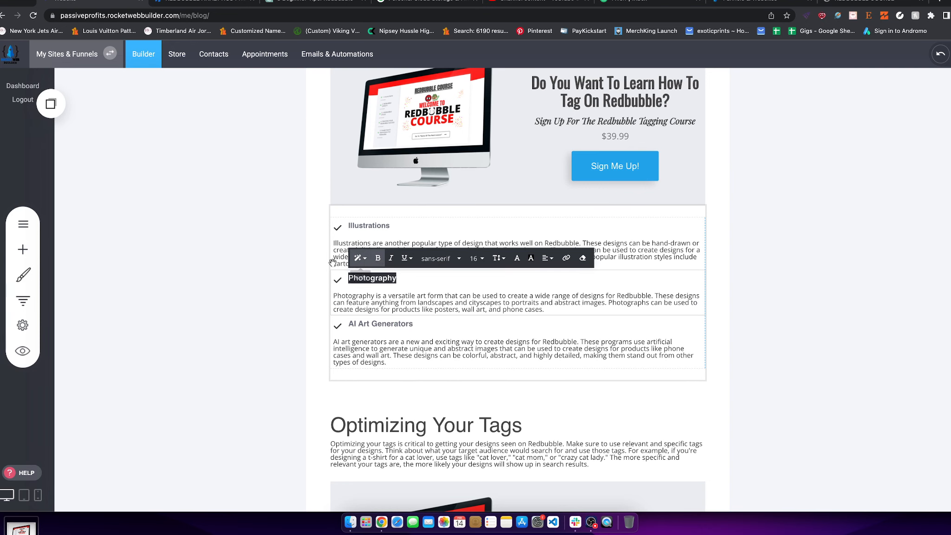
left_click(275, 257)
Step: Set the text color of the Illustrations section title to black (000000)
left_click(365, 226)
left_click(294, 232)
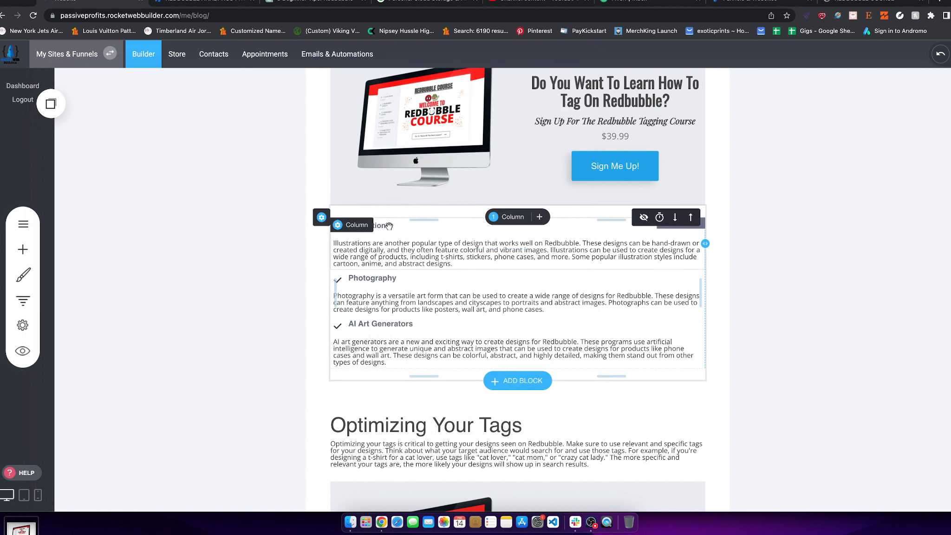
left_click(389, 226)
left_click(390, 224)
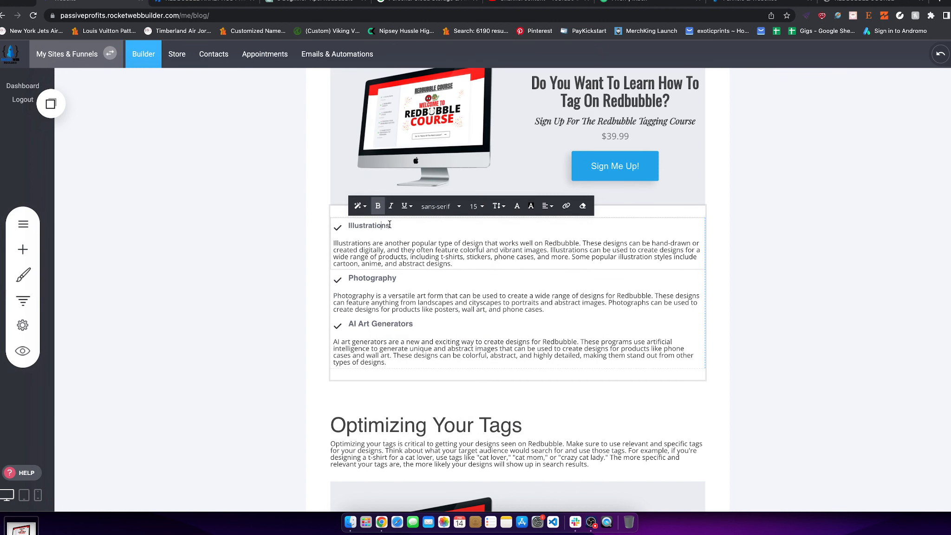
double_click(389, 226)
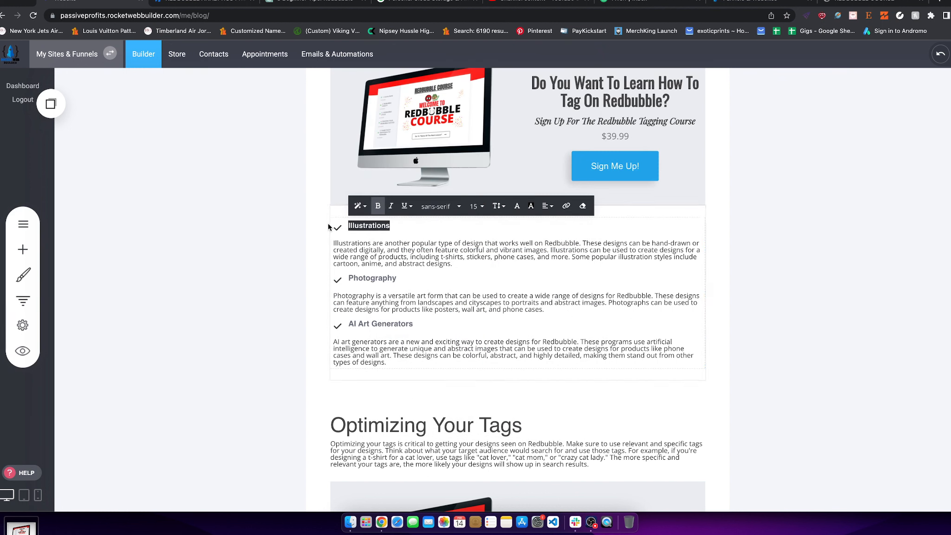
left_click(517, 206)
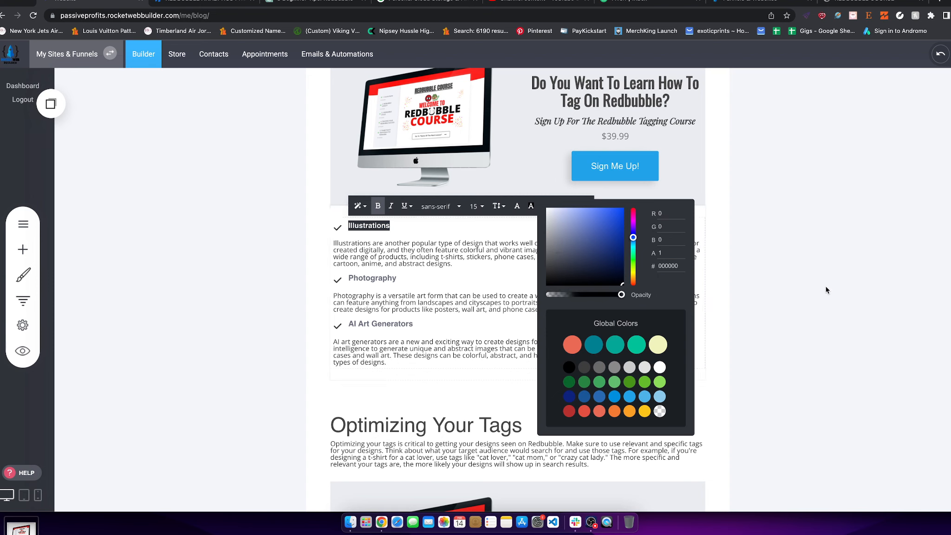
left_click(405, 229)
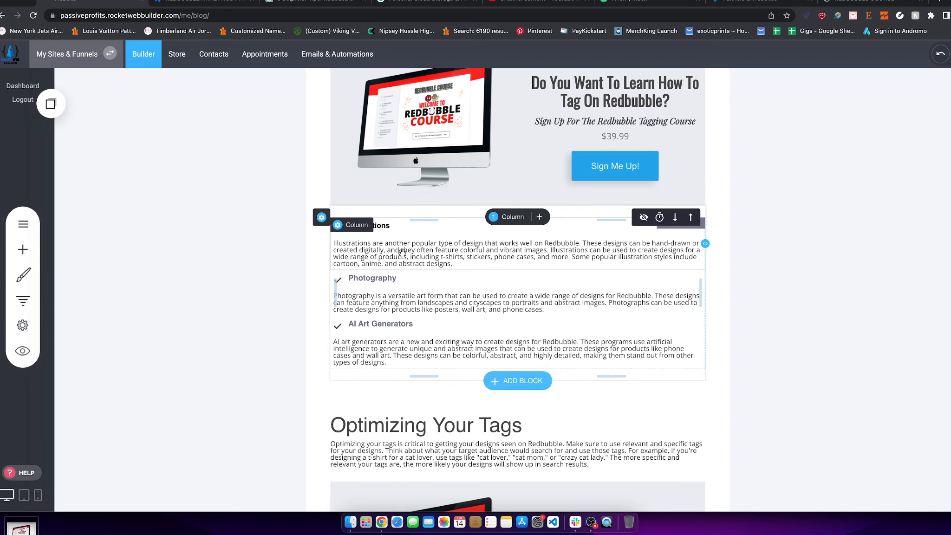
Step: Set the font size of the Illustrations section title to 16
left_click(384, 227)
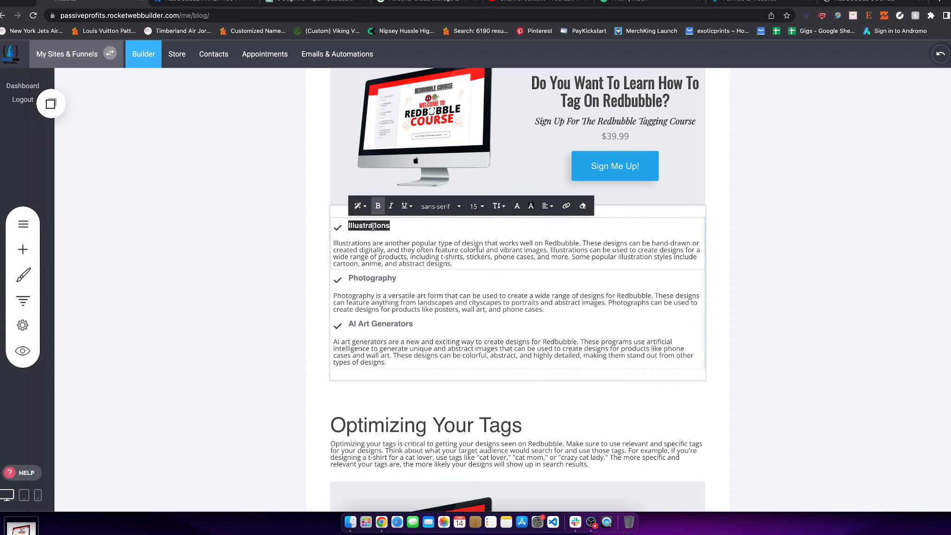
left_click(478, 205)
left_click(560, 250)
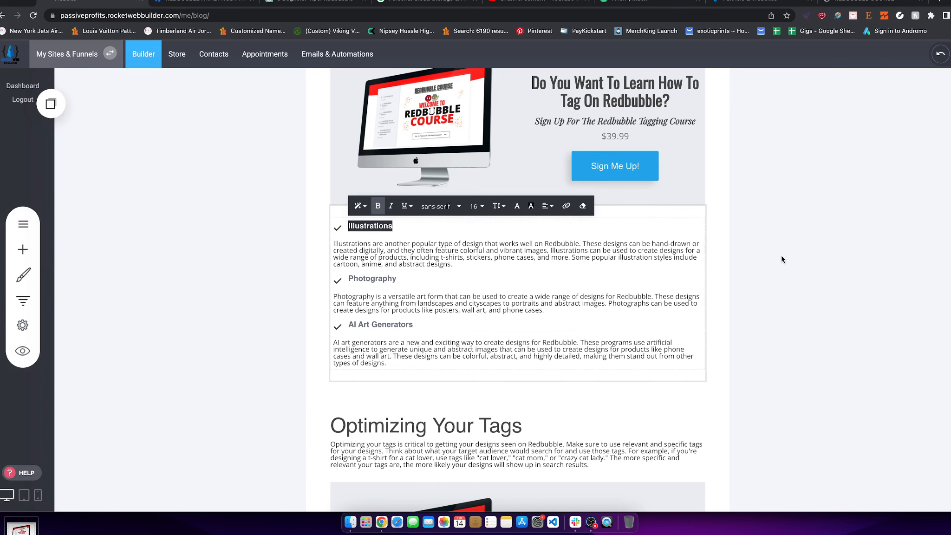
left_click(783, 259)
Step: Review the restyled section titles and the course banner between the Digital Art and Illustrations sections
scroll(603, 240, "up", 5)
scroll(452, 269, "up", 2)
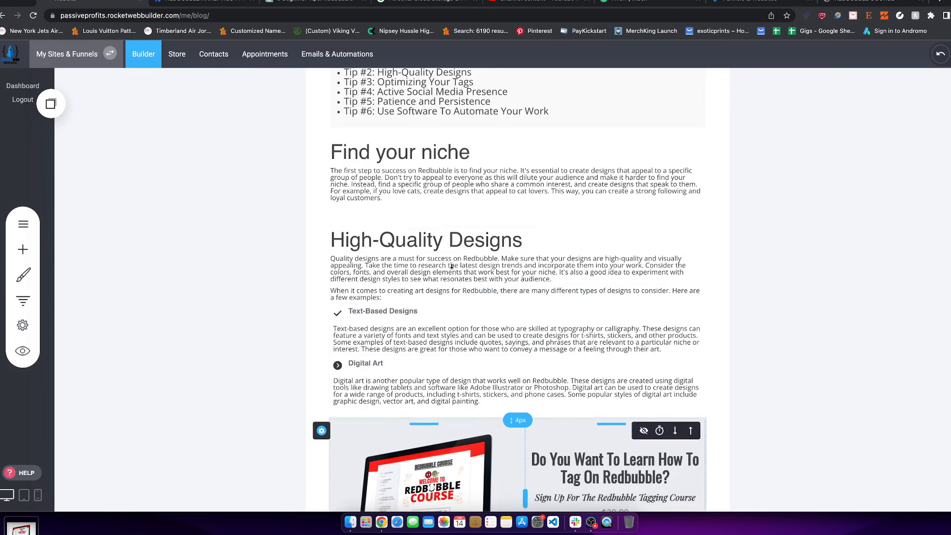
scroll(457, 253, "down", 3)
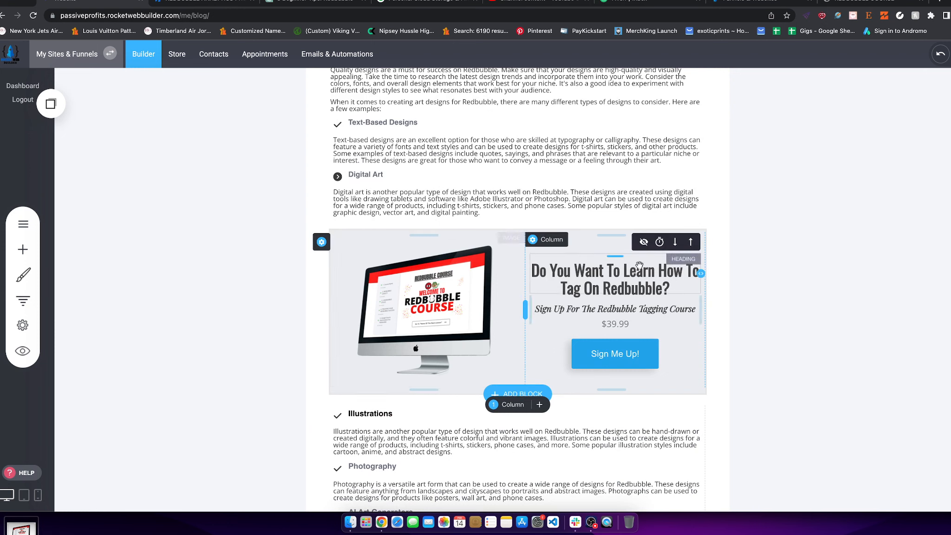
scroll(404, 218, "up", 2)
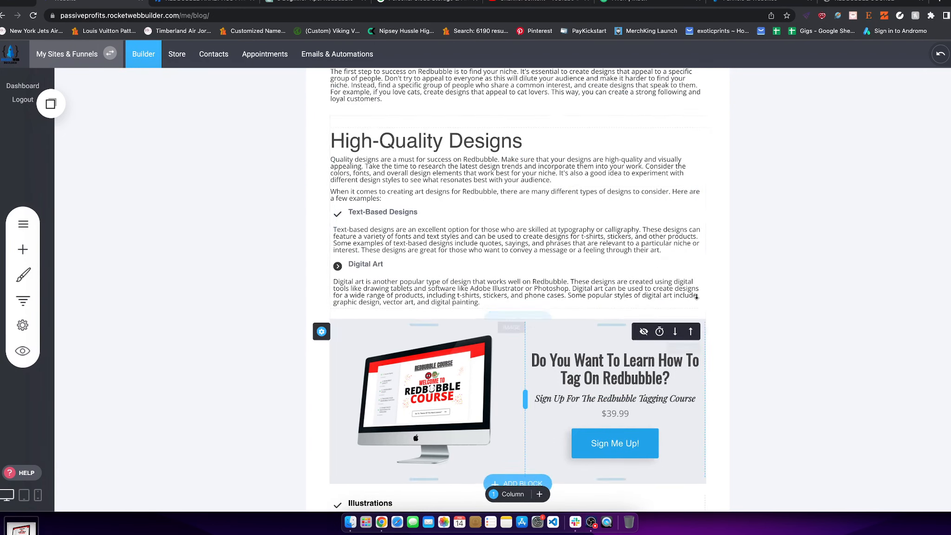
scroll(453, 307, "down", 2)
left_click(453, 308)
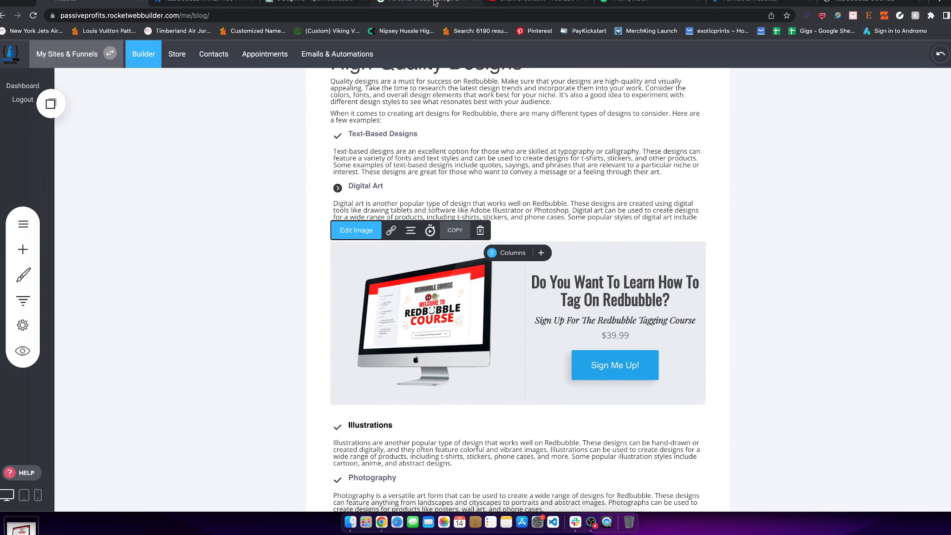
Step: Switch to the autopilotpassiveincome.com course site, open the POD Design Course page and look through its content
left_click(852, 1)
scroll(628, 151, "up", 15)
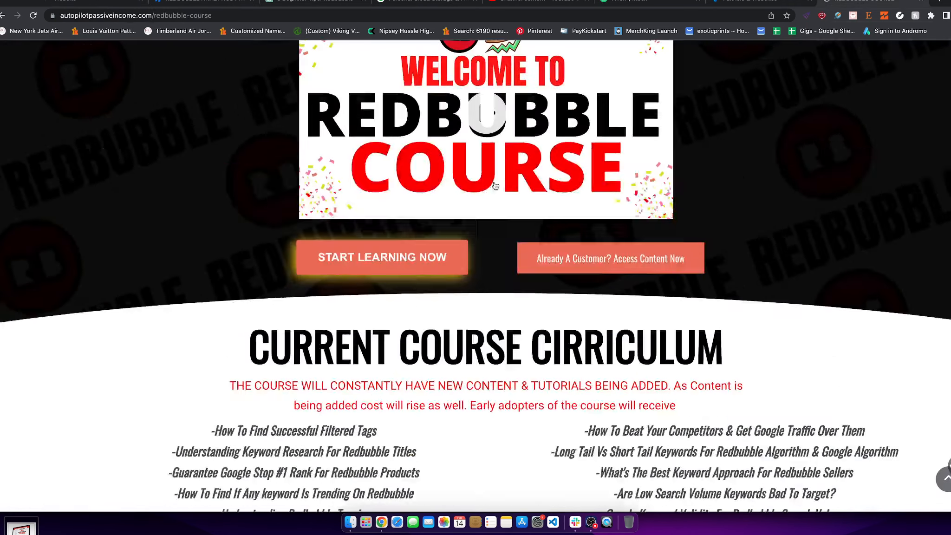
left_click(643, 58)
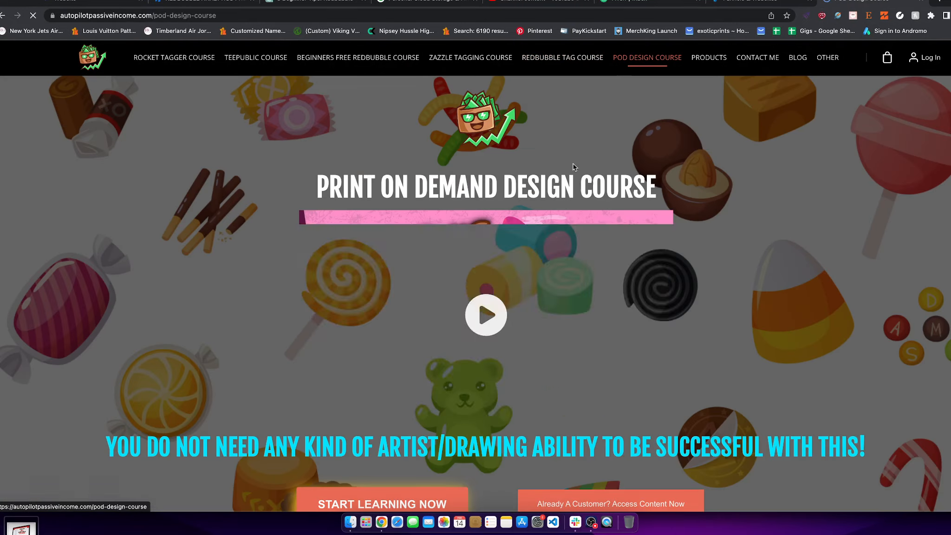
scroll(573, 165, "down", 15)
scroll(445, 301, "down", 20)
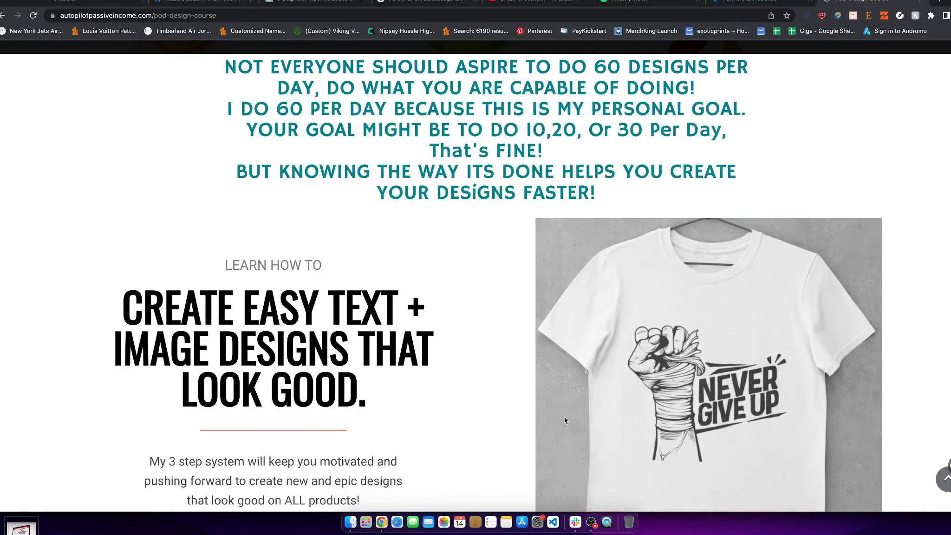
scroll(476, 380, "down", 10)
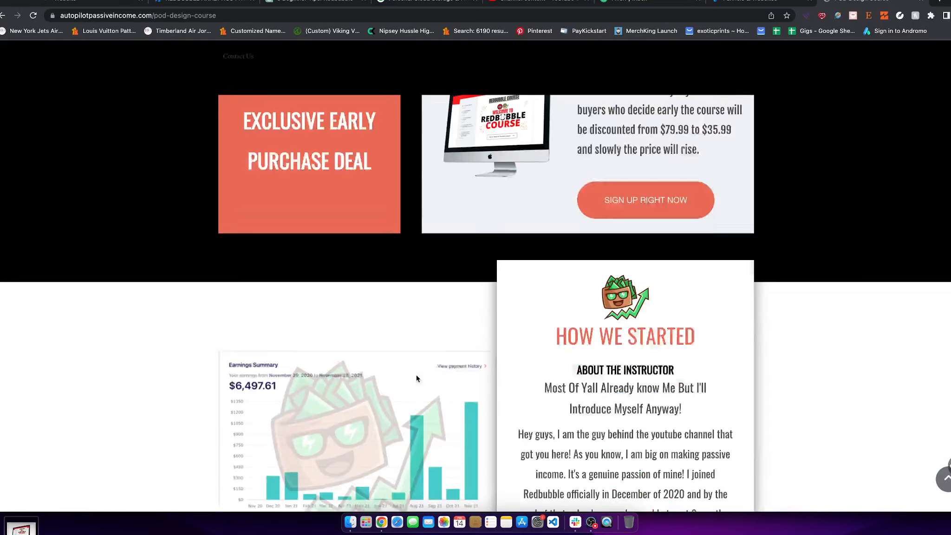
scroll(417, 378, "up", 15)
scroll(420, 382, "up", 20)
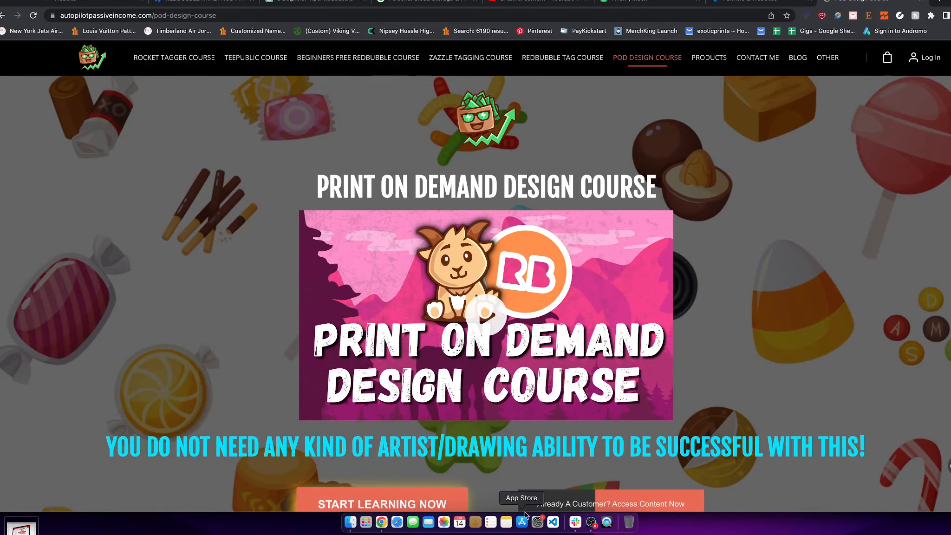
Step: Capture a screenshot of the POD Design Course page showing its heading and Print On Demand Design Course image
scroll(498, 433, "down", 5)
scroll(499, 433, "down", 2)
scroll(488, 437, "up", 7)
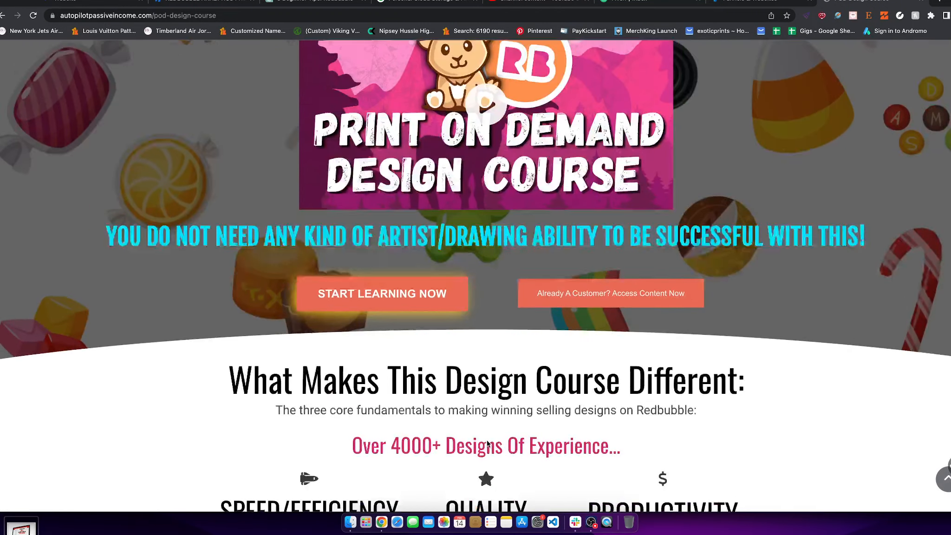
scroll(484, 443, "down", 2)
scroll(484, 441, "up", 2)
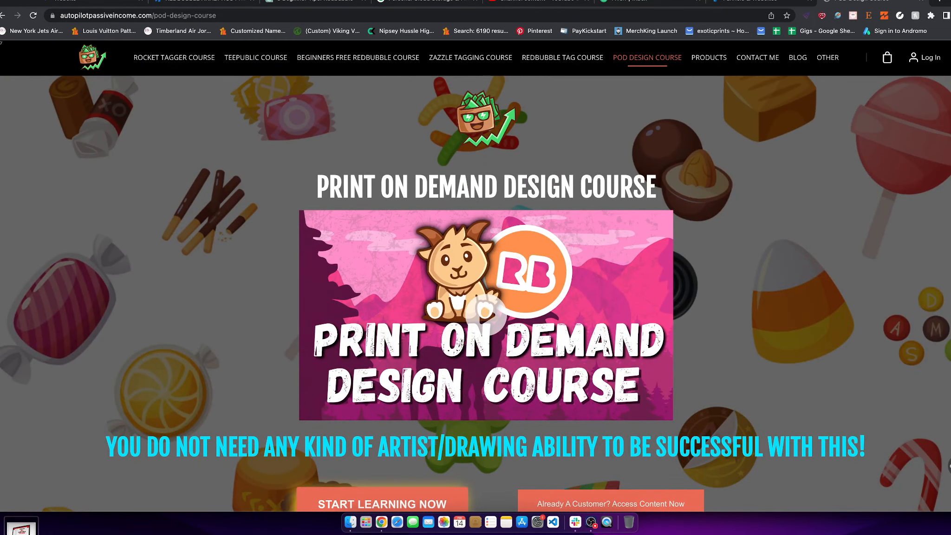
left_click_drag(0, 41, 950, 512)
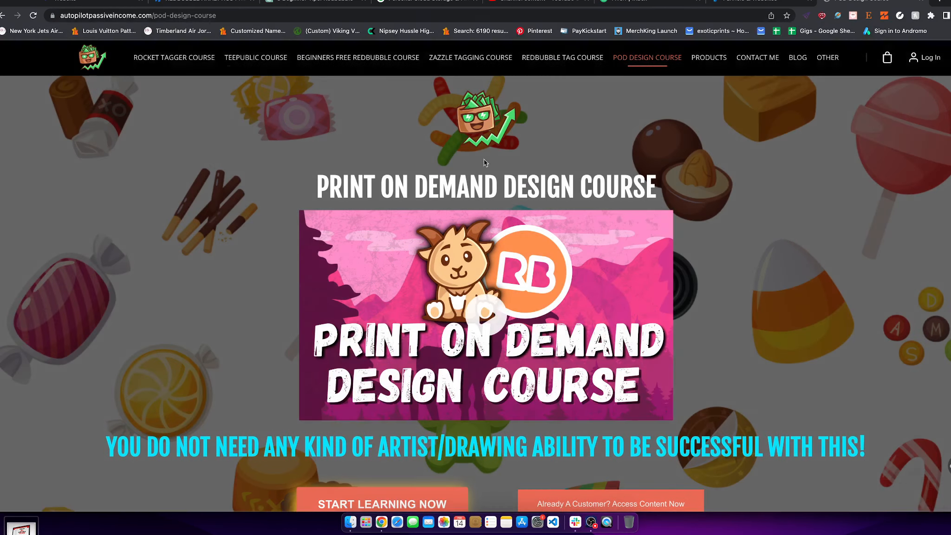
Step: Switch back to the website builder and replace the banner image below Digital Art with the captured course page screenshot
left_click(102, 5)
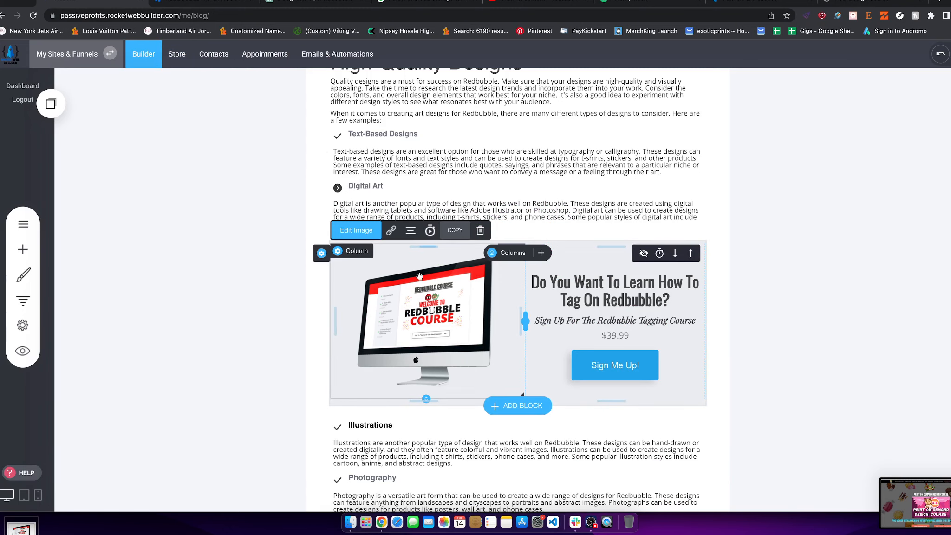
left_click(377, 231)
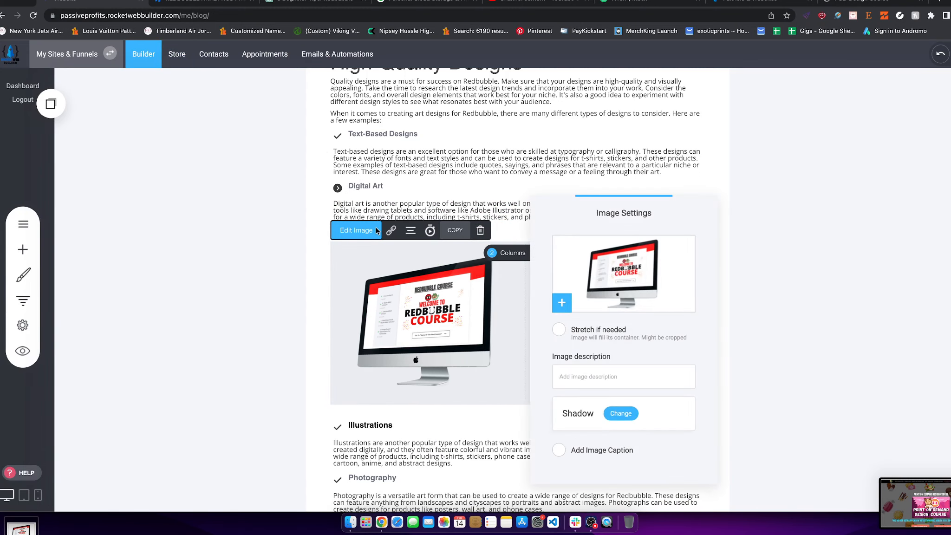
left_click(611, 280)
left_click_drag(912, 503, 411, 171)
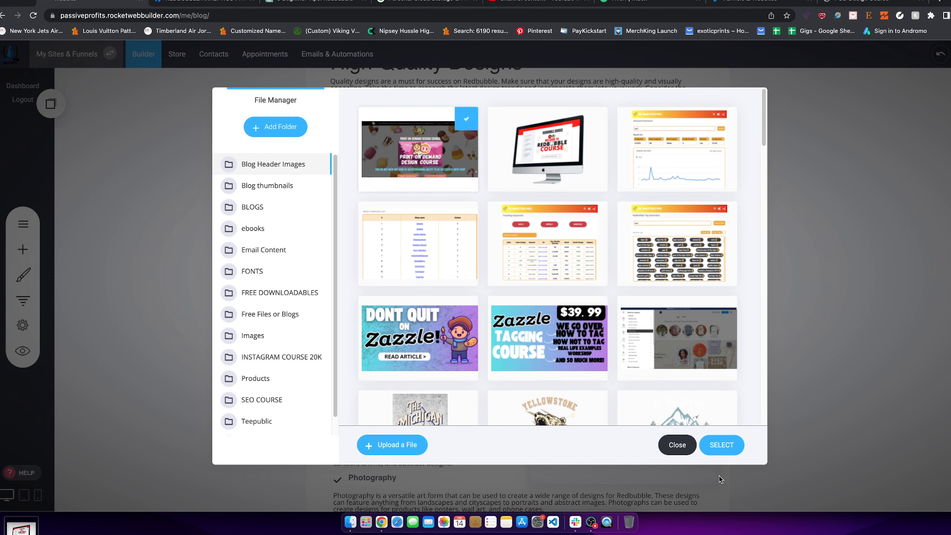
left_click(726, 445)
left_click(891, 327)
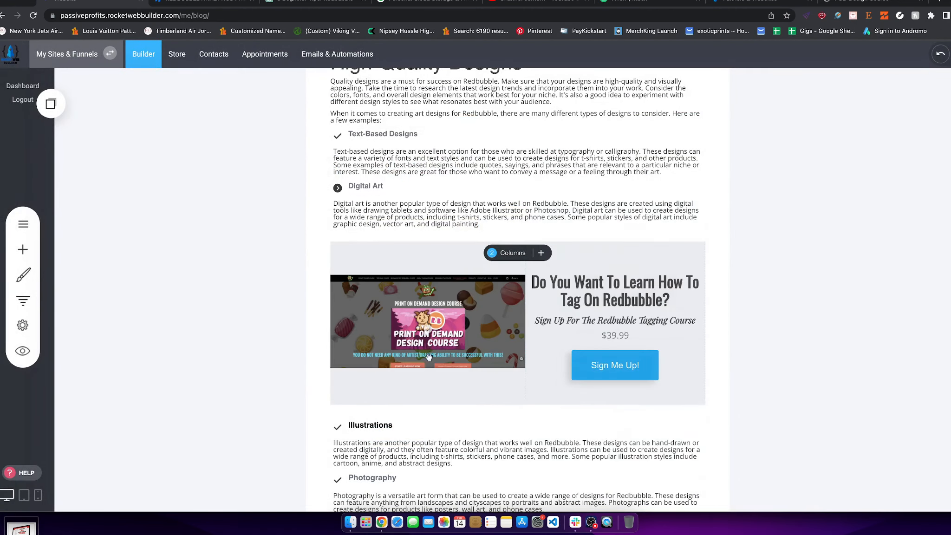
Step: Change the banner headline to "Do You Want To Learn How To Design On Redbubble Quickly?" and the subtitle to "Sign Up For The Redbubble Design Course"
left_click(662, 299)
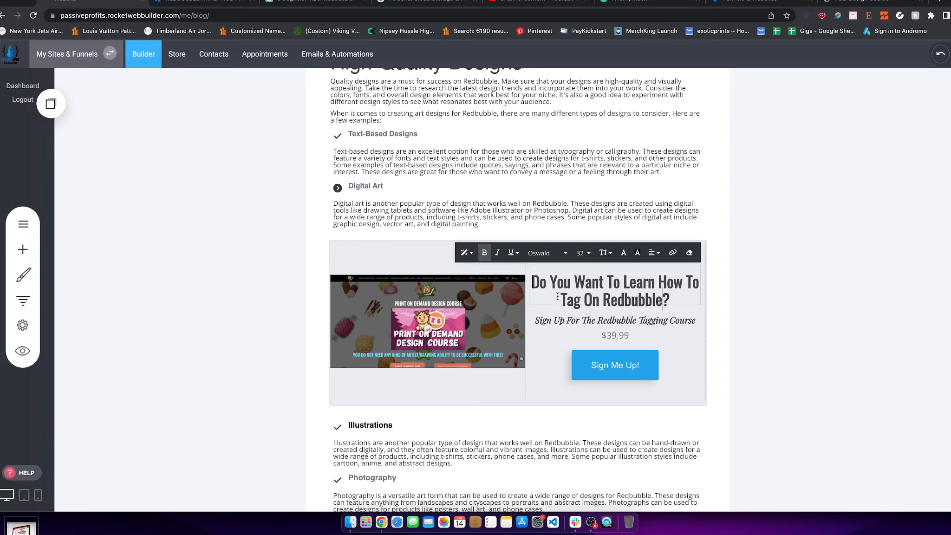
left_click_drag(557, 297, 593, 301)
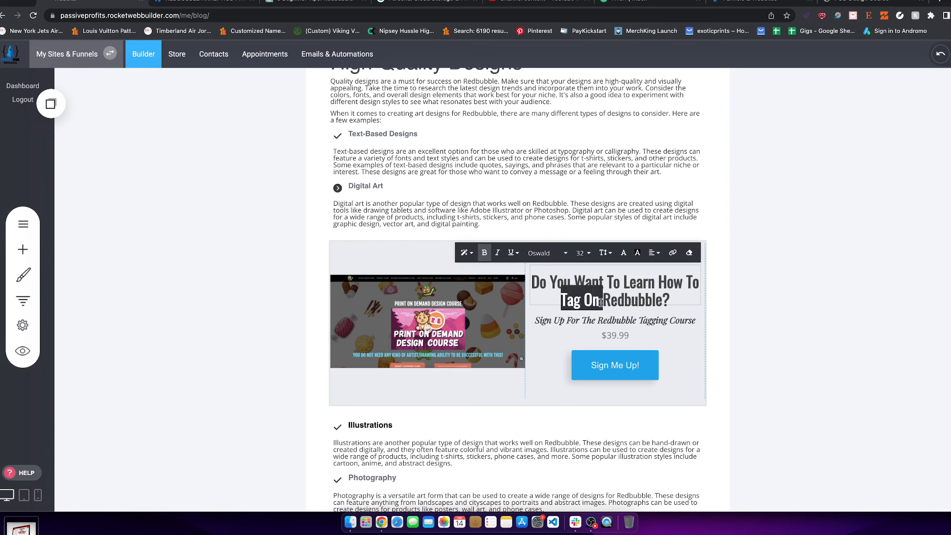
type("Design On ")
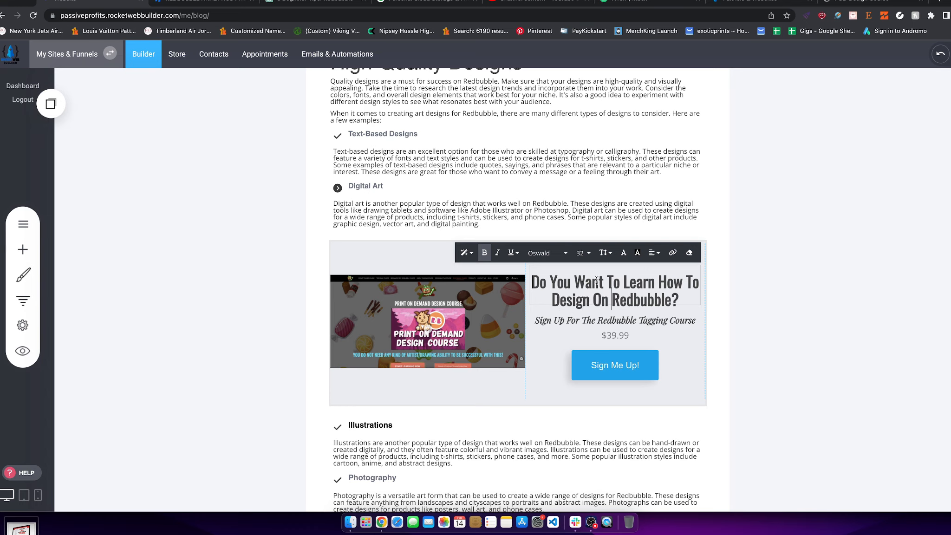
type(" Qyuicl")
key("BackSpace")
key("BackSpace")
key("BackSpace")
key("BackSpace")
key("BackSpace")
type("uickly")
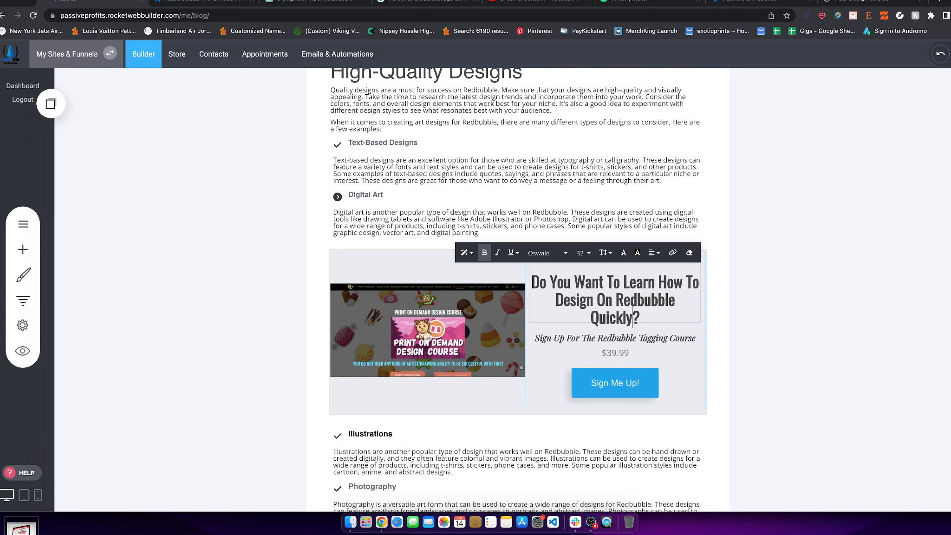
left_click(603, 338)
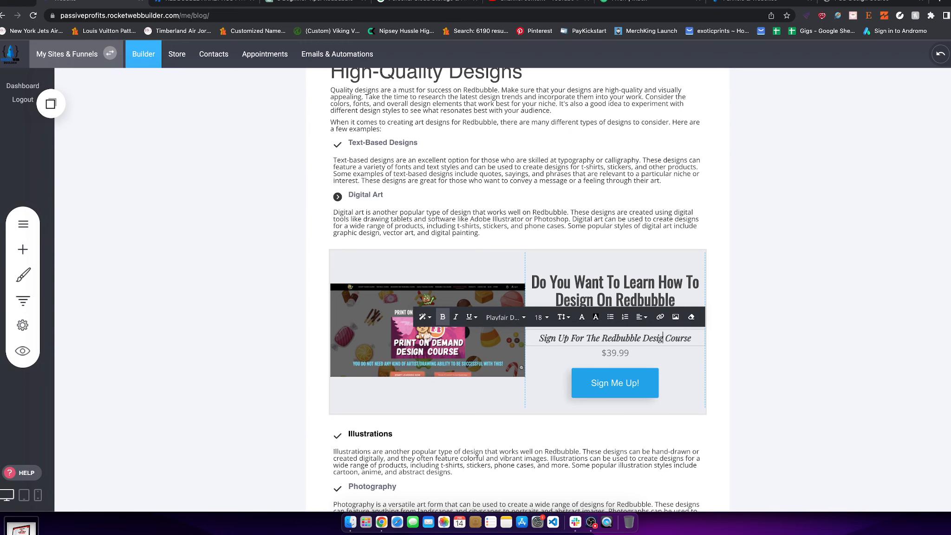
left_click(728, 344)
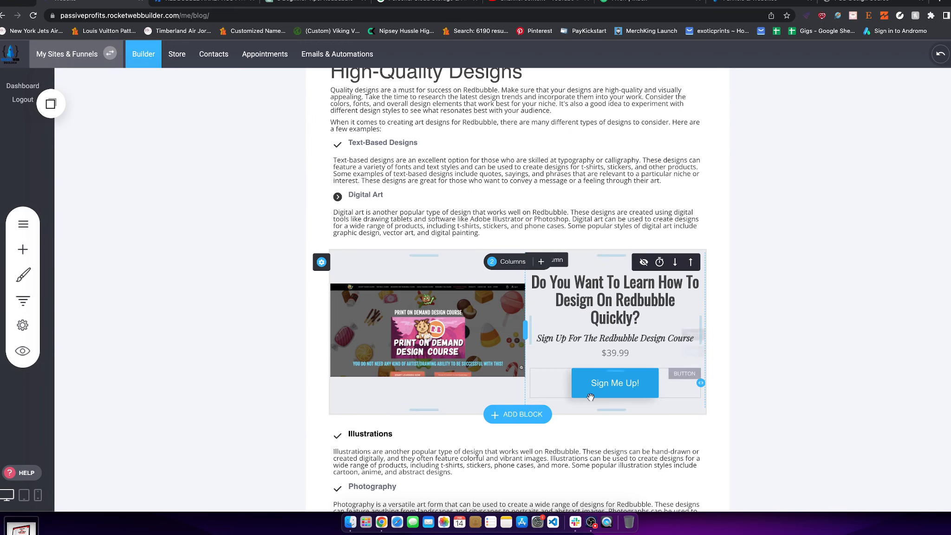
left_click(617, 386)
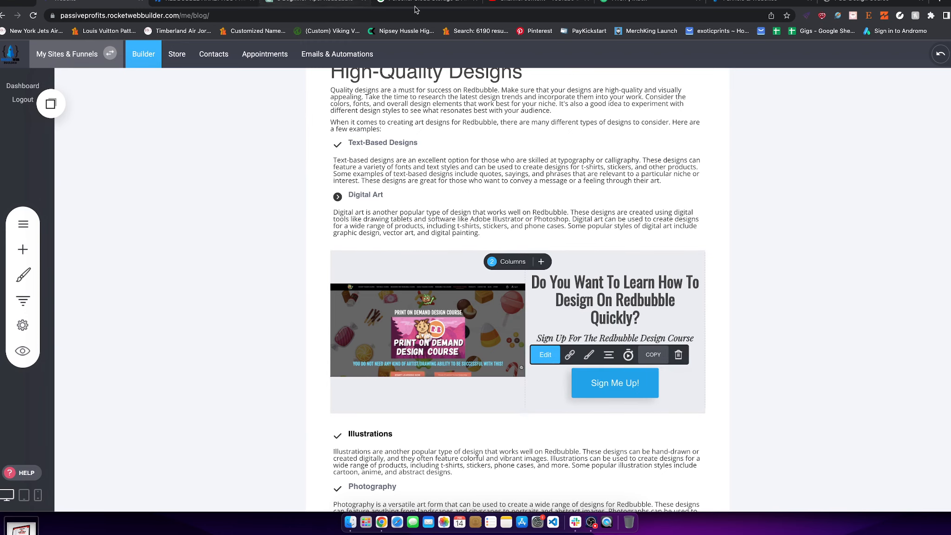
left_click(825, 4)
left_click(201, 20)
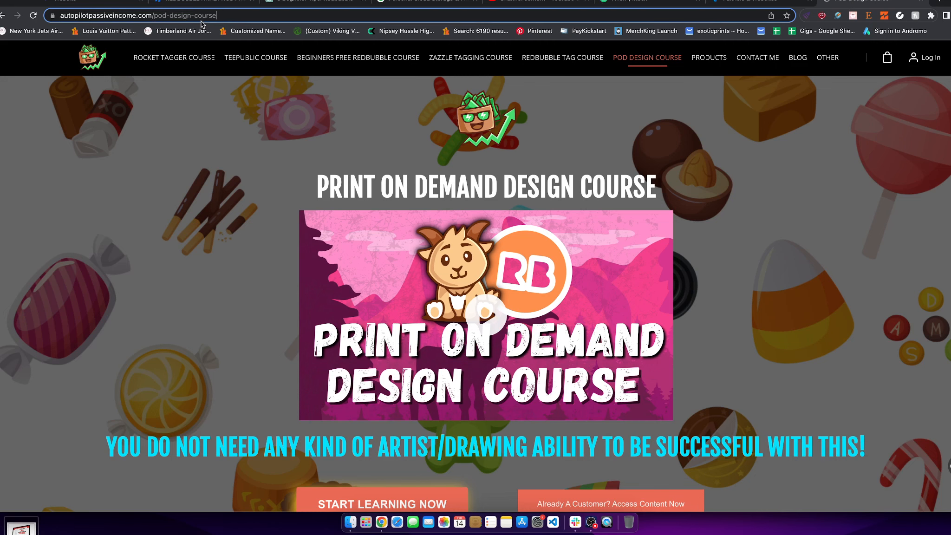
key("super+x")
left_click(101, 3)
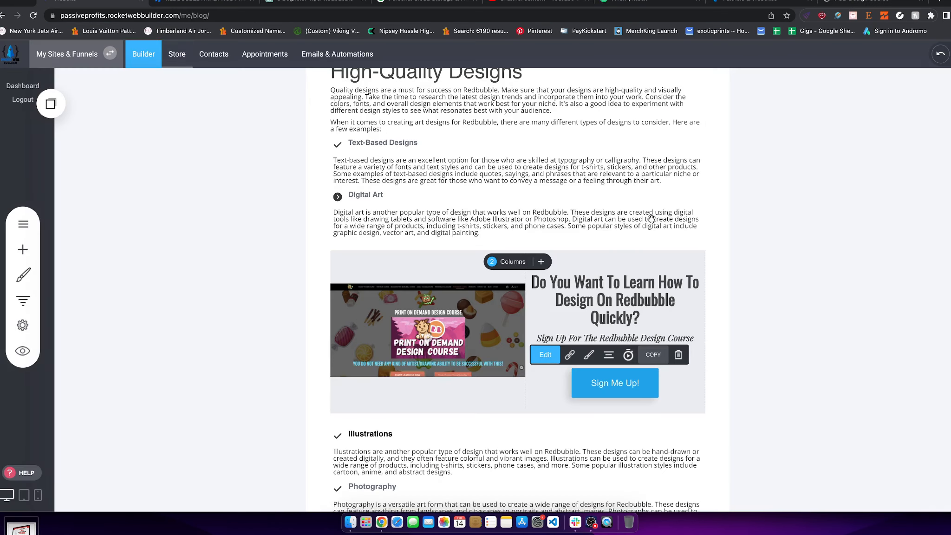
left_click(640, 394)
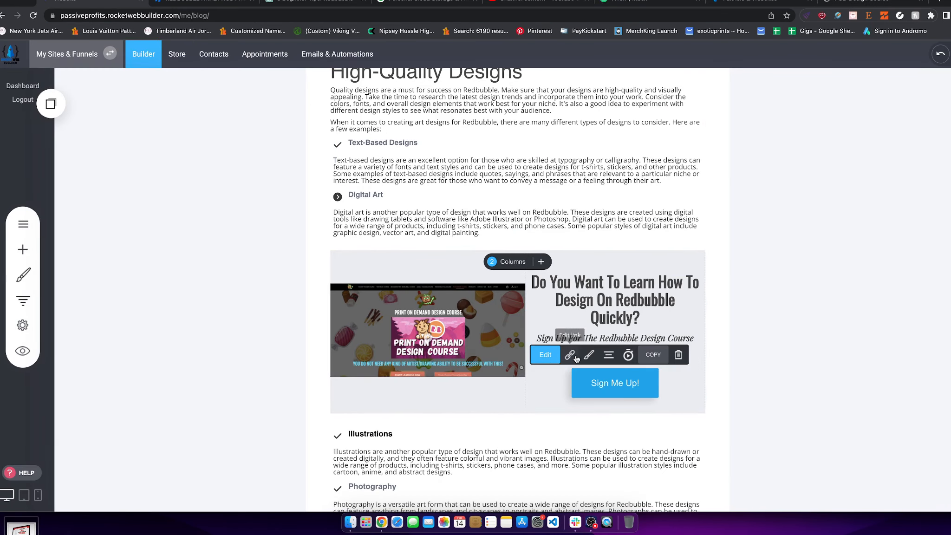
left_click(570, 355)
left_click_drag(619, 212, 601, 210)
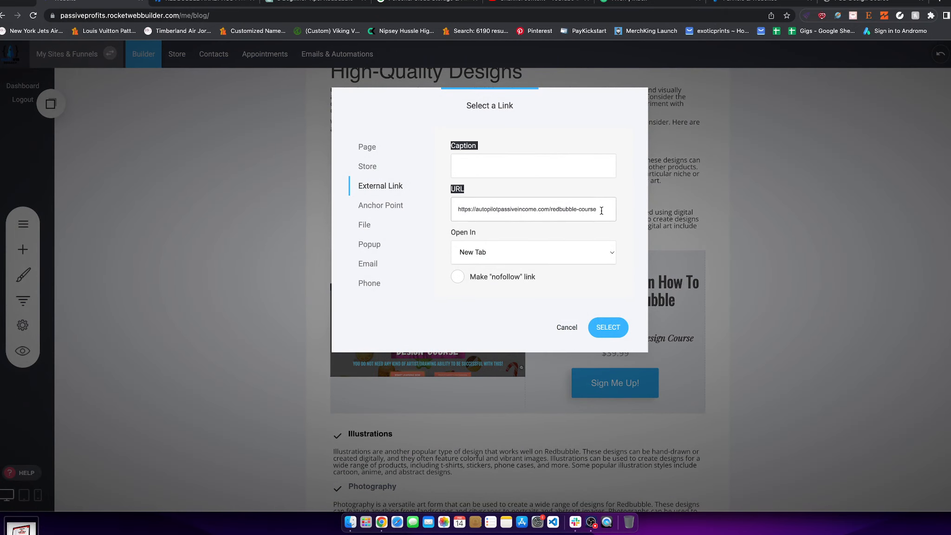
key("BackSpace")
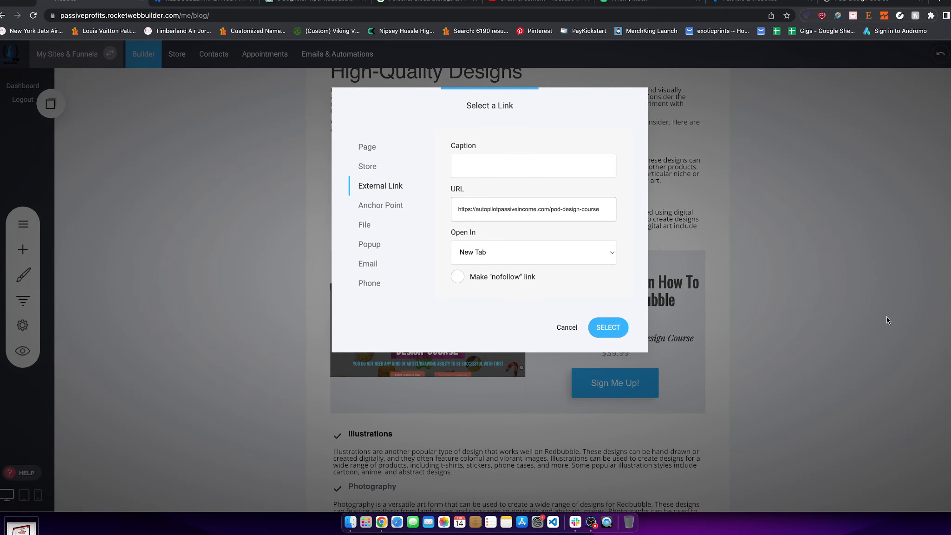
left_click(612, 328)
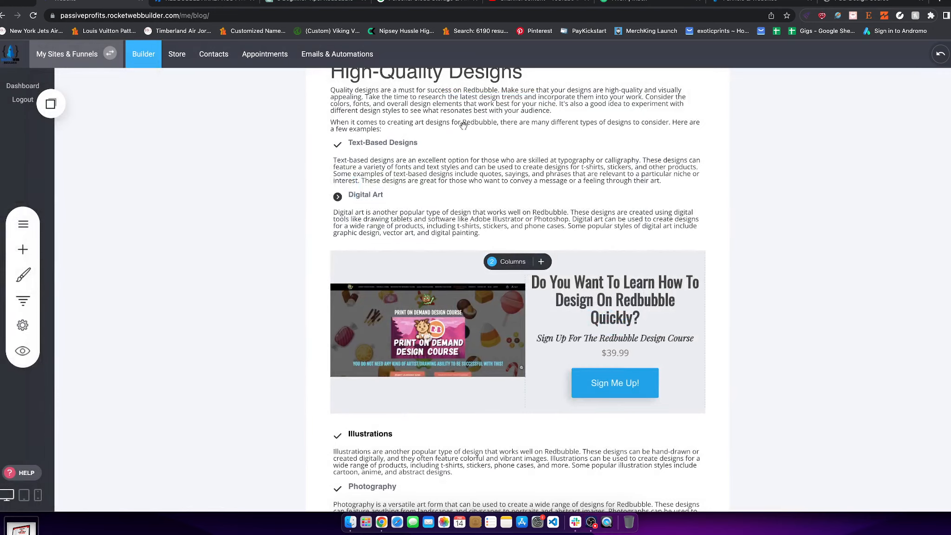
Step: Review the High-Quality Designs section with the edited design course banner in the editor
scroll(464, 125, "down", 6)
scroll(584, 353, "up", 6)
scroll(417, 325, "down", 2)
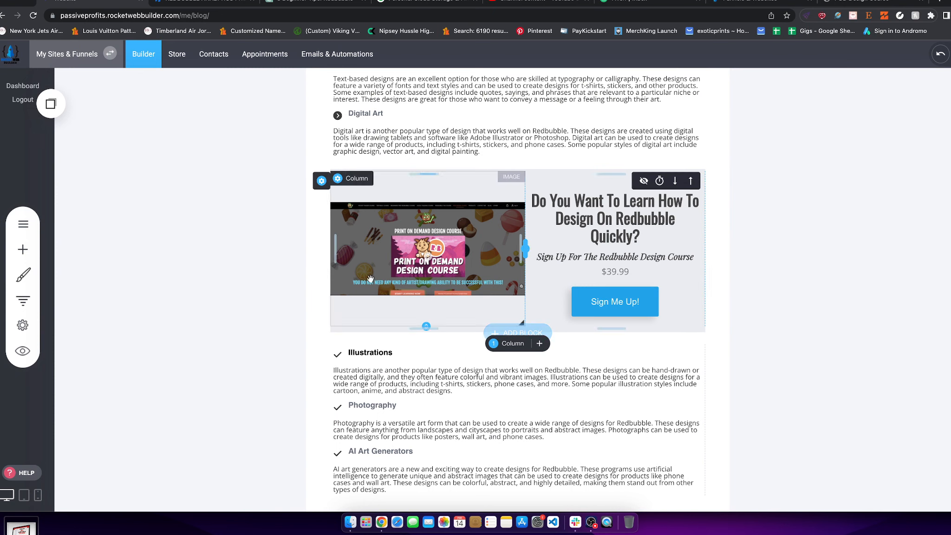
scroll(439, 244, "up", 3)
scroll(417, 278, "down", 10)
scroll(469, 391, "up", 6)
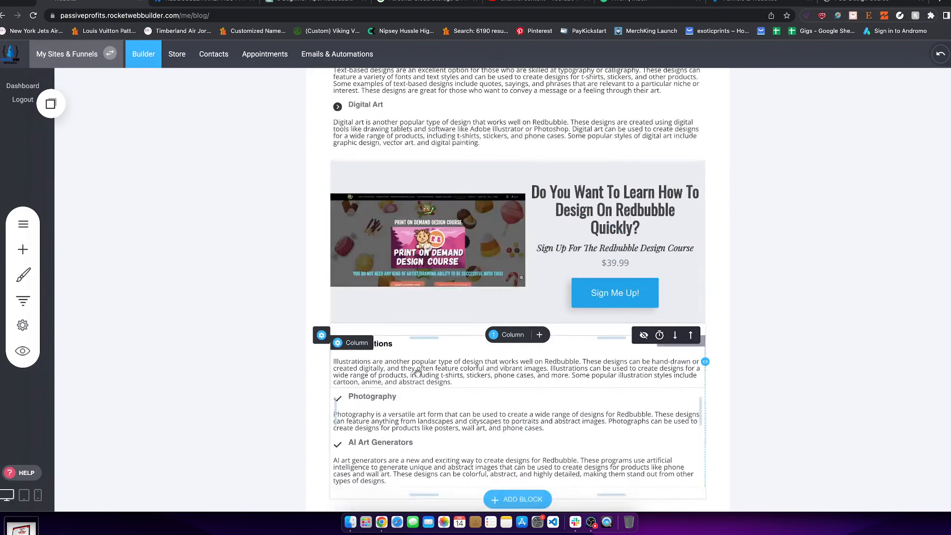
scroll(473, 307, "up", 6)
scroll(474, 307, "down", 5)
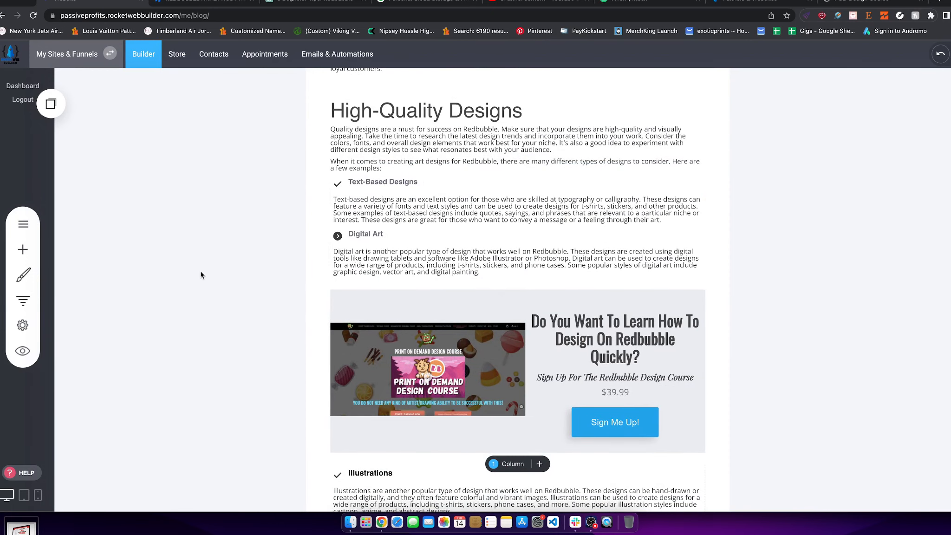
Step: Preview the blog page, look through the post from the table of contents to Optimizing Your Tags, and close the preview
left_click(22, 350)
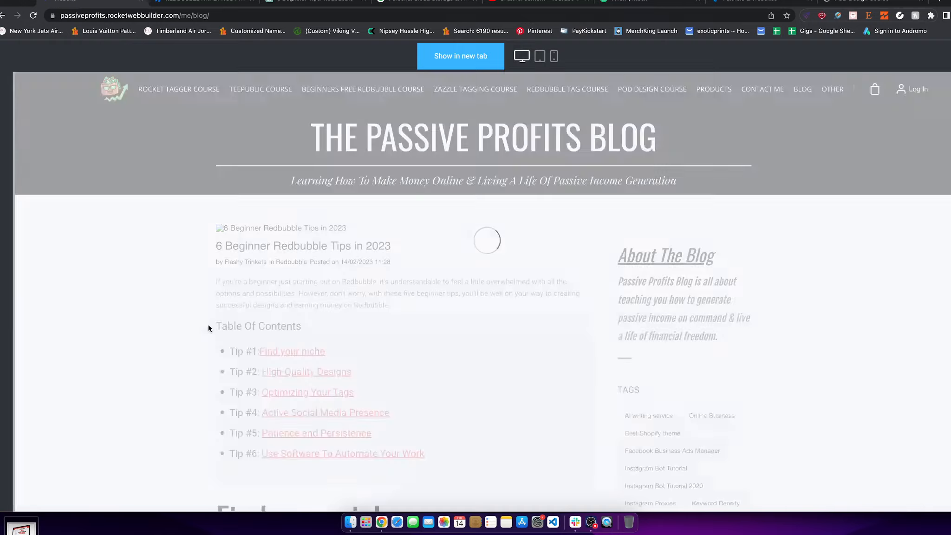
scroll(373, 282, "down", 12)
scroll(373, 282, "down", 15)
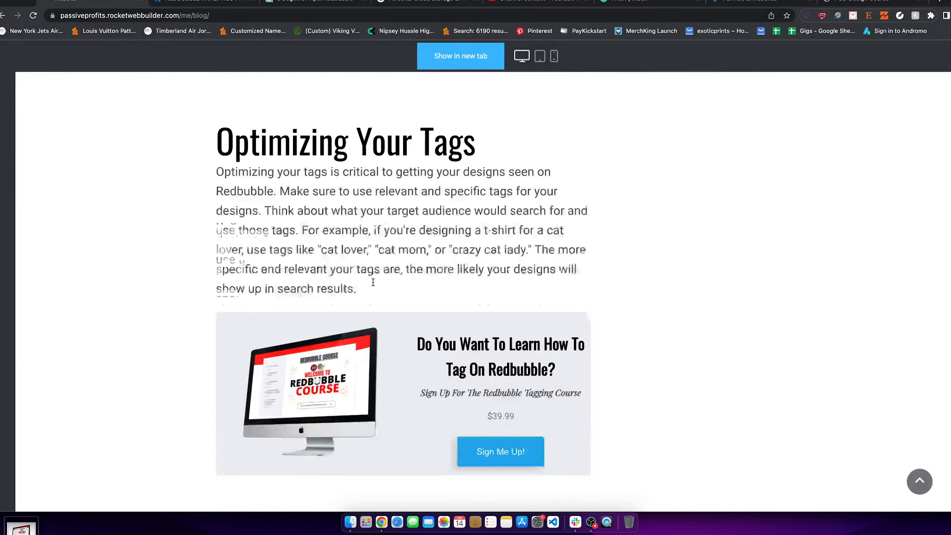
scroll(499, 304, "up", 15)
scroll(501, 305, "up", 20)
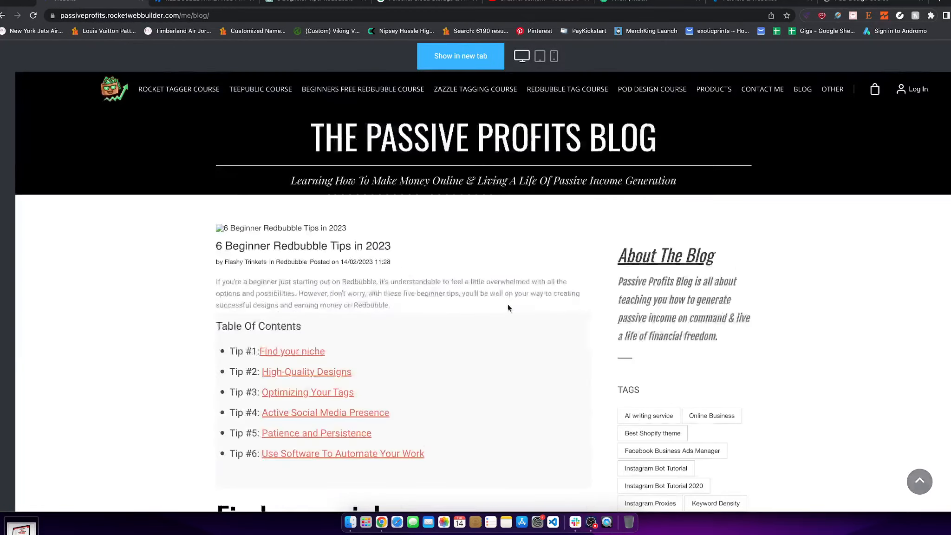
key("Escape")
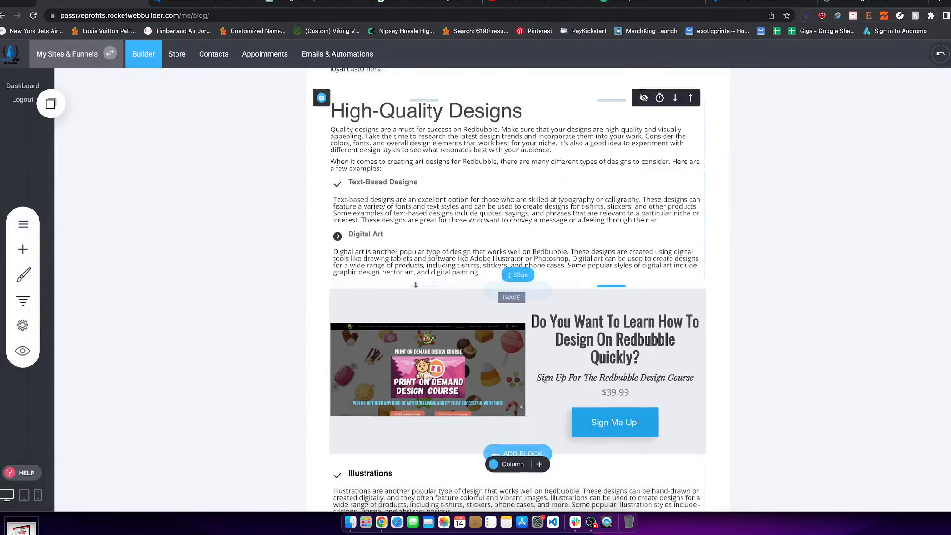
Step: Save the changes to the 6 Beginner Redbubble Tips in 2023 blog post
scroll(463, 218, "up", 15)
left_click(463, 218)
left_click(333, 224)
left_click(425, 269)
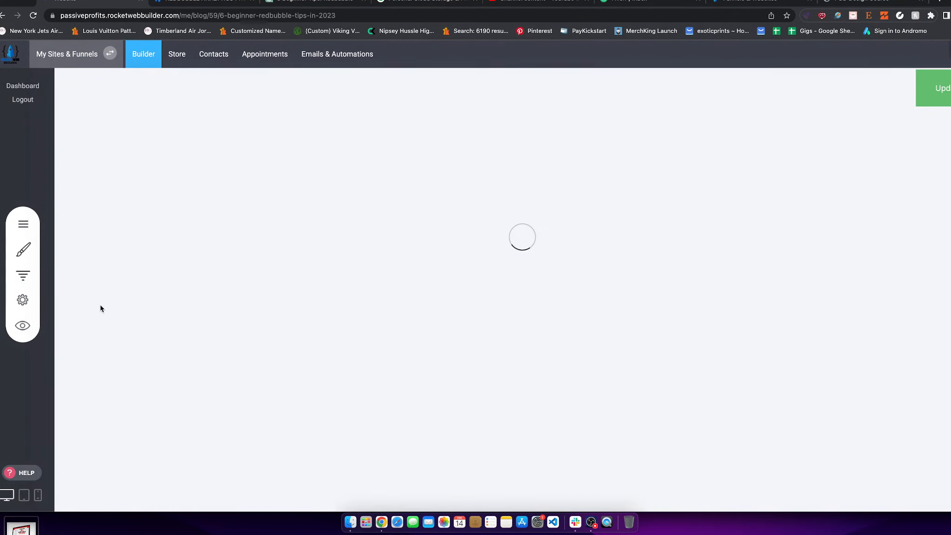
Step: Preview the saved post, test the design course banner's Sign Me Up! button, and return to the preview
left_click(22, 351)
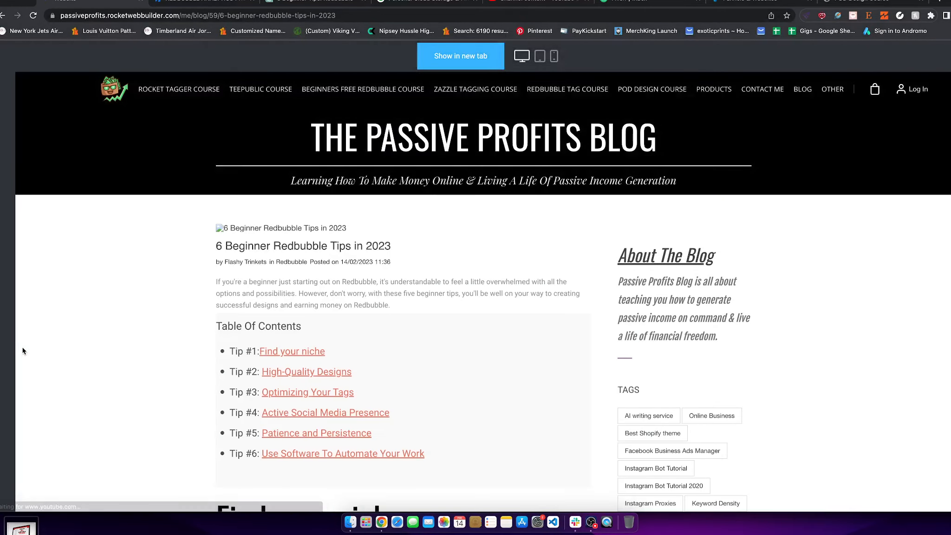
scroll(249, 349, "down", 10)
scroll(248, 349, "down", 15)
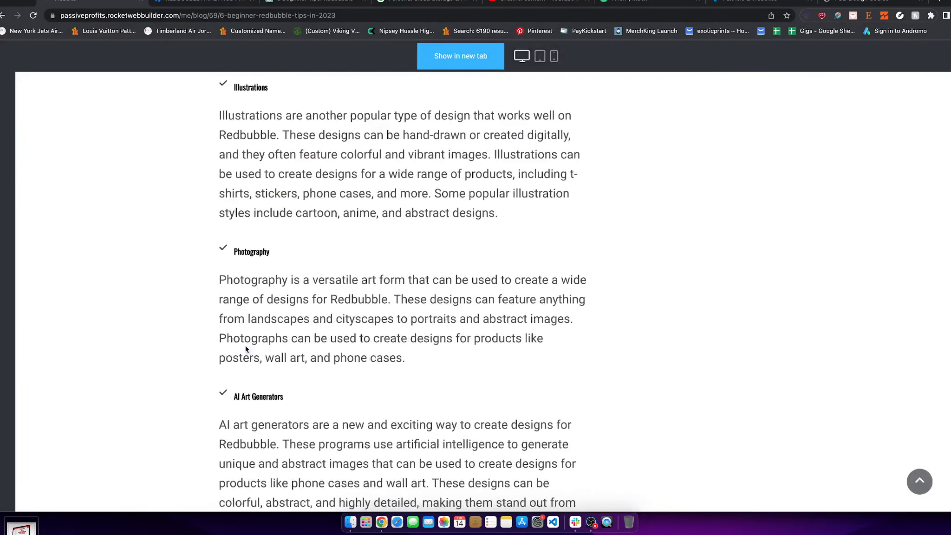
scroll(255, 356, "up", 8)
scroll(409, 280, "down", 7)
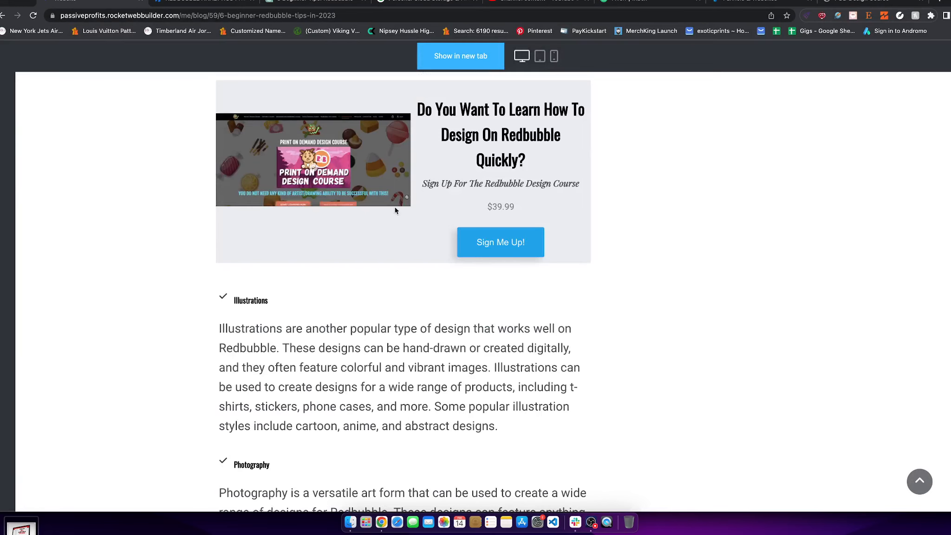
left_click(501, 246)
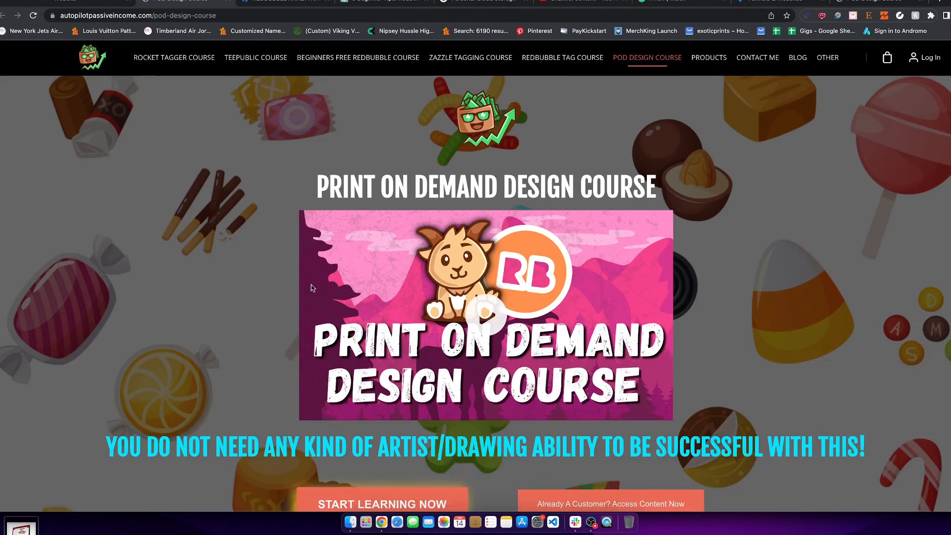
scroll(312, 288, "down", 4)
key("super+Left")
Step: Compare the section title styles from Text-Based Designs and Digital Art through Illustrations and Photography in the preview
scroll(482, 320, "up", 6)
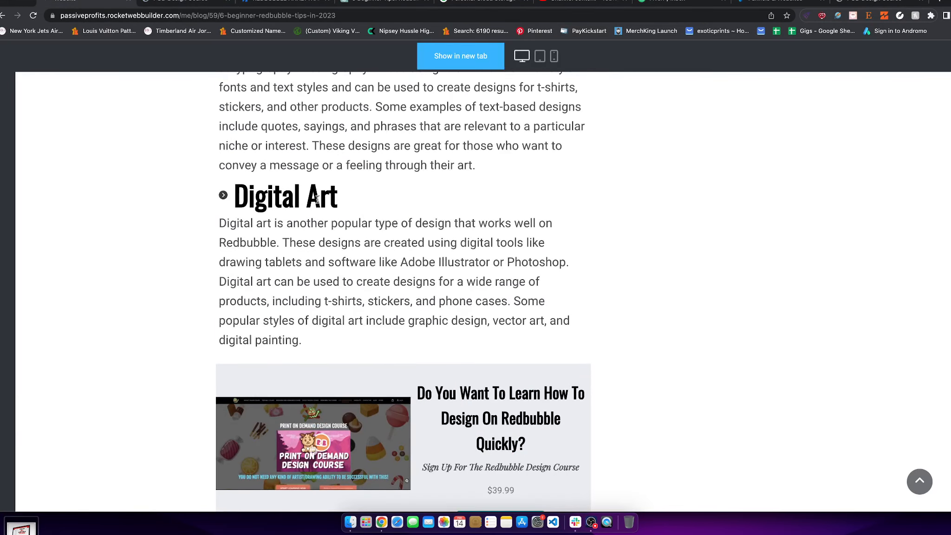
scroll(293, 201, "down", 4)
scroll(295, 209, "up", 11)
scroll(293, 210, "down", 4)
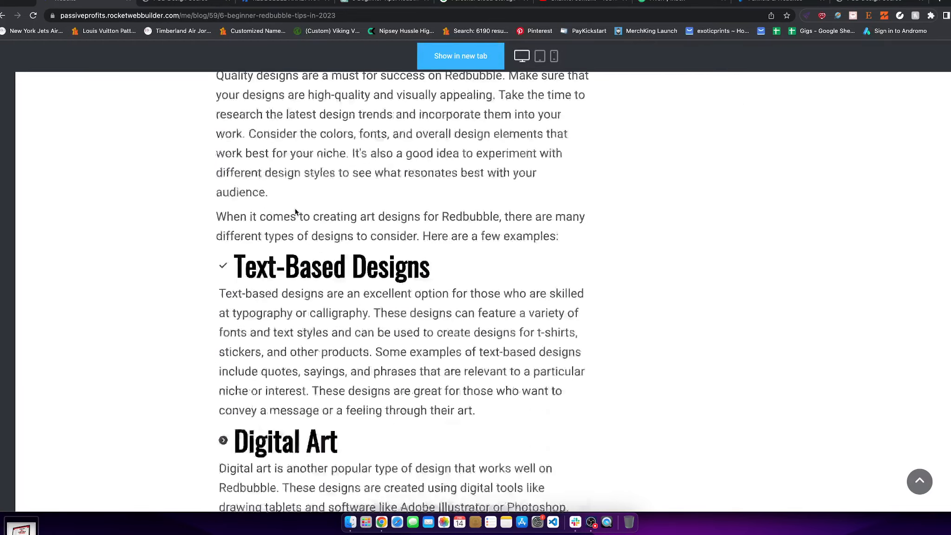
left_click_drag(260, 152, 339, 163)
scroll(335, 281, "down", 11)
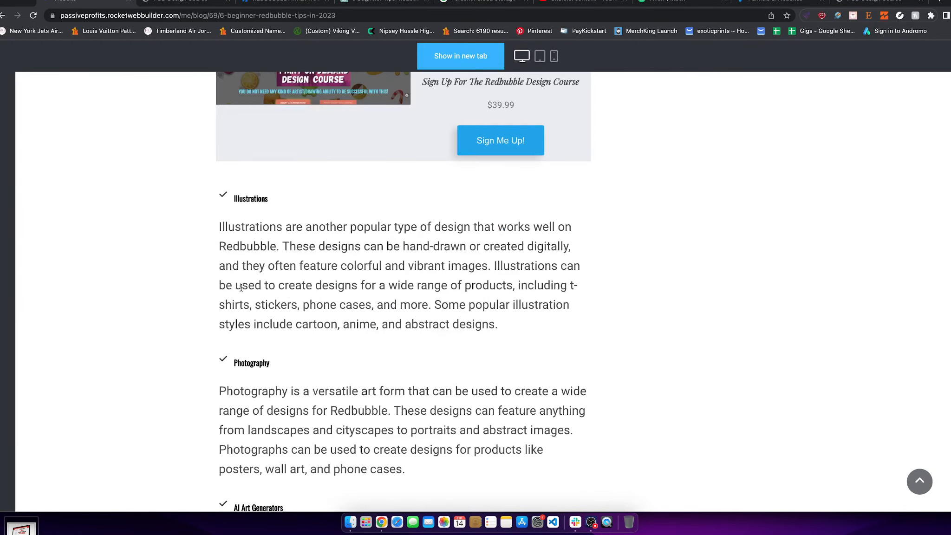
Step: Inspect the HTML heading of the Illustrations title in the preview and return to the blog post editor
scroll(291, 237, "up", 8)
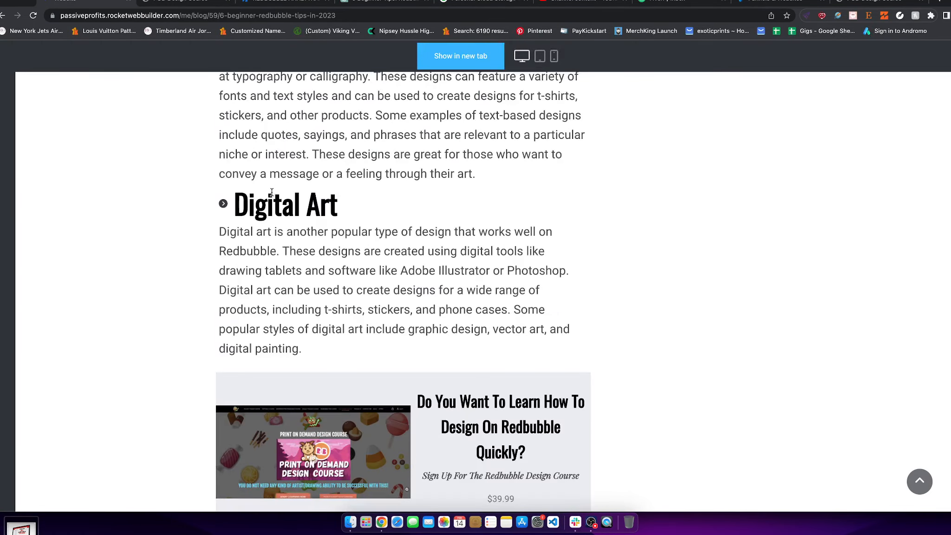
right_click(753, 216)
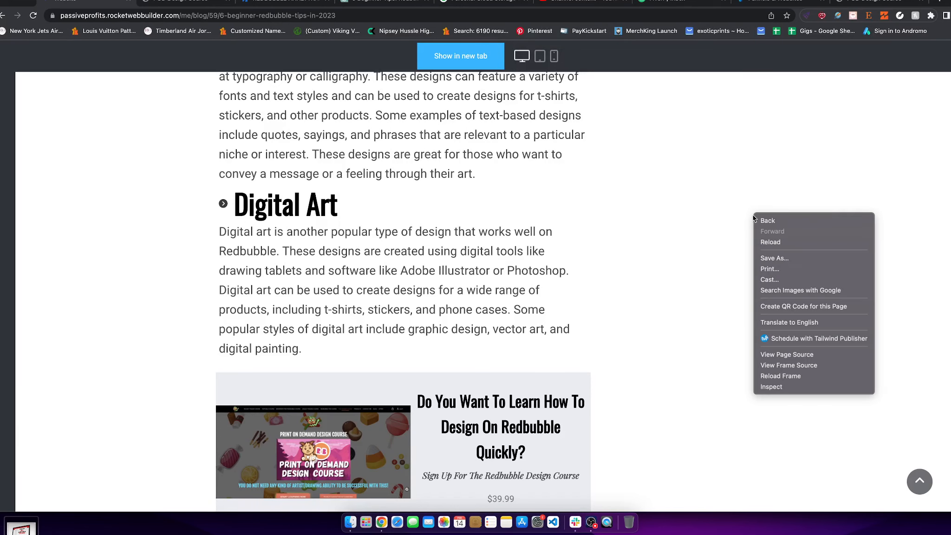
left_click(778, 385)
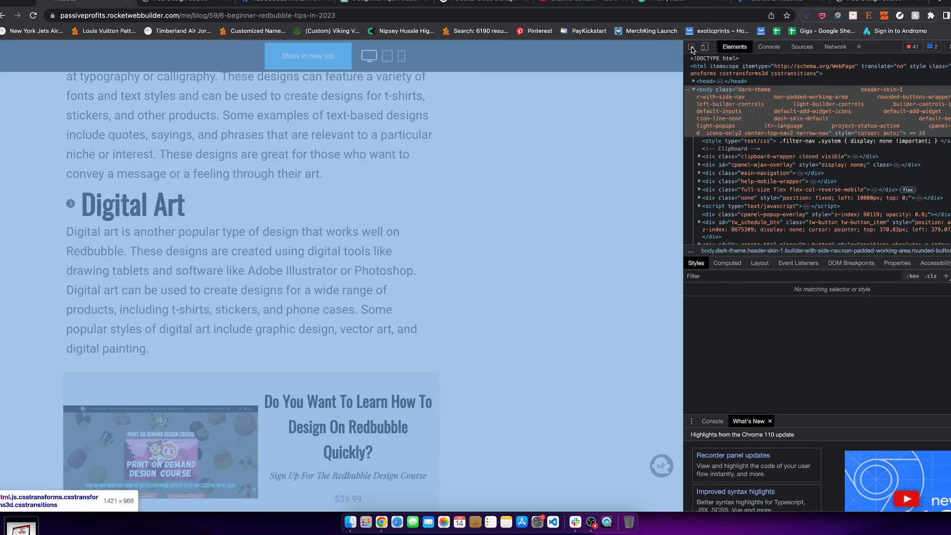
key("super+alt+i")
scroll(491, 329, "down", 4)
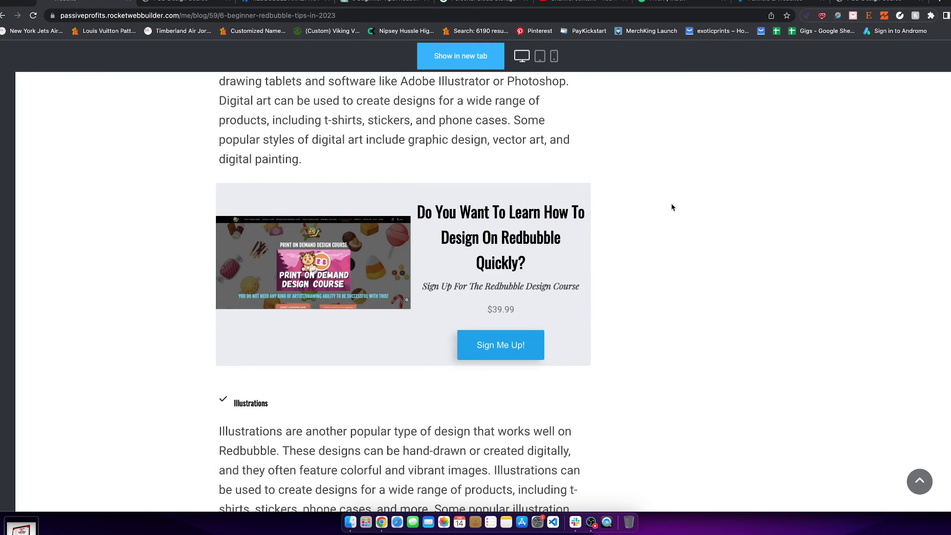
right_click(679, 208)
left_click(696, 379)
scroll(279, 346, "down", 2)
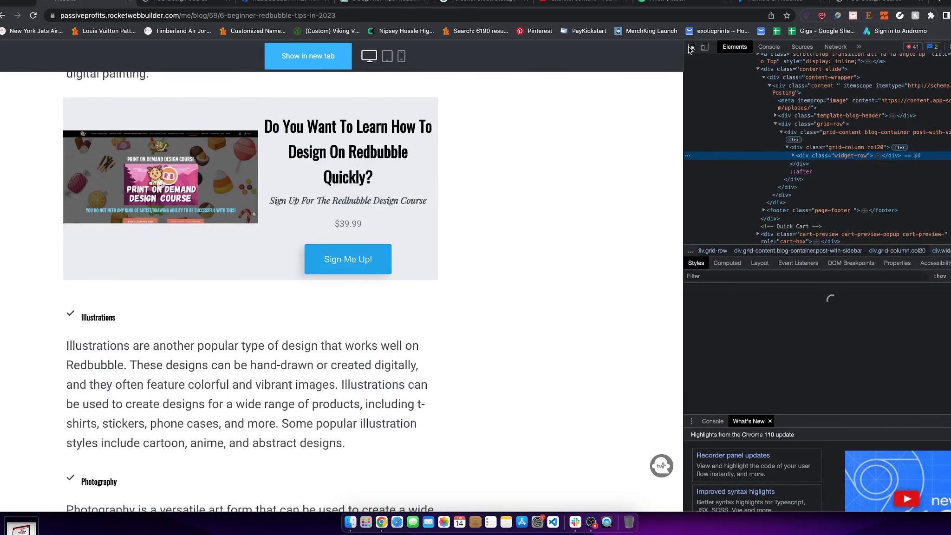
left_click(691, 46)
left_click(95, 317)
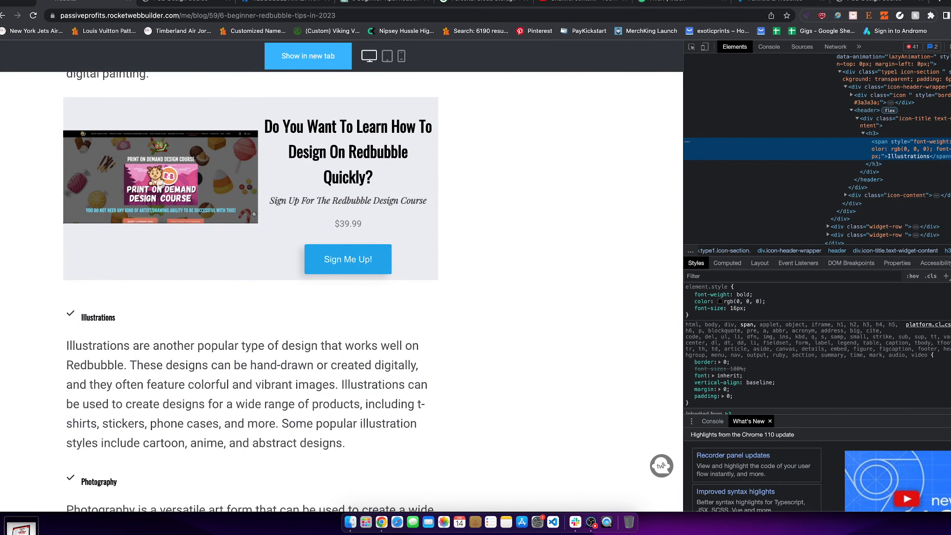
key("super+alt+i")
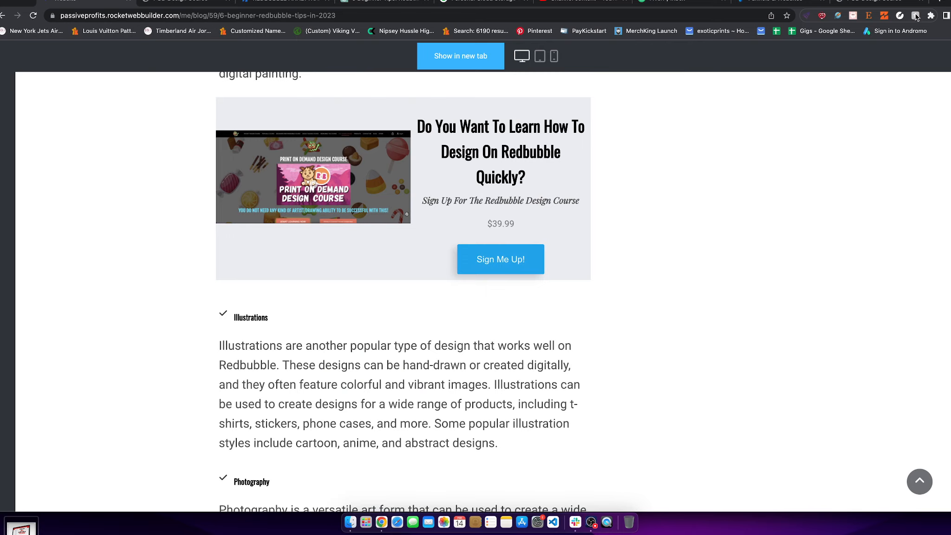
key("Escape")
Step: Apply the Header 2 style to the Photography section title
scroll(408, 260, "down", 16)
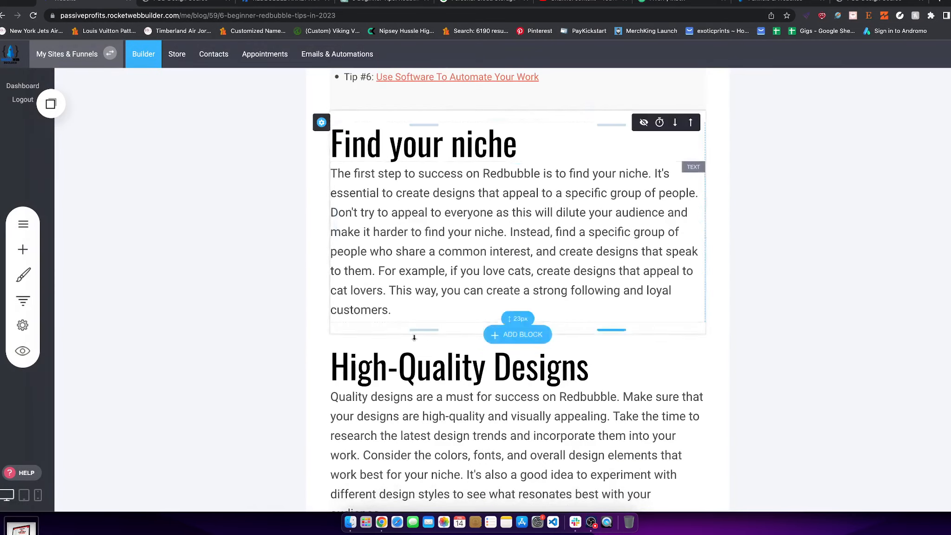
scroll(414, 266, "down", 15)
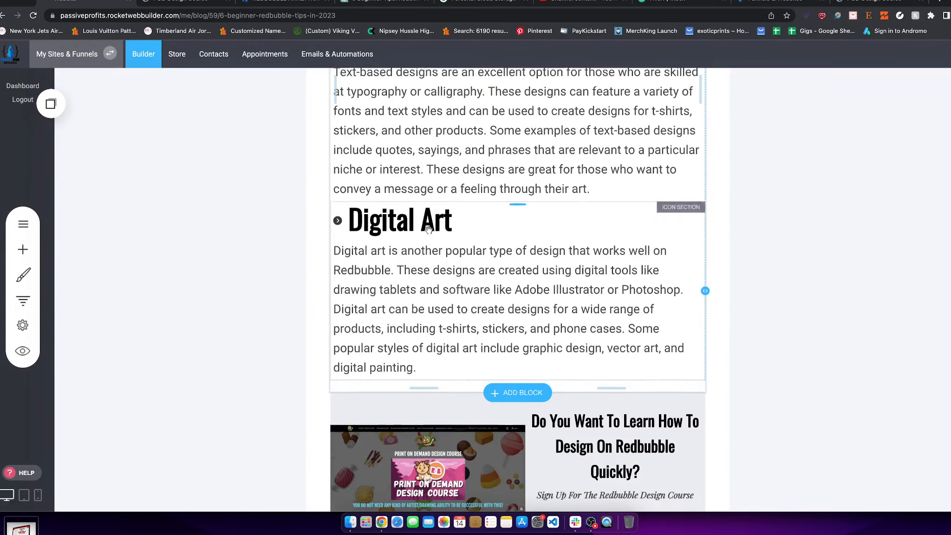
left_click(391, 314)
left_click_drag(390, 315, 352, 315)
left_click(360, 276)
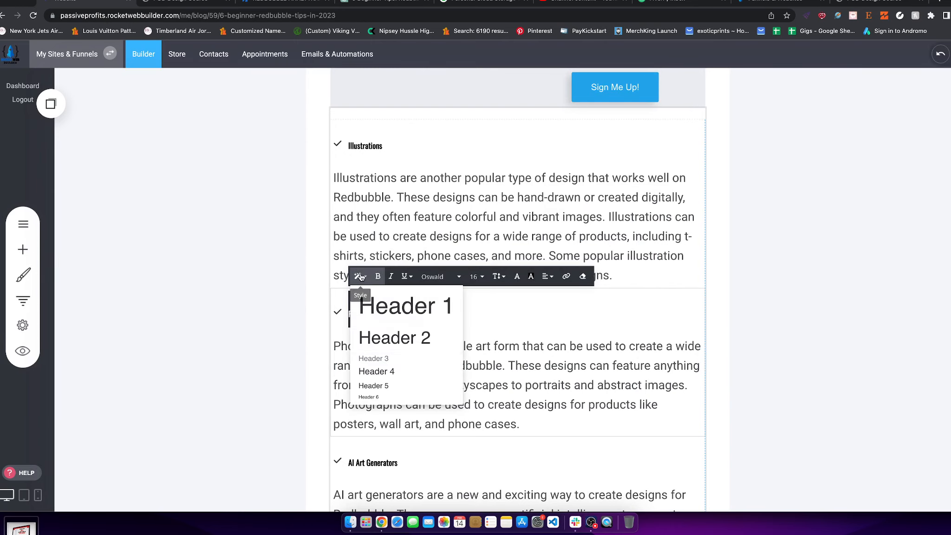
left_click(392, 349)
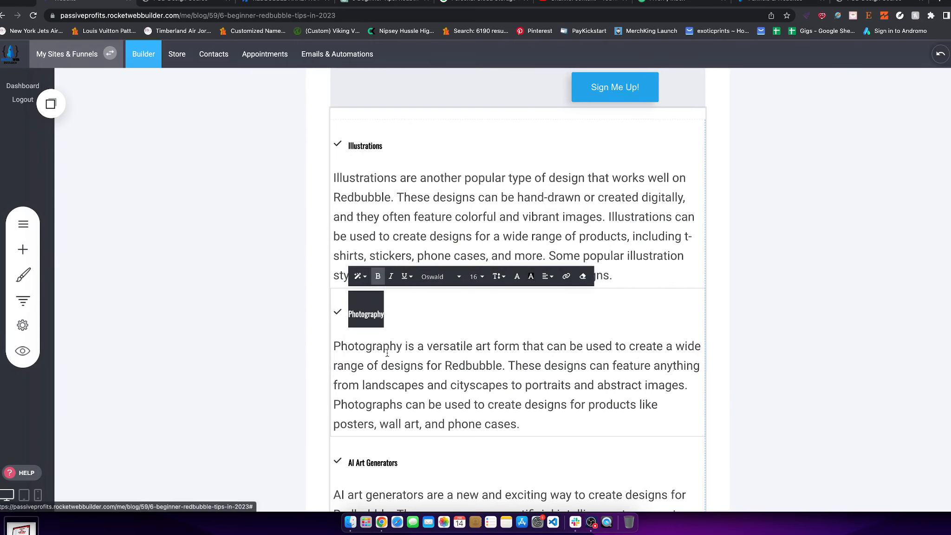
Step: Apply the Header 3 style to the Illustrations section title
left_click(362, 143)
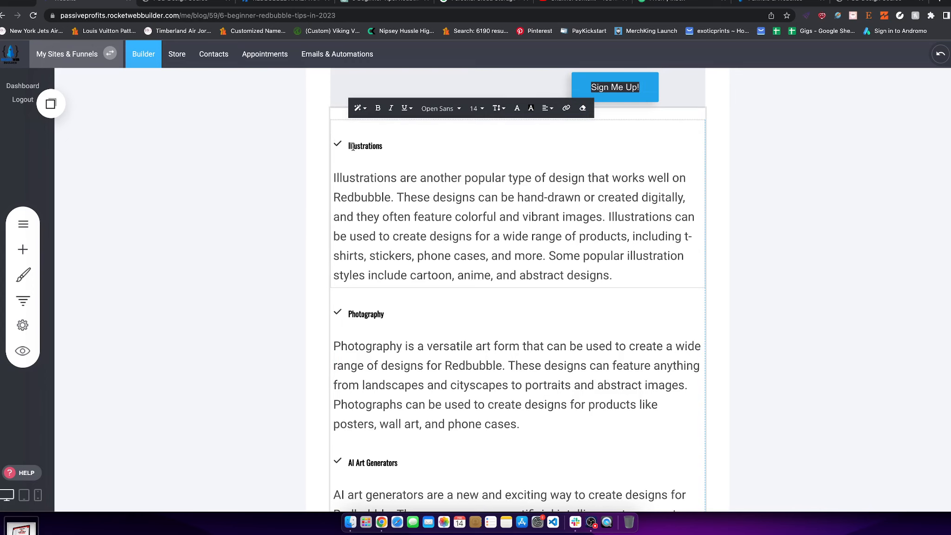
double_click(352, 147)
left_click(363, 109)
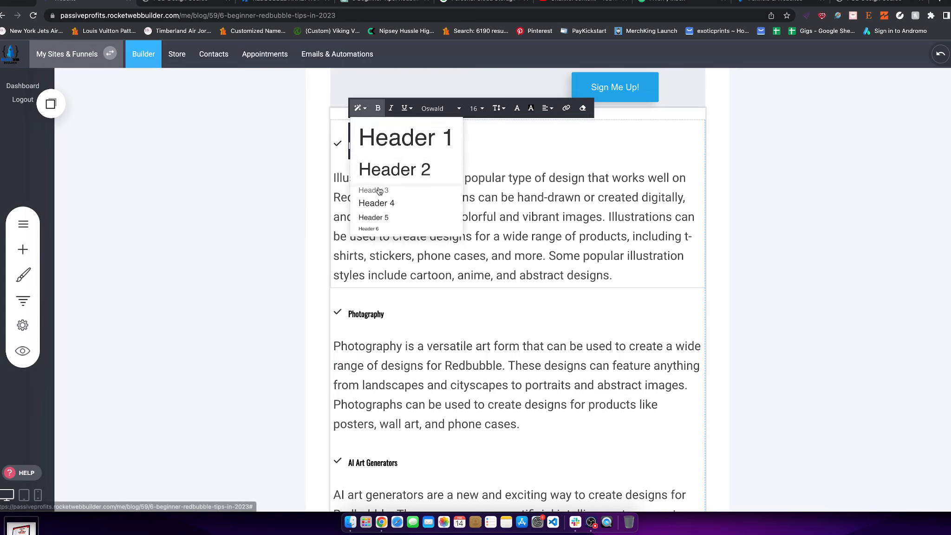
left_click(362, 188)
Step: Apply the Header 3 style to the word Generators in the AI Art Generators title
left_click(374, 462)
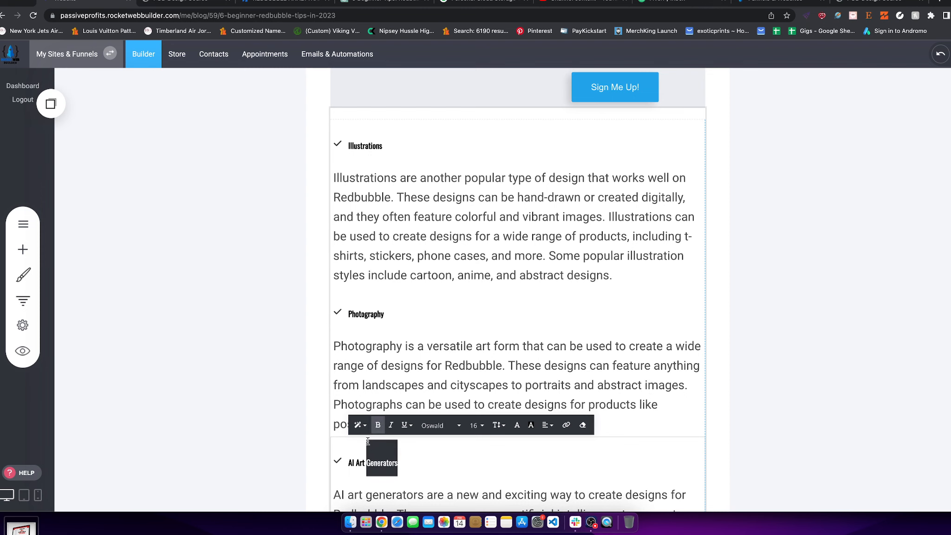
left_click(360, 425)
scroll(366, 473, "down", 2)
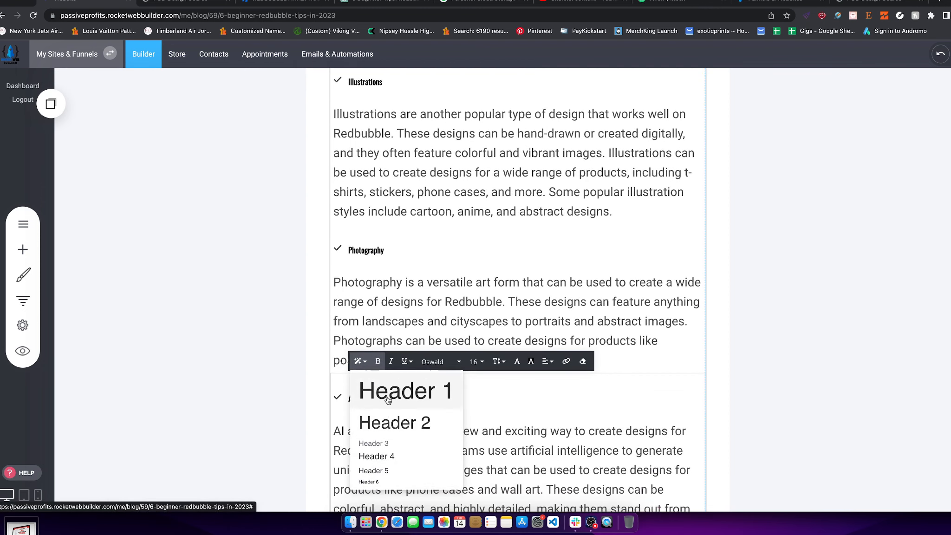
left_click(376, 445)
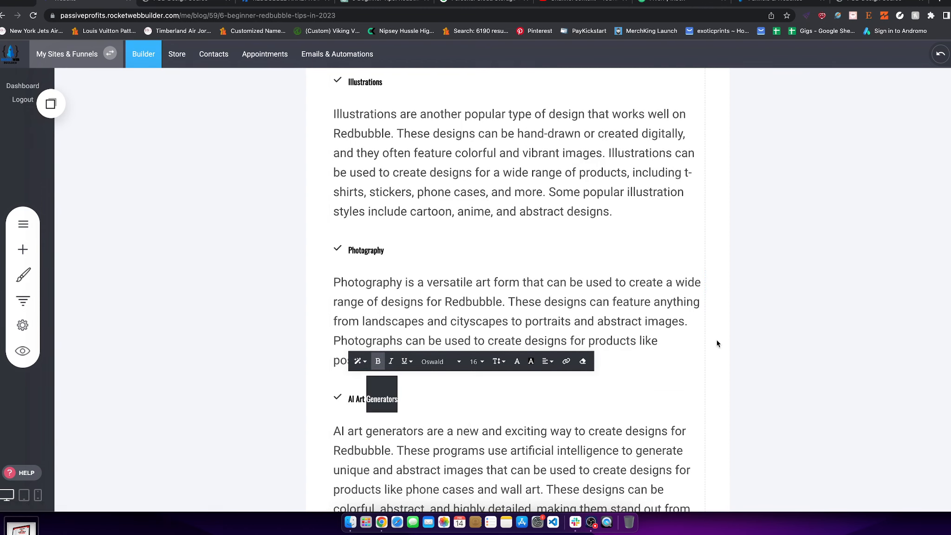
Step: Select the whole AI Art Generators title and apply the Header 2 style to it
left_click(411, 403)
double_click(350, 403)
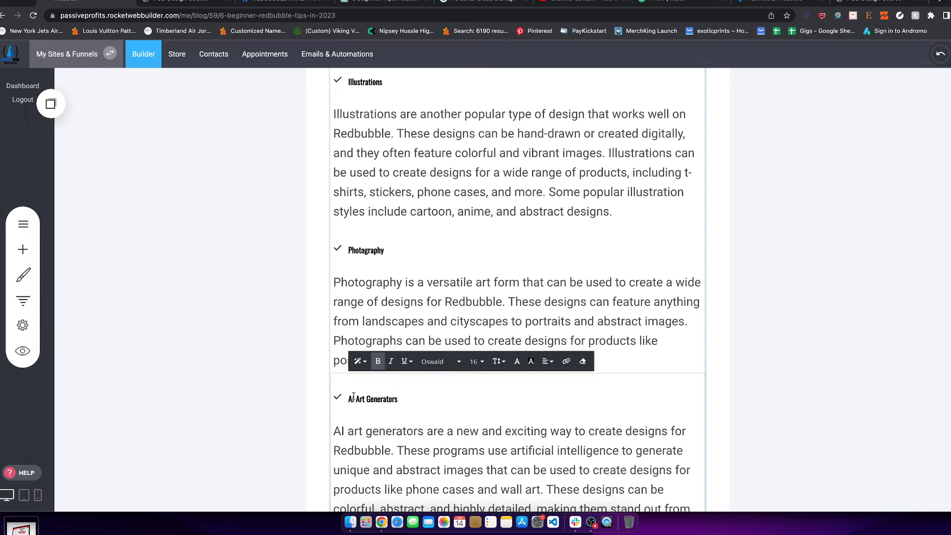
triple_click(393, 397)
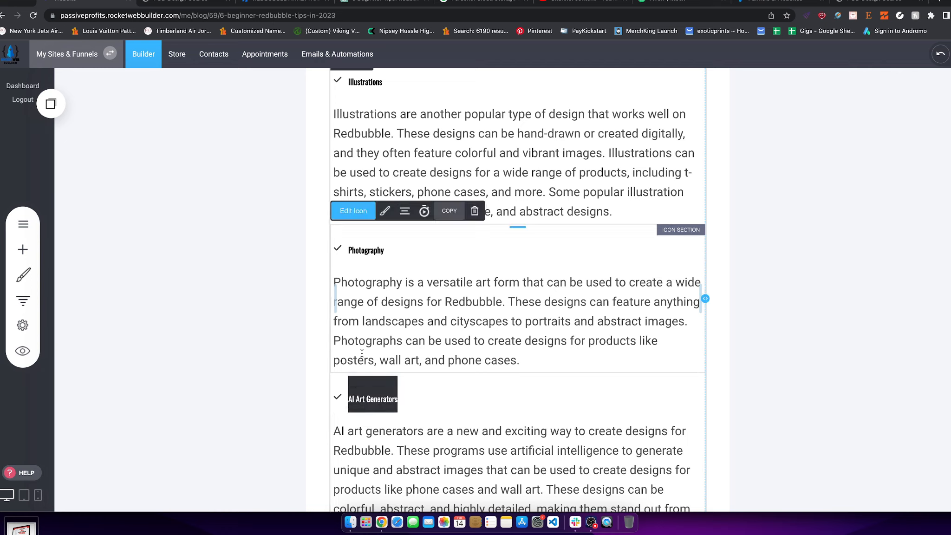
mouse_move(361, 394)
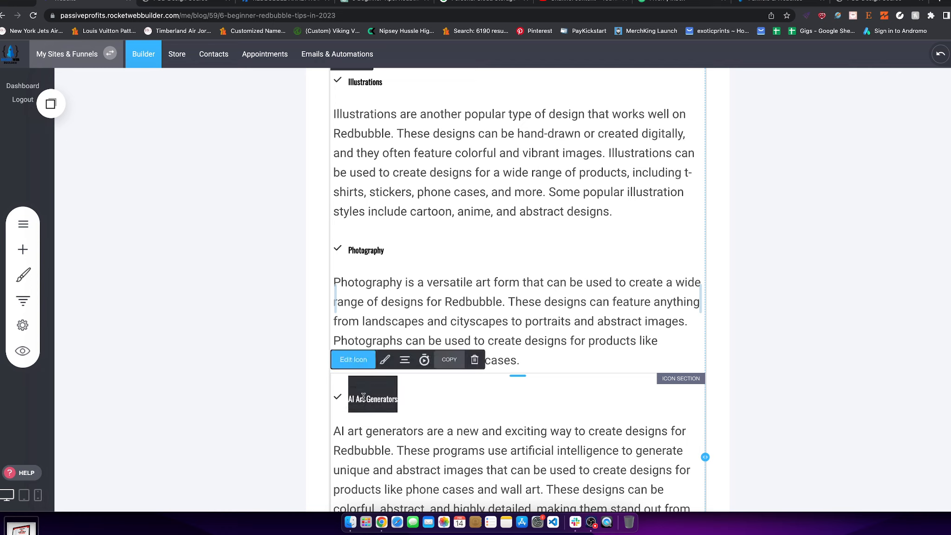
left_click(360, 360)
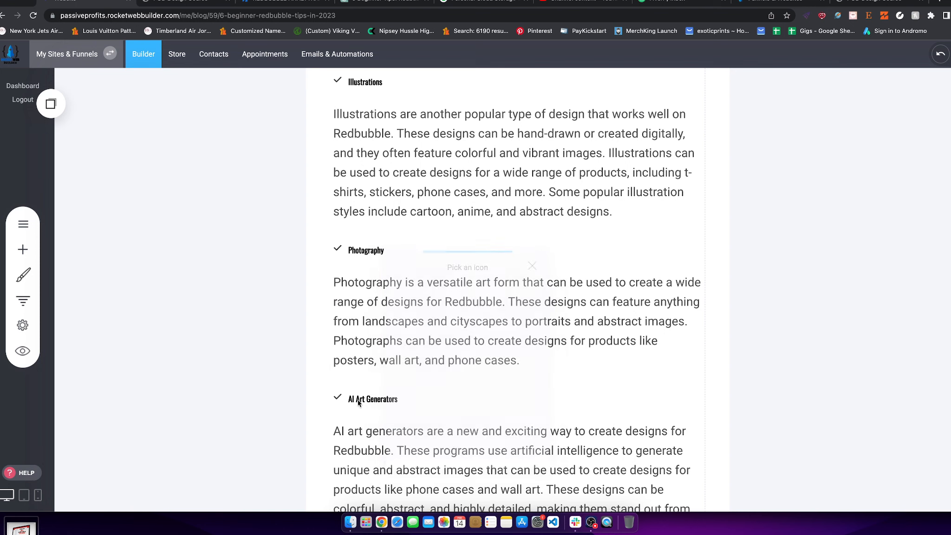
left_click(395, 399)
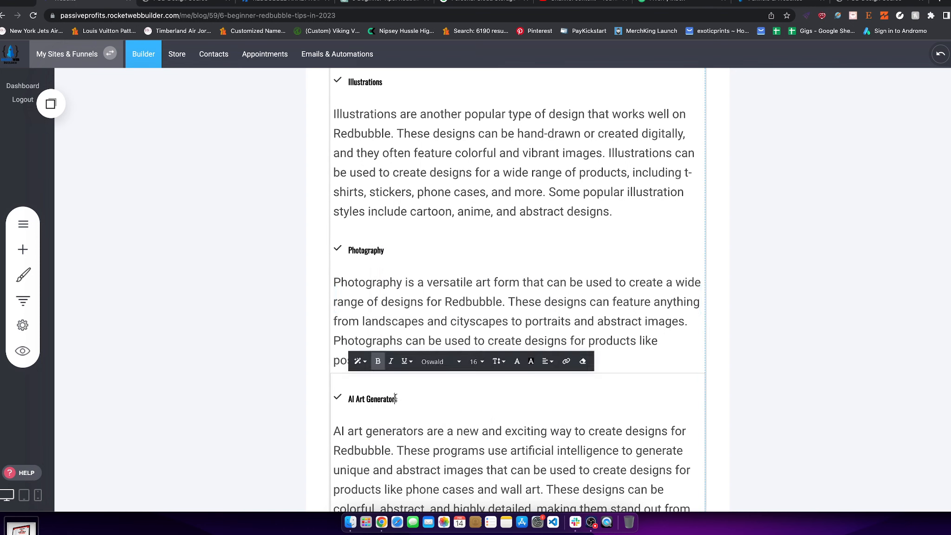
left_click_drag(396, 398, 335, 400)
left_click(358, 361)
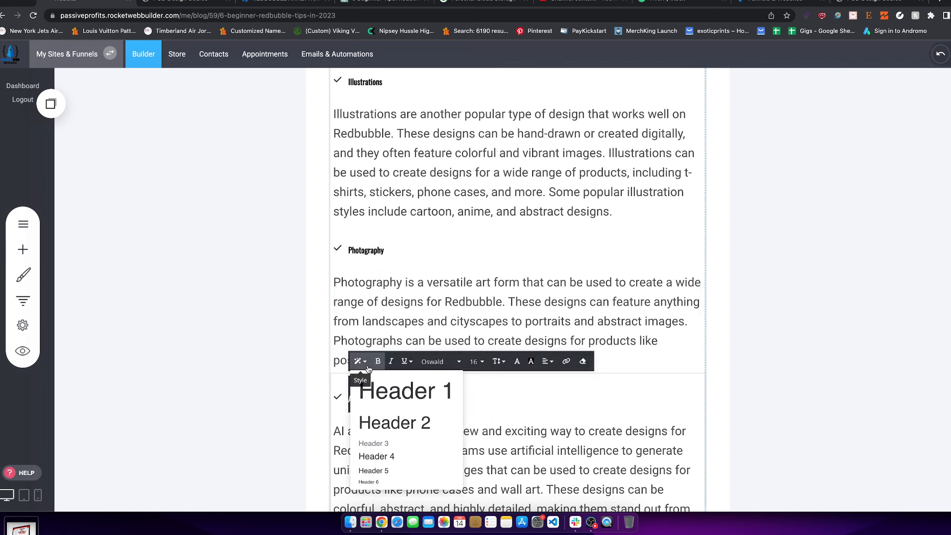
left_click(403, 421)
left_click(740, 407)
Step: Look through the rest of the post down to the conclusion and back up to the design course banner below Digital Art
scroll(583, 344, "down", 7)
scroll(420, 316, "down", 20)
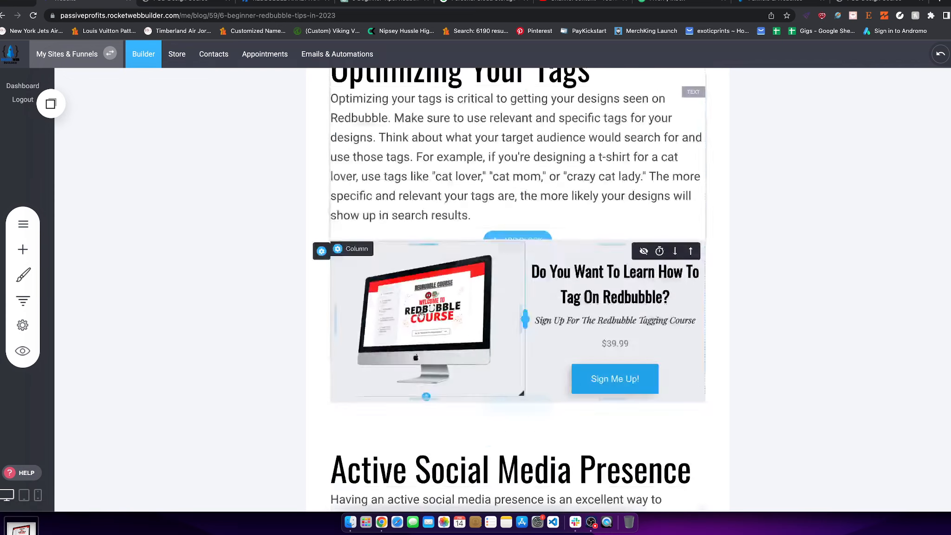
scroll(370, 296, "down", 1)
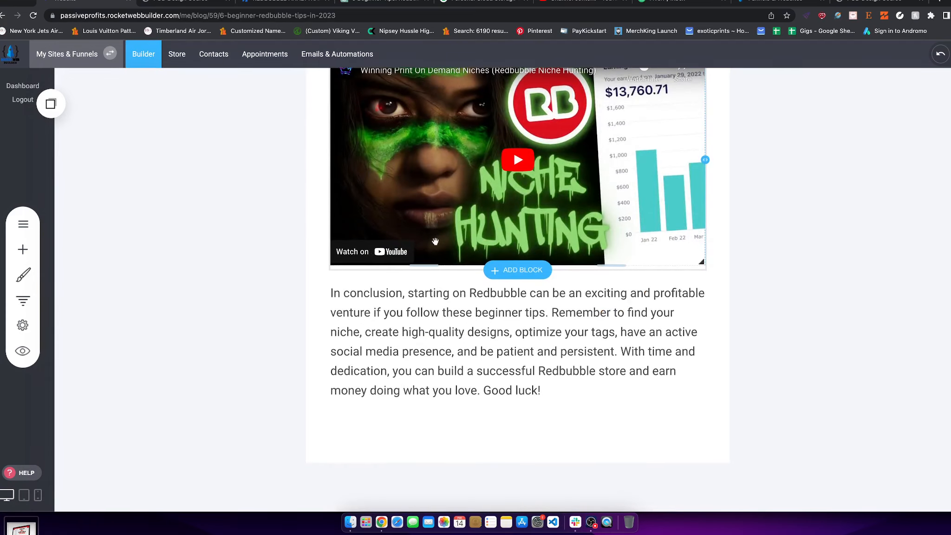
scroll(404, 292, "up", 10)
scroll(427, 290, "down", 10)
scroll(427, 278, "up", 8)
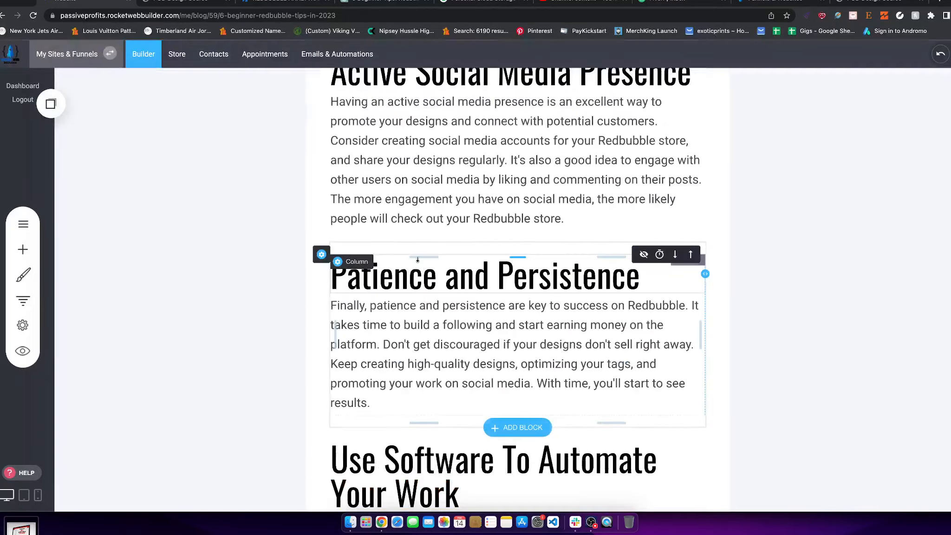
scroll(419, 258, "up", 15)
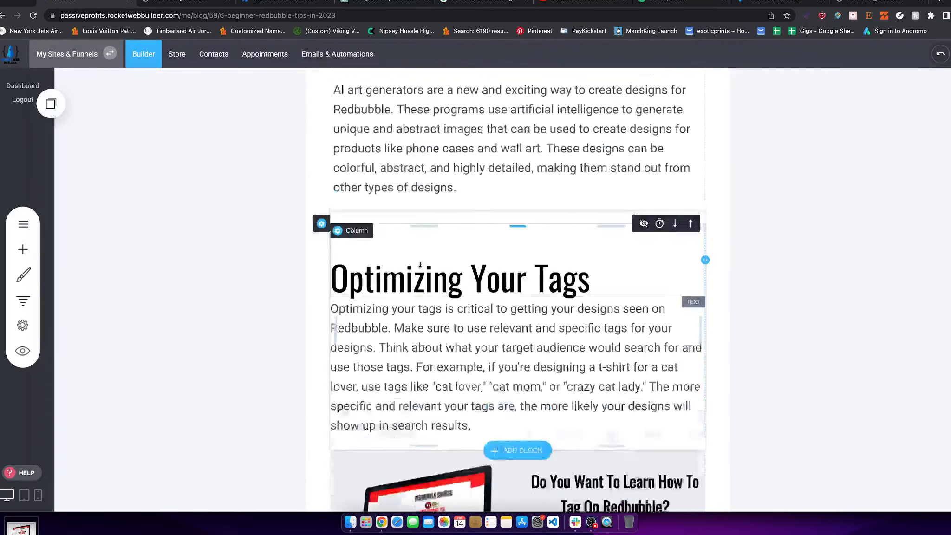
scroll(696, 298, "up", 15)
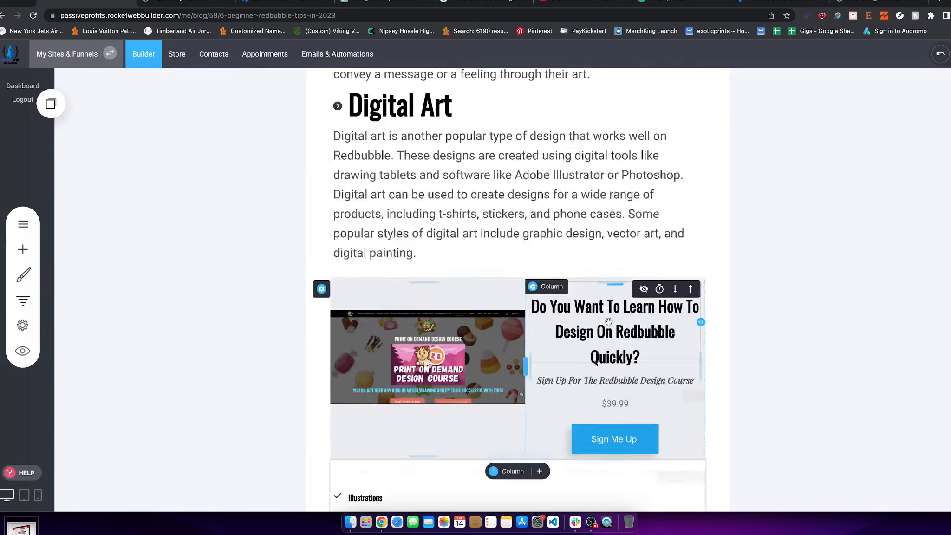
Step: Switch to YouTube Studio and search the channel's videos for "design"
left_click(934, 1)
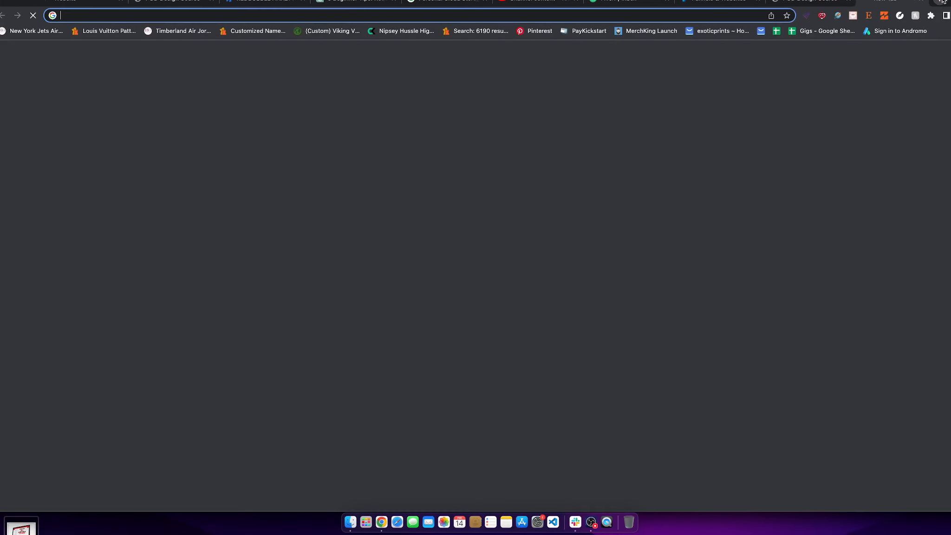
type("yo")
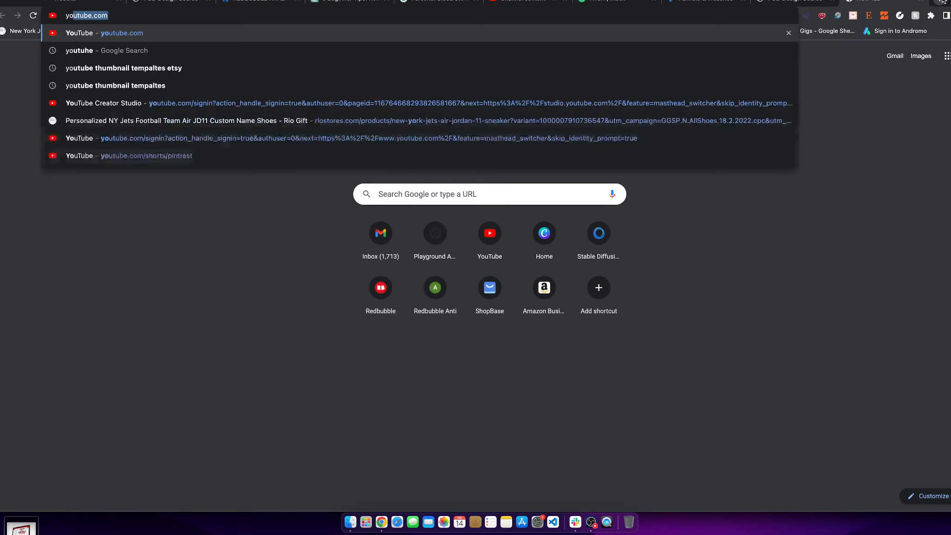
left_click(542, 3)
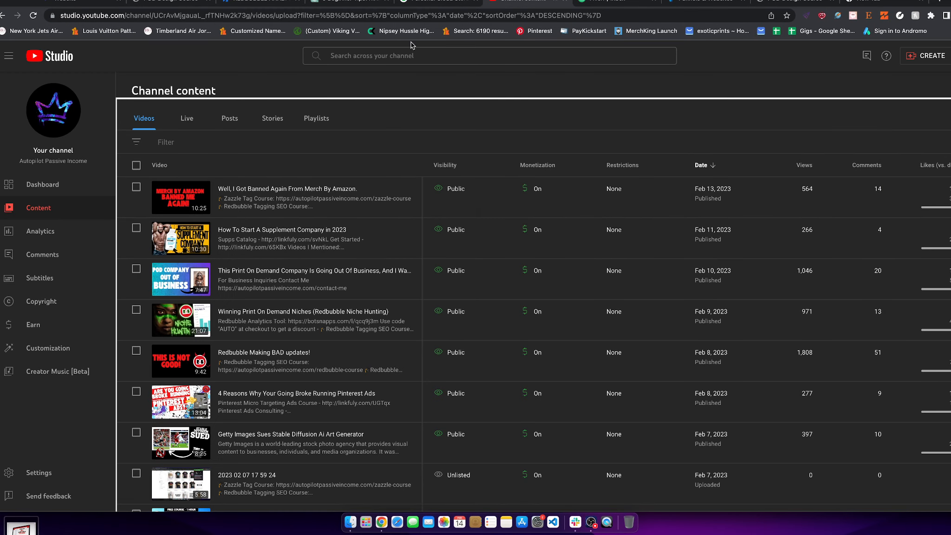
left_click(370, 58)
type("desiu")
key("BackSpace")
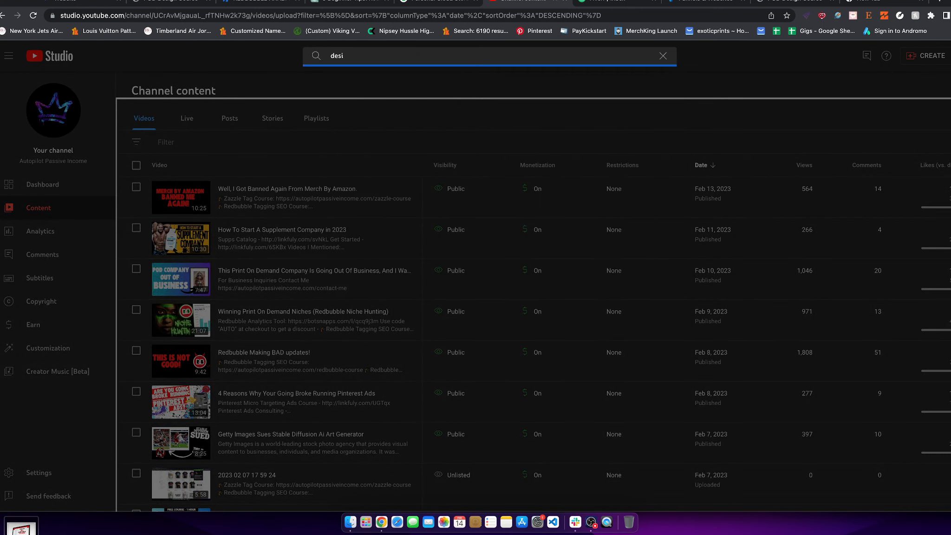
type("gn")
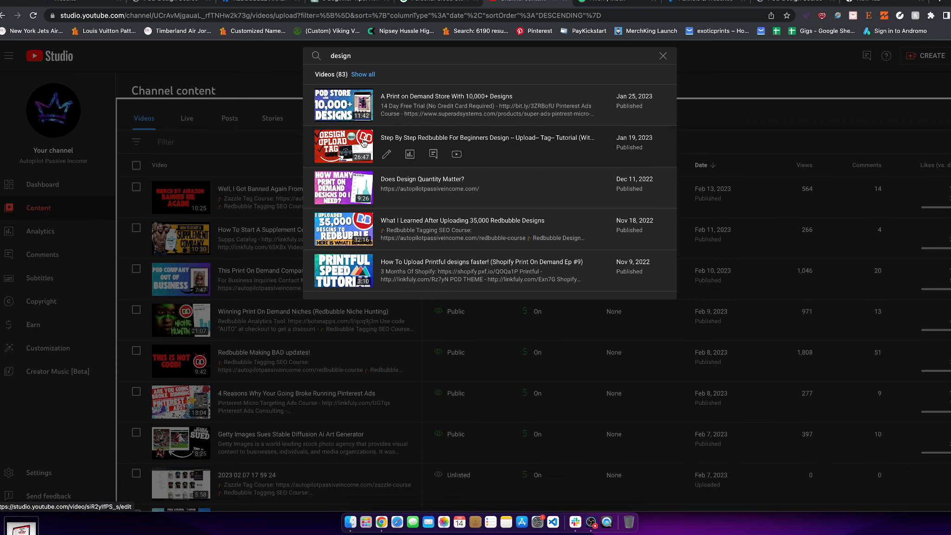
Step: View the details of the Step By Step Redbubble For Beginners video and open What I Learned After Uploading 35,000 Redbubble Designs on YouTube
left_click(363, 142)
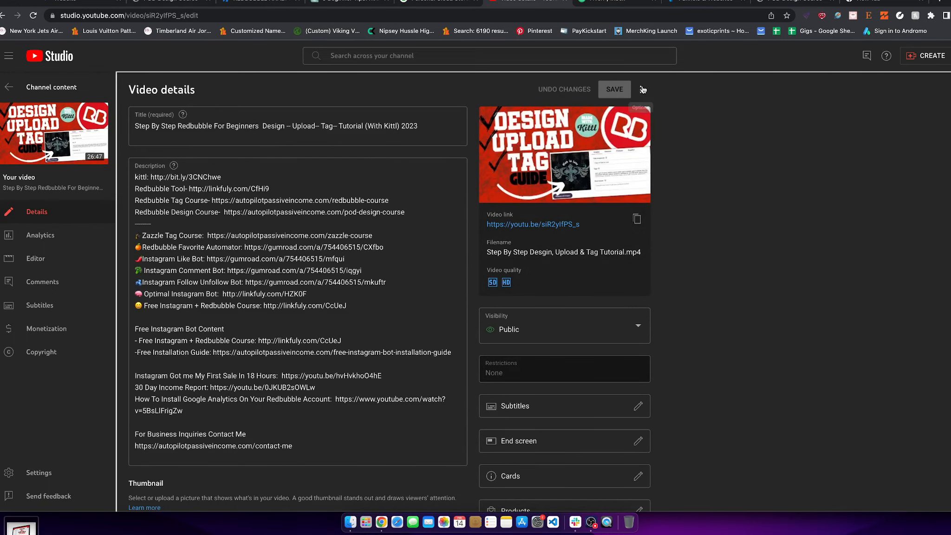
left_click(641, 90)
left_click(434, 56)
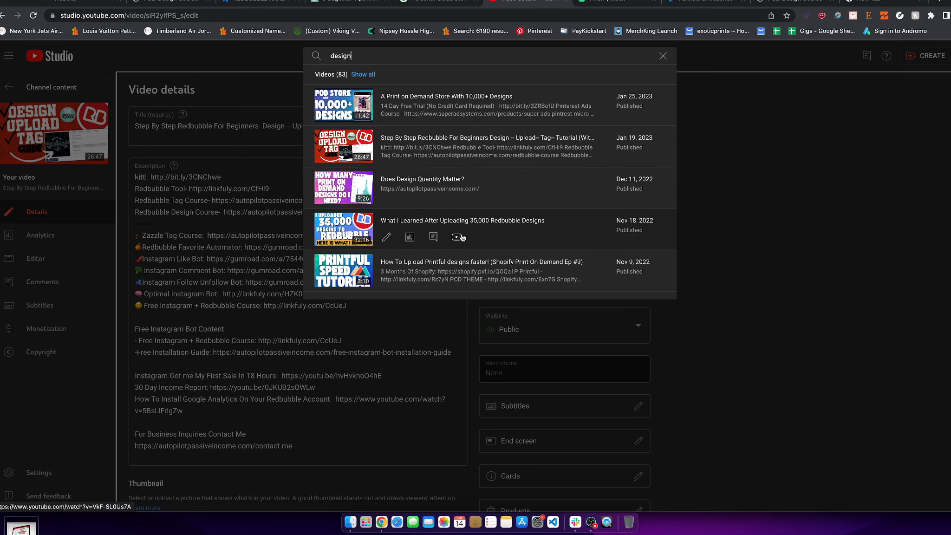
left_click(455, 238)
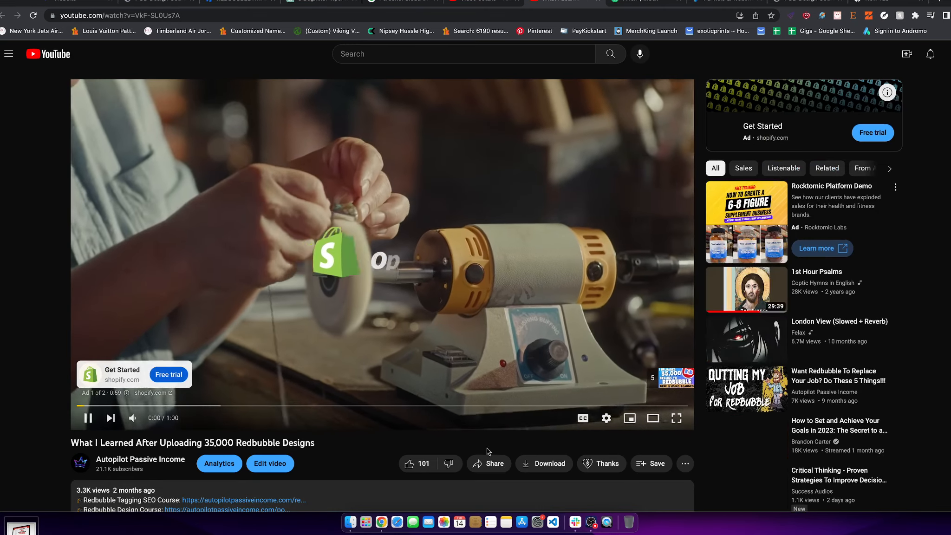
Step: Copy the embed code of the What I Learned After Uploading 35,000 Redbubble Designs video
left_click(490, 463)
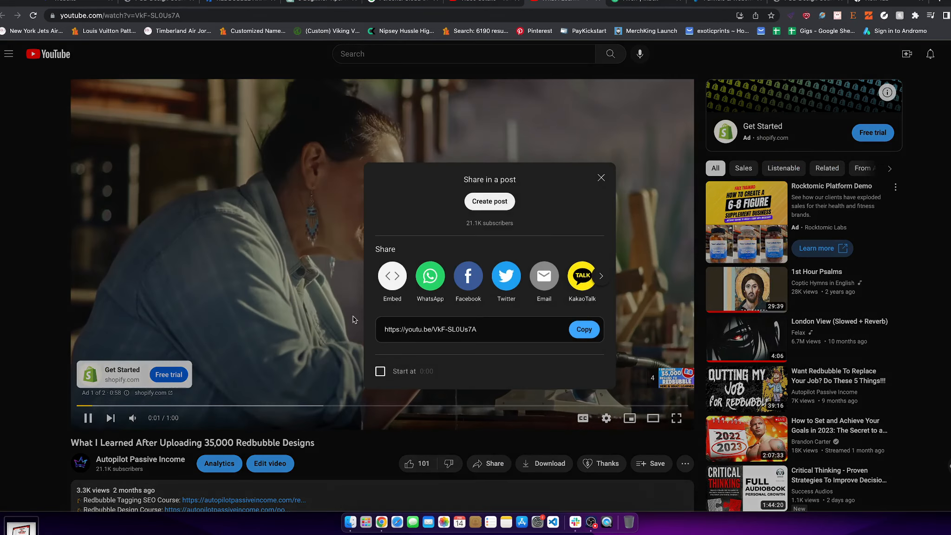
left_click(391, 279)
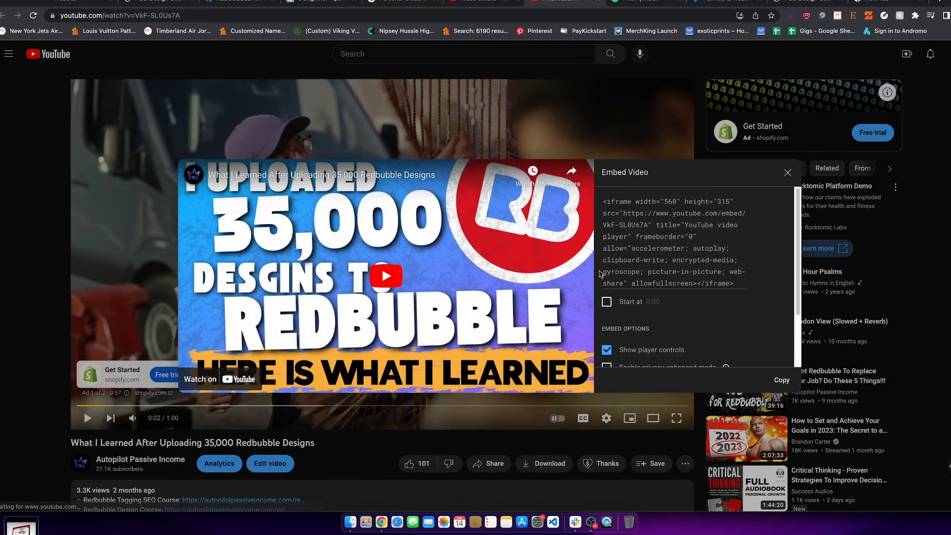
left_click(781, 379)
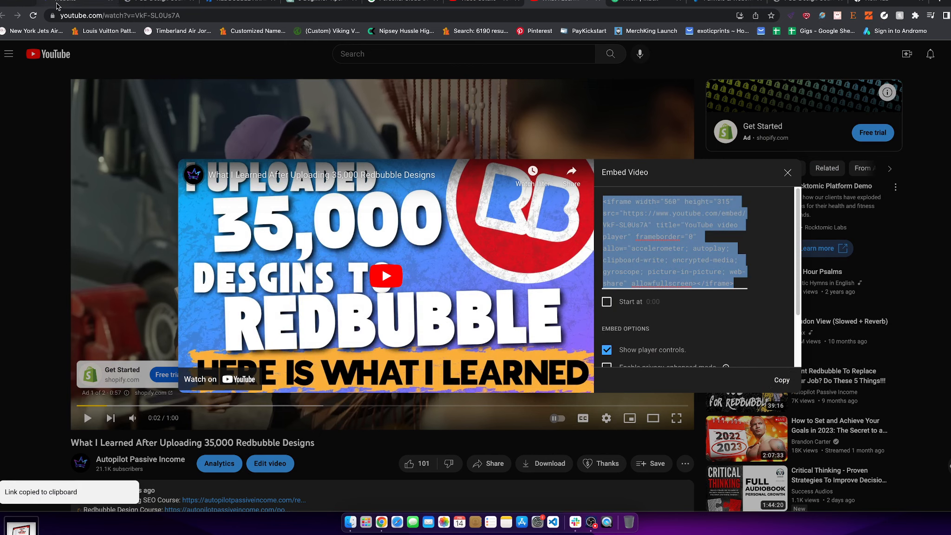
Step: Switch to the blog post editor, add a video widget below the High-Quality Designs paragraph and paste the copied embed code as its source
left_click(57, 5)
scroll(479, 326, "down", 4)
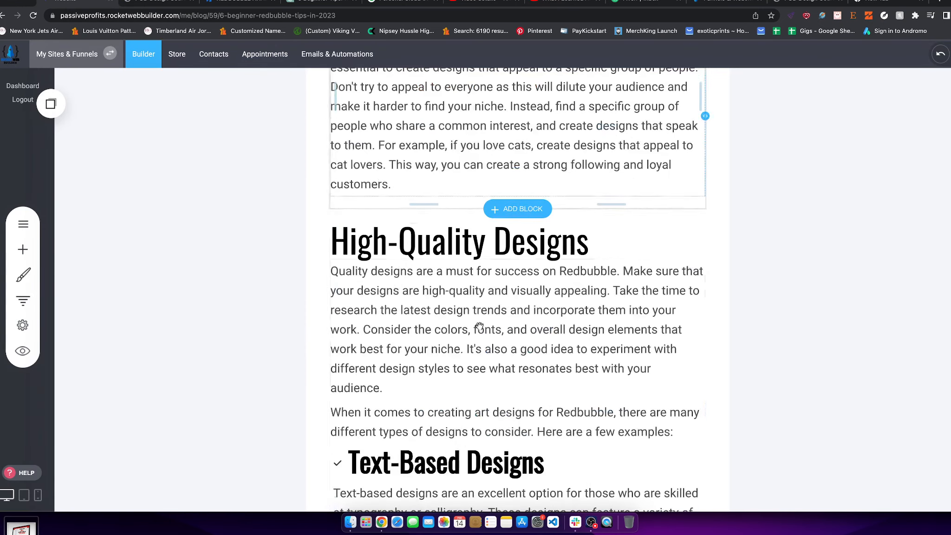
scroll(479, 326, "down", 2)
left_click(36, 253)
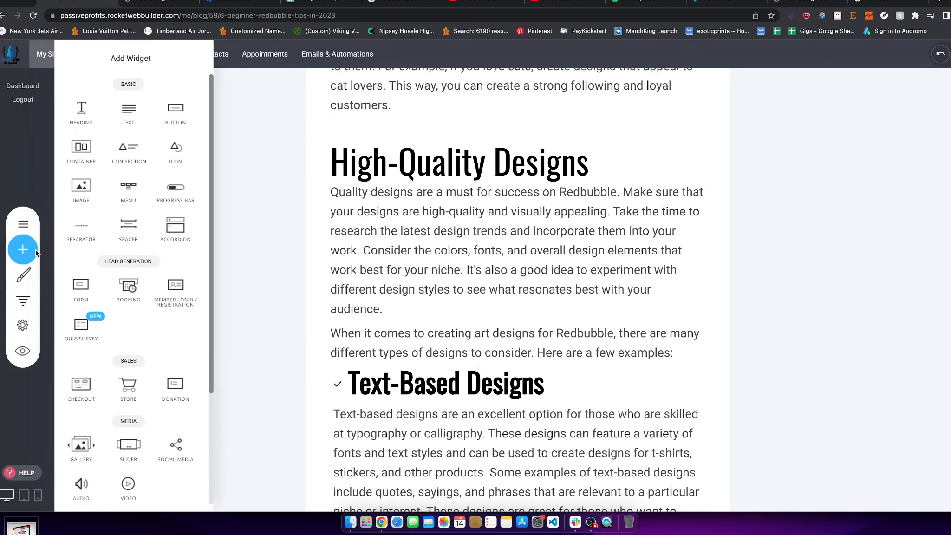
left_click_drag(134, 486, 483, 306)
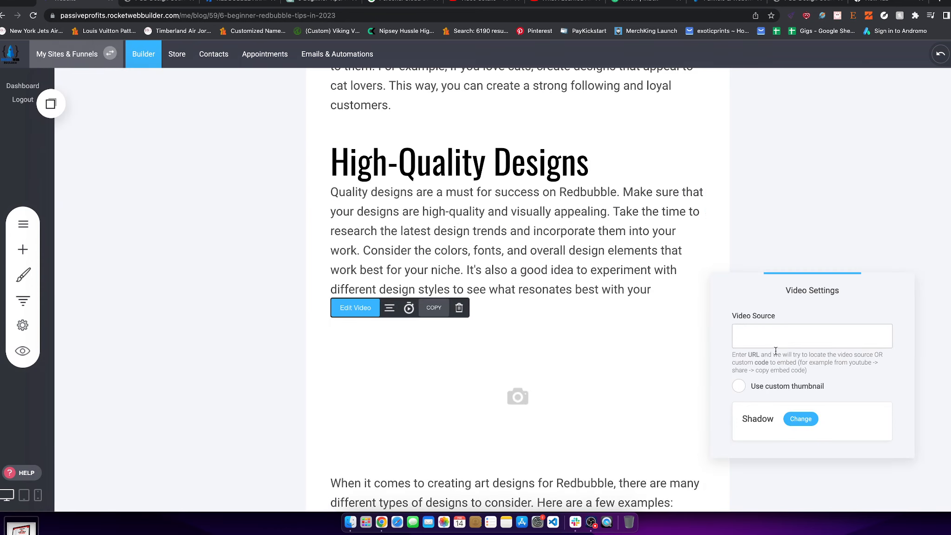
key("super+v")
left_click(795, 264)
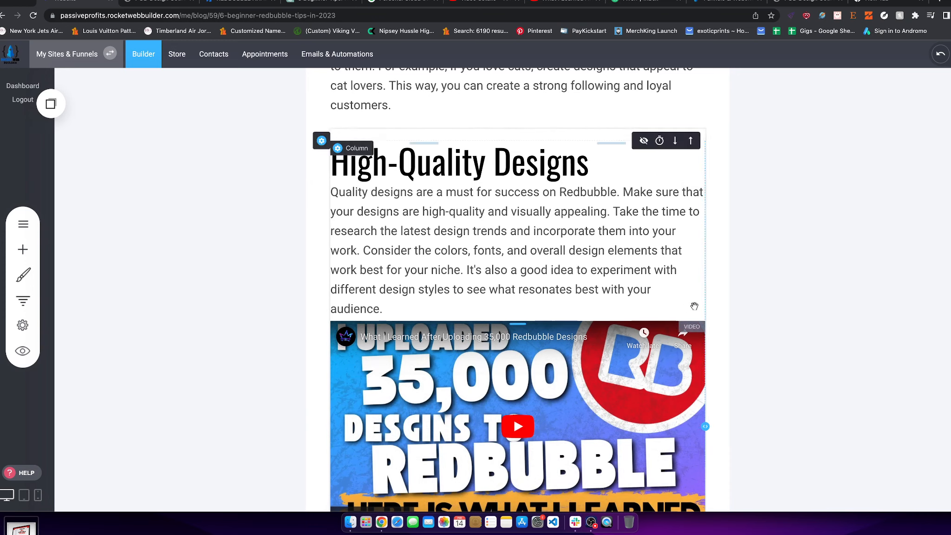
Step: Check the embedded video's place between the paragraphs and update the post
scroll(699, 268, "down", 4)
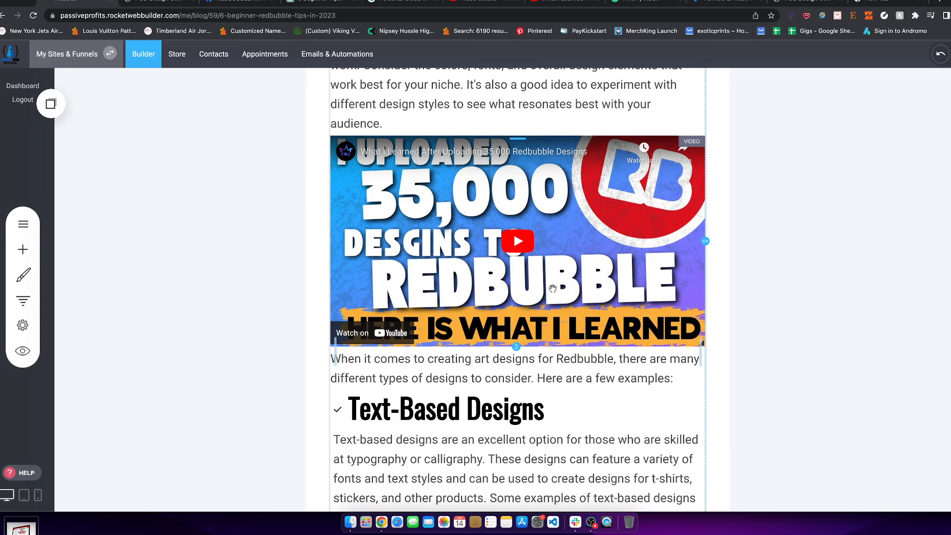
scroll(544, 345, "down", 2)
scroll(534, 348, "up", 15)
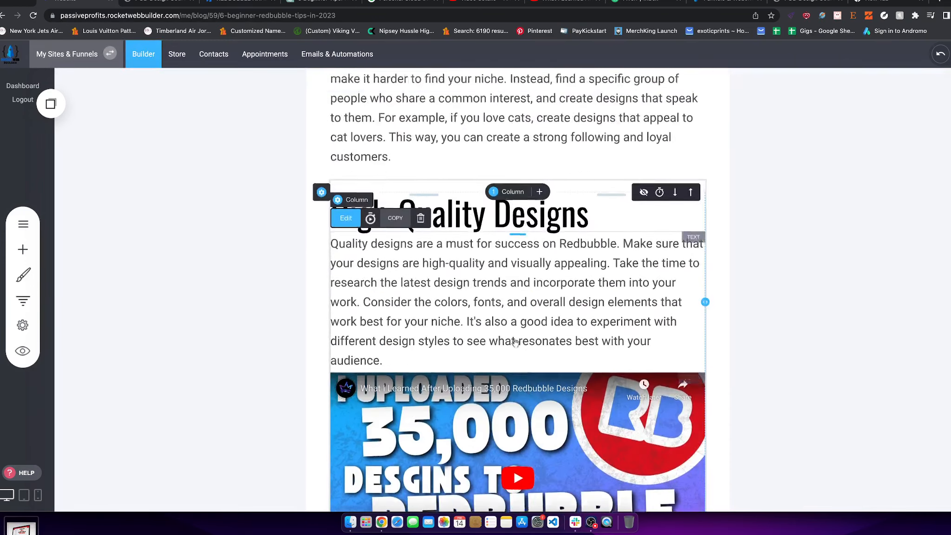
scroll(513, 351, "up", 5)
scroll(524, 326, "down", 2)
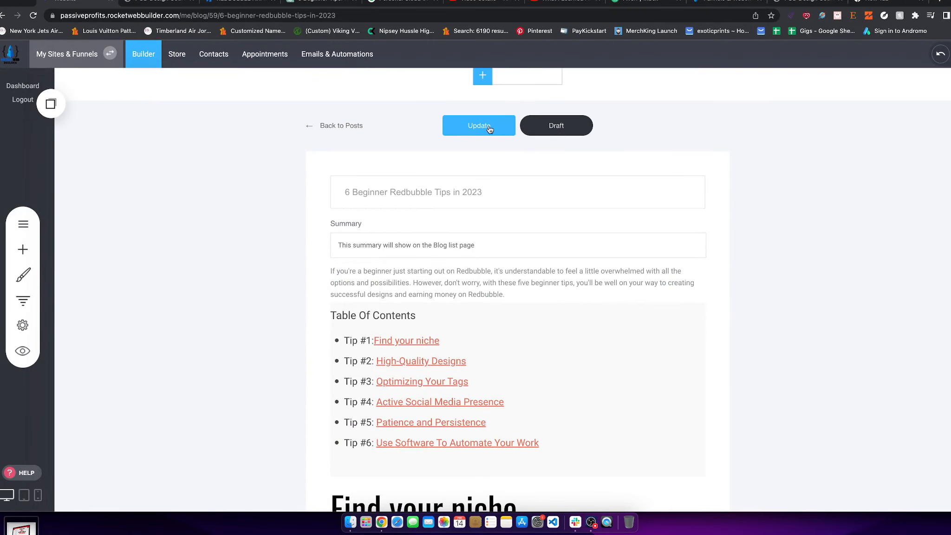
Step: Reload the post editor and look through the design type sections down to Optimizing Your Tags
scroll(541, 217, "down", 20)
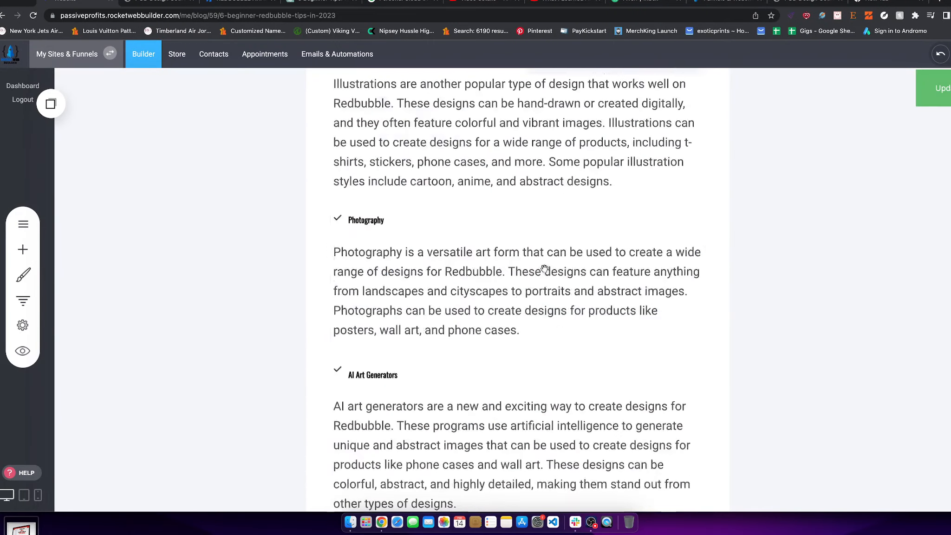
scroll(543, 269, "down", 10)
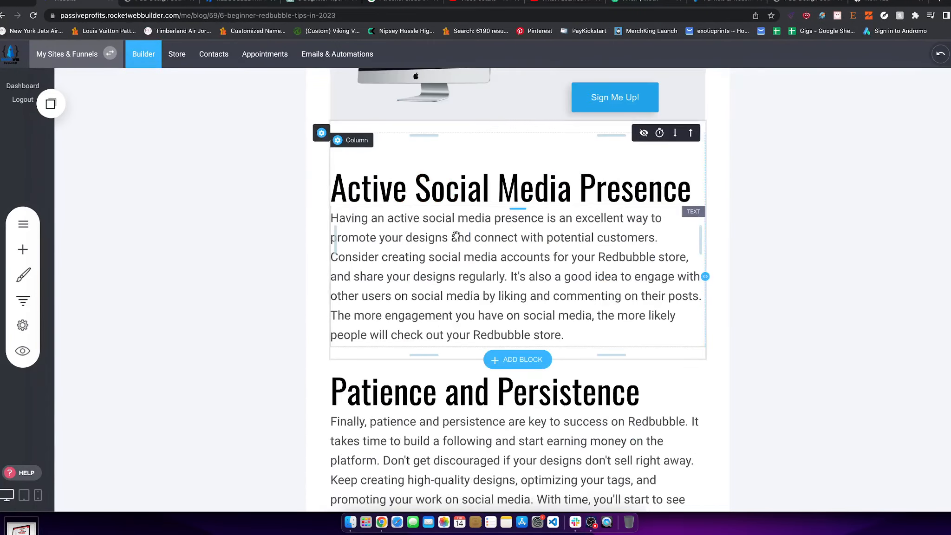
right_click(797, 226)
left_click(809, 249)
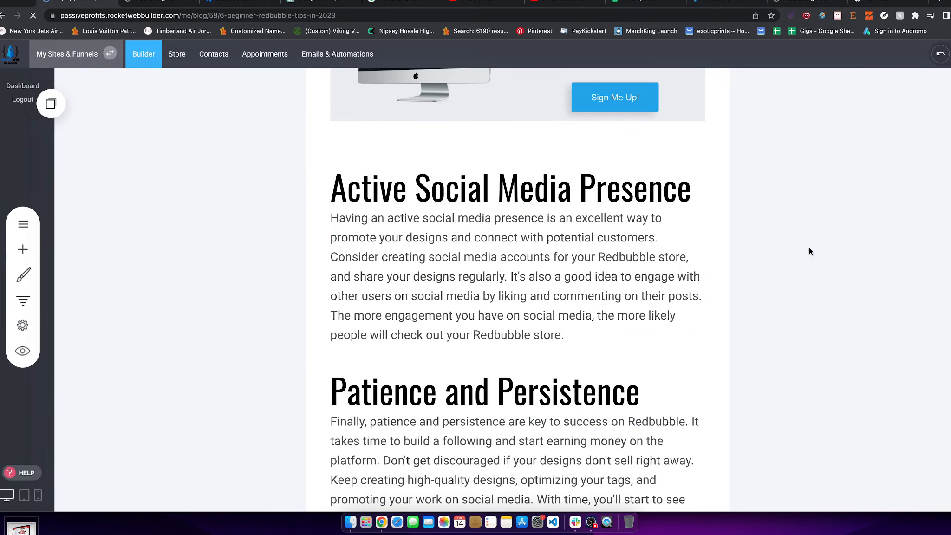
scroll(473, 293, "down", 20)
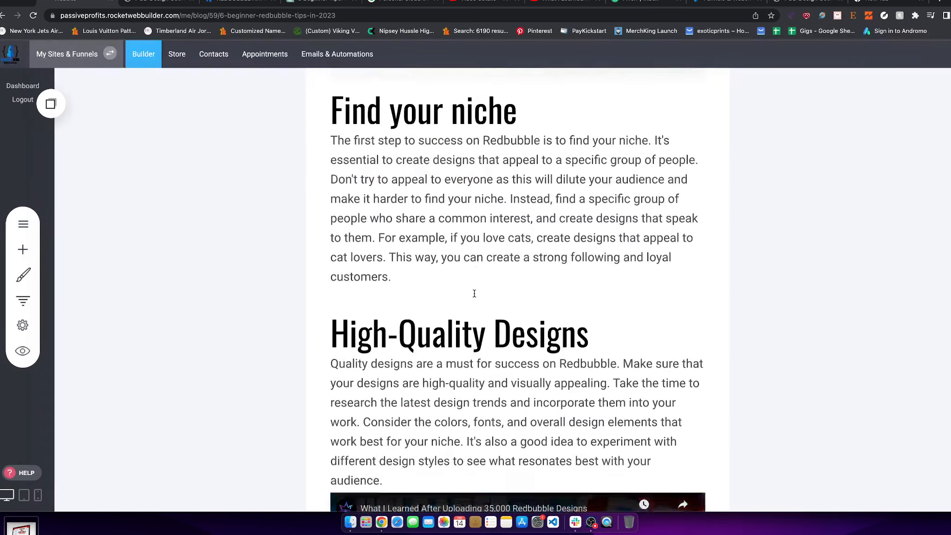
scroll(473, 293, "down", 20)
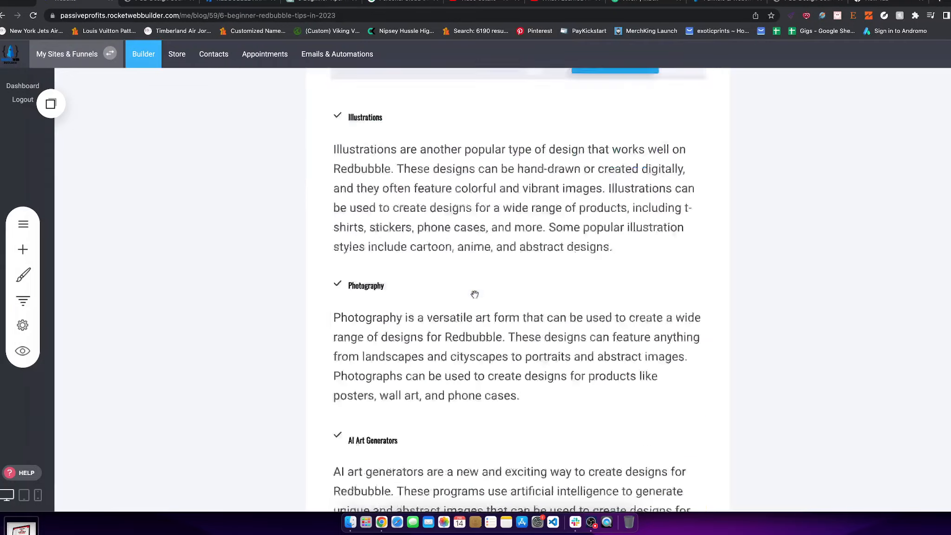
scroll(472, 290, "down", 7)
scroll(471, 285, "up", 7)
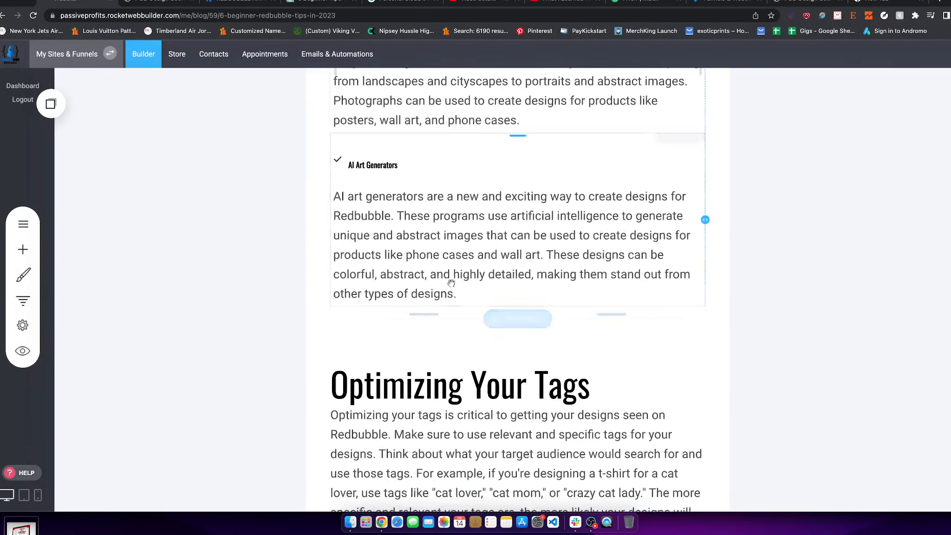
Step: Select the whole AI Art Generators title and set its font size to 22
left_click(374, 167)
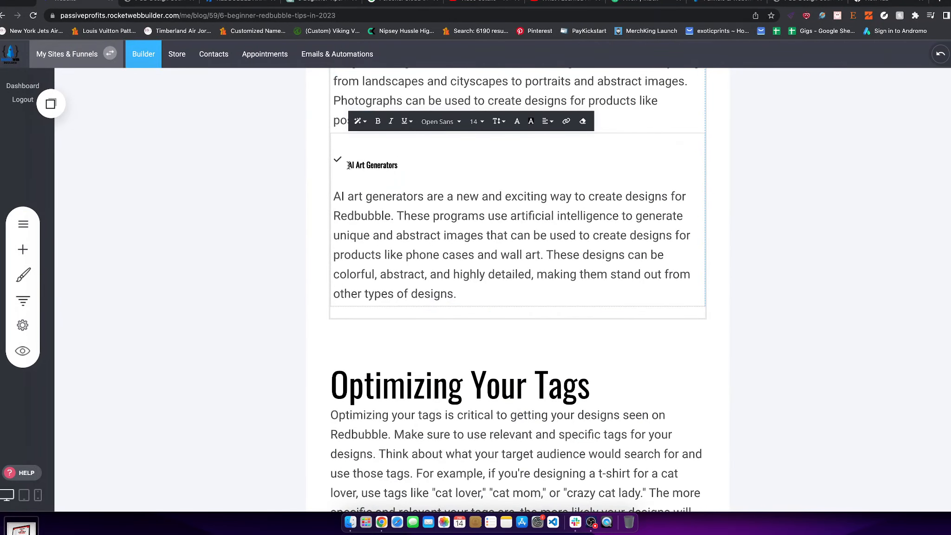
left_click(475, 122)
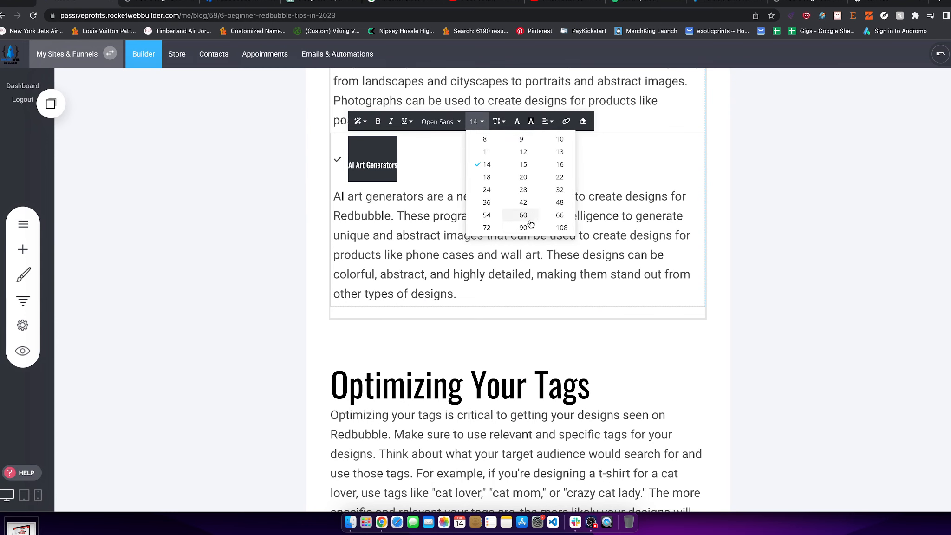
left_click(557, 176)
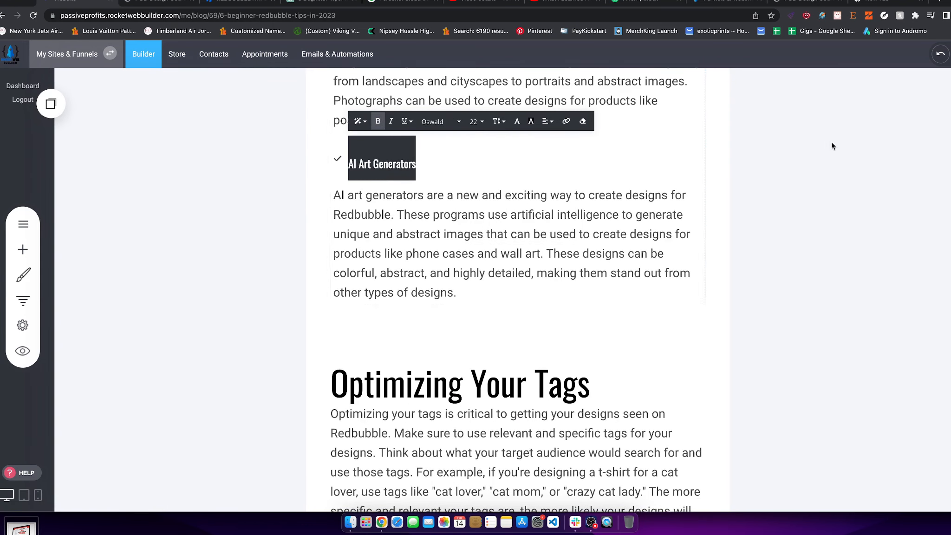
left_click(790, 264)
Step: Select the Digital Art title and check its font and size
scroll(546, 280, "up", 10)
scroll(546, 280, "up", 1)
left_click(405, 263)
left_click(402, 268)
left_click_drag(452, 269, 344, 266)
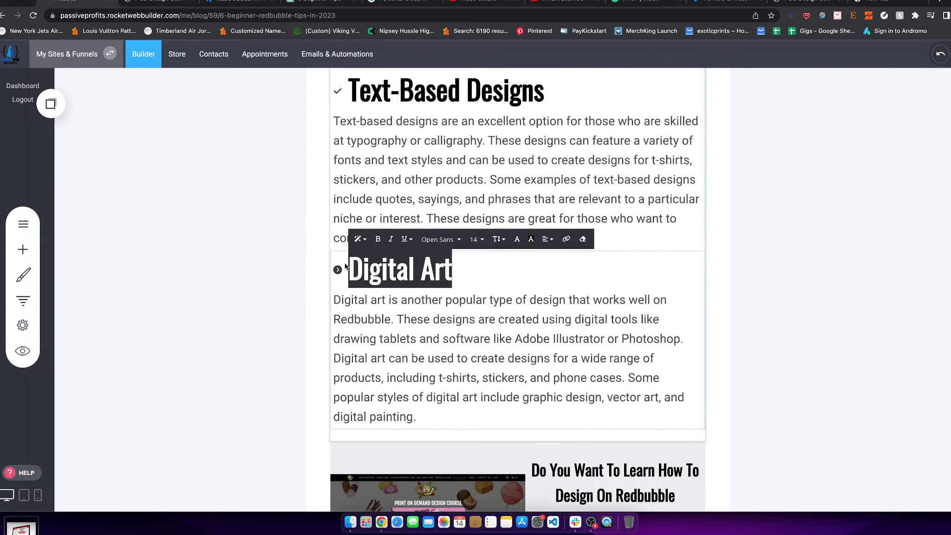
left_click(425, 269)
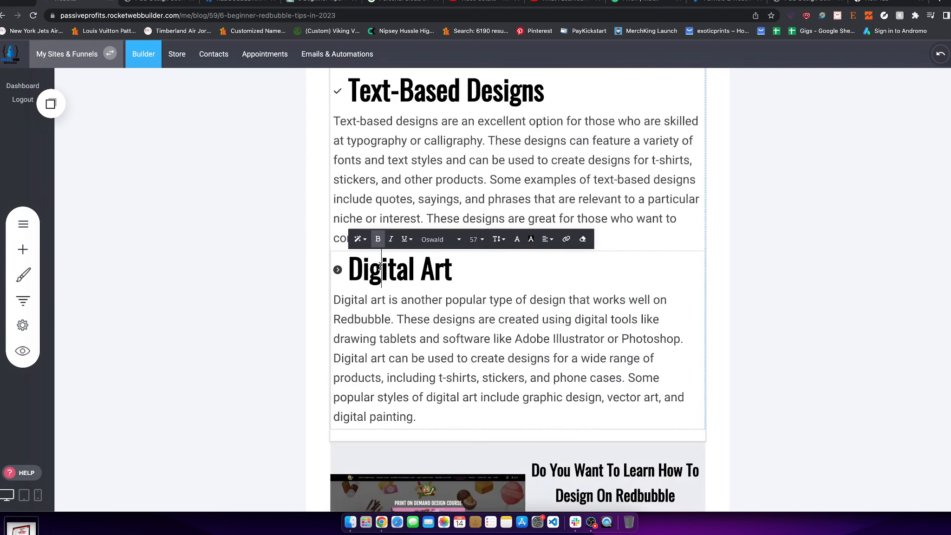
left_click(454, 269)
left_click(461, 278)
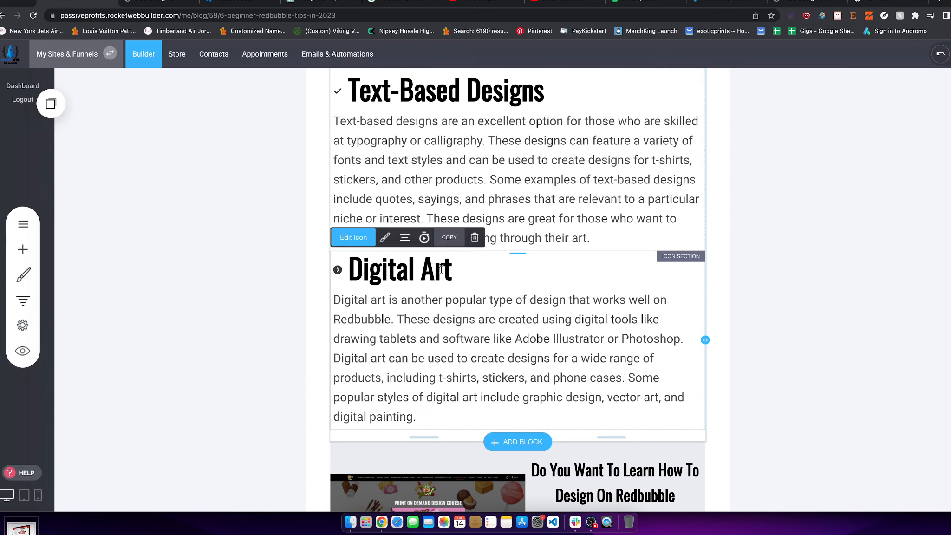
left_click(441, 269)
left_click(501, 273)
left_click(338, 269)
left_click(349, 268)
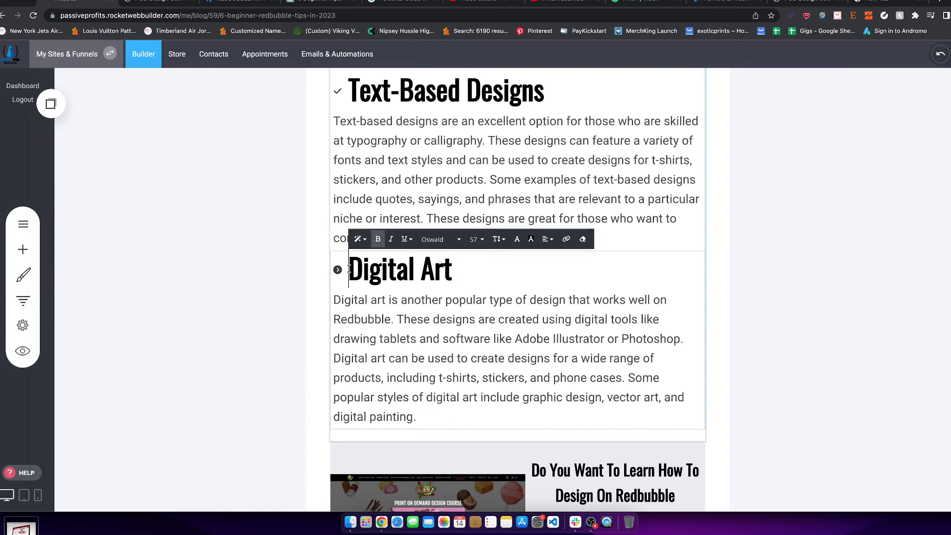
Step: Remove the blank line above the Optimizing Your Tags heading
scroll(605, 265, "down", 5)
scroll(511, 269, "down", 10)
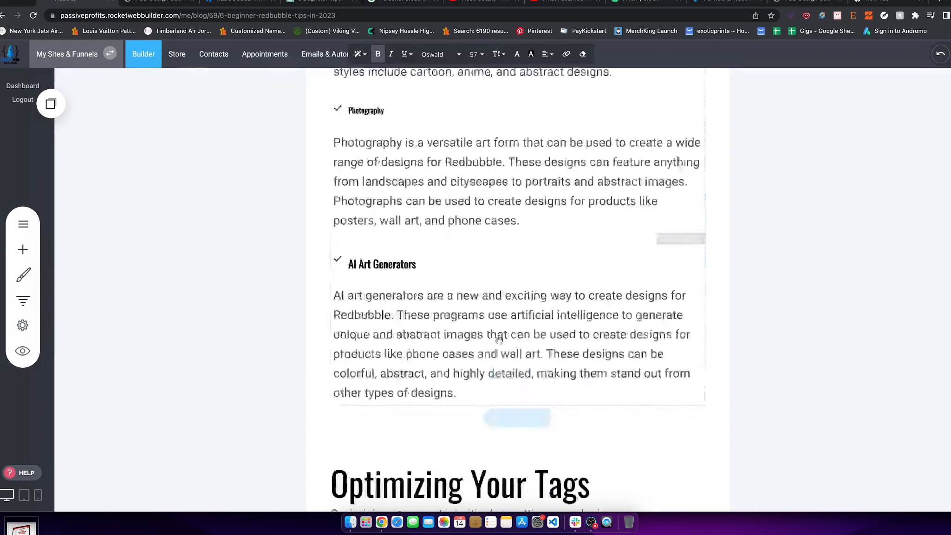
scroll(534, 286, "down", 6)
scroll(432, 322, "down", 1)
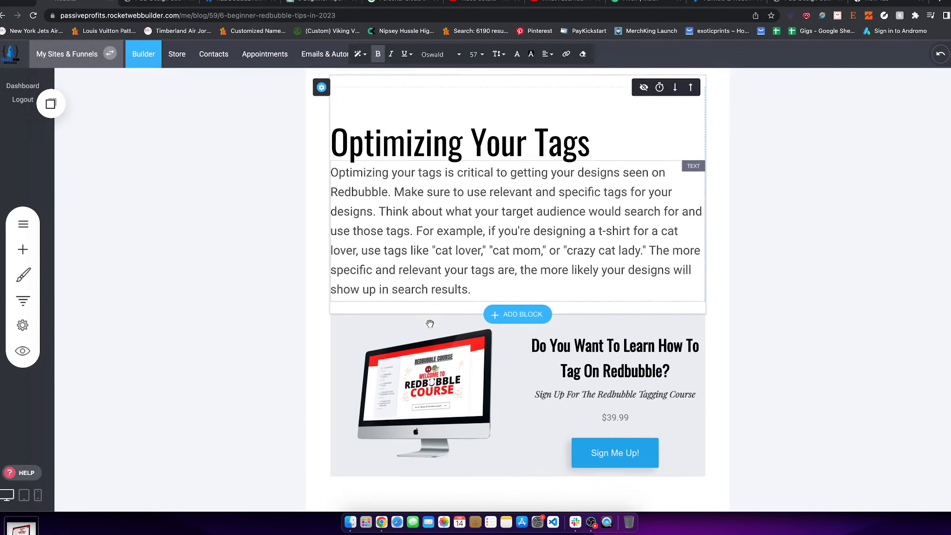
scroll(443, 260, "up", 1)
left_click(556, 97)
left_click(578, 121)
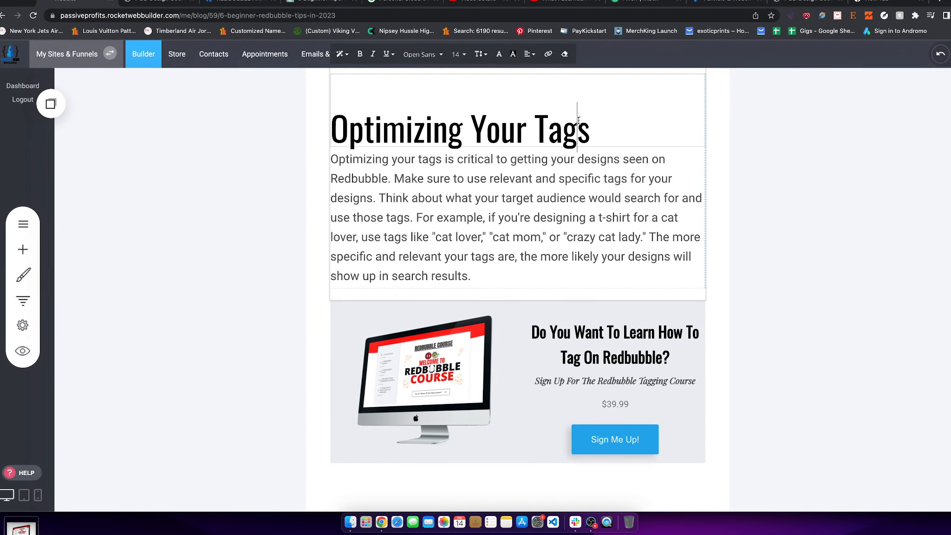
scroll(334, 128, "down", 1)
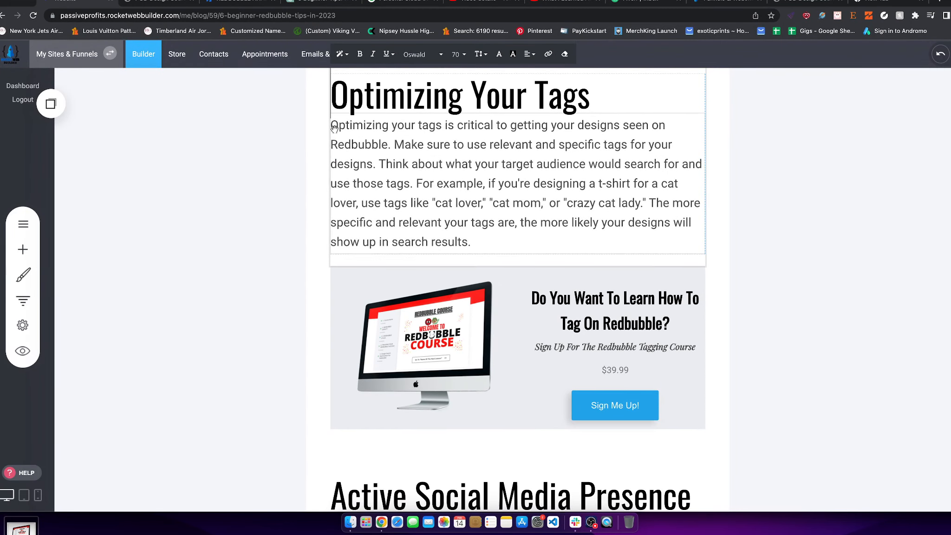
Step: Delete the blank line above the Active Social Media Presence heading
scroll(570, 278, "down", 5)
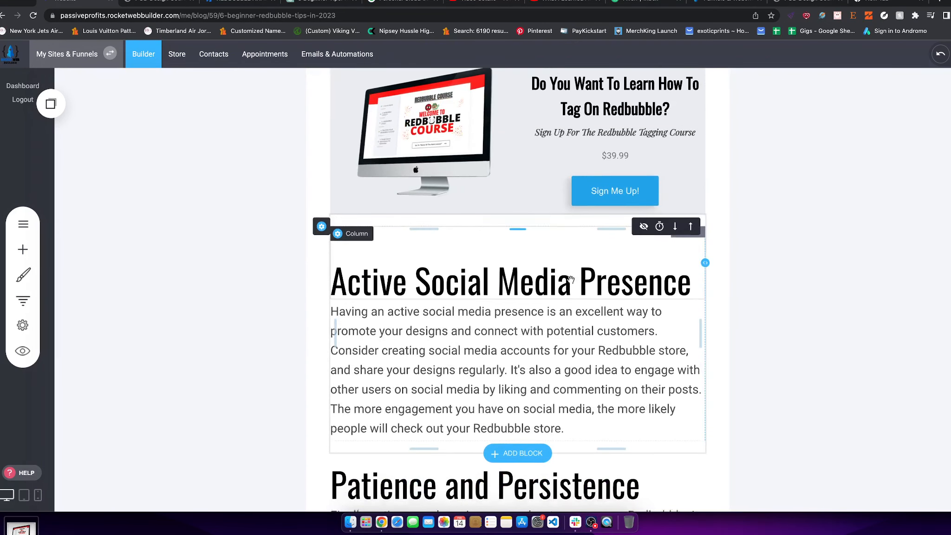
scroll(571, 279, "down", 1)
left_click(330, 266)
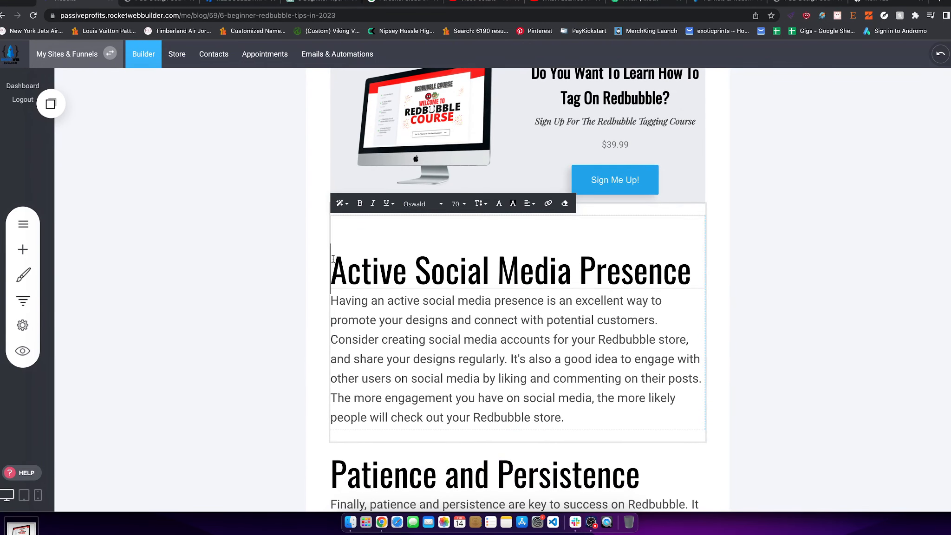
key("BackSpace")
Step: Select the whole Research Redbubble Analytics - Redbubble Analytics Pro title and set its font size to 32
scroll(433, 249, "down", 12)
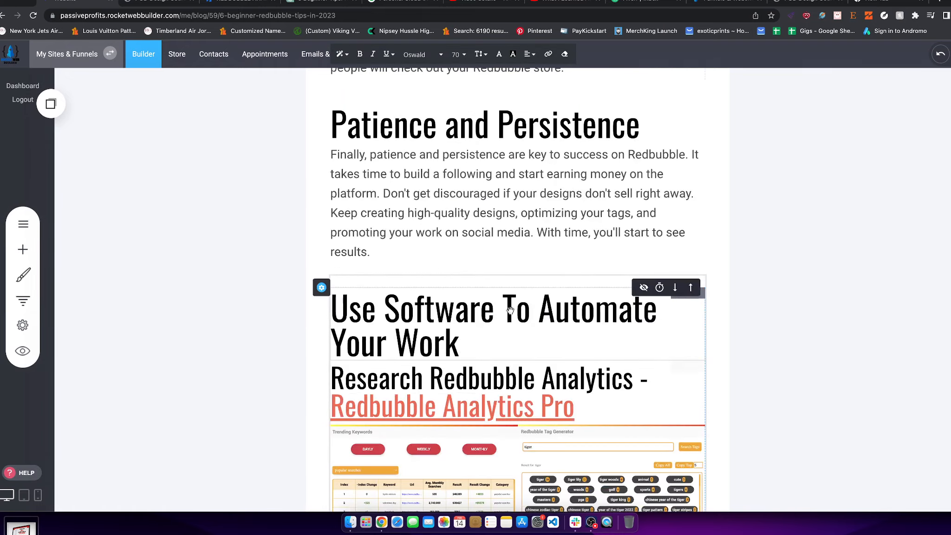
scroll(491, 172, "up", 3)
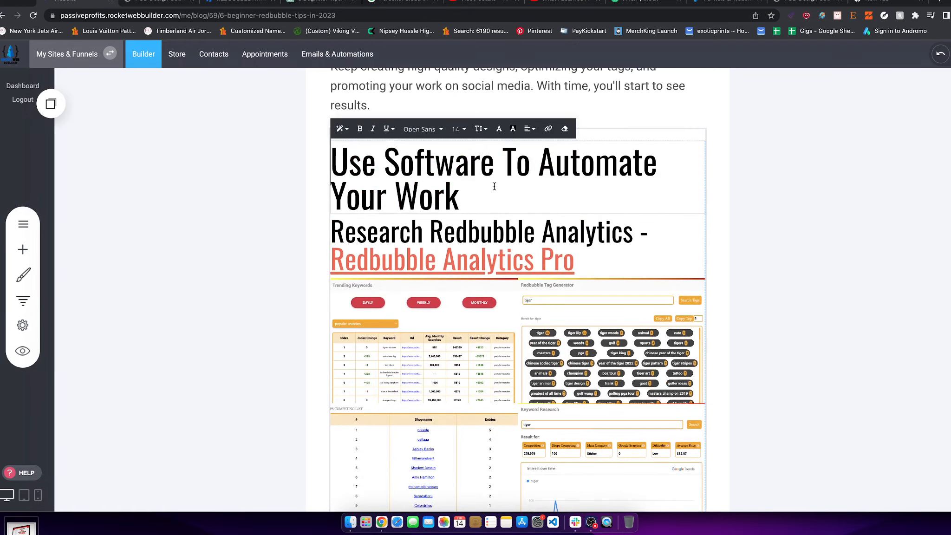
triple_click(366, 151)
scroll(697, 302, "down", 3)
scroll(649, 279, "up", 4)
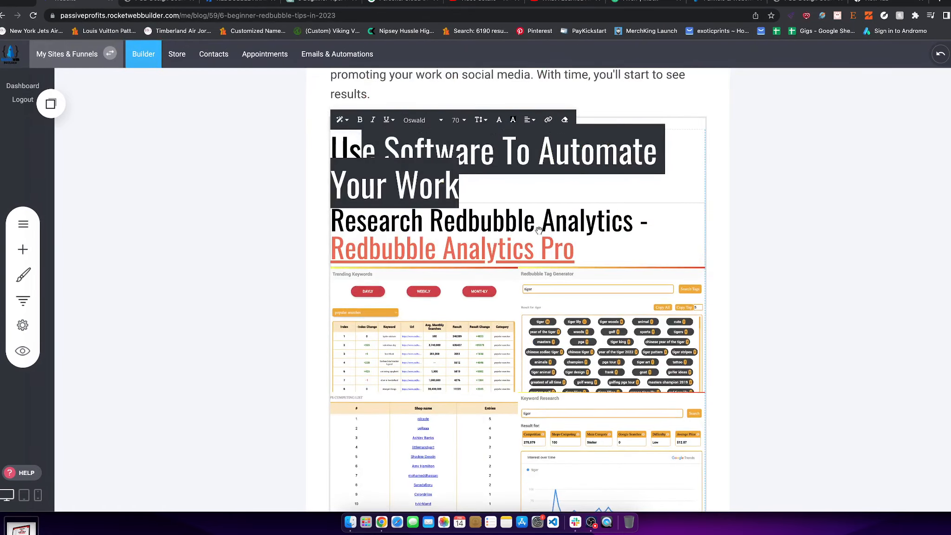
left_click(619, 257)
left_click_drag(619, 256, 419, 216)
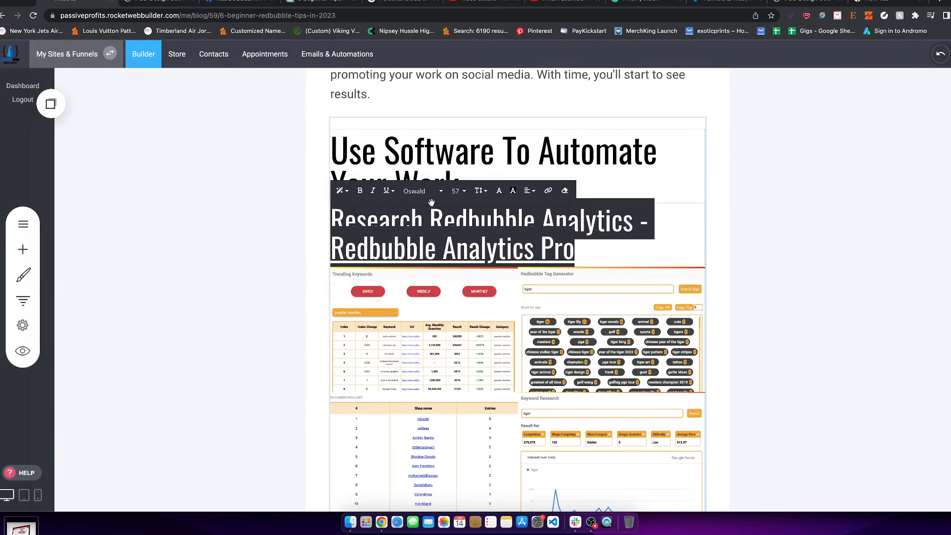
left_click(460, 189)
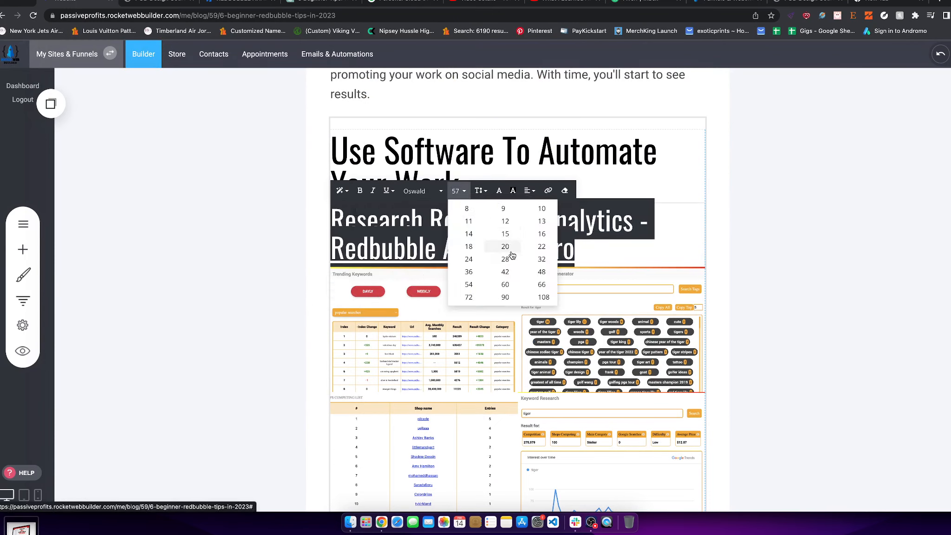
left_click(541, 259)
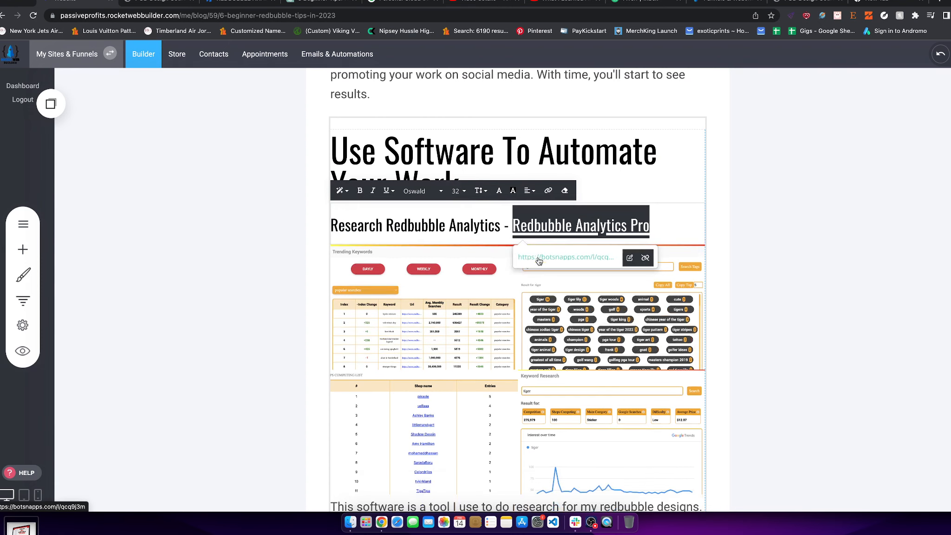
Step: Review the end of the post, from the software section and niche hunting video to the conclusion
left_click(754, 223)
scroll(674, 264, "down", 3)
scroll(674, 264, "down", 10)
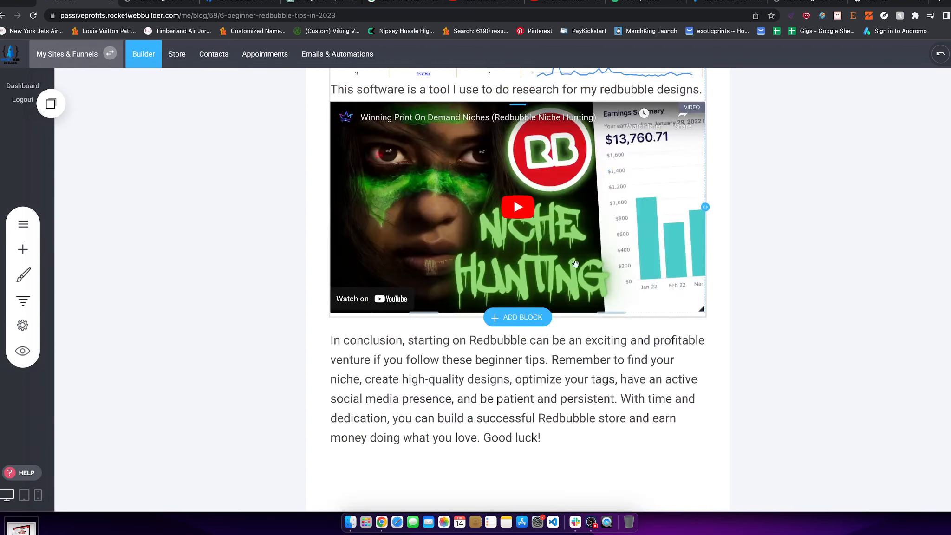
scroll(603, 297, "up", 11)
scroll(520, 330, "down", 9)
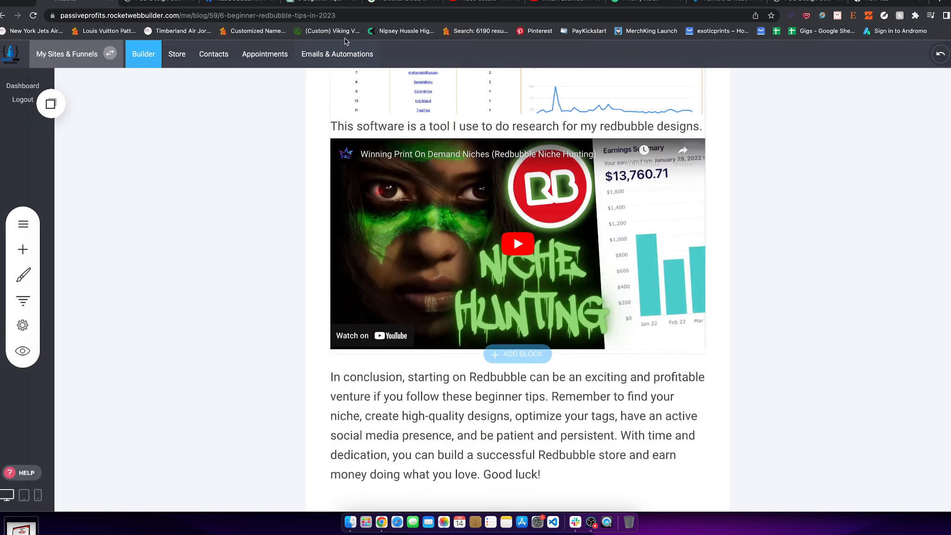
scroll(473, 215, "down", 1)
scroll(473, 223, "down", 2)
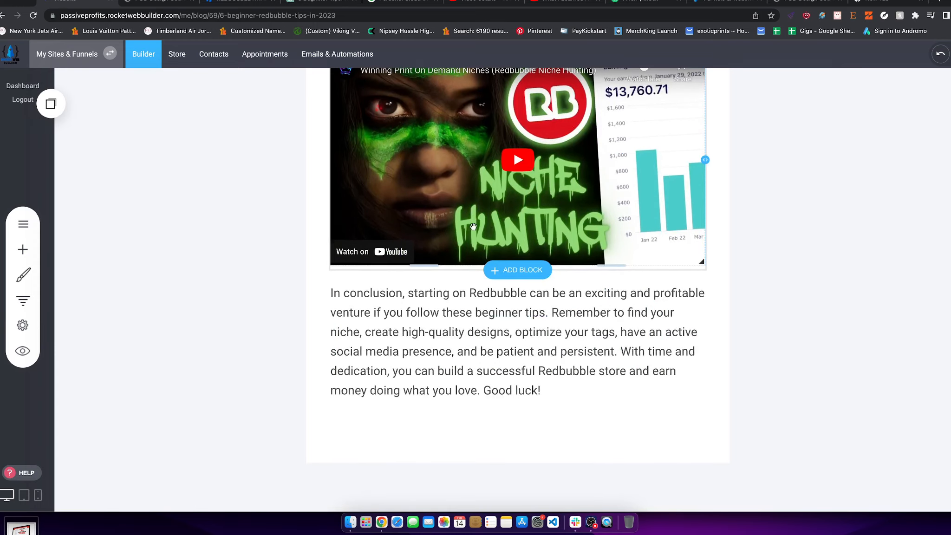
scroll(474, 221, "up", 20)
scroll(475, 220, "up", 10)
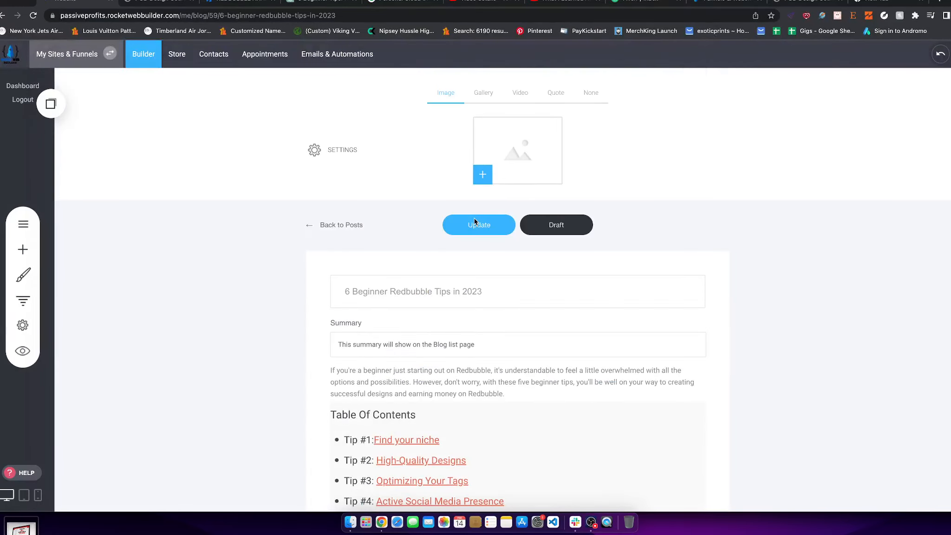
Step: Update the 6 Beginner Redbubble Tips in 2023 post and open its preview
left_click(485, 230)
scroll(488, 267, "down", 4)
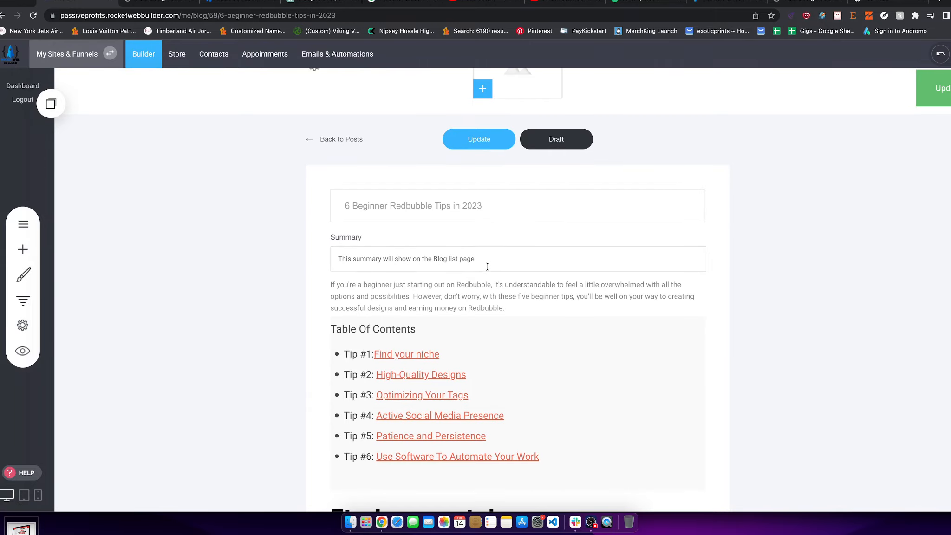
left_click(37, 351)
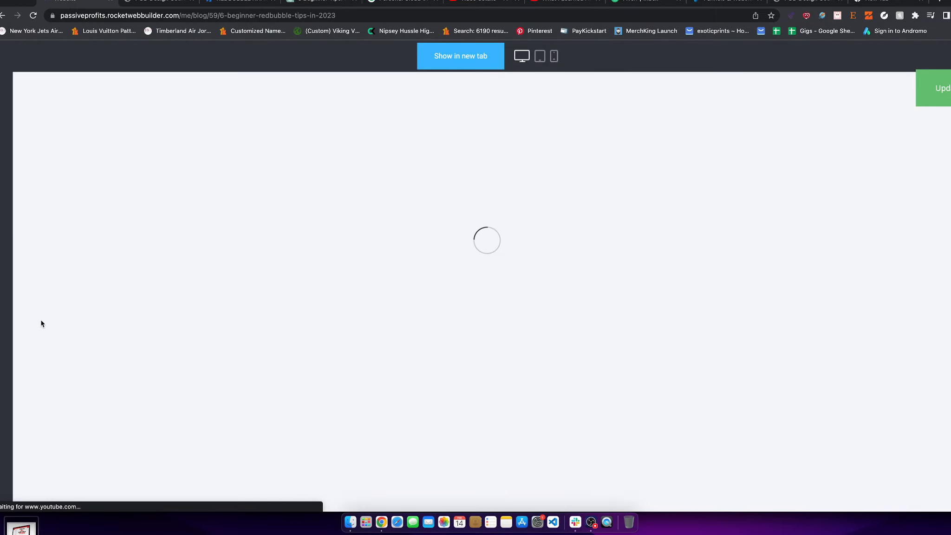
Step: Examine the previewed post's headings, videos, course banner, comments area and table of contents for layout and spacing
scroll(429, 251, "down", 5)
scroll(426, 253, "down", 20)
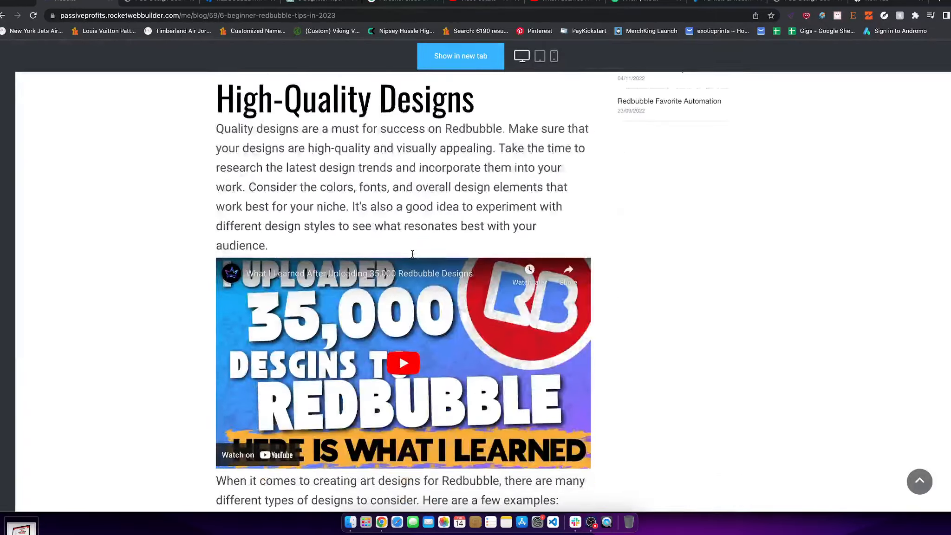
scroll(413, 257, "down", 20)
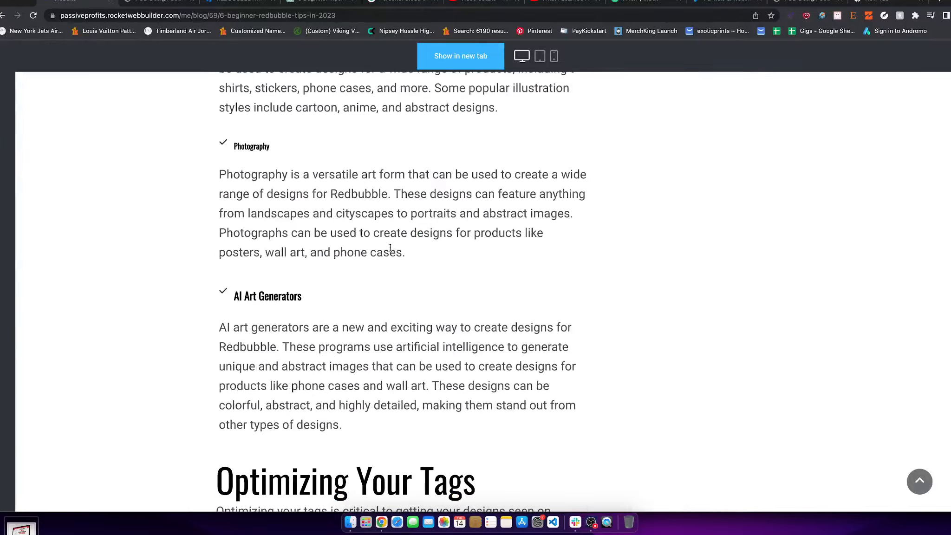
scroll(443, 253, "down", 15)
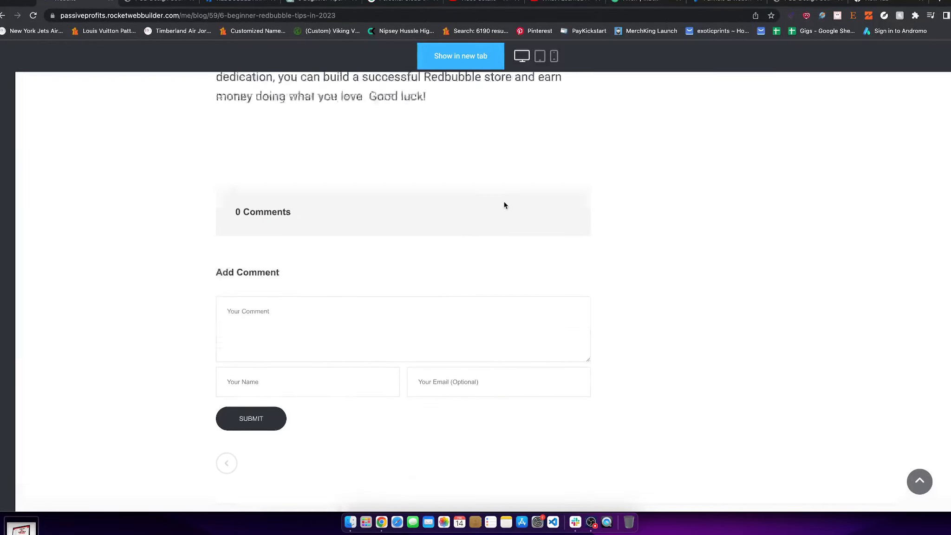
scroll(503, 203, "up", 13)
scroll(483, 197, "down", 13)
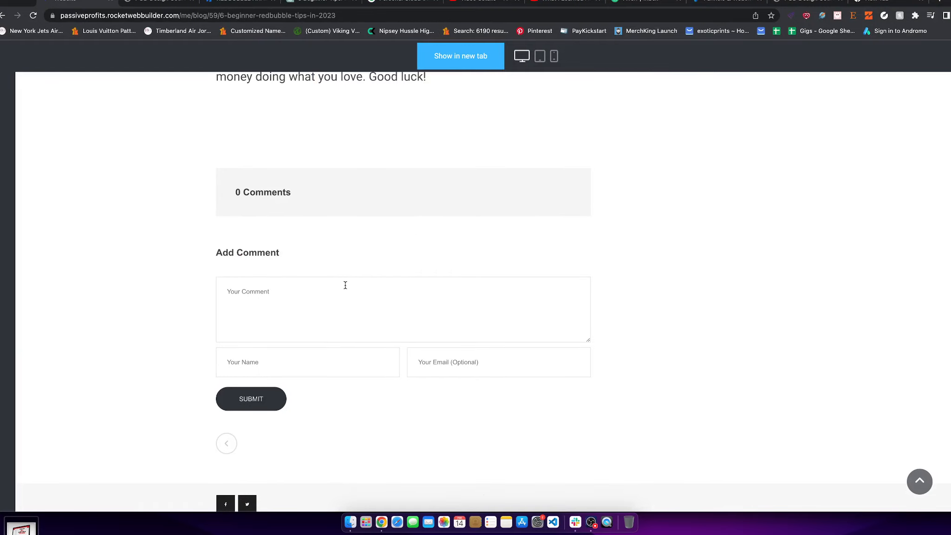
scroll(344, 282, "up", 11)
right_click(883, 167)
left_click(884, 130)
scroll(660, 181, "up", 20)
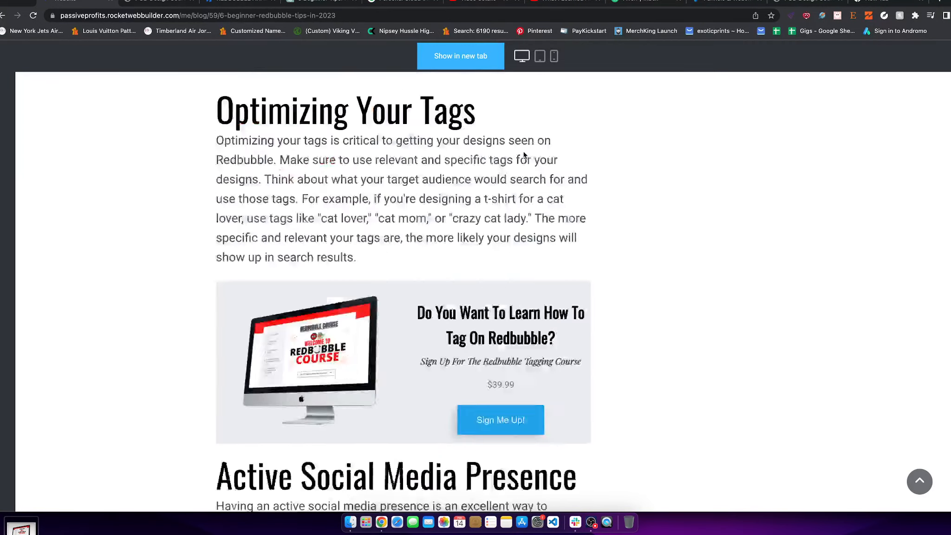
scroll(434, 176, "up", 6)
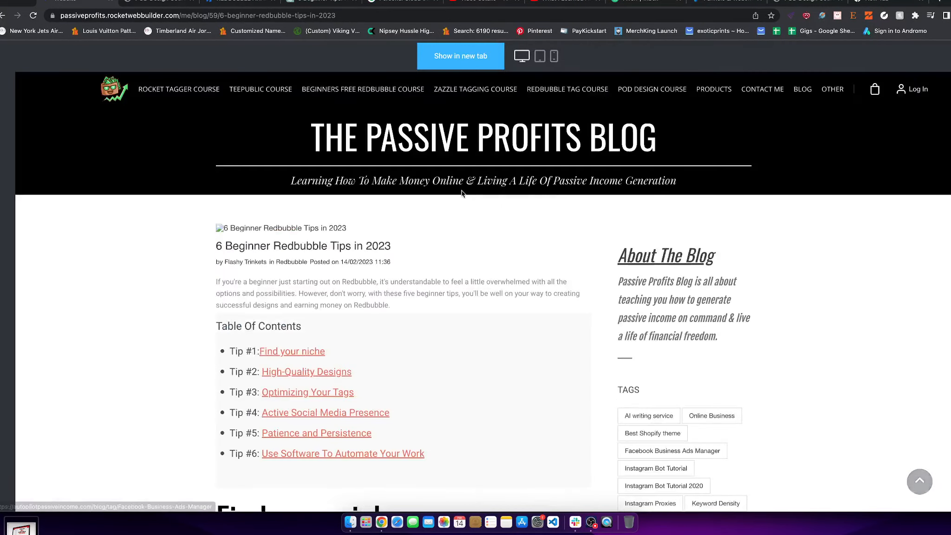
scroll(273, 249, "down", 3)
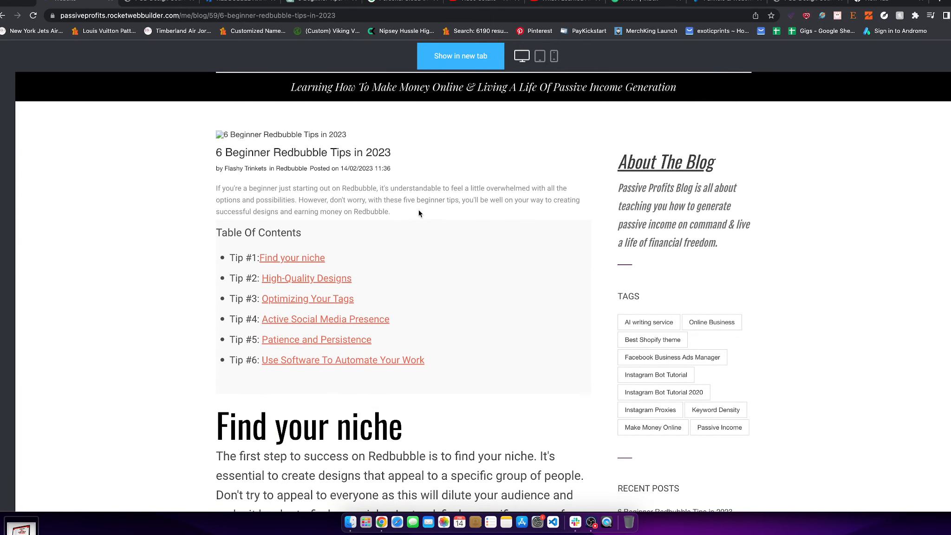
Step: Switch to the open Rocket Web Builder homepage
left_click(698, 3)
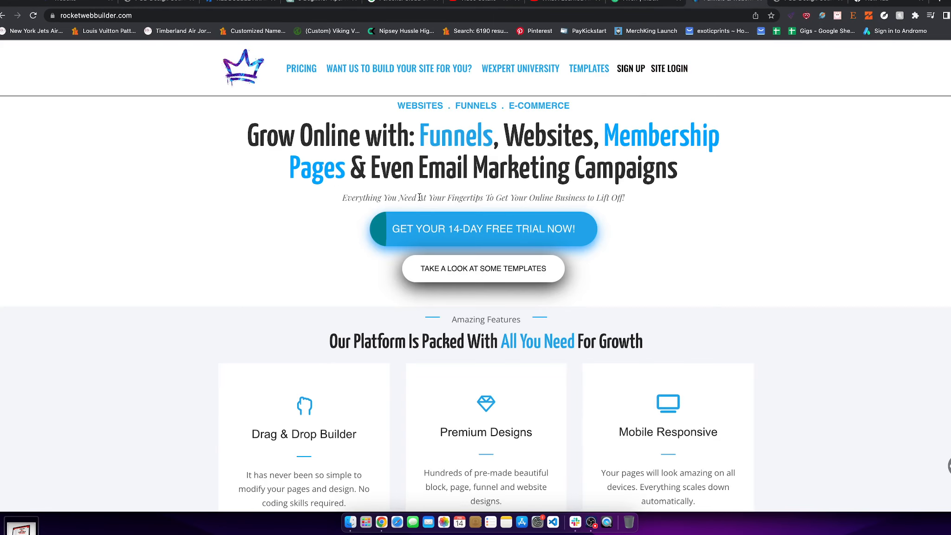